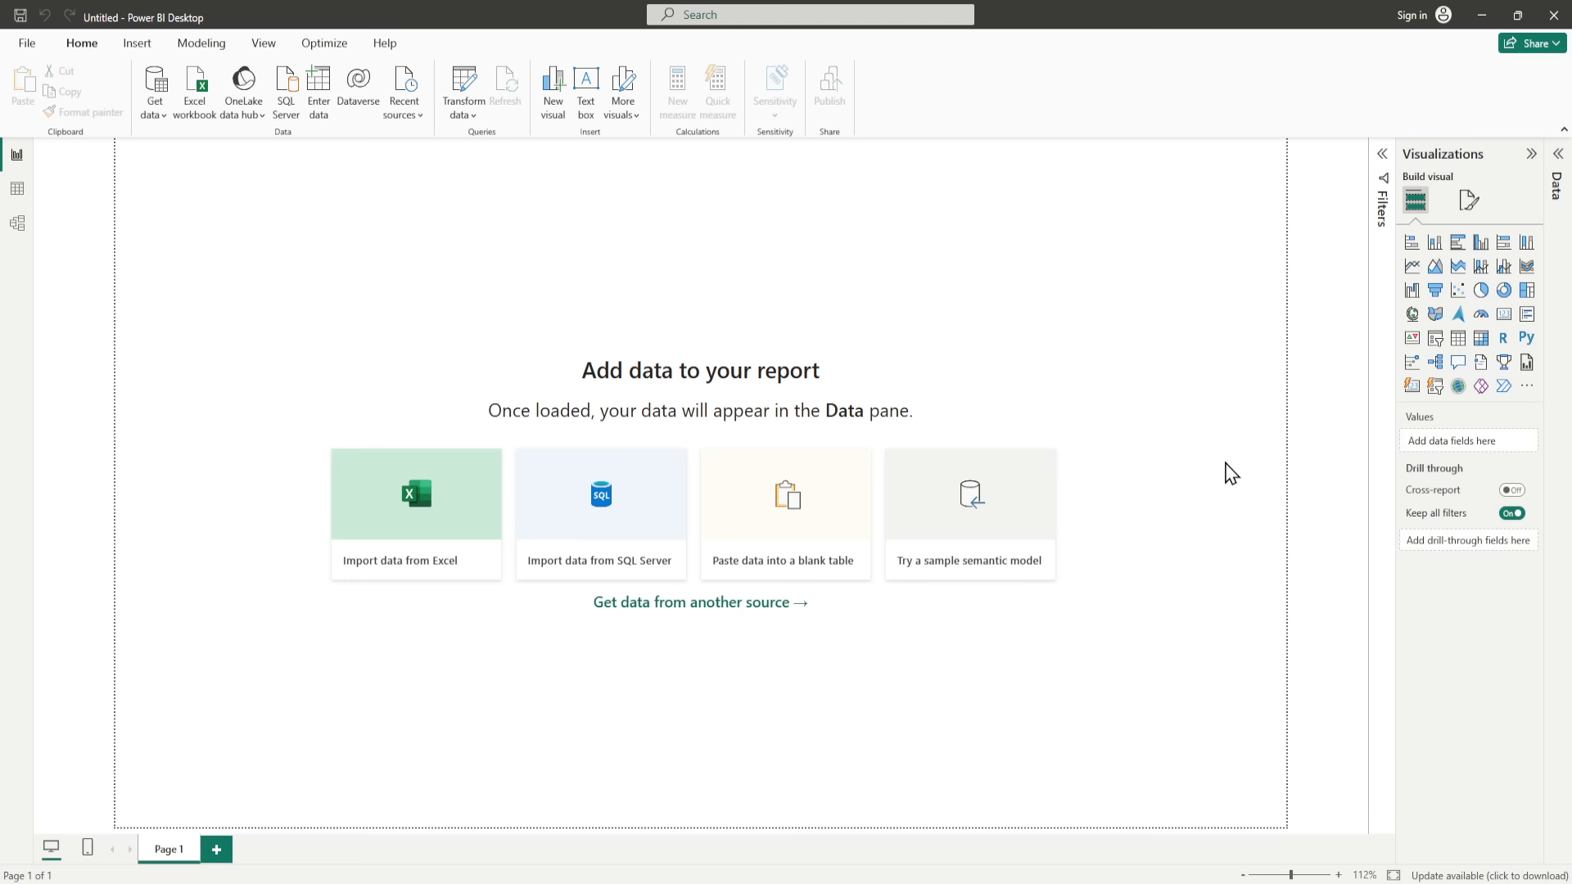
Step: Open the canvas background settings for the report page
{"action": "left_click", "coordinate": [1468, 201]}
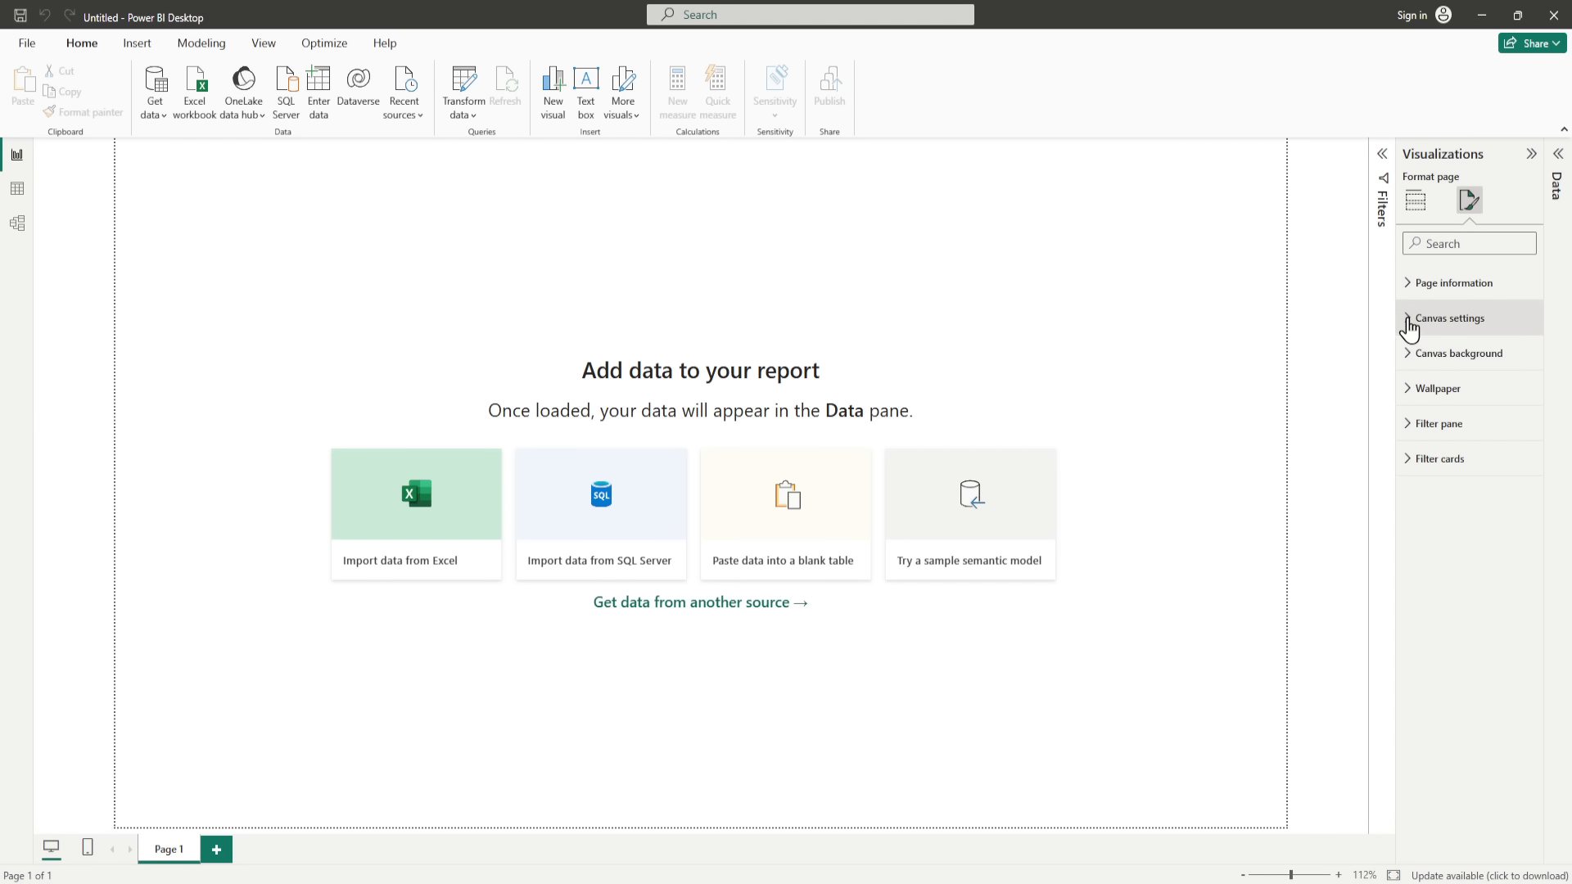
{"action": "left_click", "coordinate": [1407, 354]}
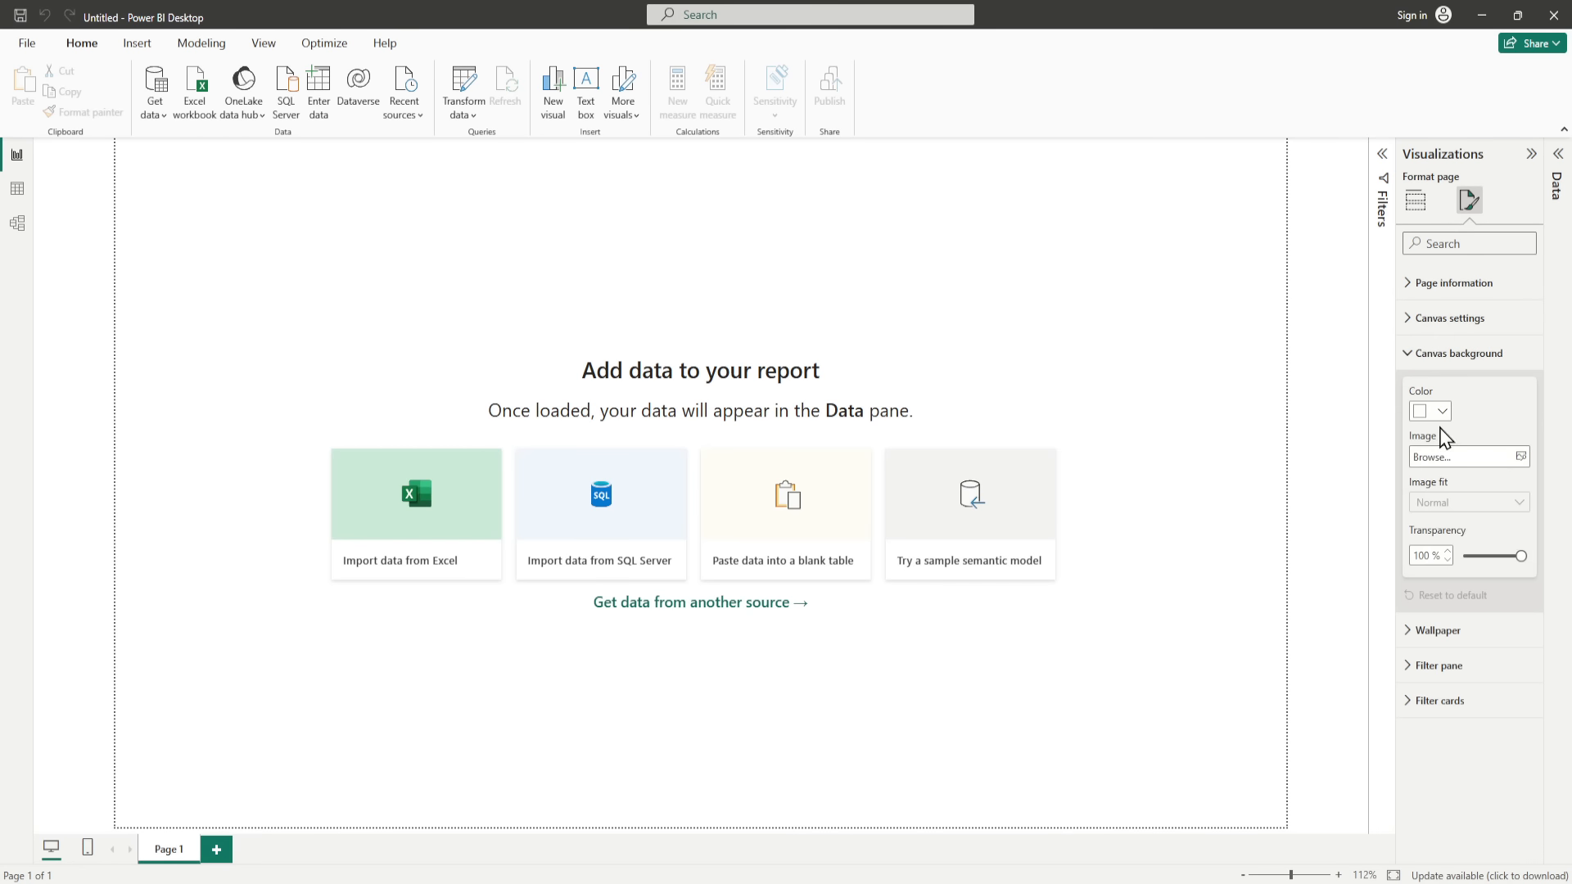
{"action": "left_click", "coordinate": [1522, 457]}
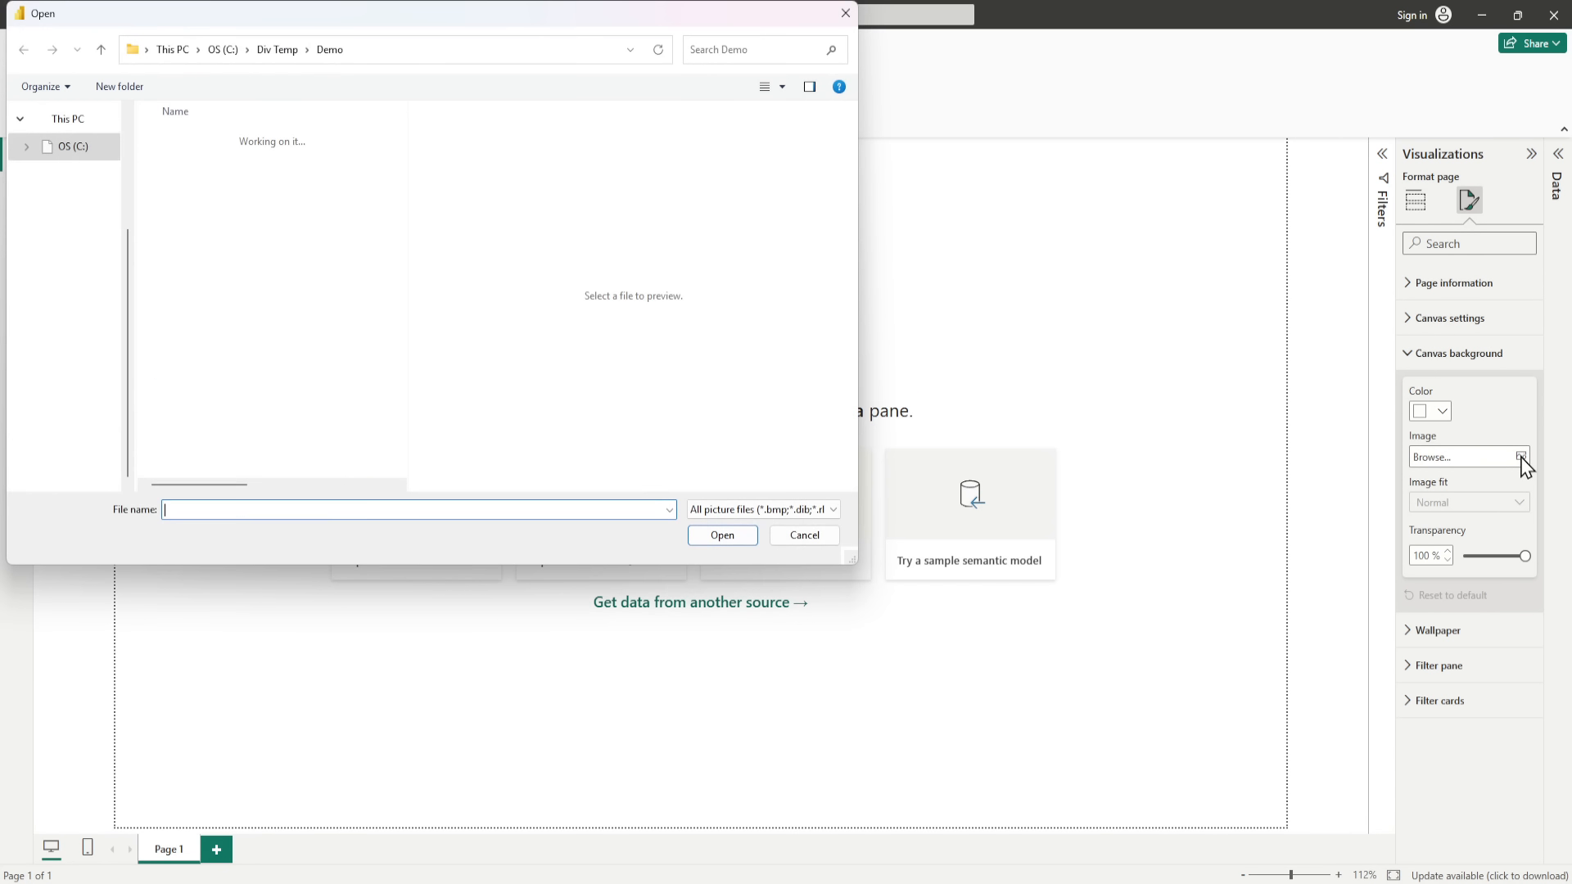
{"action": "key", "text": "Escape"}
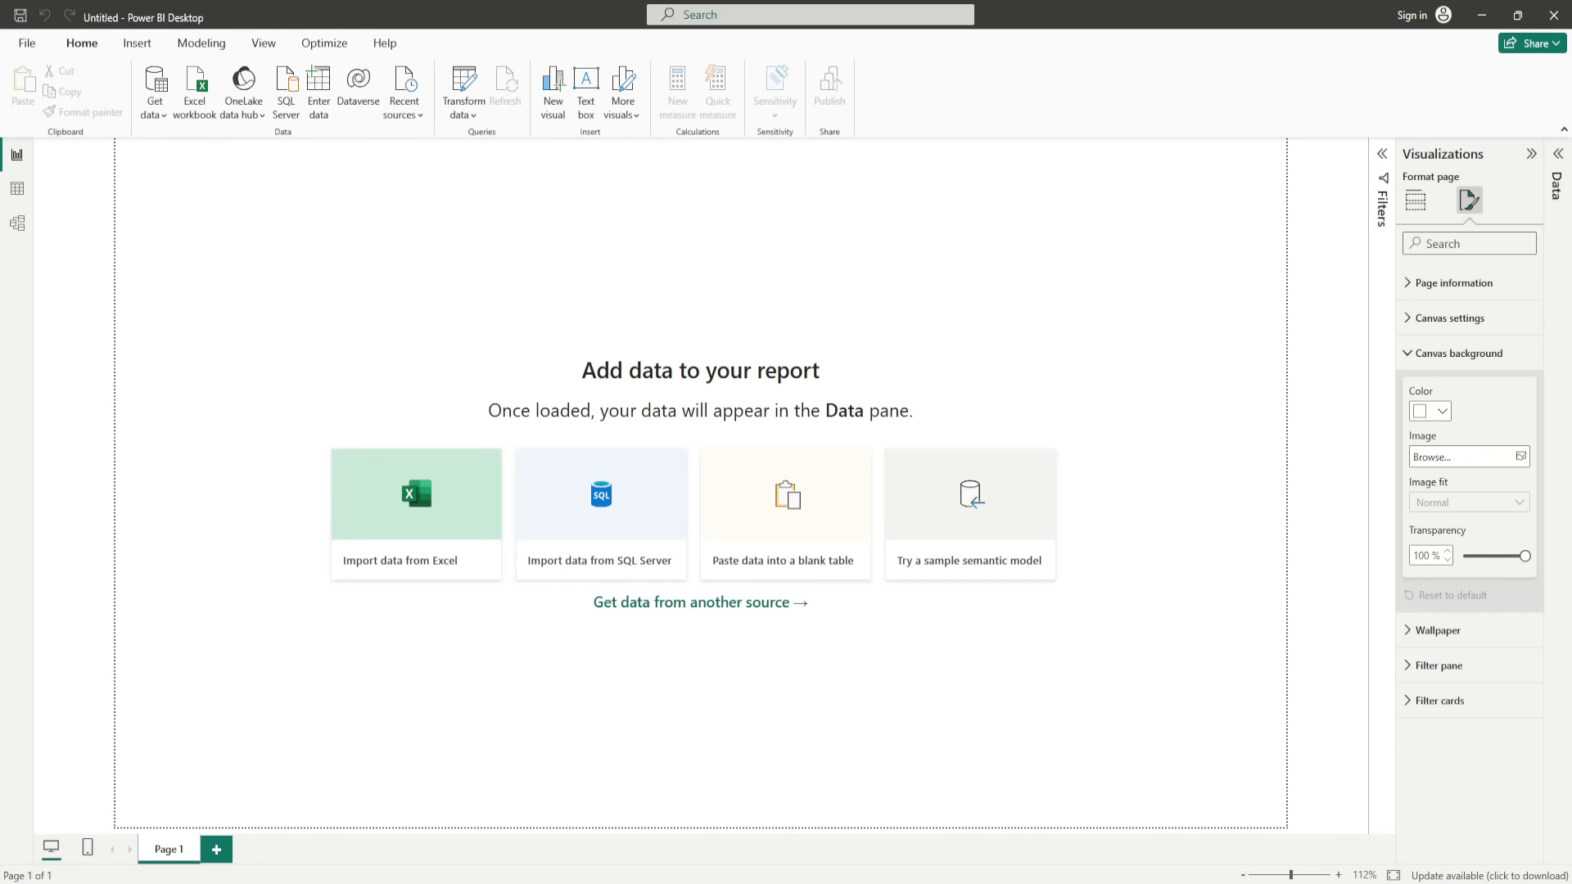
{"action": "left_click", "coordinate": [1522, 457]}
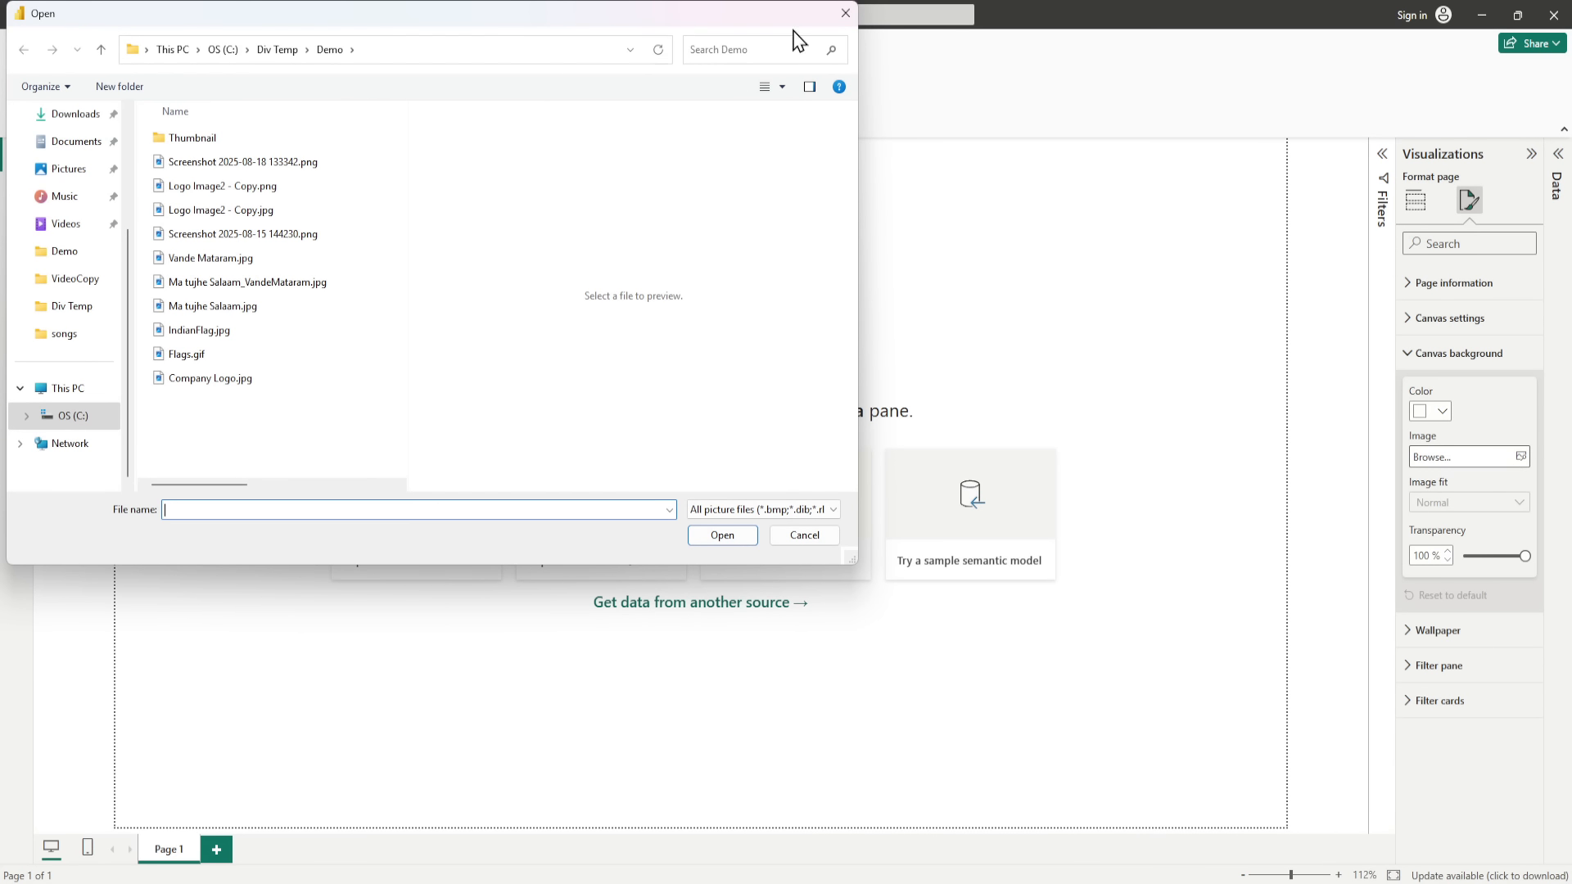
{"action": "left_click", "coordinate": [846, 14]}
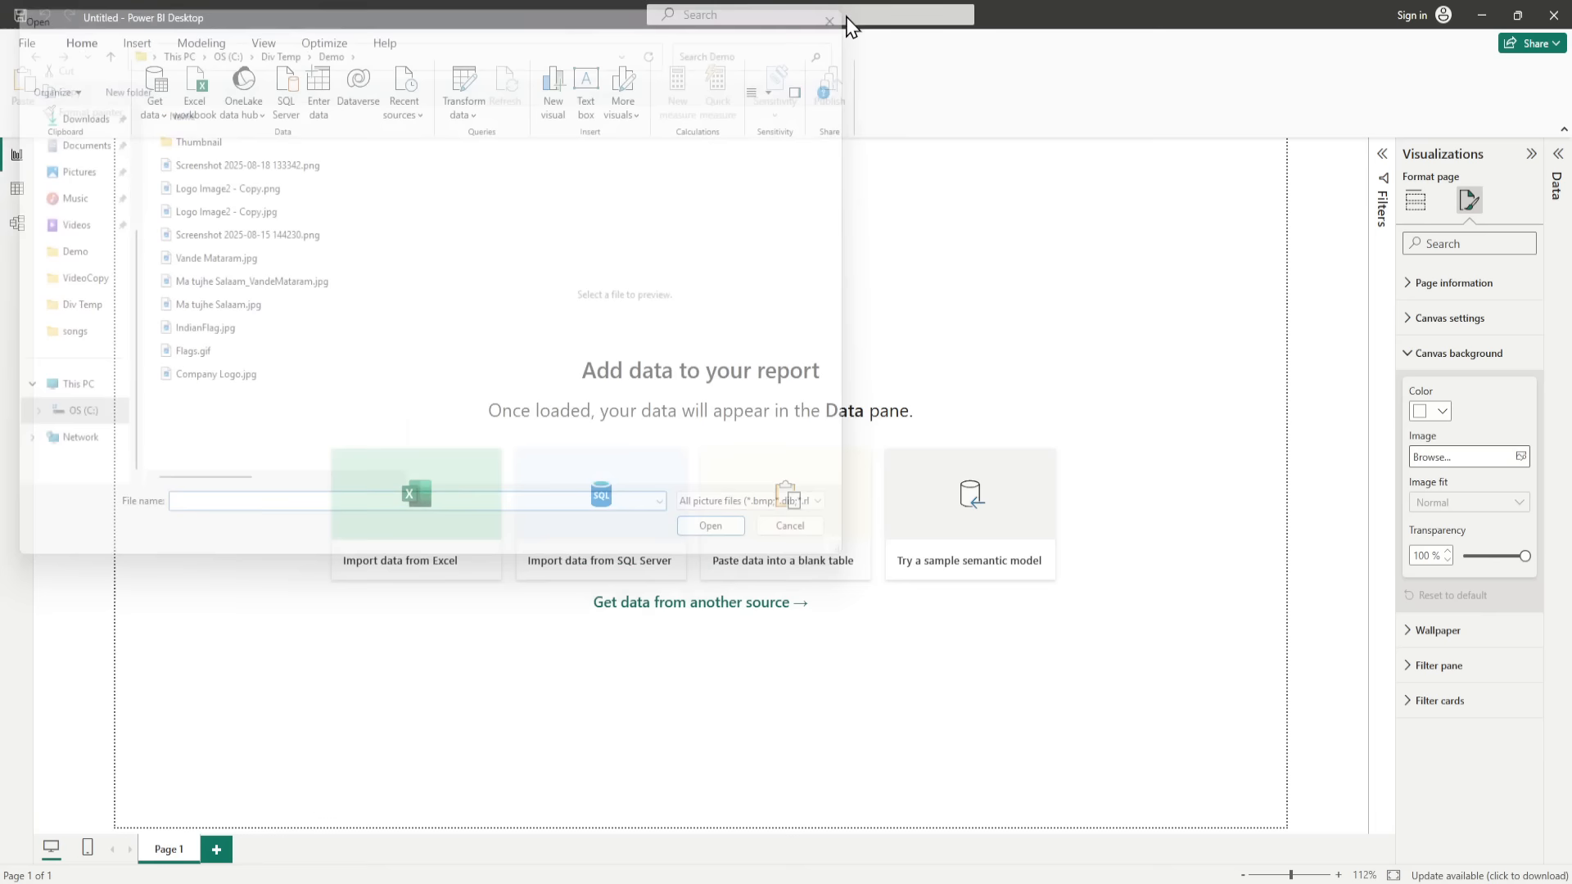
Step: Set the canvas background colour to light purple with 0% transparency
{"action": "left_click", "coordinate": [1444, 412]}
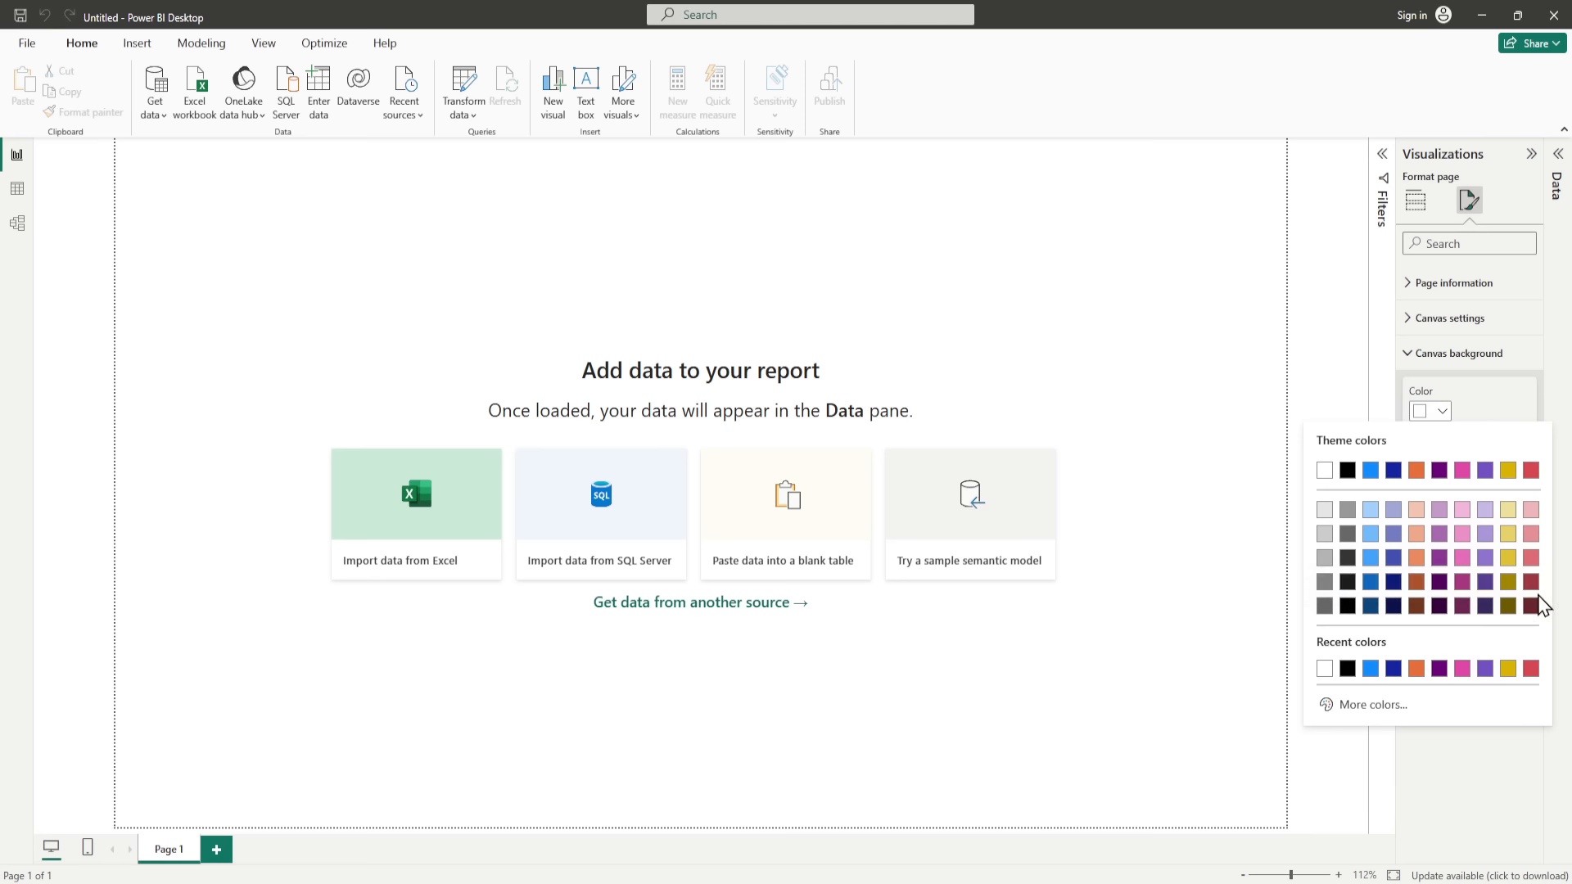
{"action": "left_click", "coordinate": [1487, 526]}
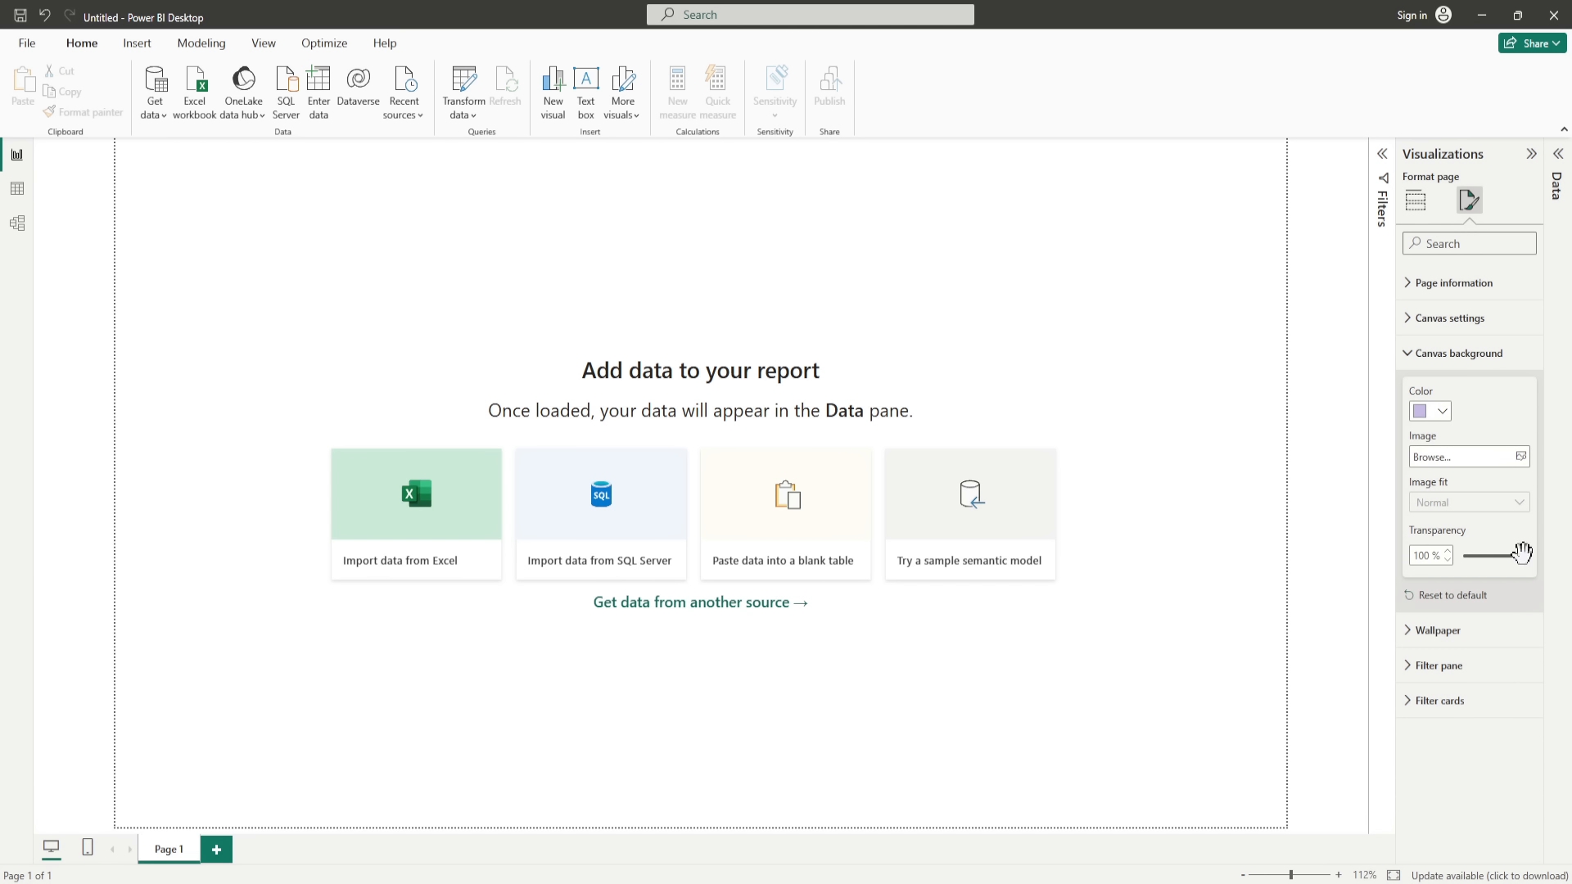
{"action": "left_click_drag", "start_coordinate": [1524, 556], "coordinate": [1435, 574]}
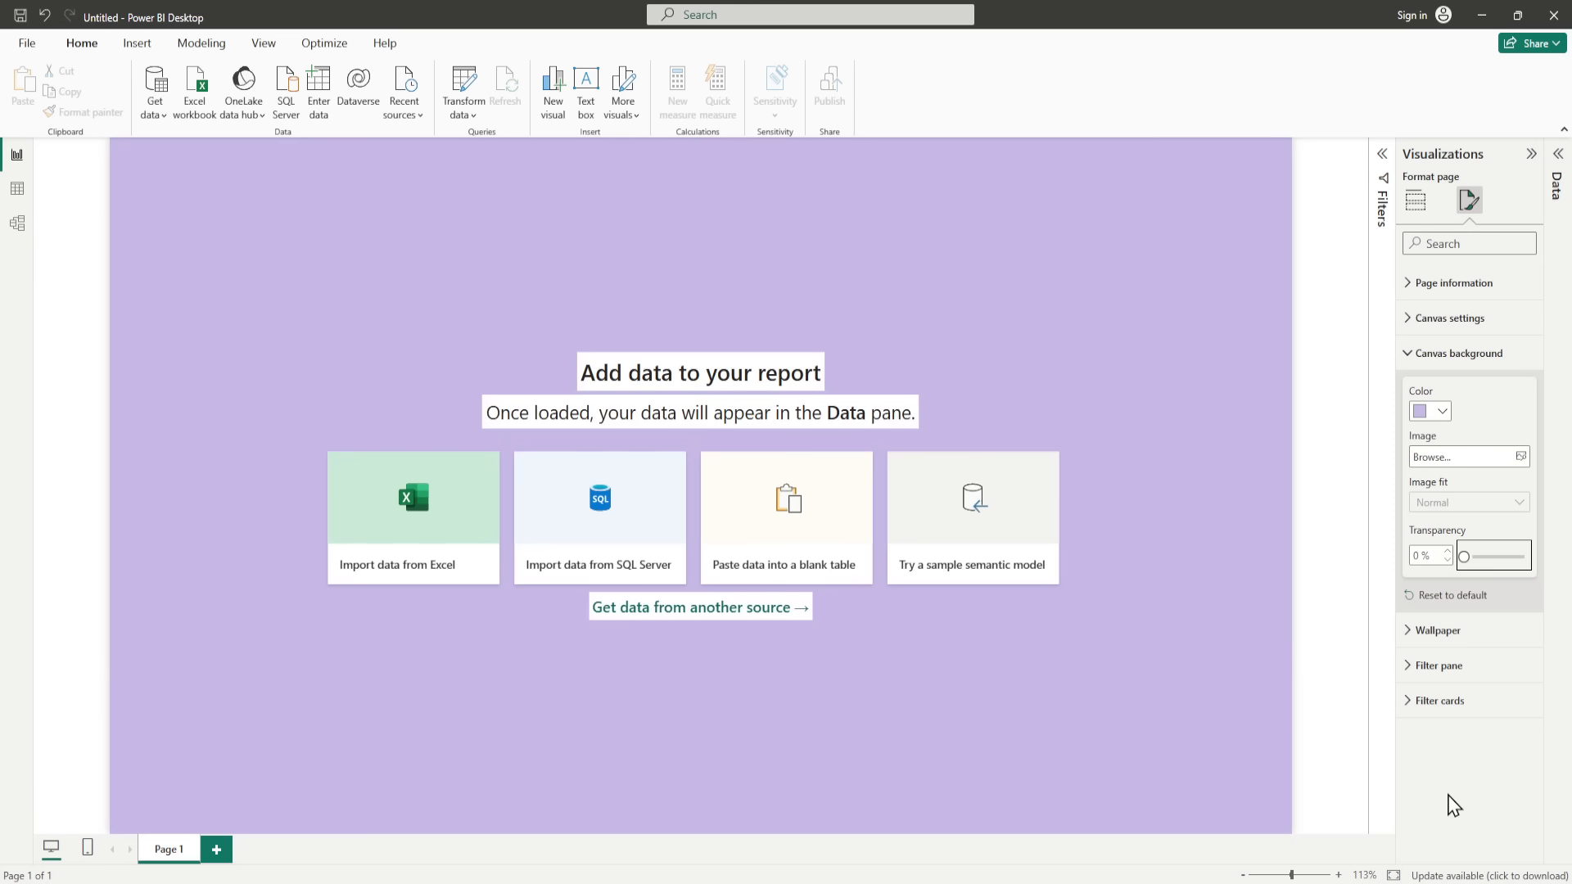
{"action": "left_click", "coordinate": [821, 799]}
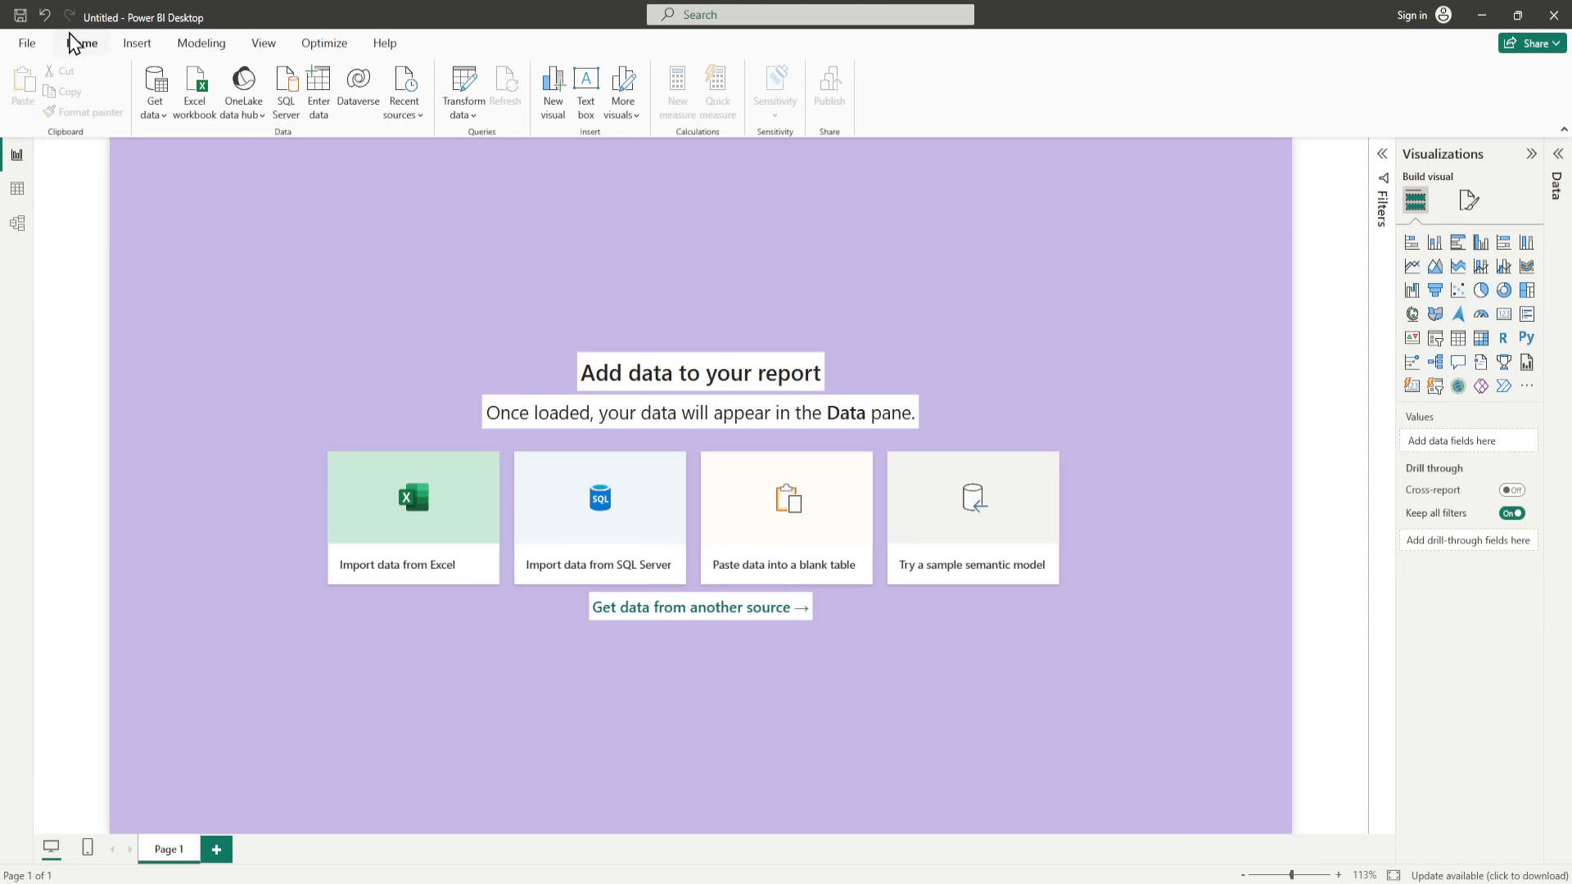
Step: Insert a rectangle shape onto the report page
{"action": "left_click", "coordinate": [137, 44]}
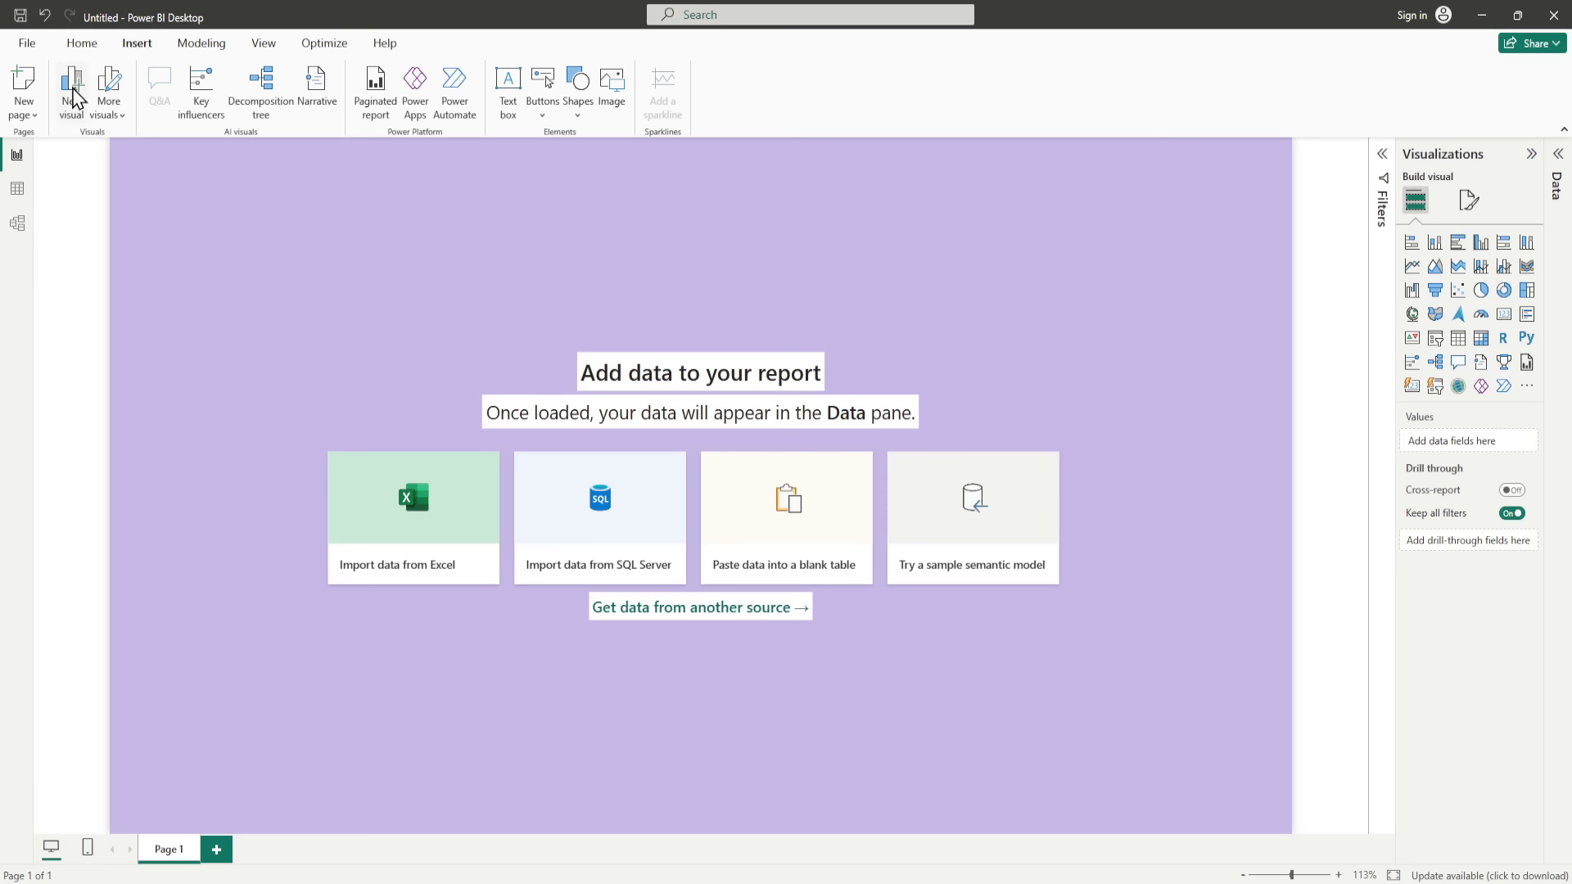
{"action": "left_click", "coordinate": [577, 113]}
{"action": "left_click", "coordinate": [577, 170]}
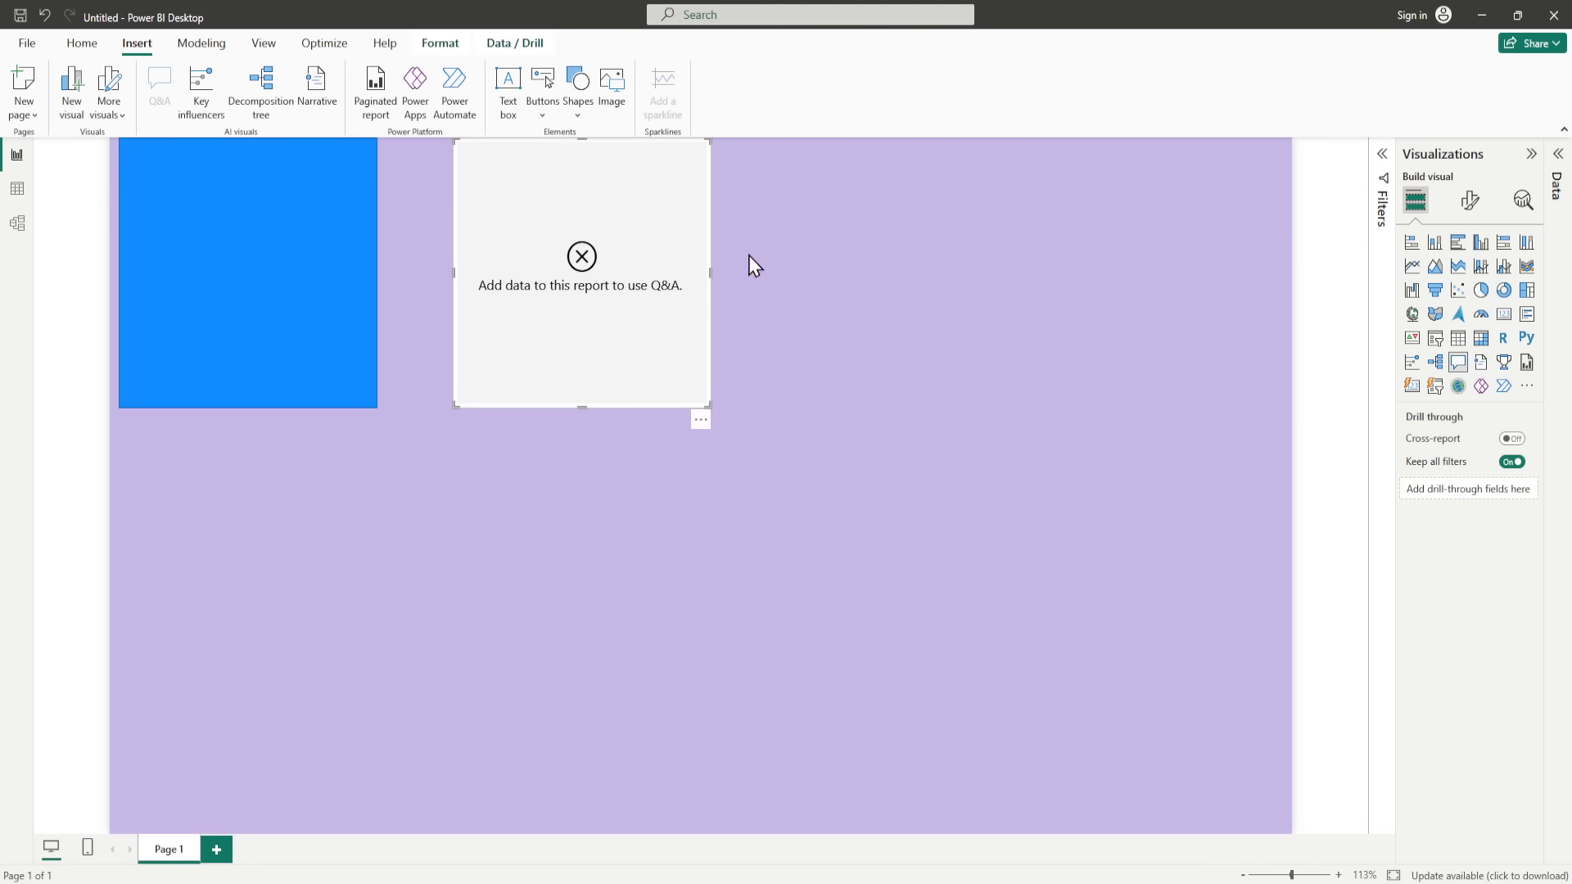
Step: Remove the stray Q&A visual from the report page
{"action": "left_click", "coordinate": [323, 336]}
{"action": "left_click", "coordinate": [700, 200]}
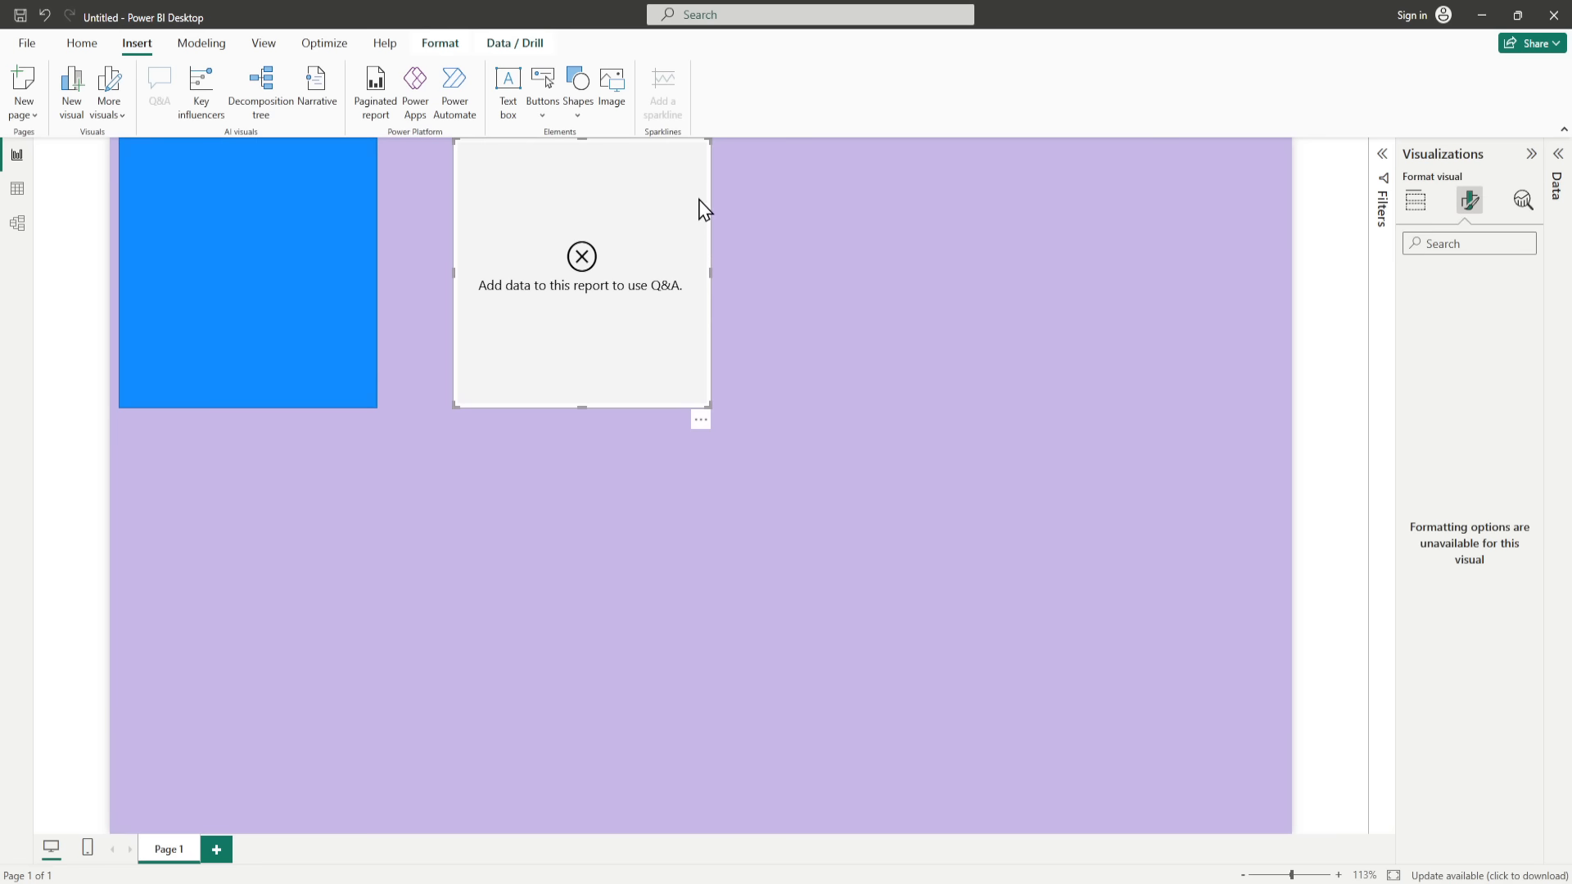
{"action": "left_click", "coordinate": [701, 420]}
{"action": "left_click", "coordinate": [745, 440]}
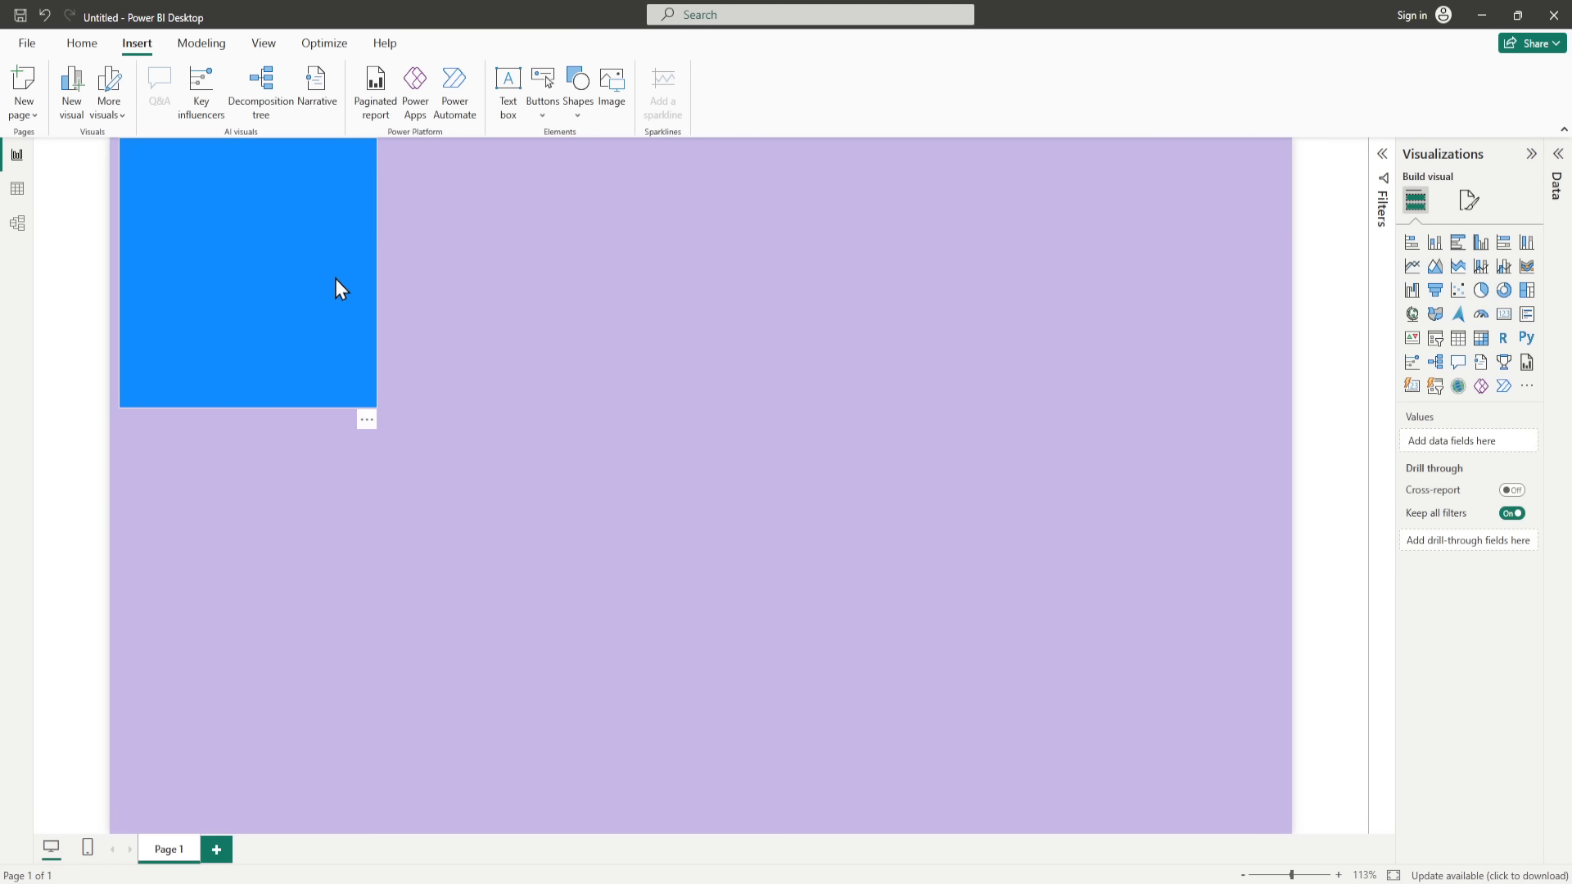
Step: Resize the blue rectangle into a thin header banner spanning the full width at the top of the page
{"action": "left_click", "coordinate": [335, 280]}
{"action": "left_click_drag", "start_coordinate": [247, 406], "coordinate": [252, 167]}
{"action": "left_click_drag", "start_coordinate": [382, 175], "coordinate": [1284, 182]}
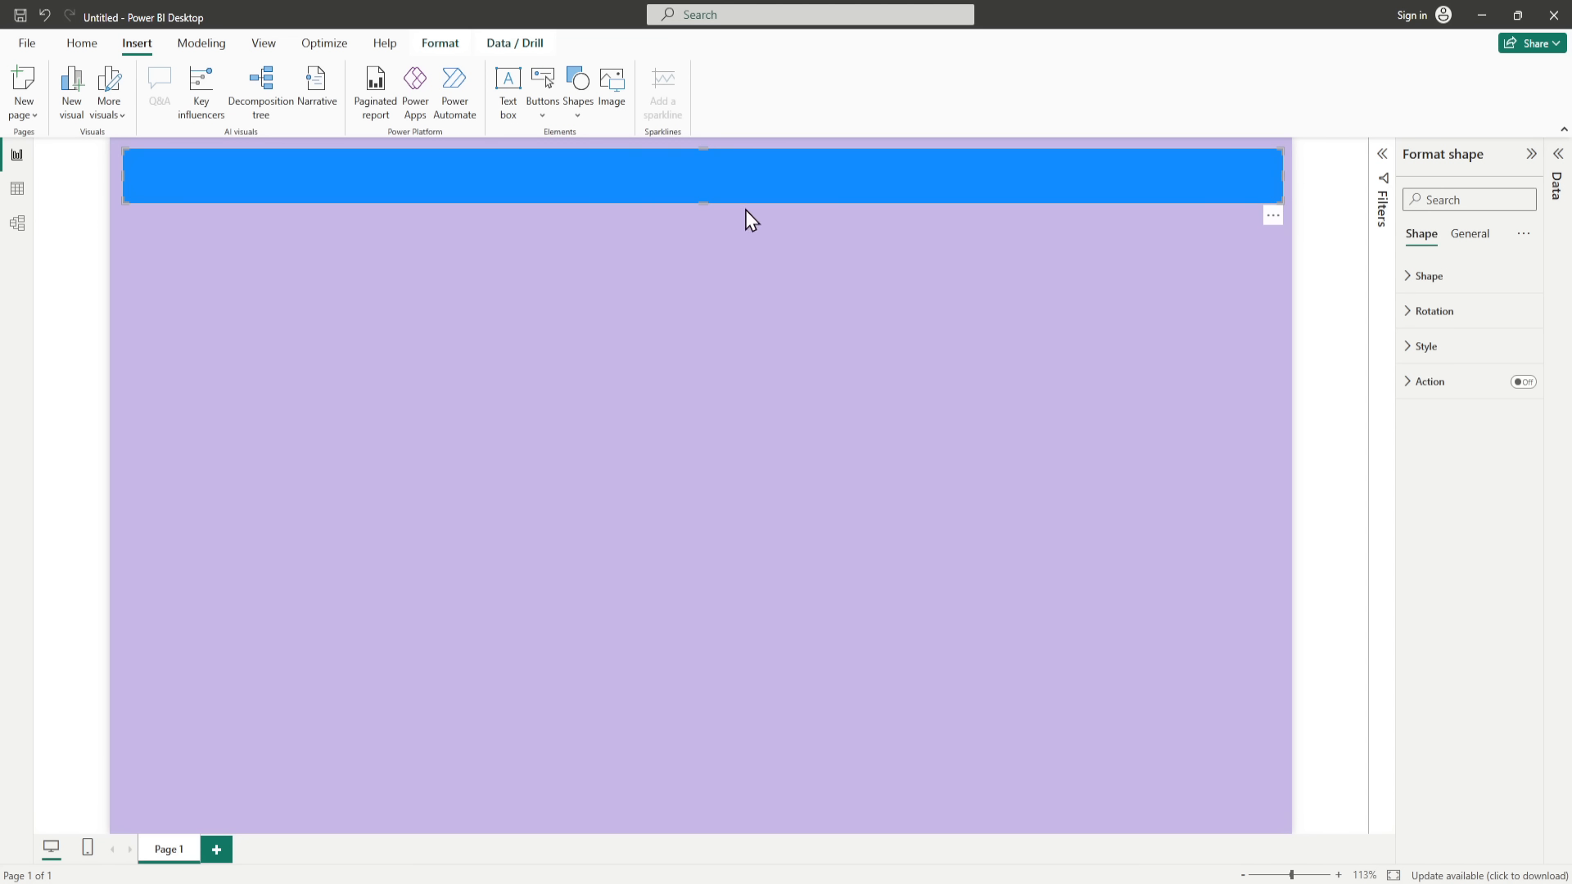
{"action": "left_click", "coordinate": [702, 208]}
{"action": "left_click", "coordinate": [705, 199]}
{"action": "left_click_drag", "start_coordinate": [703, 203], "coordinate": [703, 210]}
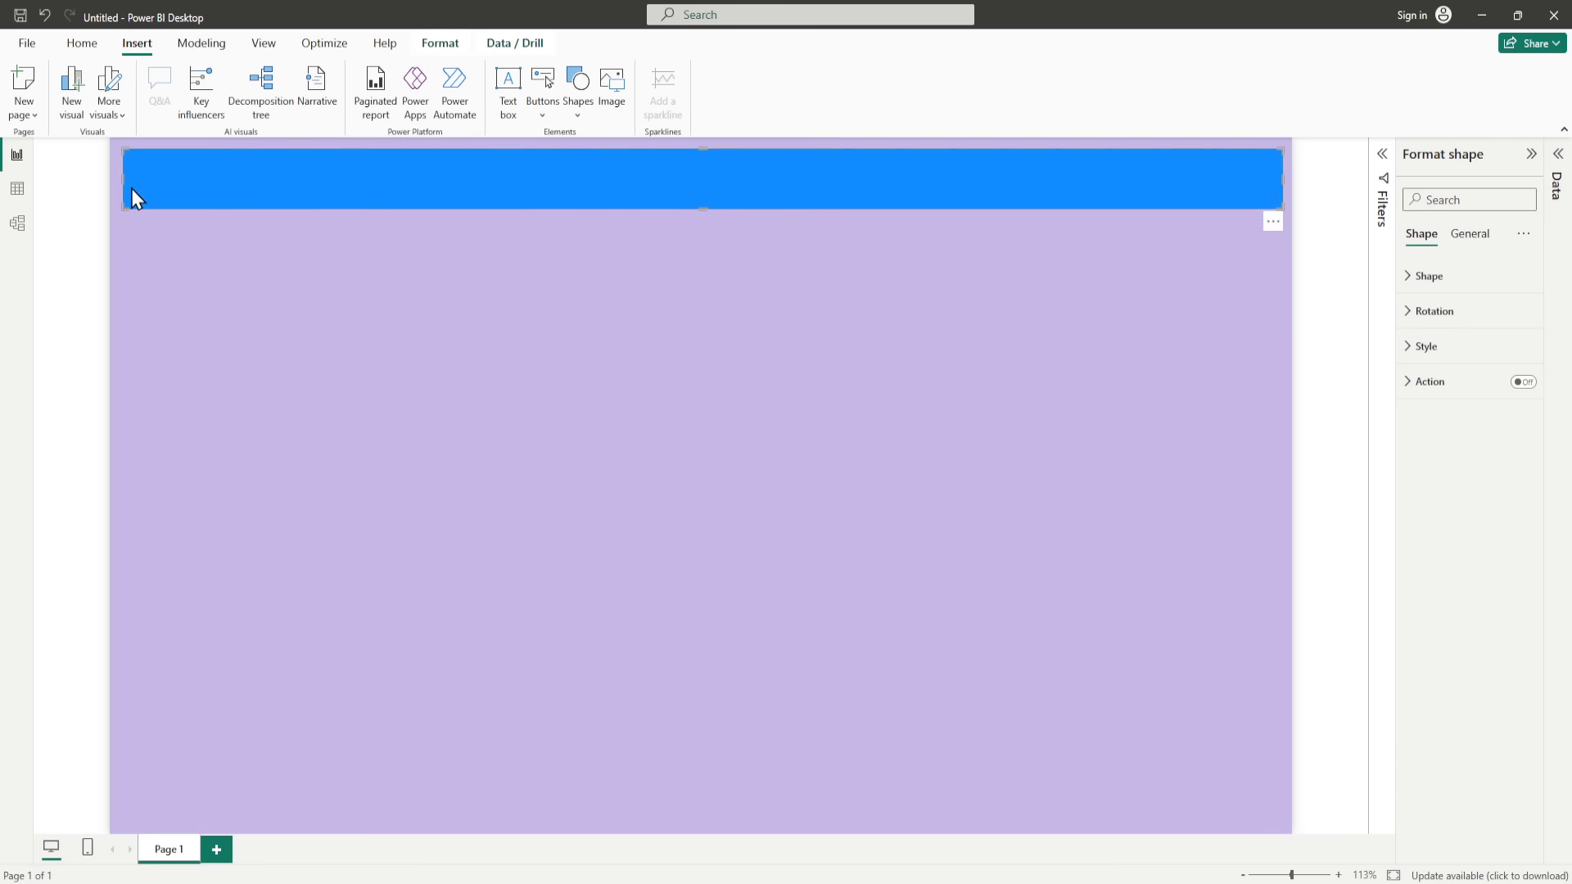
Step: Insert the image Logo Image2 - Copy.png and shrink it to fit inside the left end of the blue banner
{"action": "left_click", "coordinate": [611, 92]}
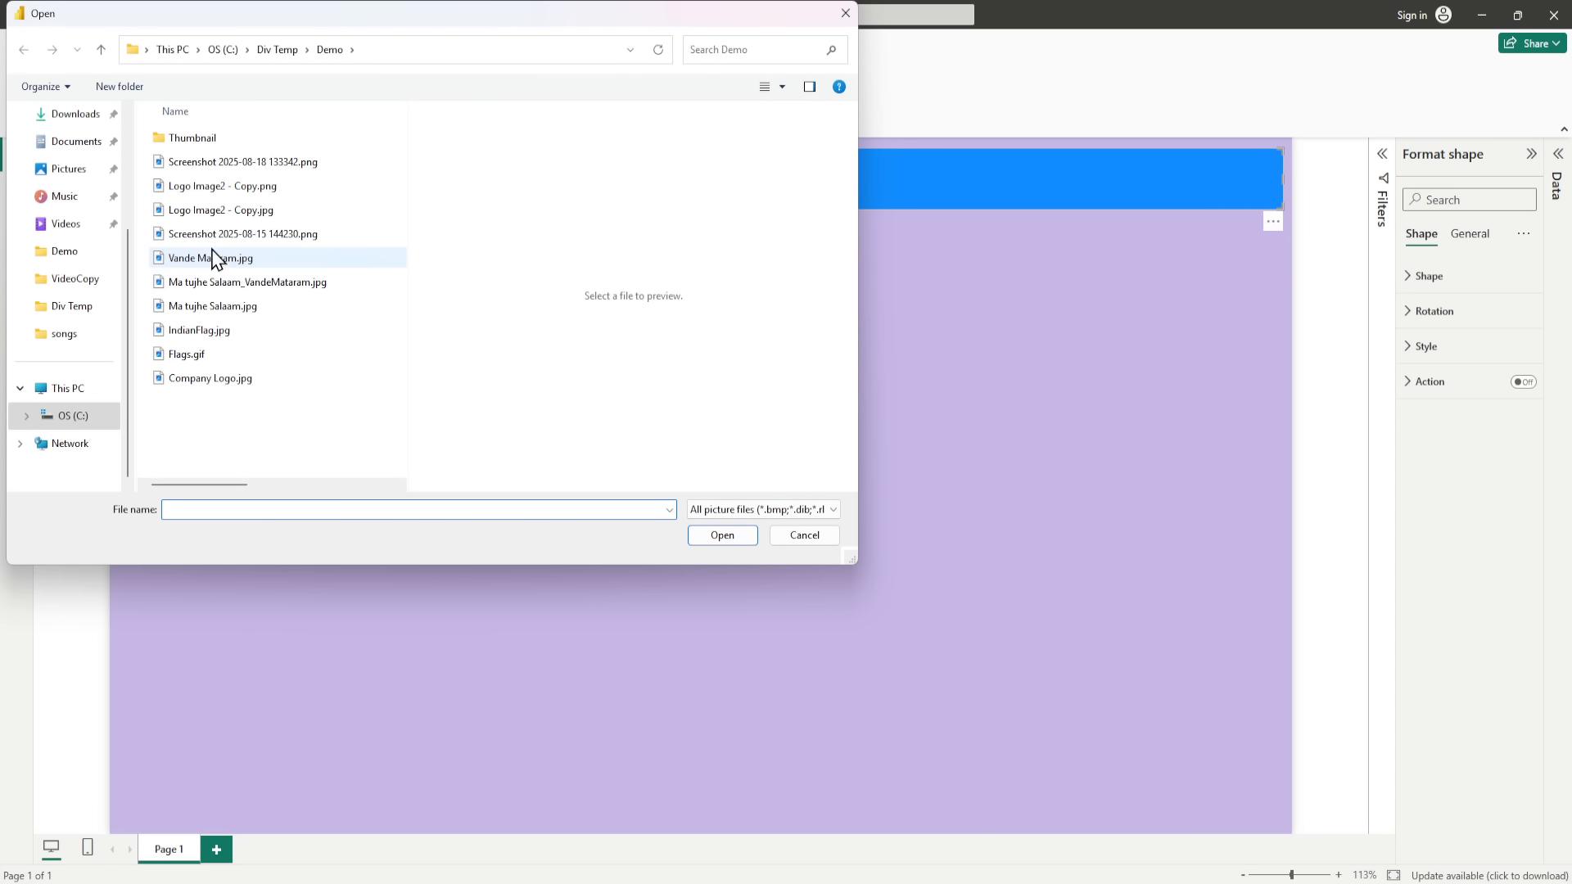
{"action": "double_click", "coordinate": [200, 191]}
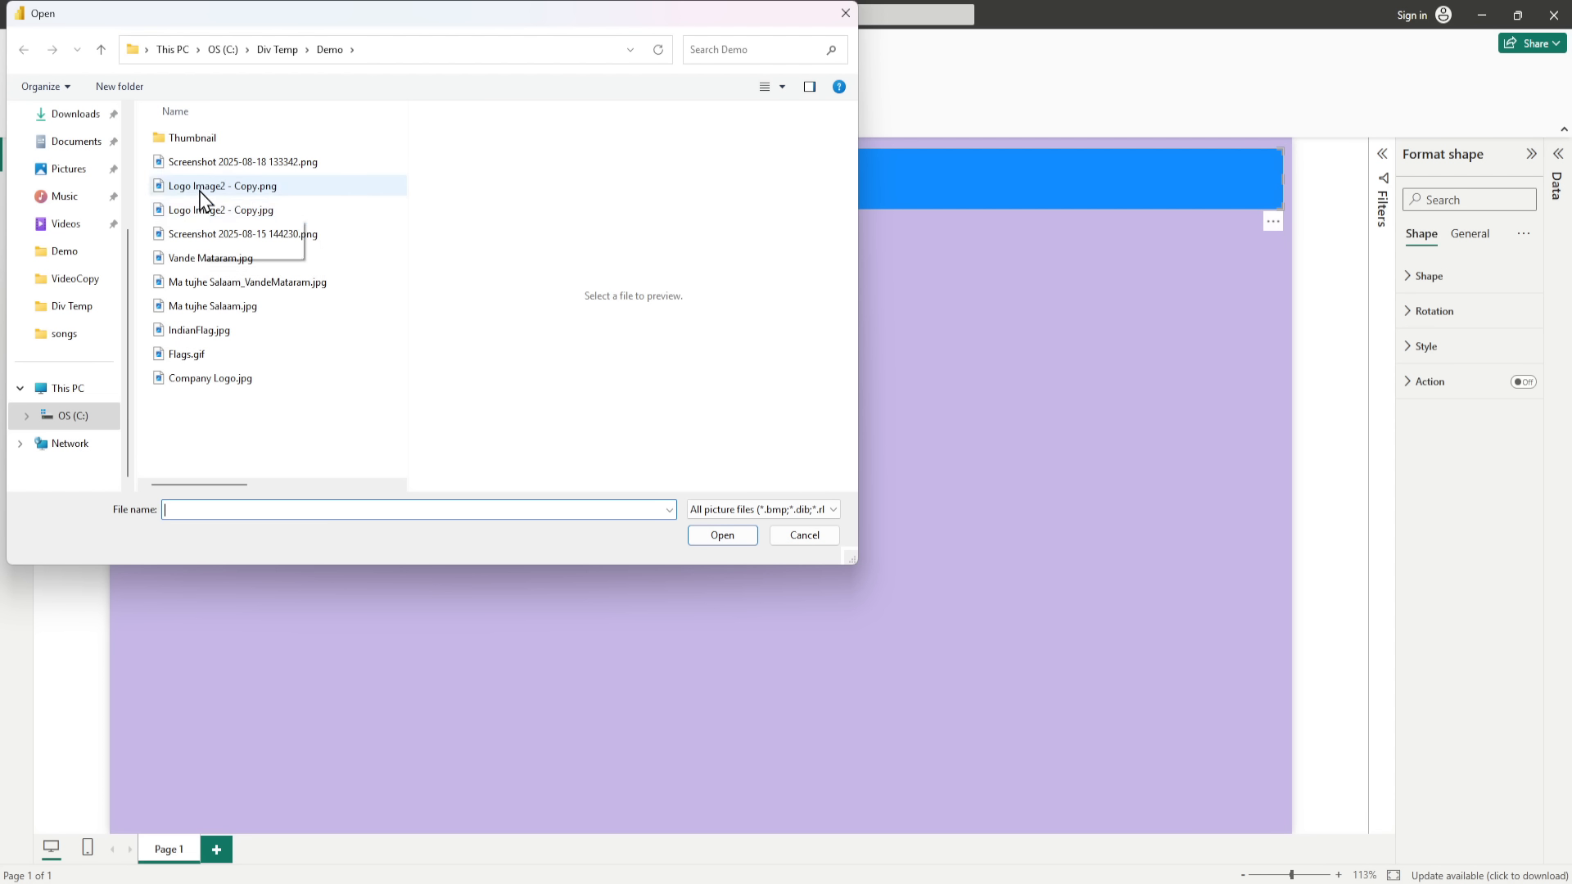
{"action": "left_click_drag", "start_coordinate": [678, 410], "coordinate": [211, 245]}
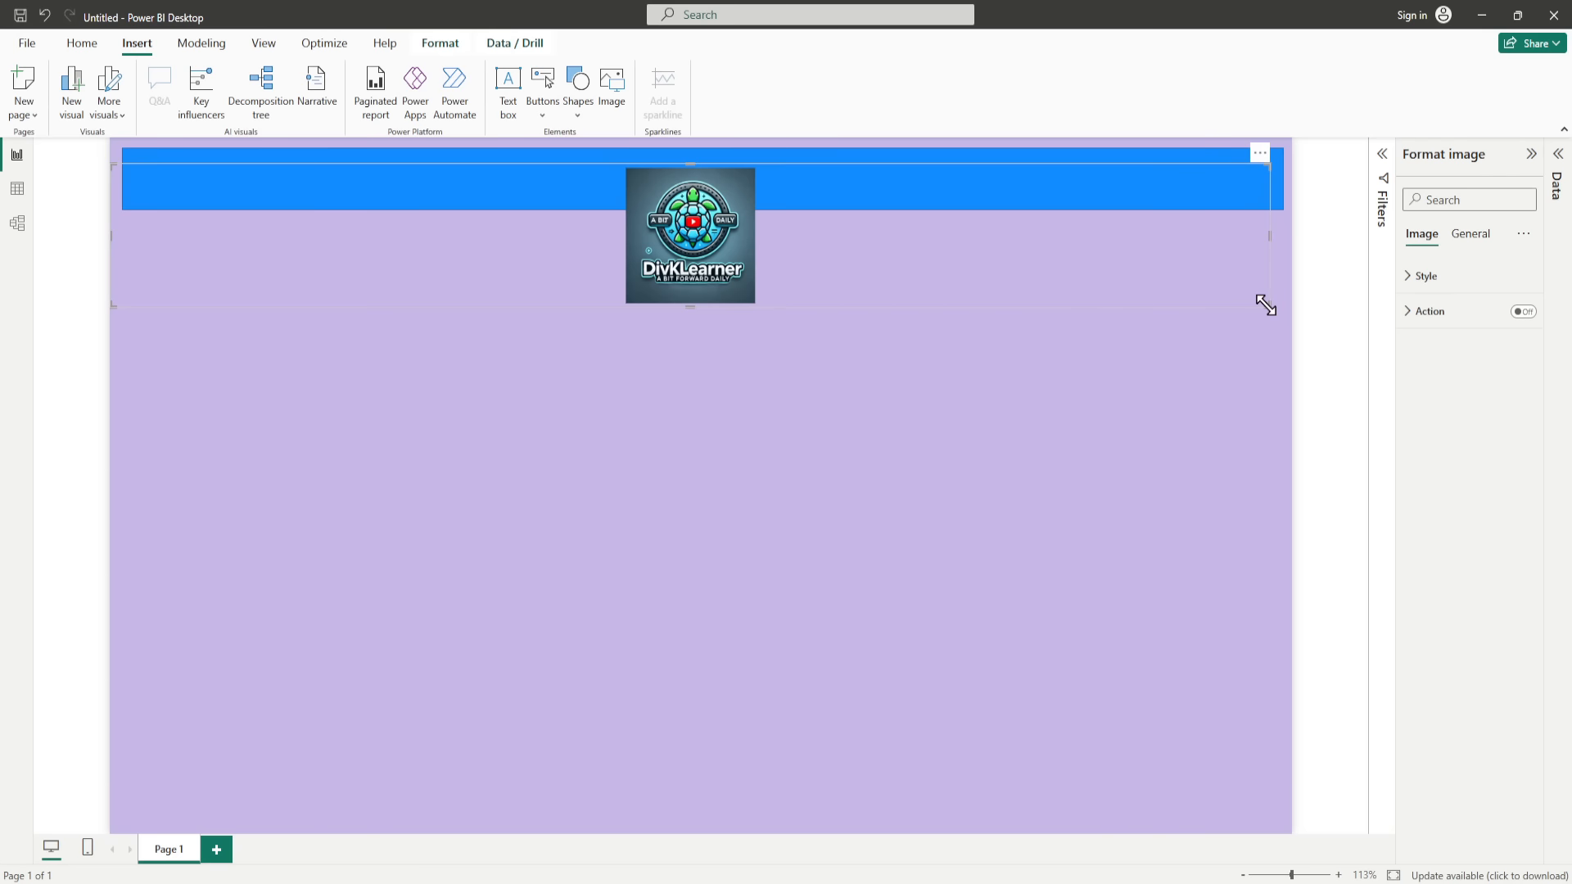
{"action": "left_click_drag", "start_coordinate": [1266, 306], "coordinate": [474, 231]}
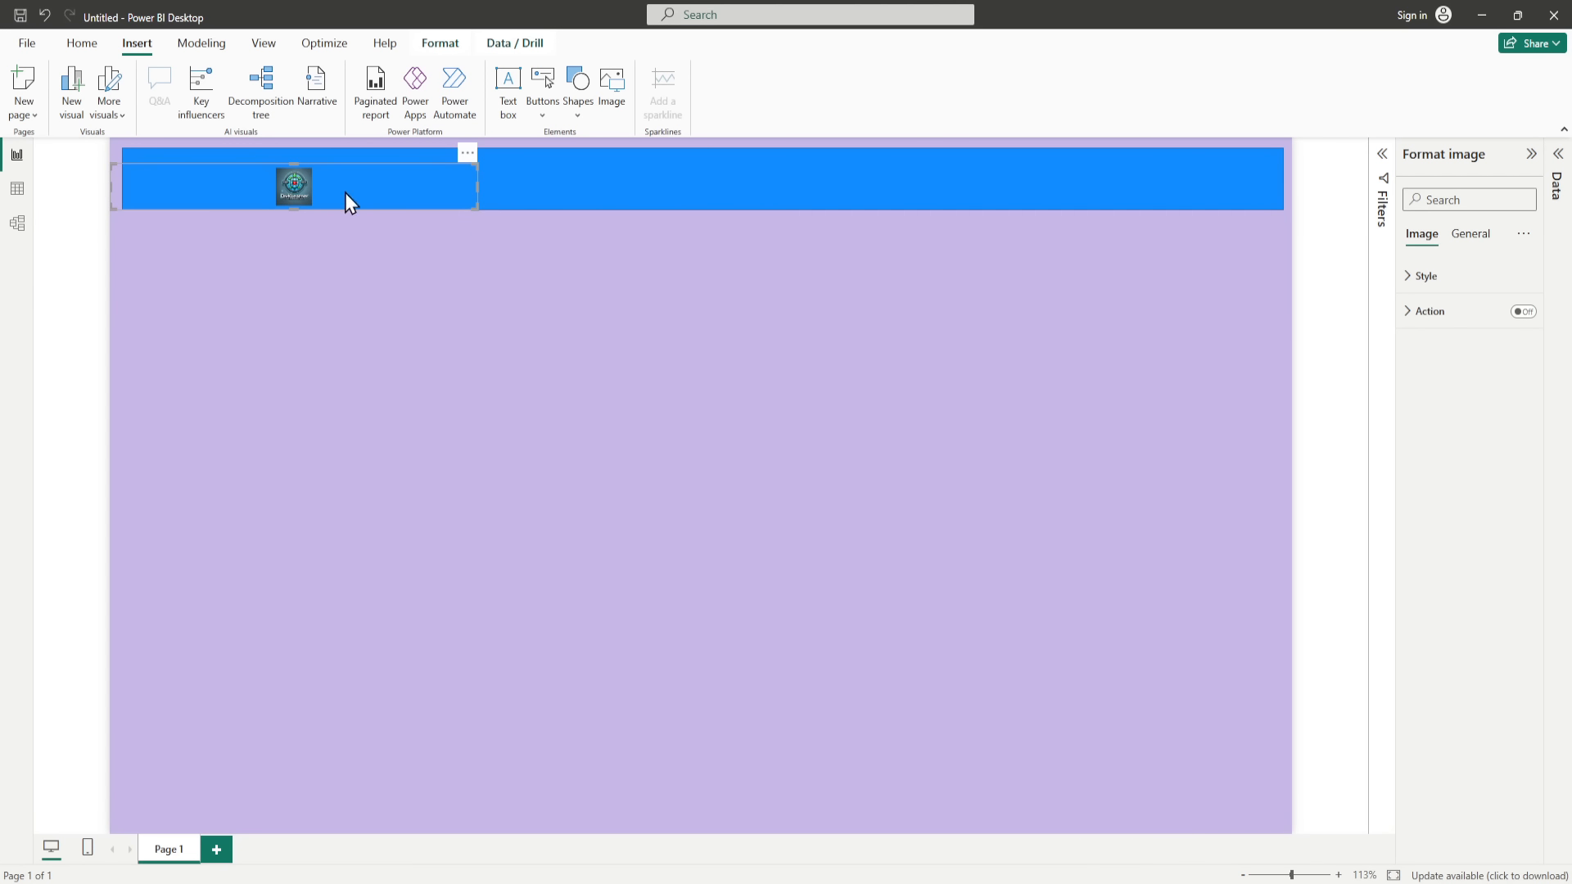
{"action": "left_click_drag", "start_coordinate": [282, 185], "coordinate": [314, 170]}
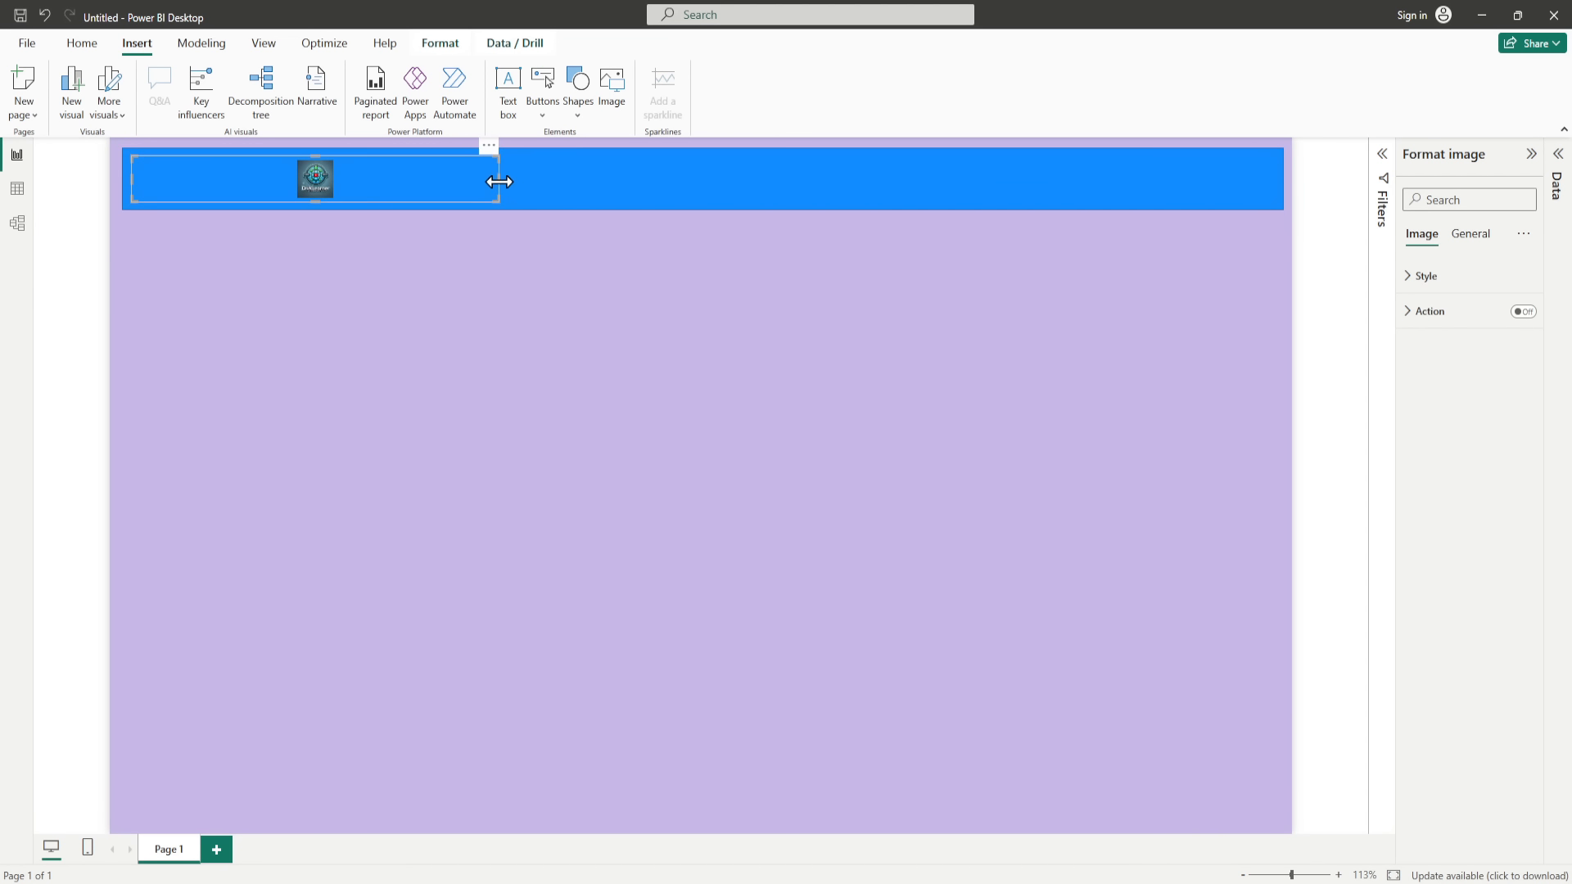
{"action": "left_click_drag", "start_coordinate": [502, 180], "coordinate": [181, 194]}
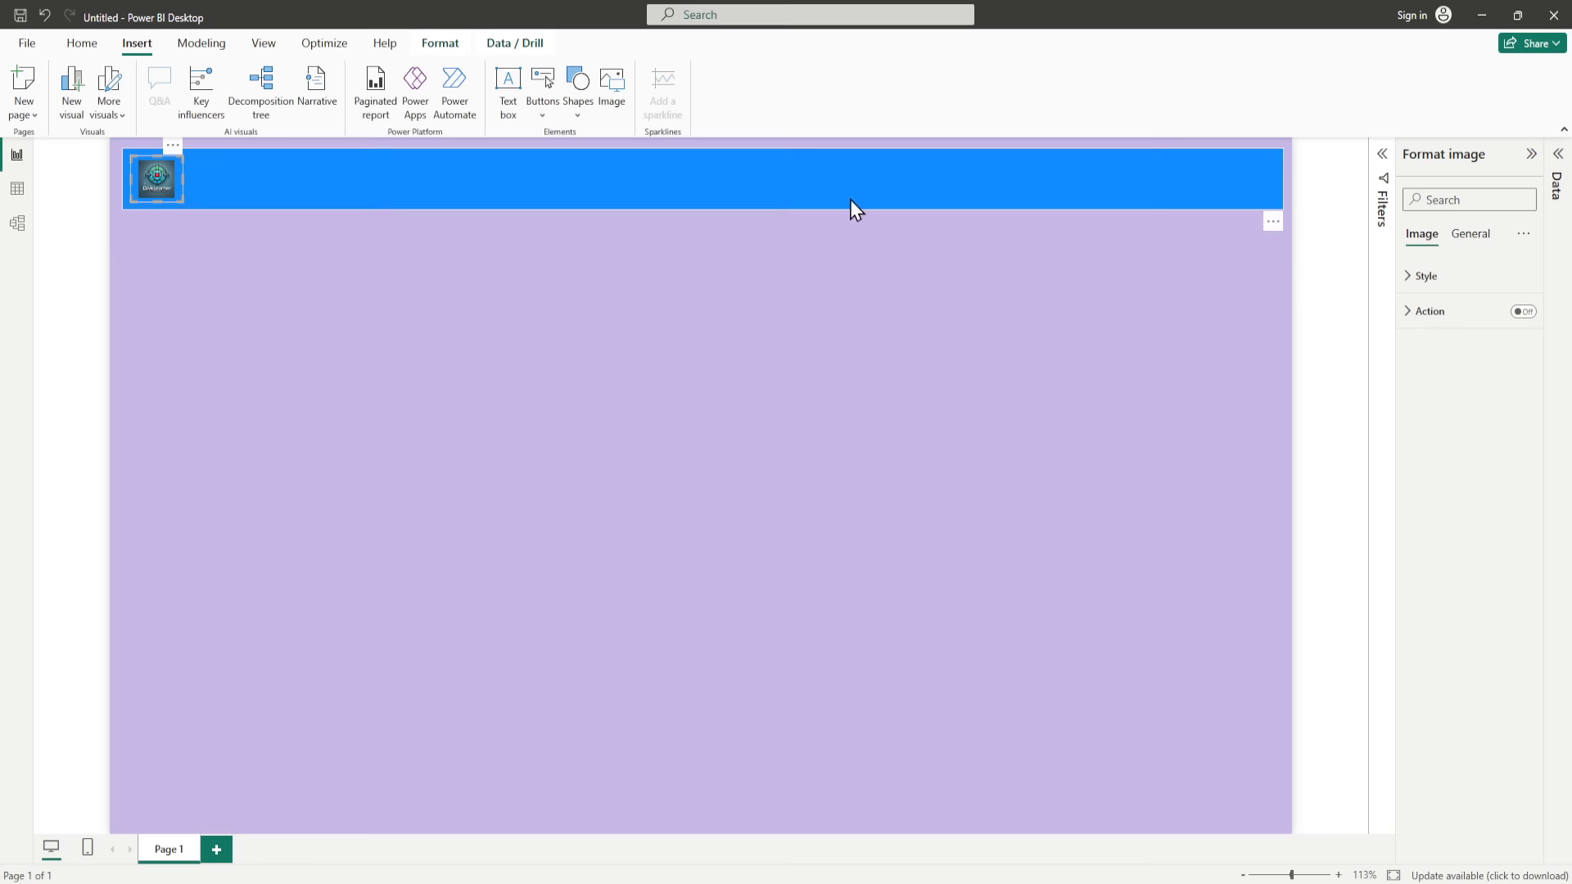
Step: Try the Fit and Fill scaling options on the logo image and settle on Fit
{"action": "left_click", "coordinate": [1418, 281]}
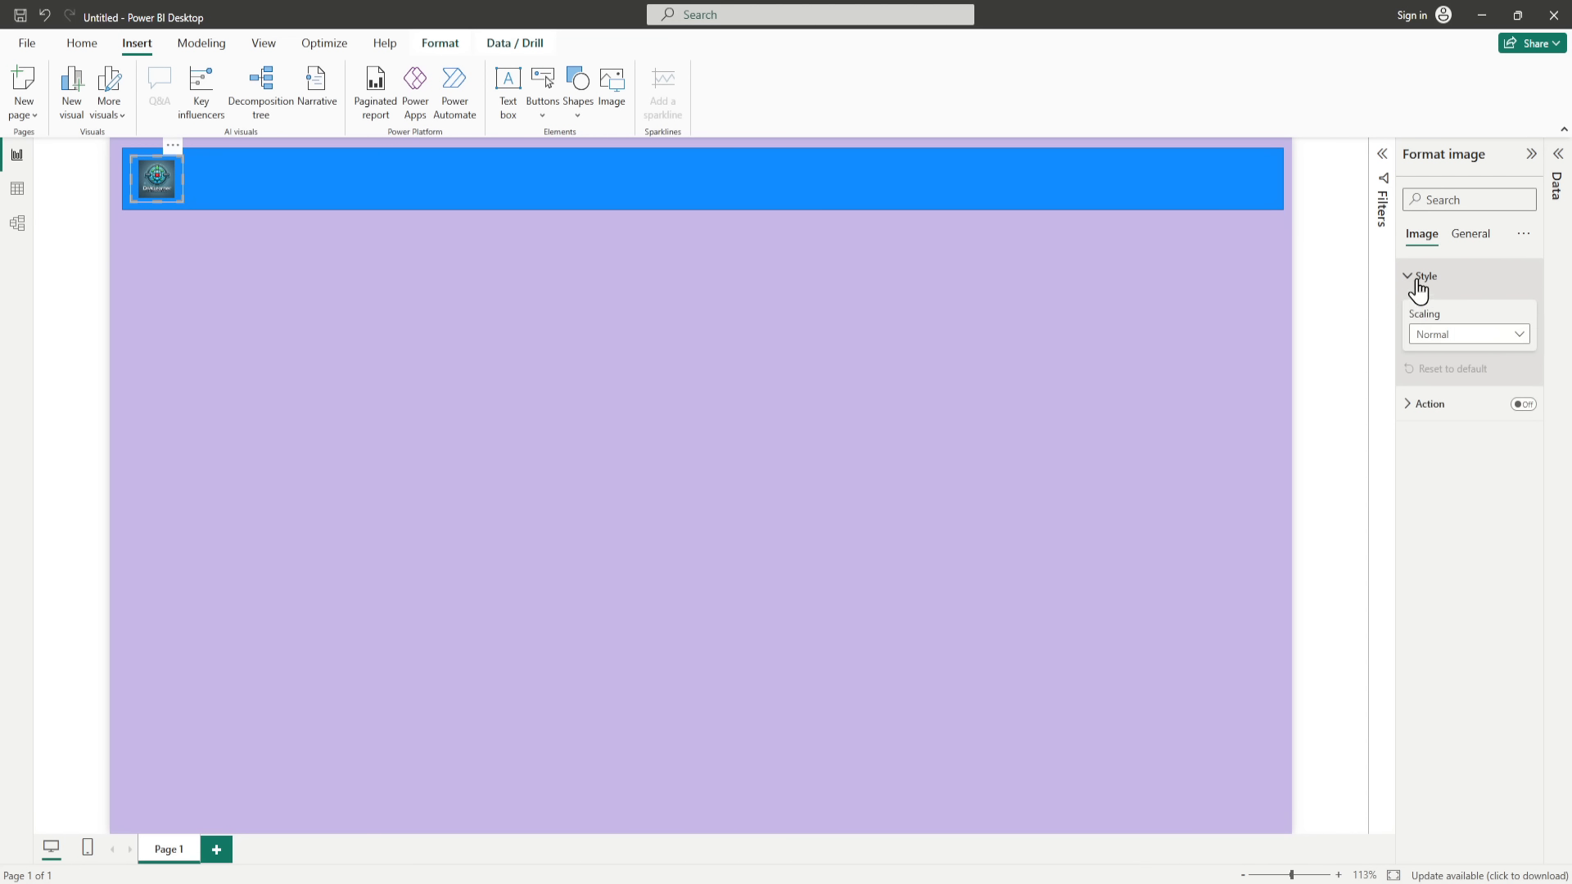
{"action": "left_click", "coordinate": [1442, 344]}
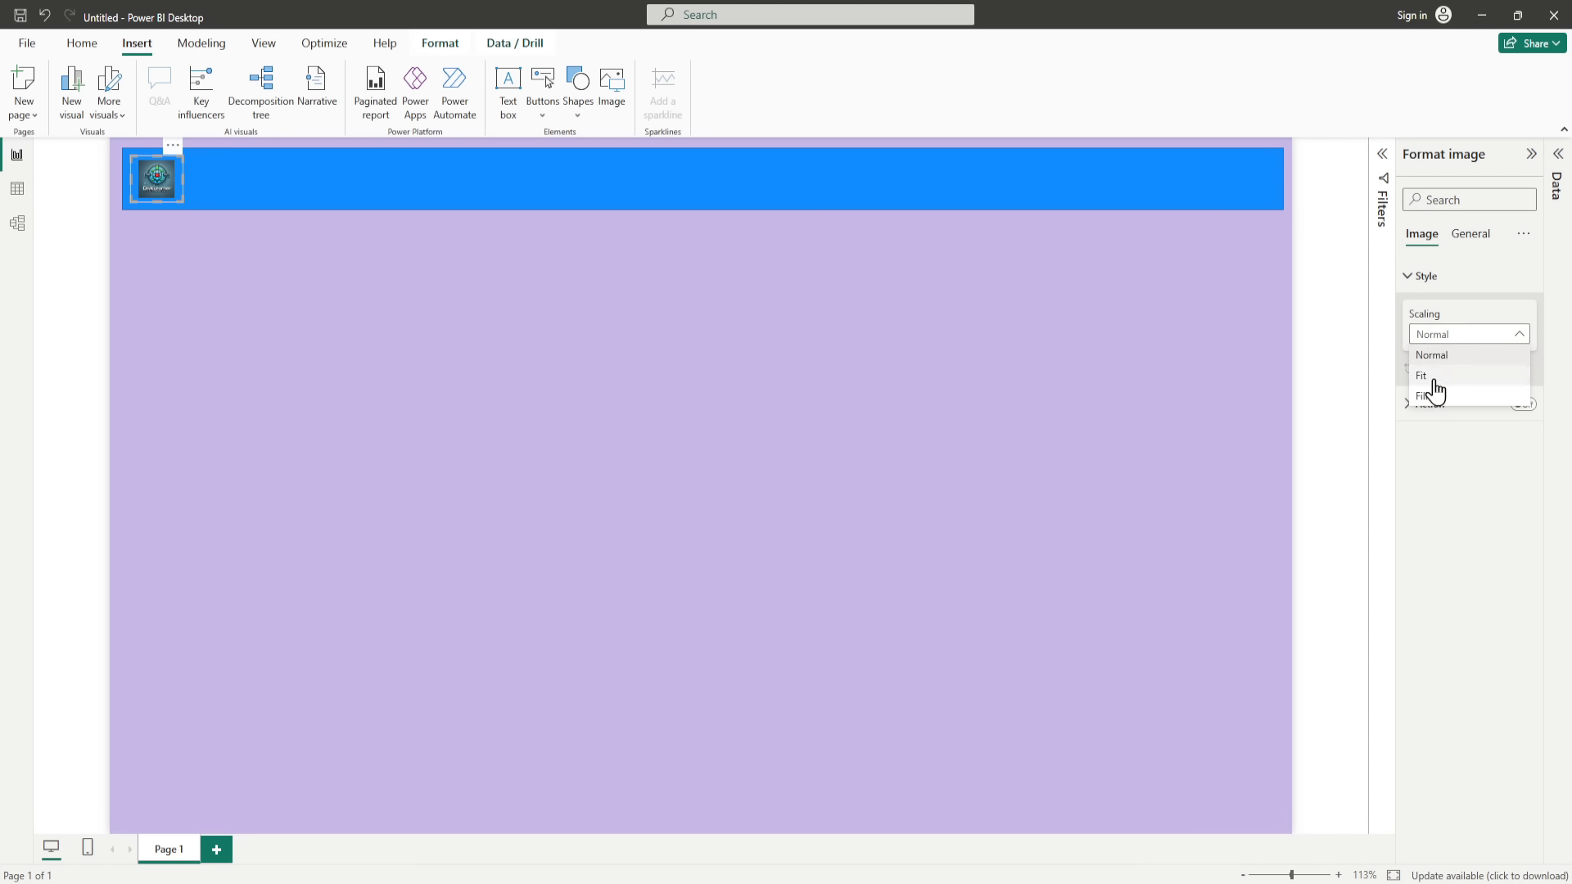
{"action": "left_click", "coordinate": [1435, 378]}
{"action": "left_click", "coordinate": [1438, 344]}
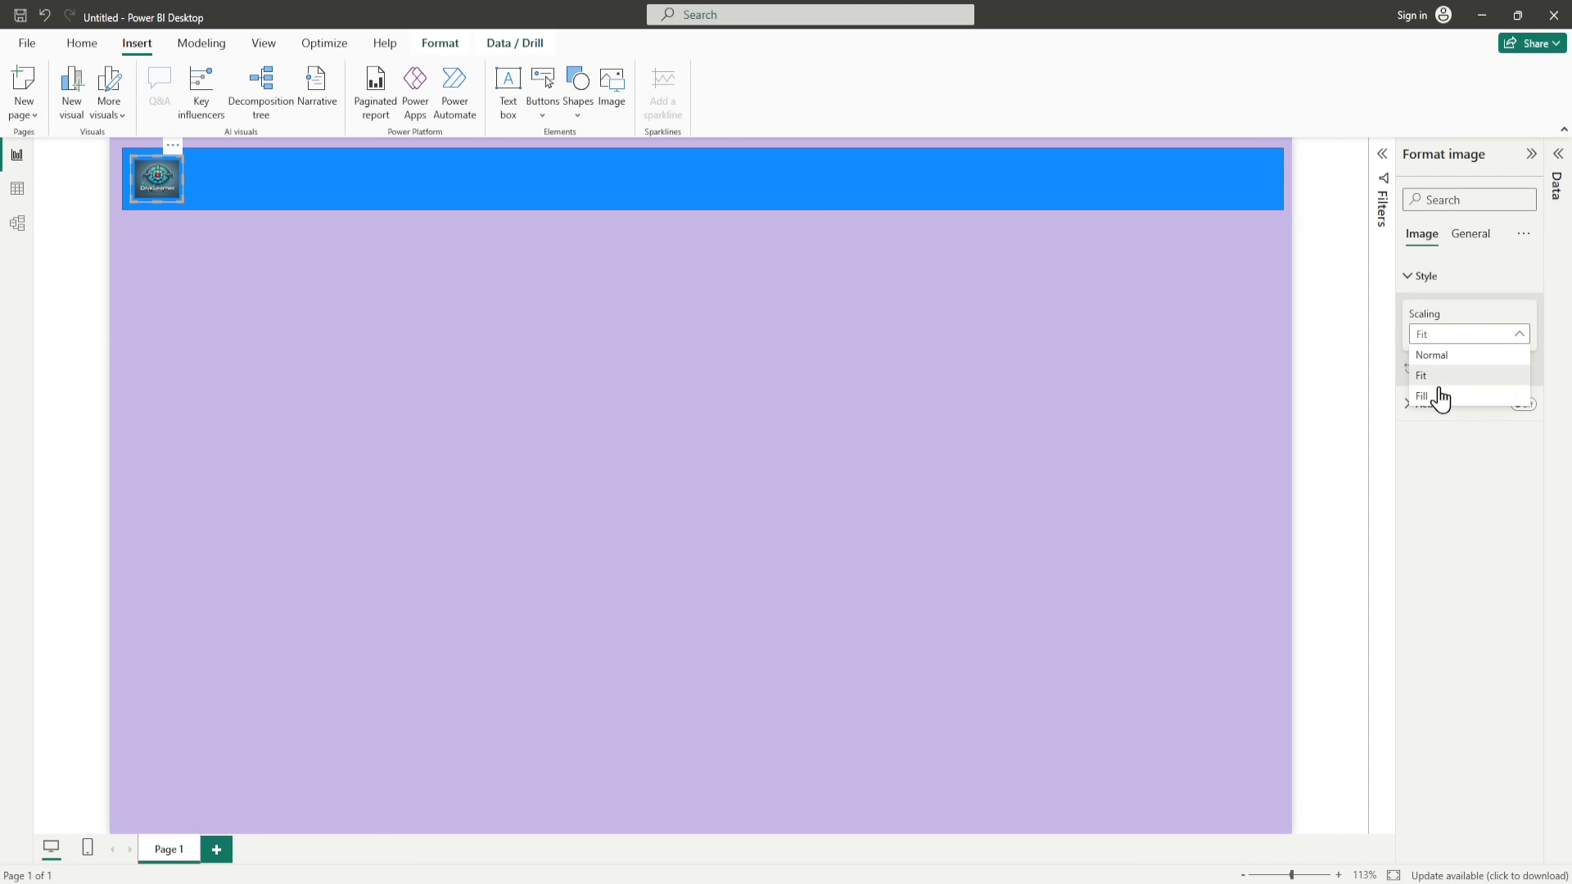
{"action": "left_click", "coordinate": [1438, 400]}
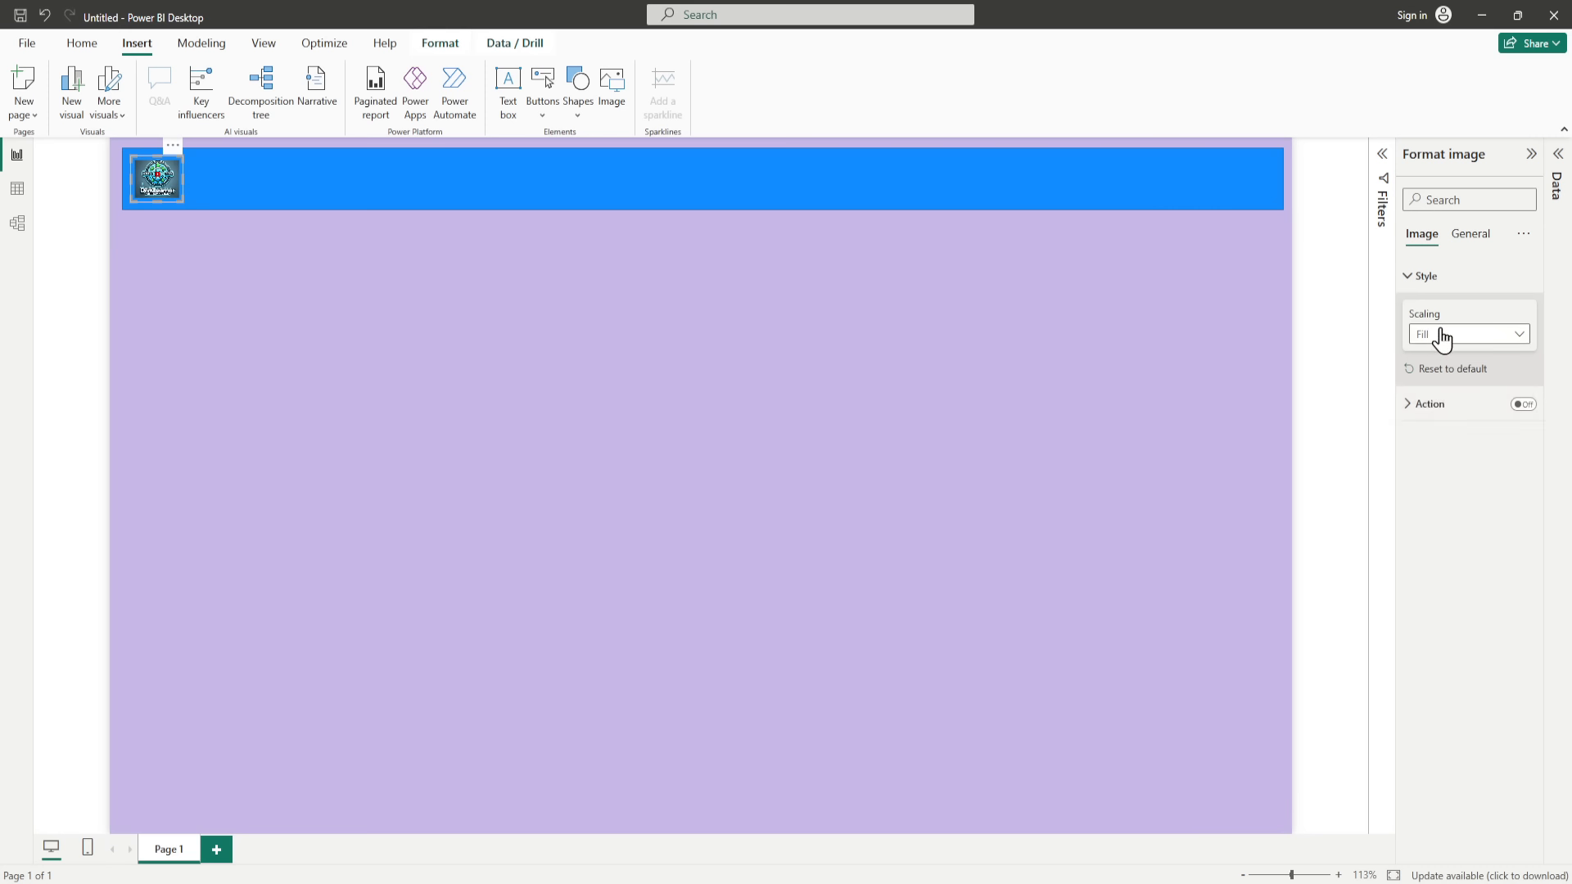
{"action": "left_click", "coordinate": [1441, 338]}
{"action": "left_click", "coordinate": [1431, 379]}
Step: Increase the blue banner's height and enlarge the logo to match it
{"action": "left_click", "coordinate": [384, 196]}
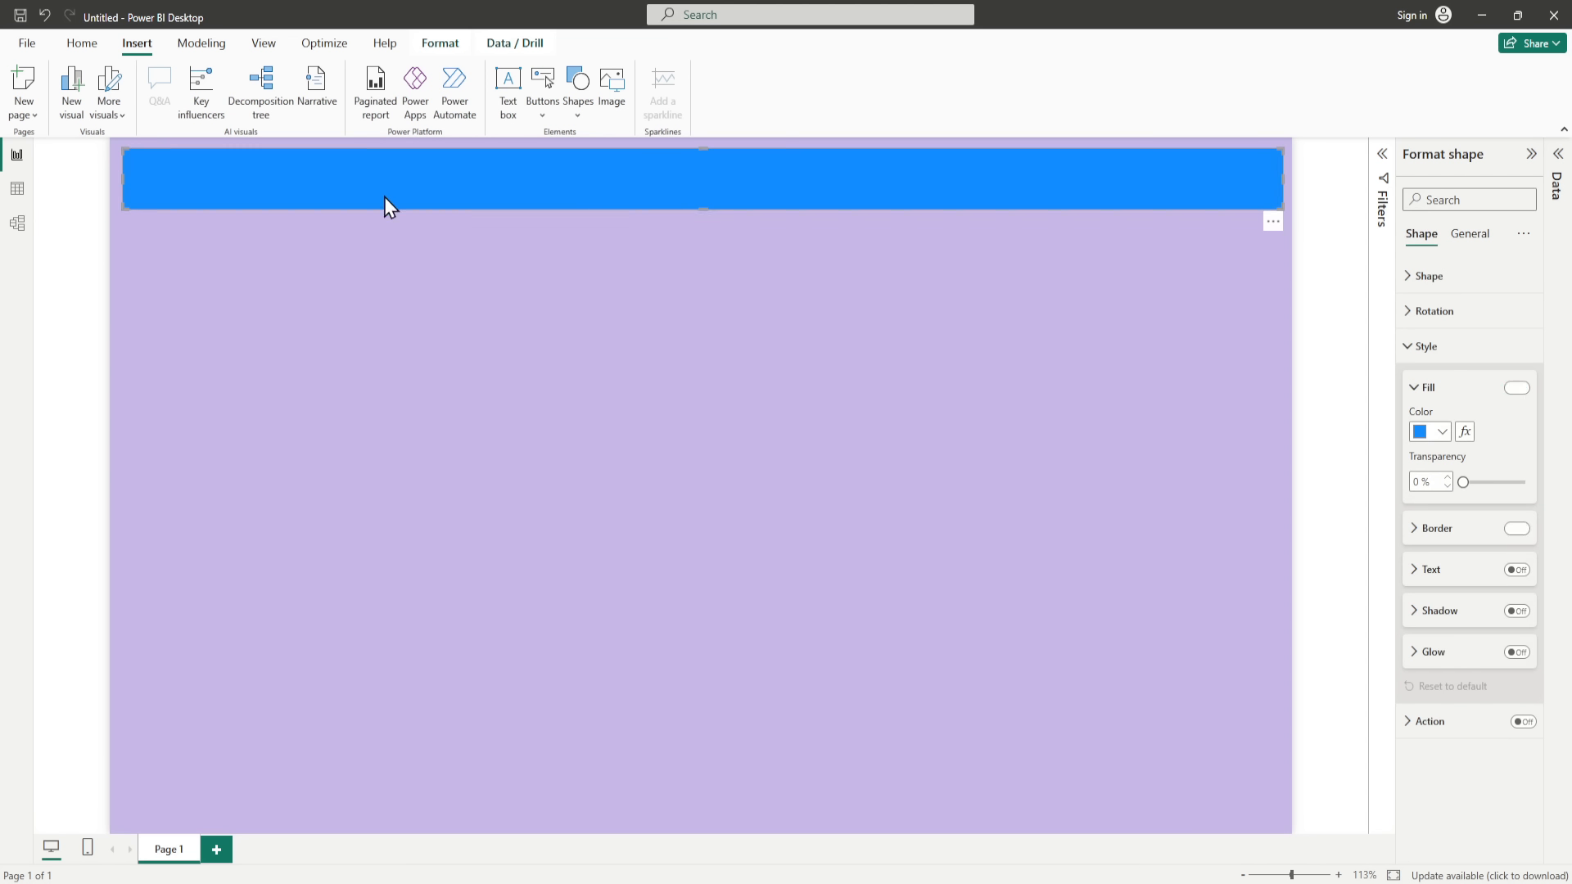
{"action": "left_click_drag", "start_coordinate": [705, 211], "coordinate": [705, 235]}
{"action": "left_click", "coordinate": [177, 237]}
{"action": "left_click", "coordinate": [170, 198]}
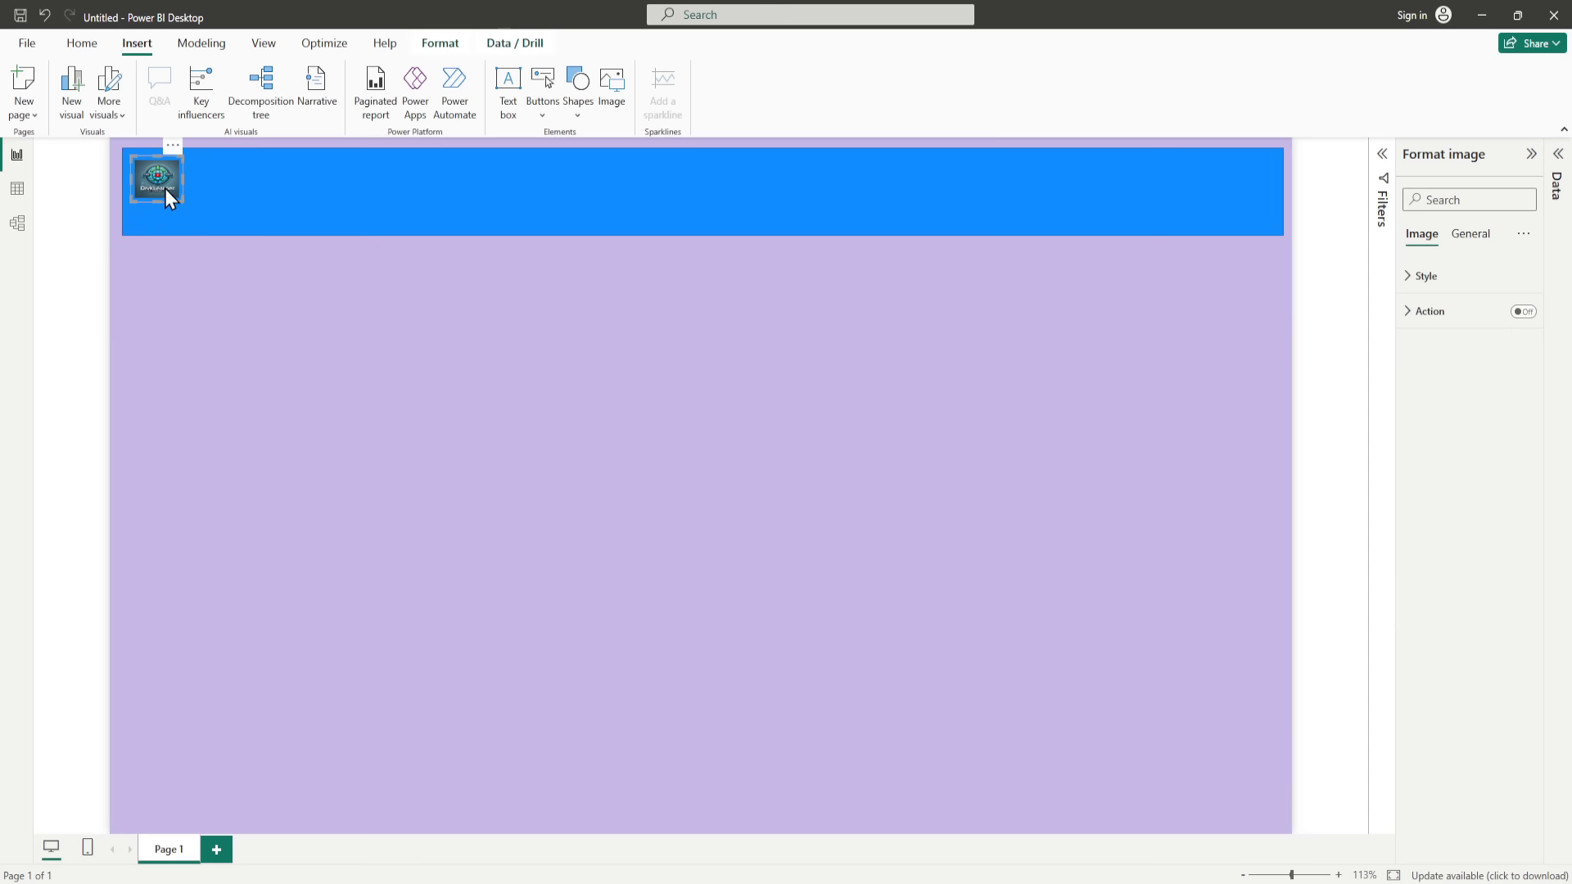
{"action": "left_click_drag", "start_coordinate": [180, 199], "coordinate": [209, 248]}
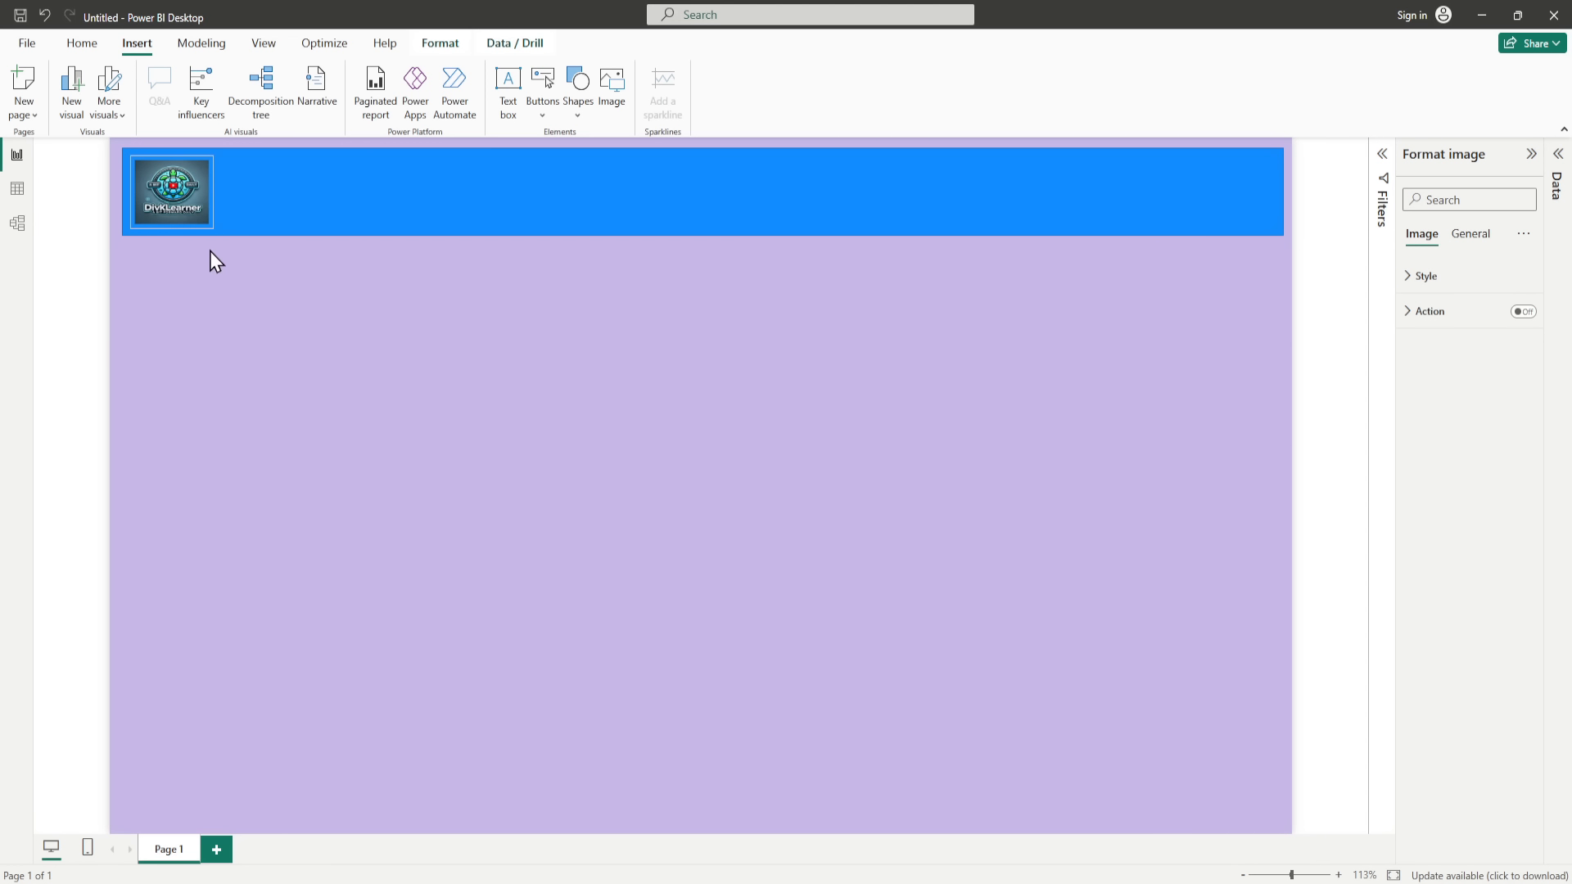
{"action": "left_click", "coordinate": [259, 285]}
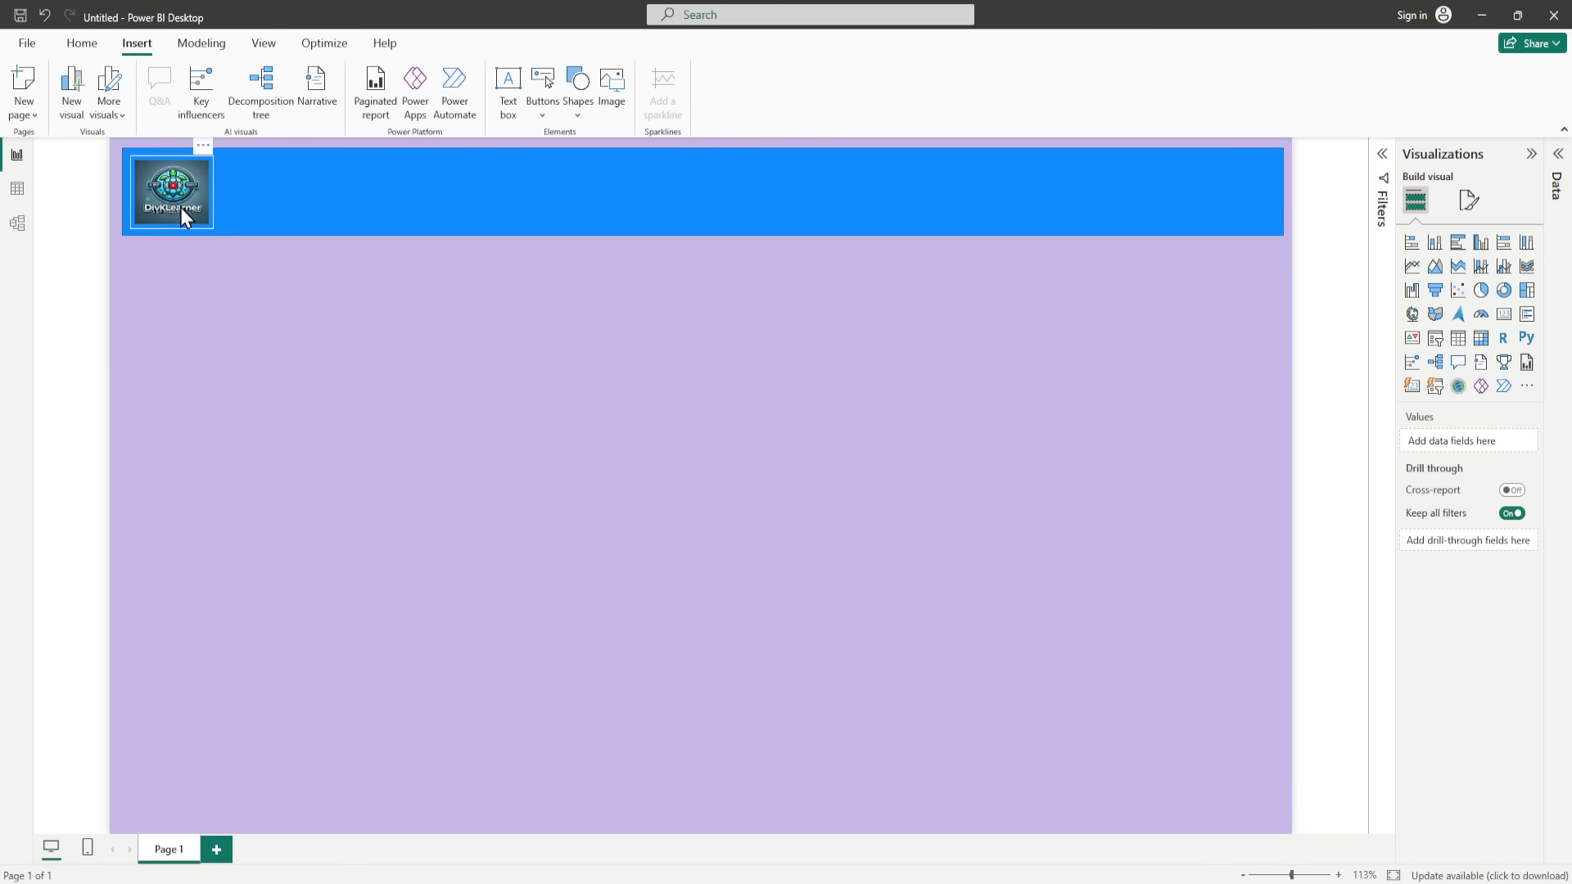
Step: Show the Selection pane and highlight the banner through its Shape layer entry
{"action": "left_click", "coordinate": [207, 47]}
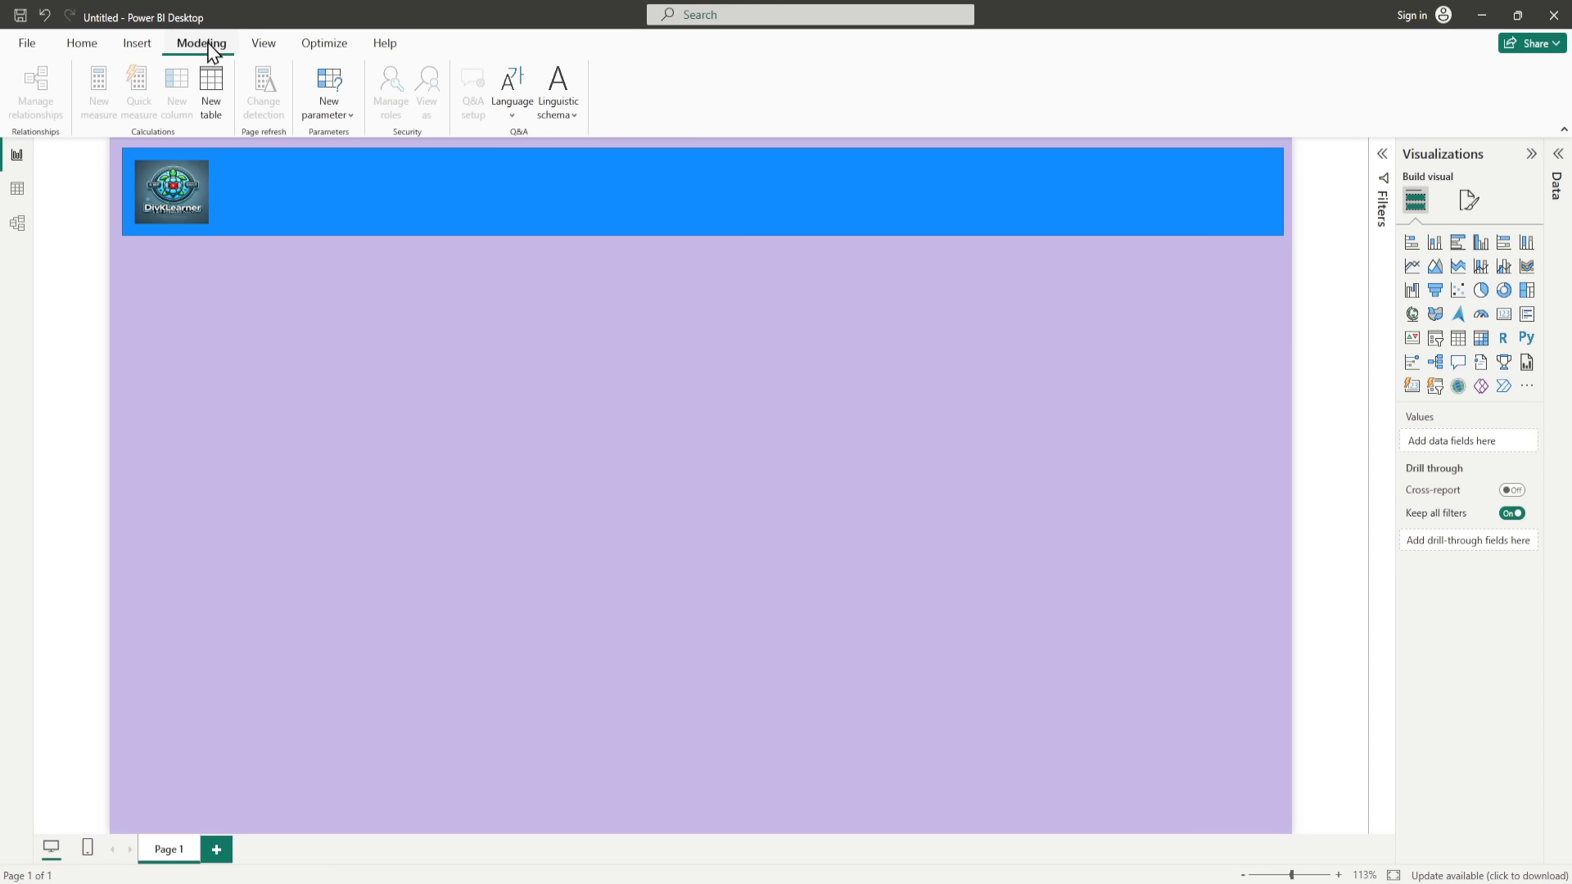
{"action": "left_click", "coordinate": [263, 46]}
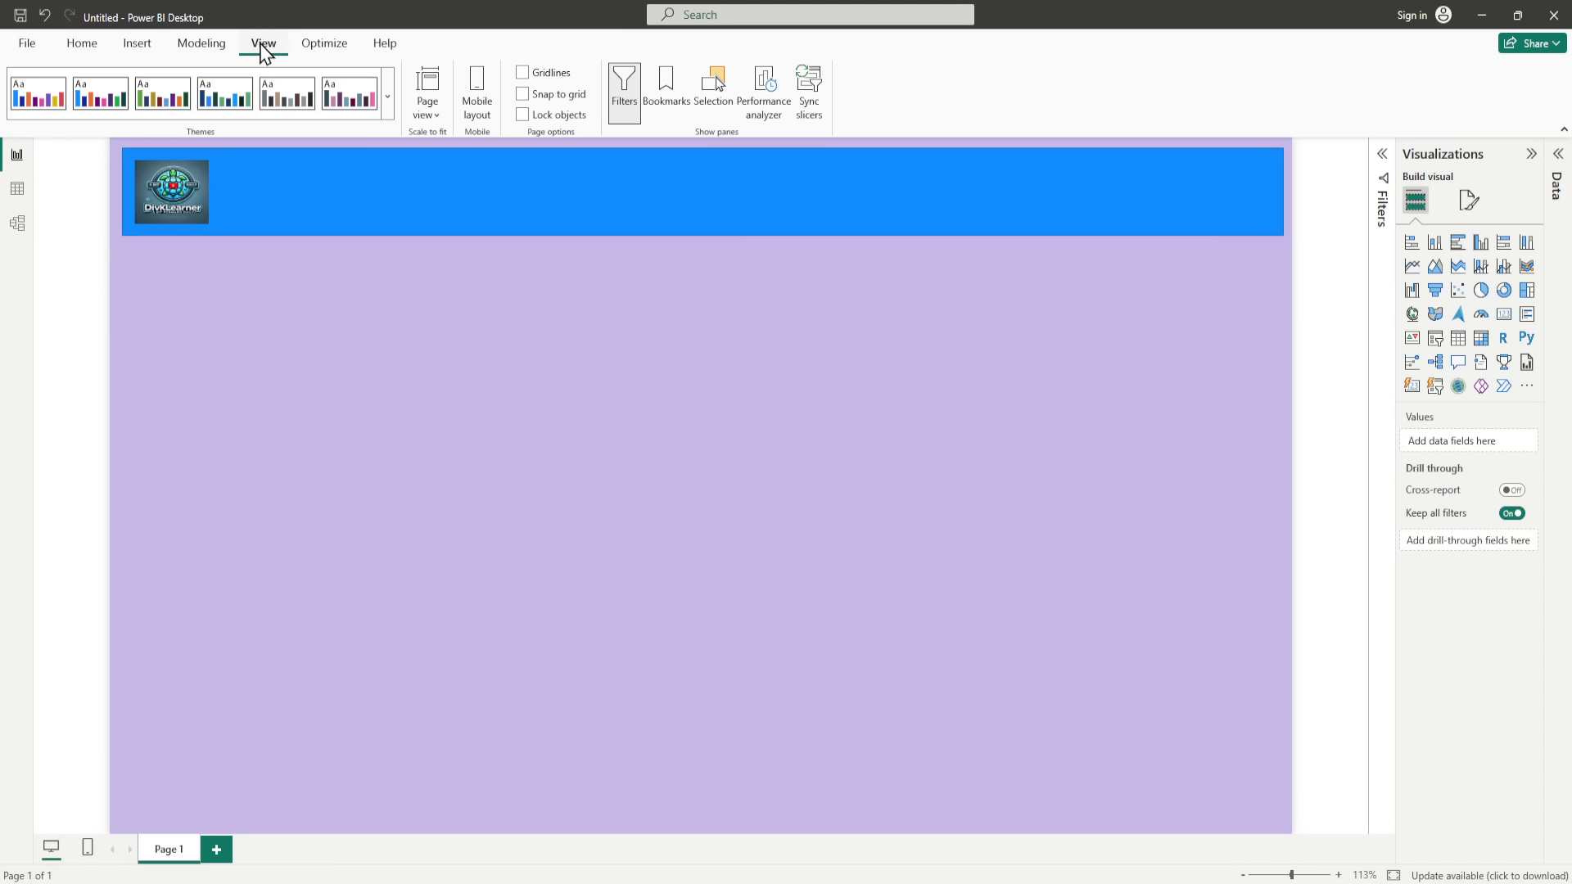
{"action": "left_click", "coordinate": [714, 91]}
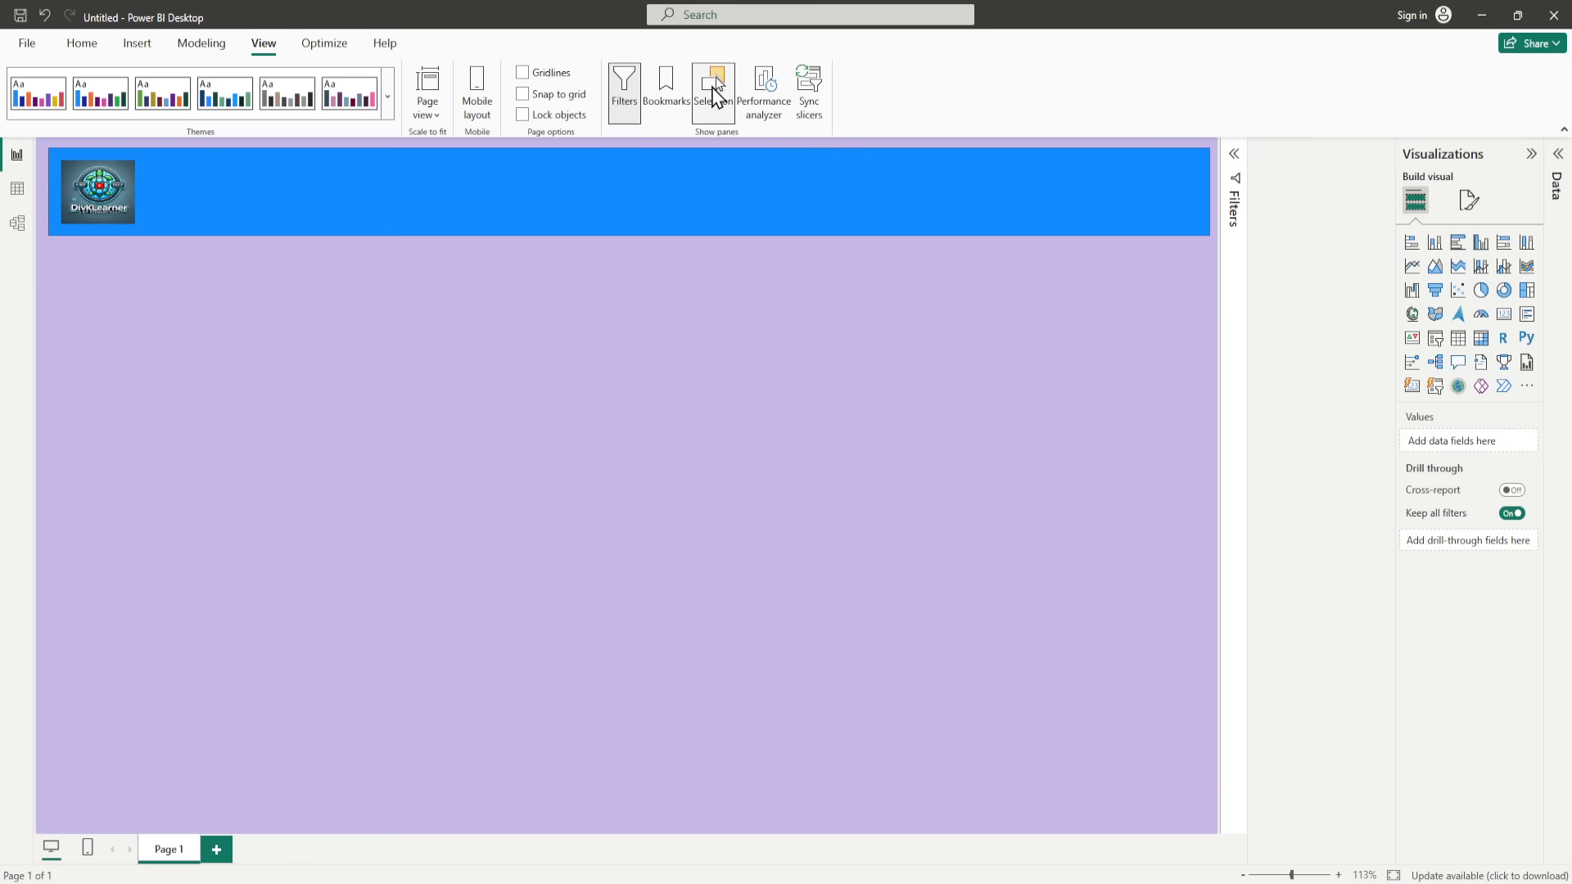
{"action": "mouse_move", "coordinate": [1286, 264]}
{"action": "left_mouse_down"}
{"action": "mouse_move", "coordinate": [1291, 244]}
{"action": "mouse_move", "coordinate": [1289, 295]}
{"action": "mouse_move", "coordinate": [1285, 257]}
{"action": "mouse_move", "coordinate": [1285, 274]}
{"action": "left_mouse_up"}
{"action": "left_click", "coordinate": [1282, 255]}
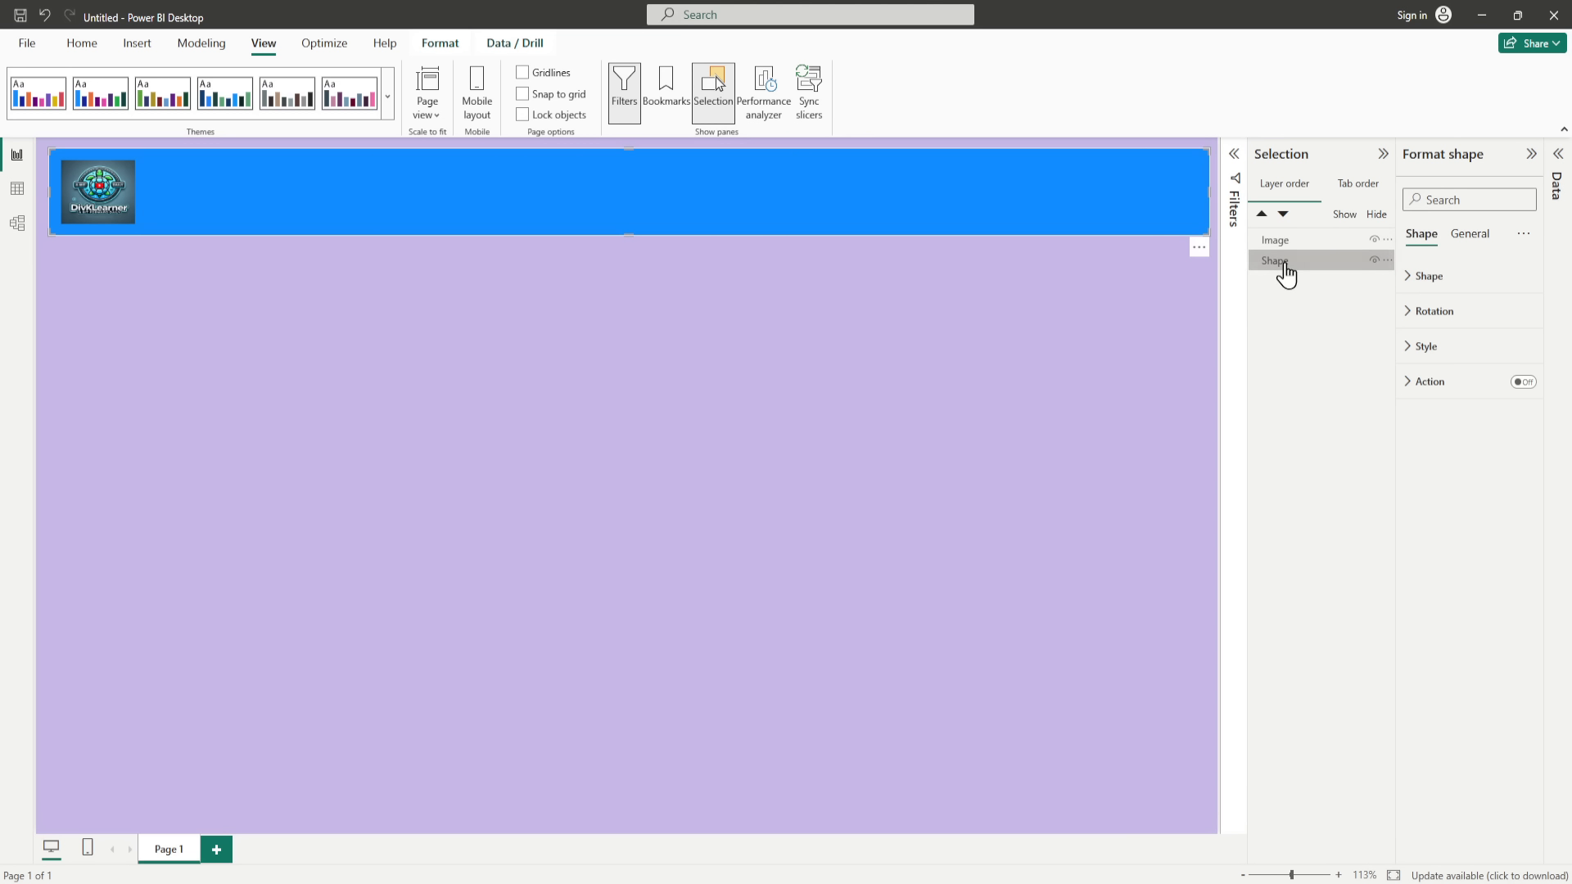
{"action": "left_click", "coordinate": [963, 356]}
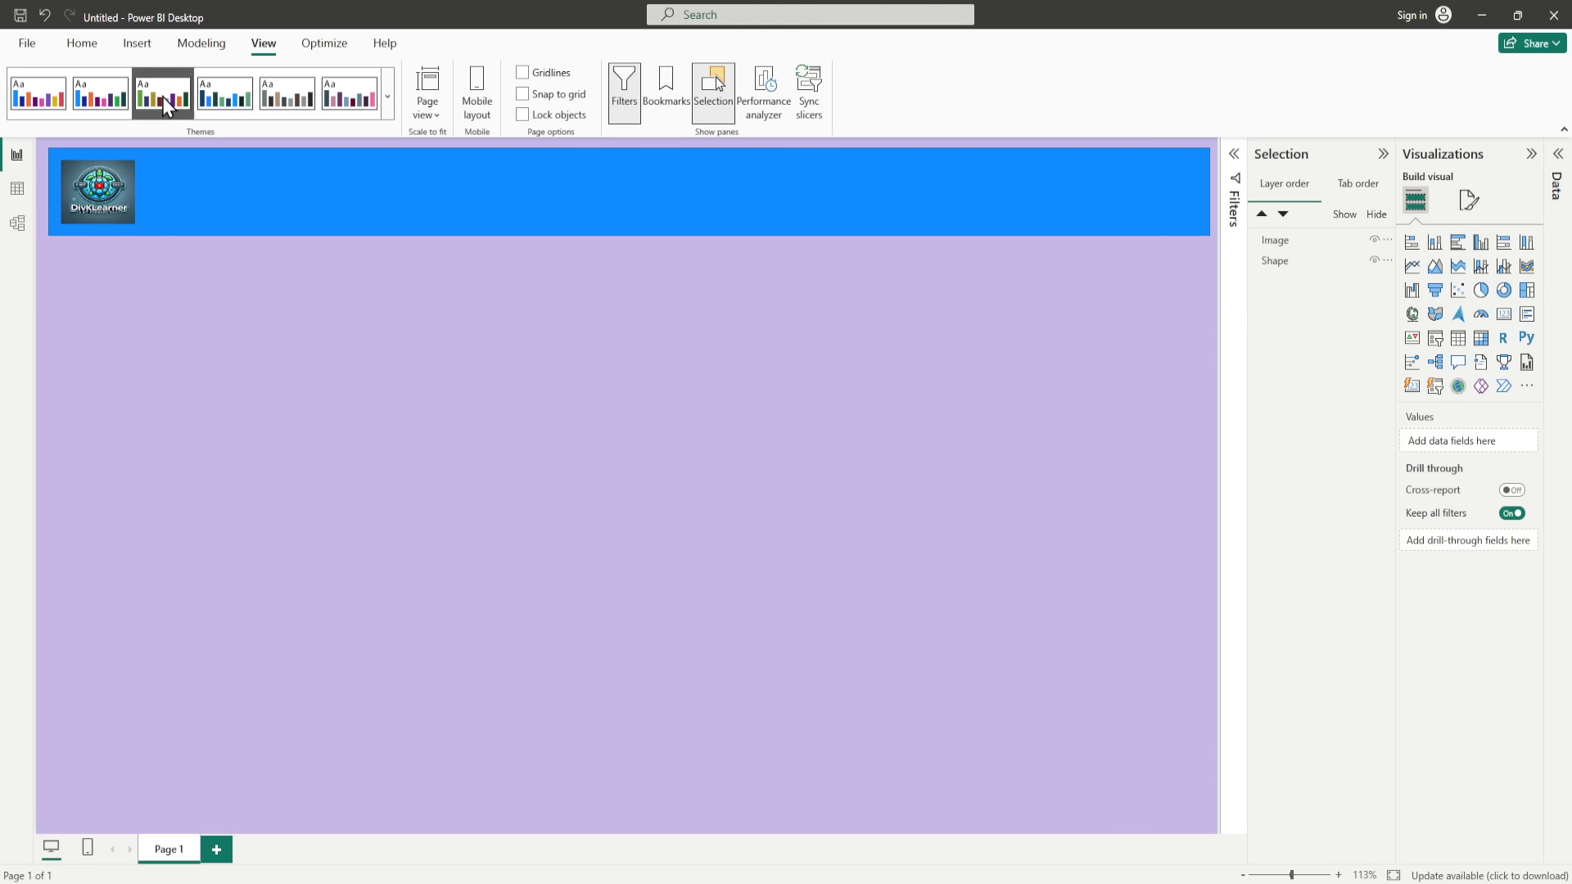
Step: Insert a text box, shrink it, and place it on the blue banner beside the logo
{"action": "left_click", "coordinate": [138, 43]}
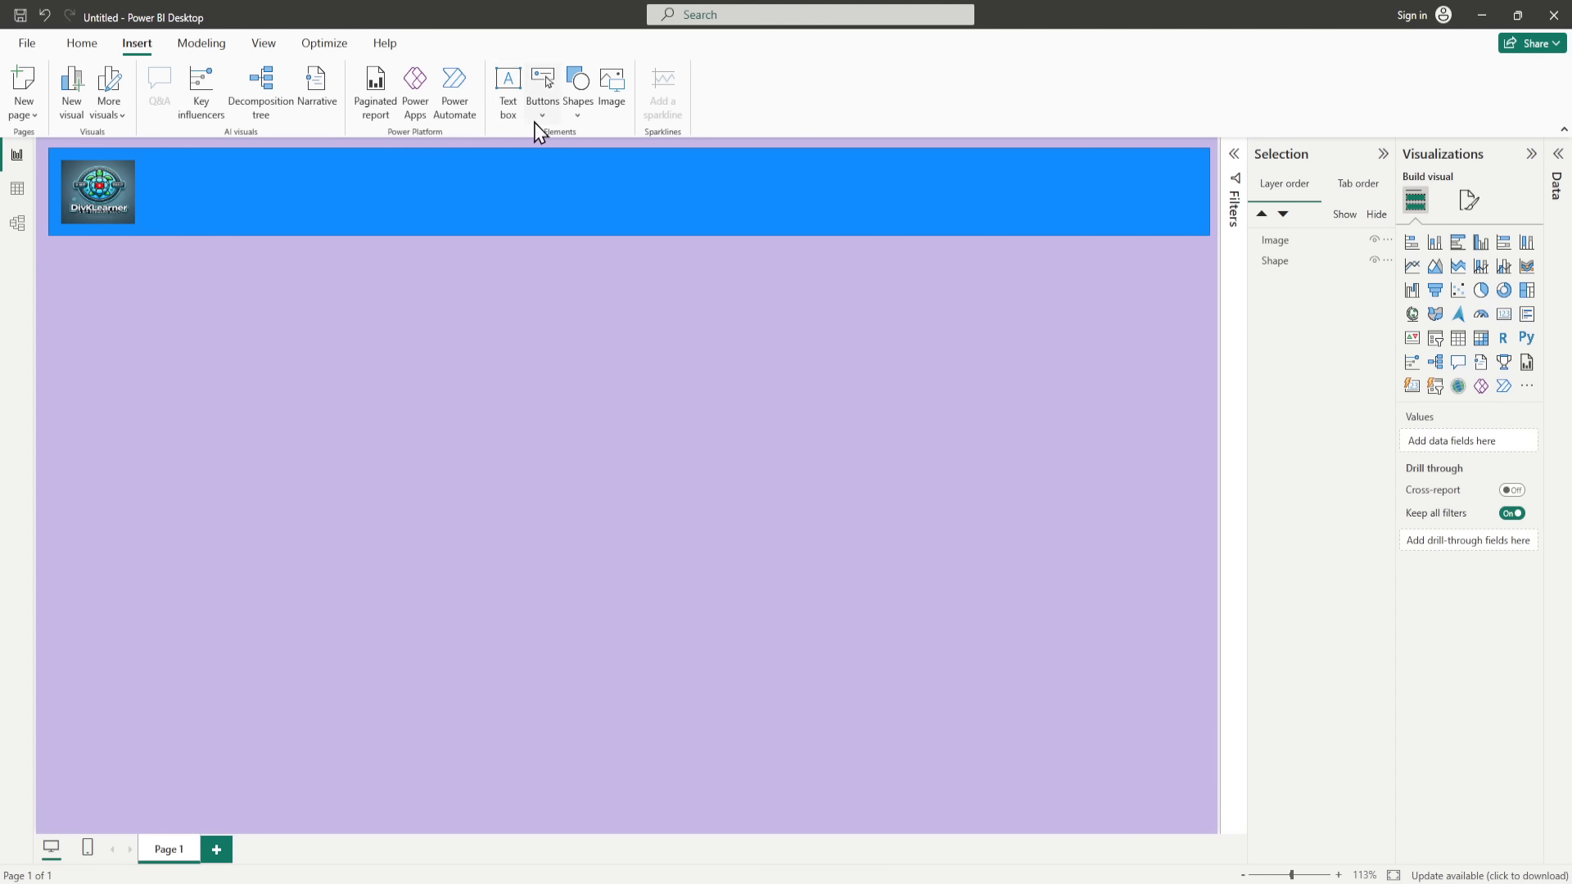
{"action": "left_click", "coordinate": [508, 106]}
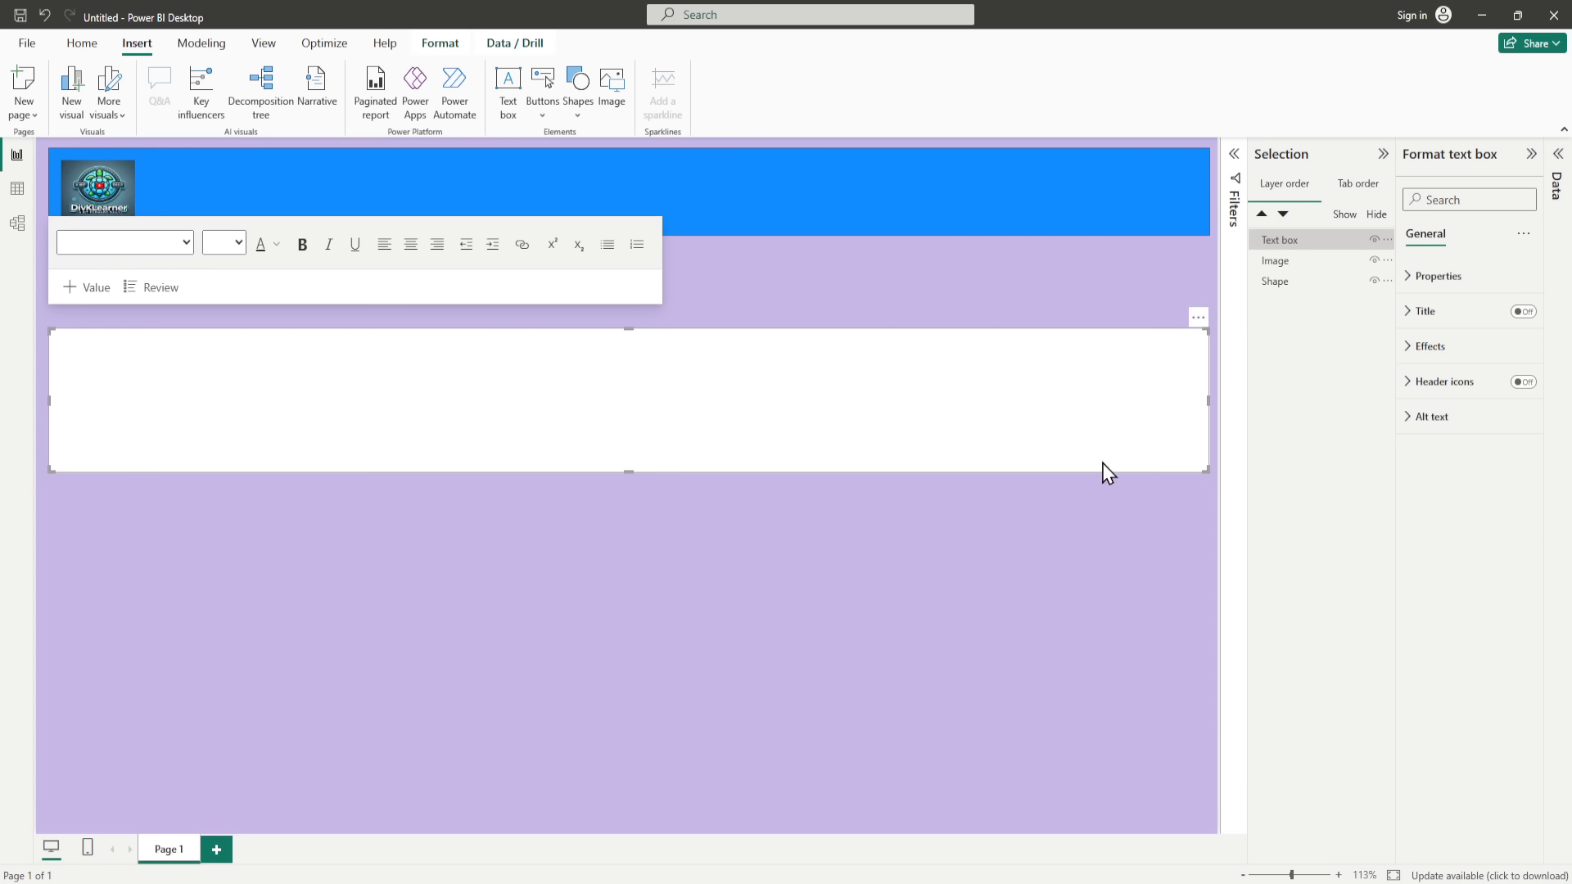
{"action": "left_click_drag", "start_coordinate": [1206, 471], "coordinate": [1072, 388]}
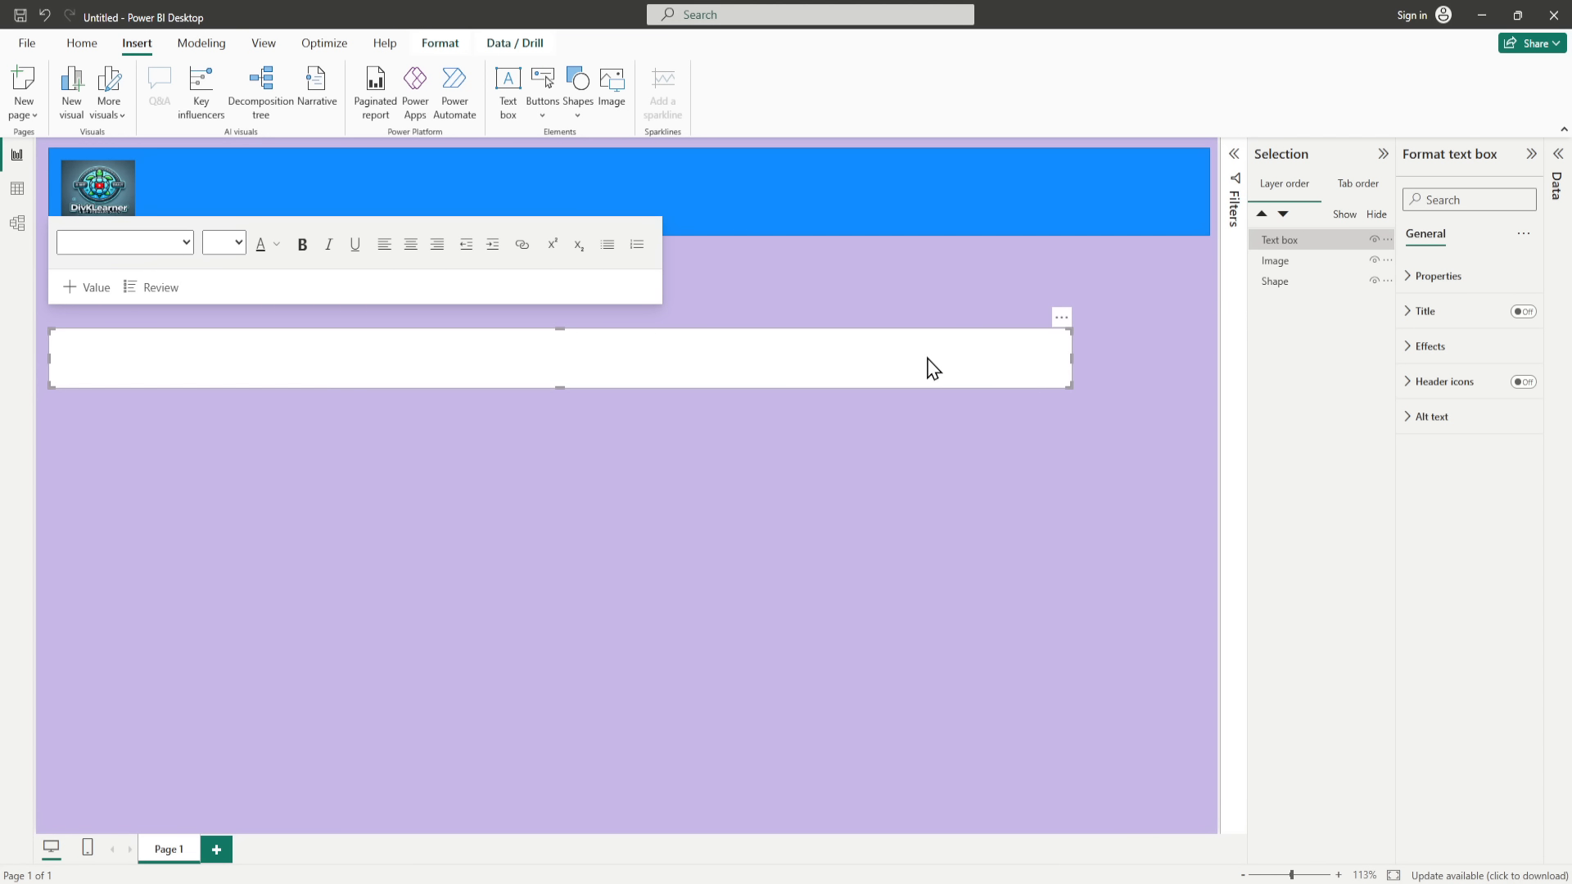
{"action": "left_click_drag", "start_coordinate": [733, 340], "coordinate": [827, 174]}
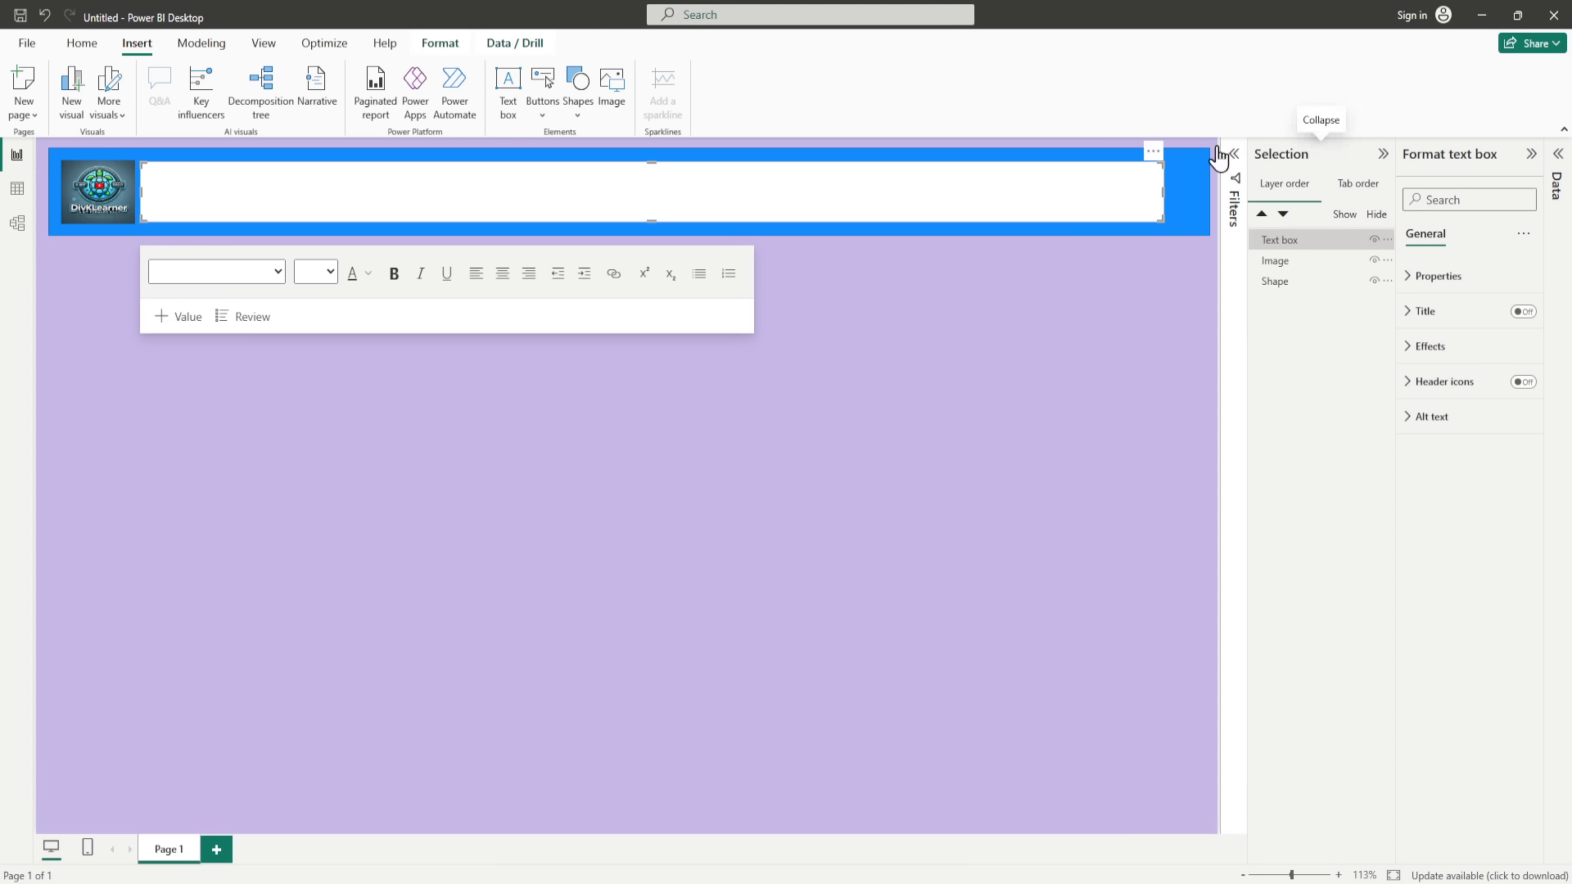
Step: Hide the Selection pane and widen the Format text box pane
{"action": "left_click", "coordinate": [264, 49]}
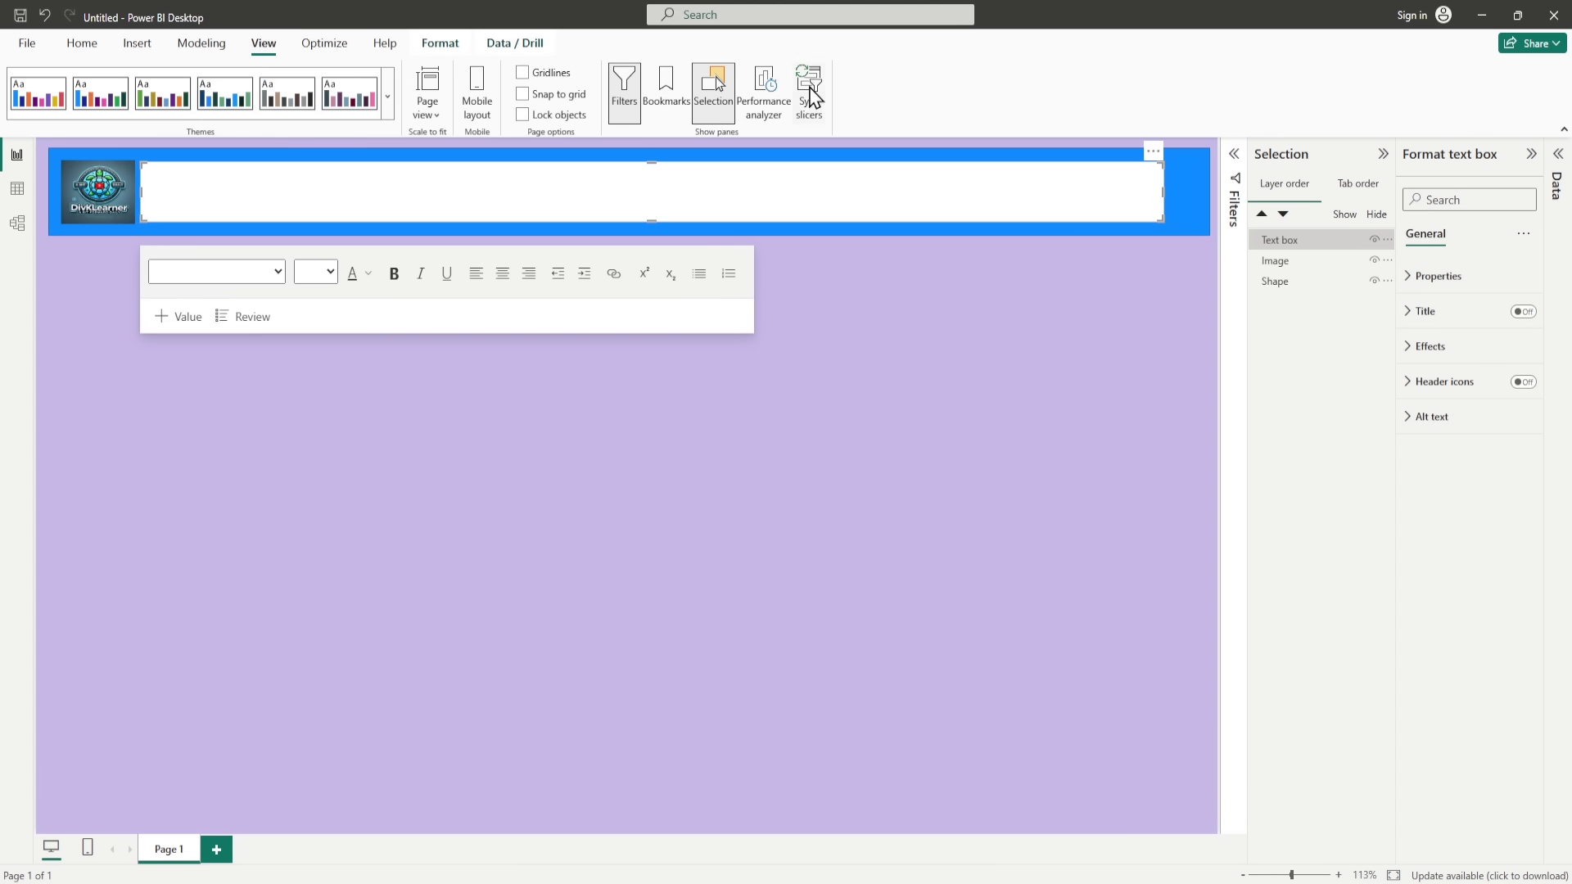
{"action": "left_click", "coordinate": [713, 90]}
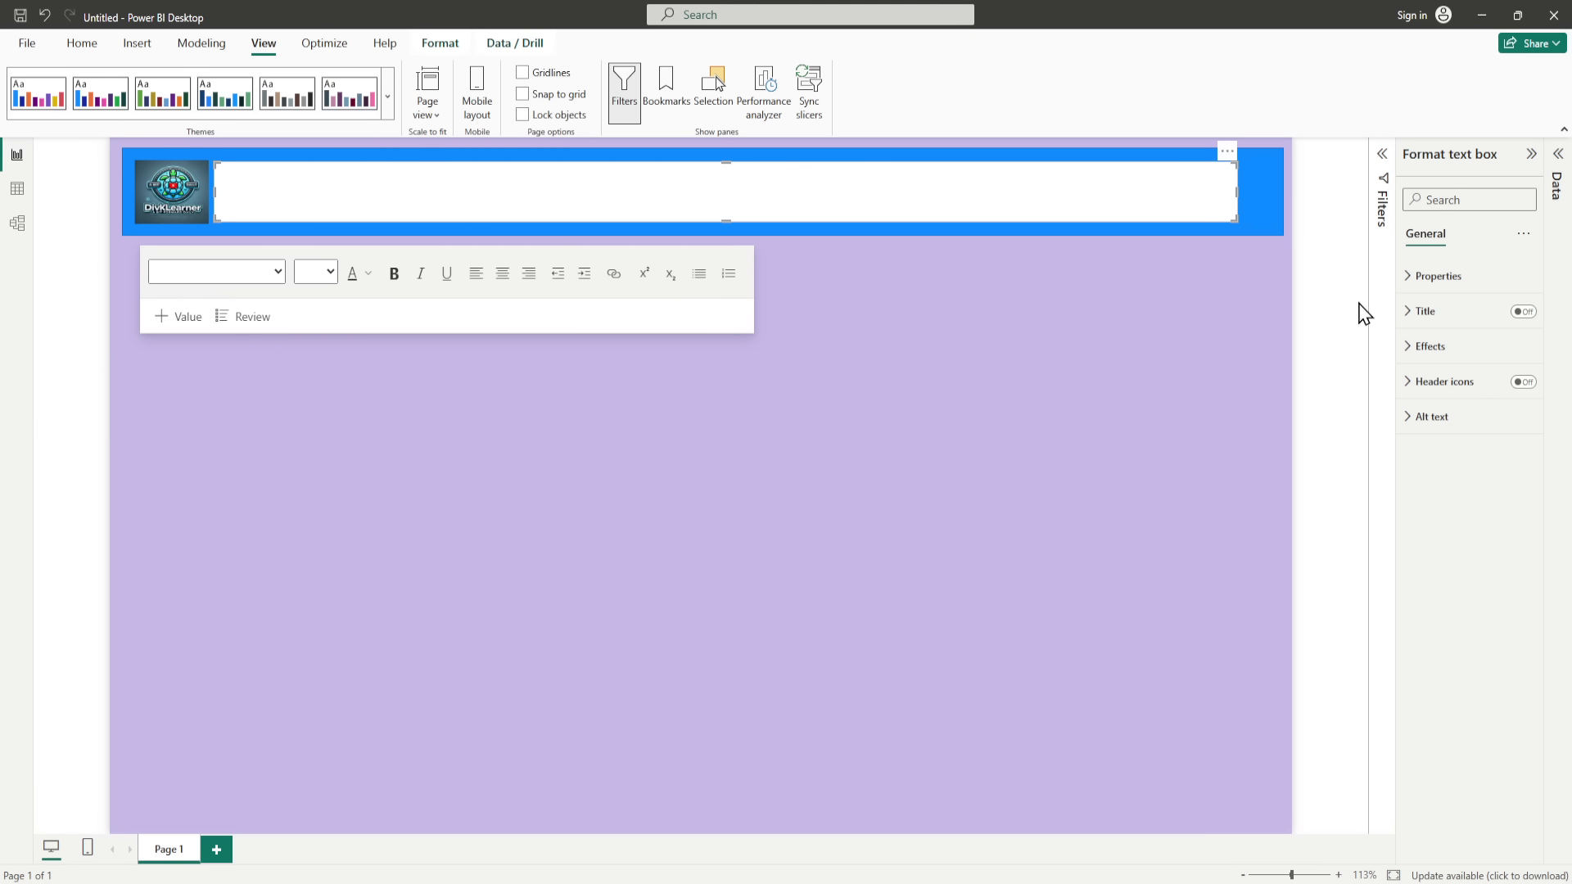
{"action": "left_click_drag", "start_coordinate": [1397, 309], "coordinate": [1307, 311]}
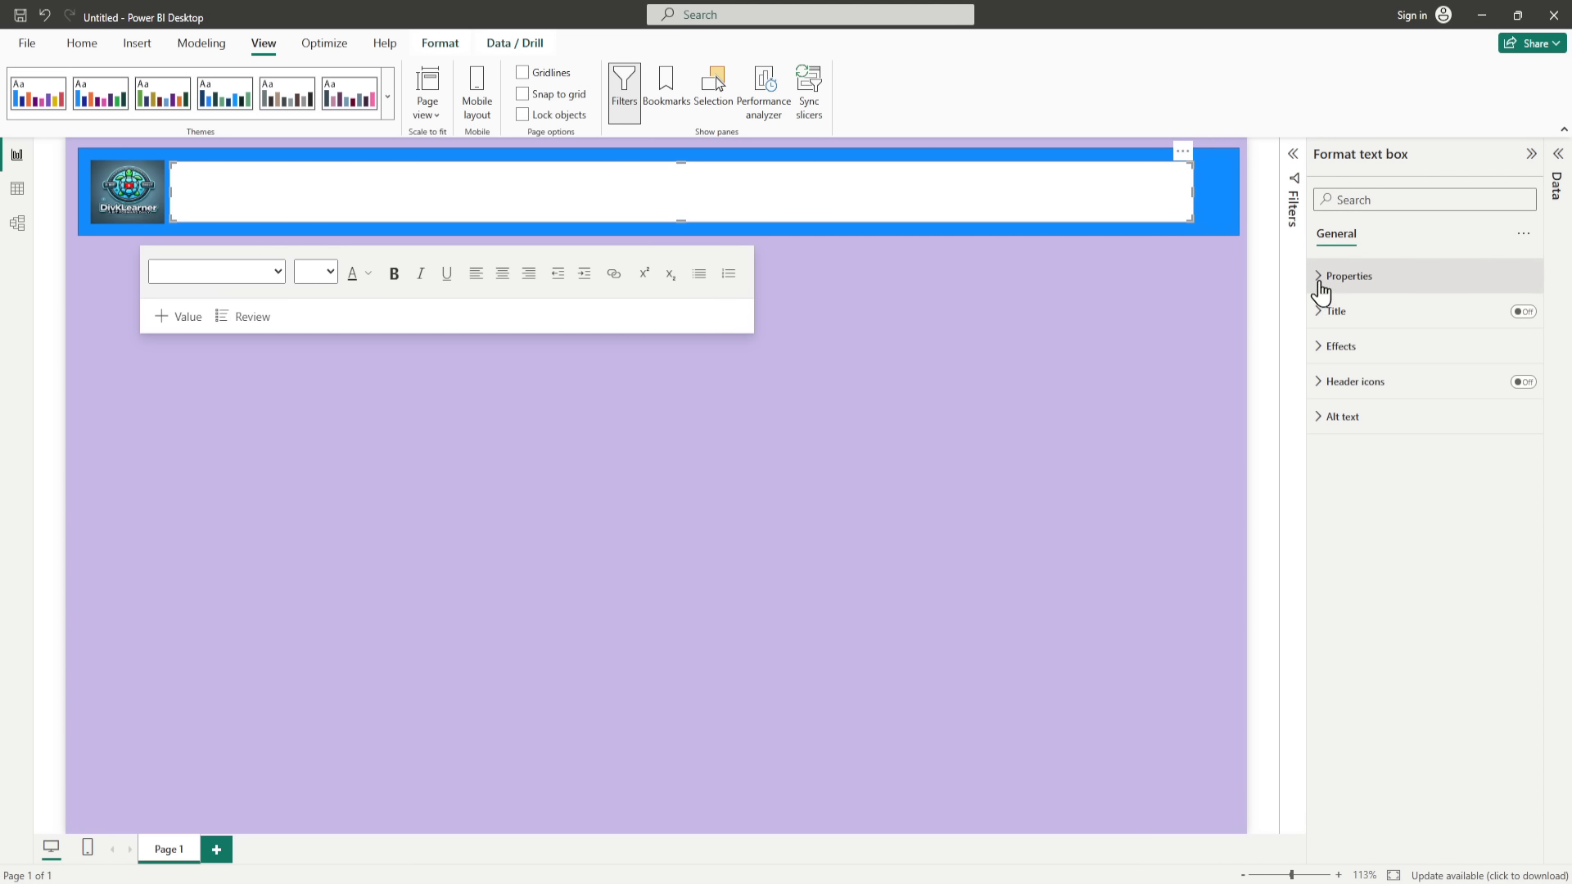
Step: Set the text box's background transparency to 100%
{"action": "left_click", "coordinate": [1320, 287]}
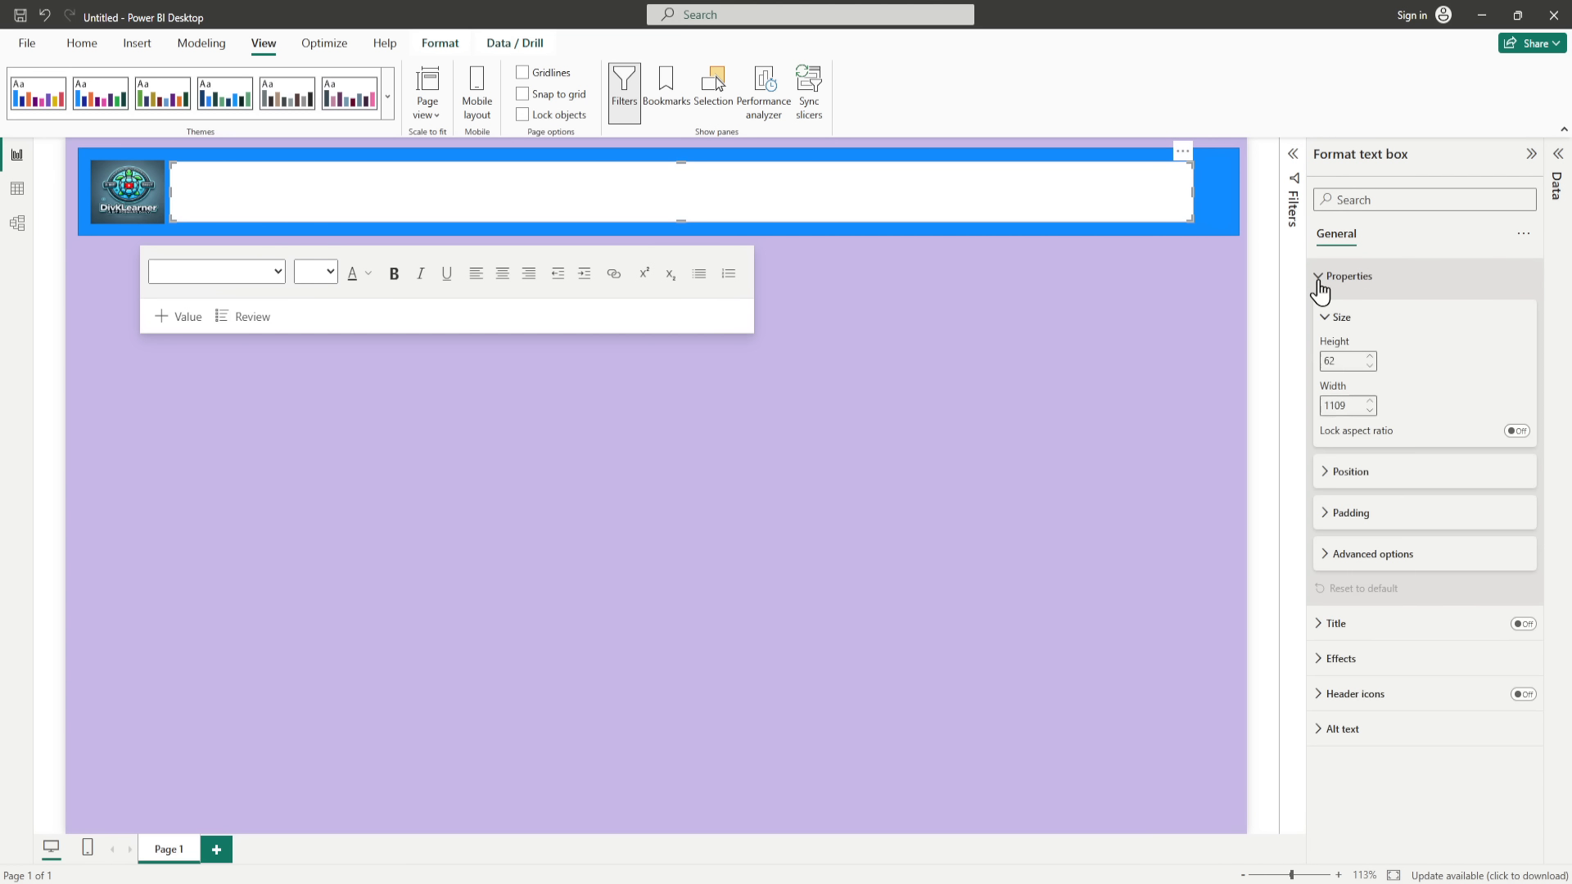
{"action": "left_click", "coordinate": [1320, 287]}
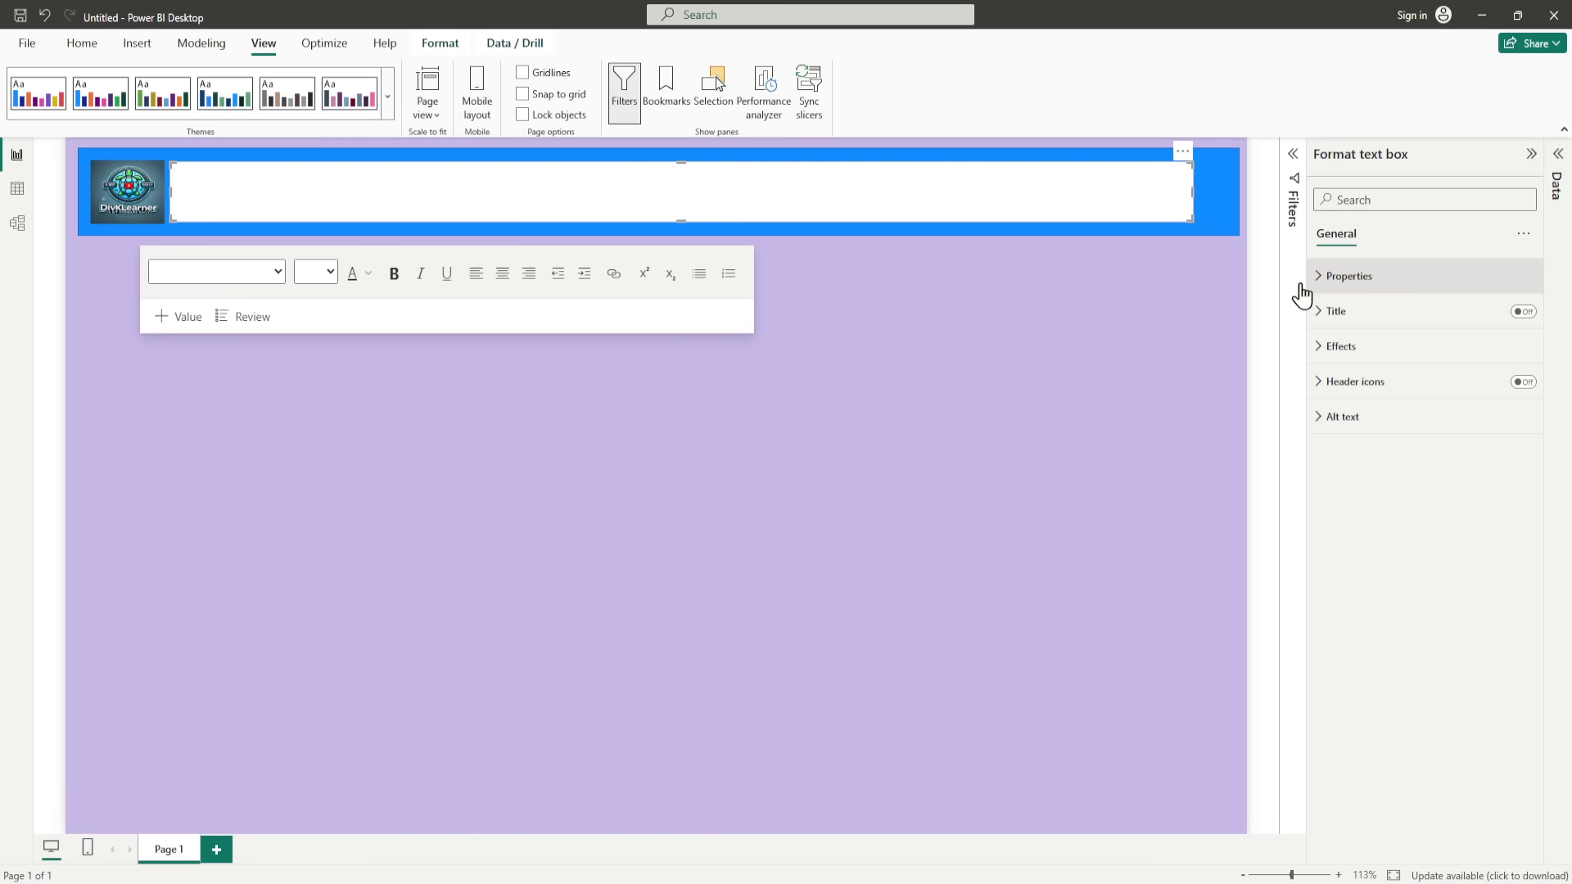
{"action": "left_click", "coordinate": [1323, 349]}
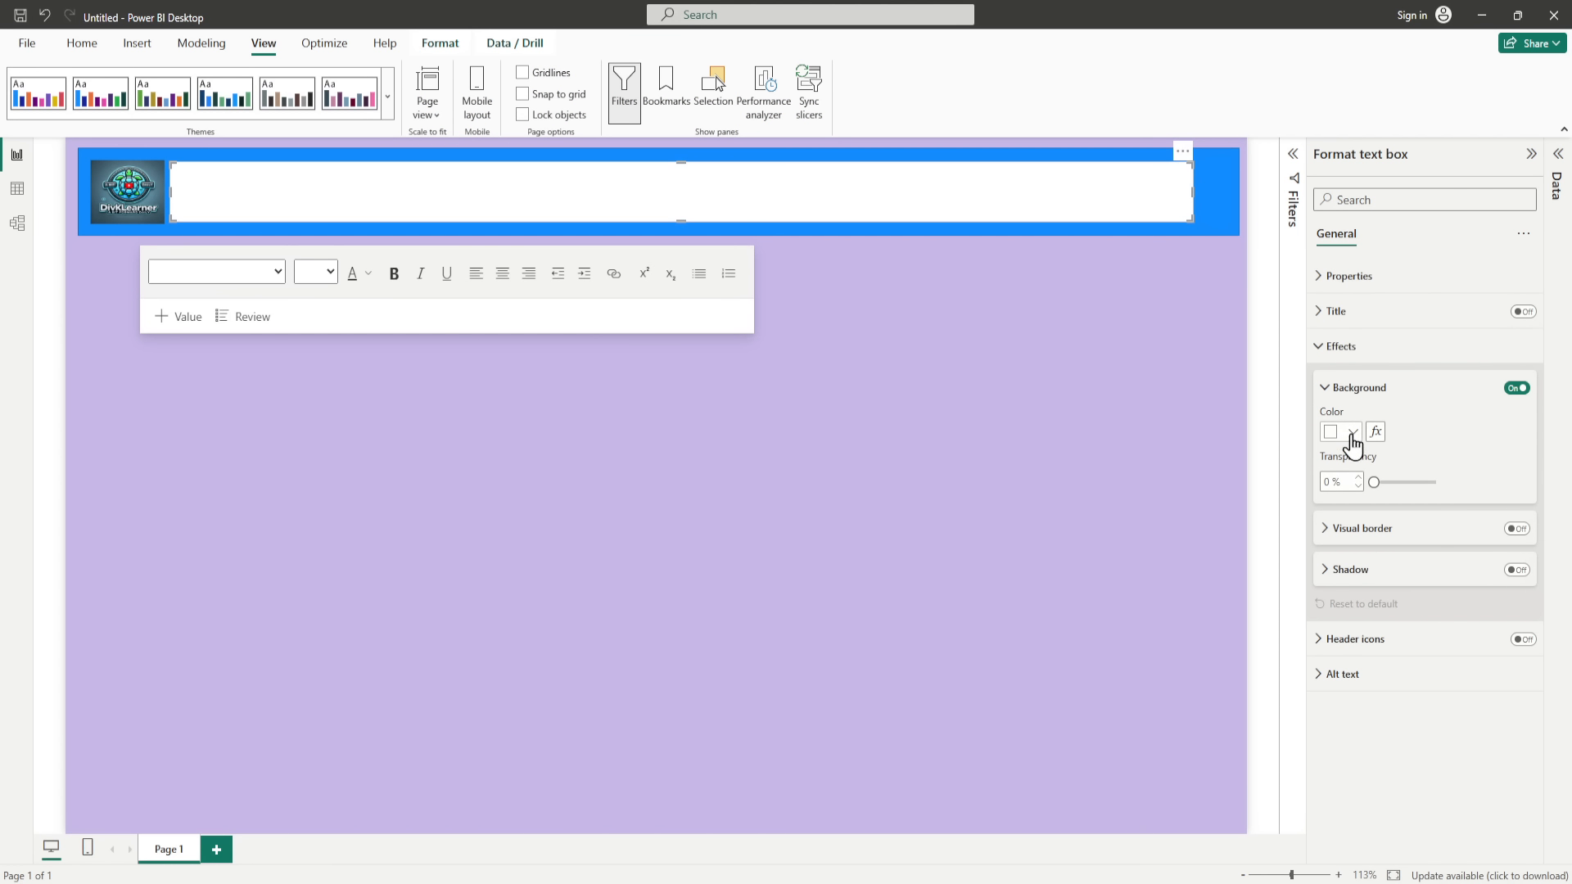
{"action": "left_click_drag", "start_coordinate": [1374, 482], "coordinate": [1471, 488]}
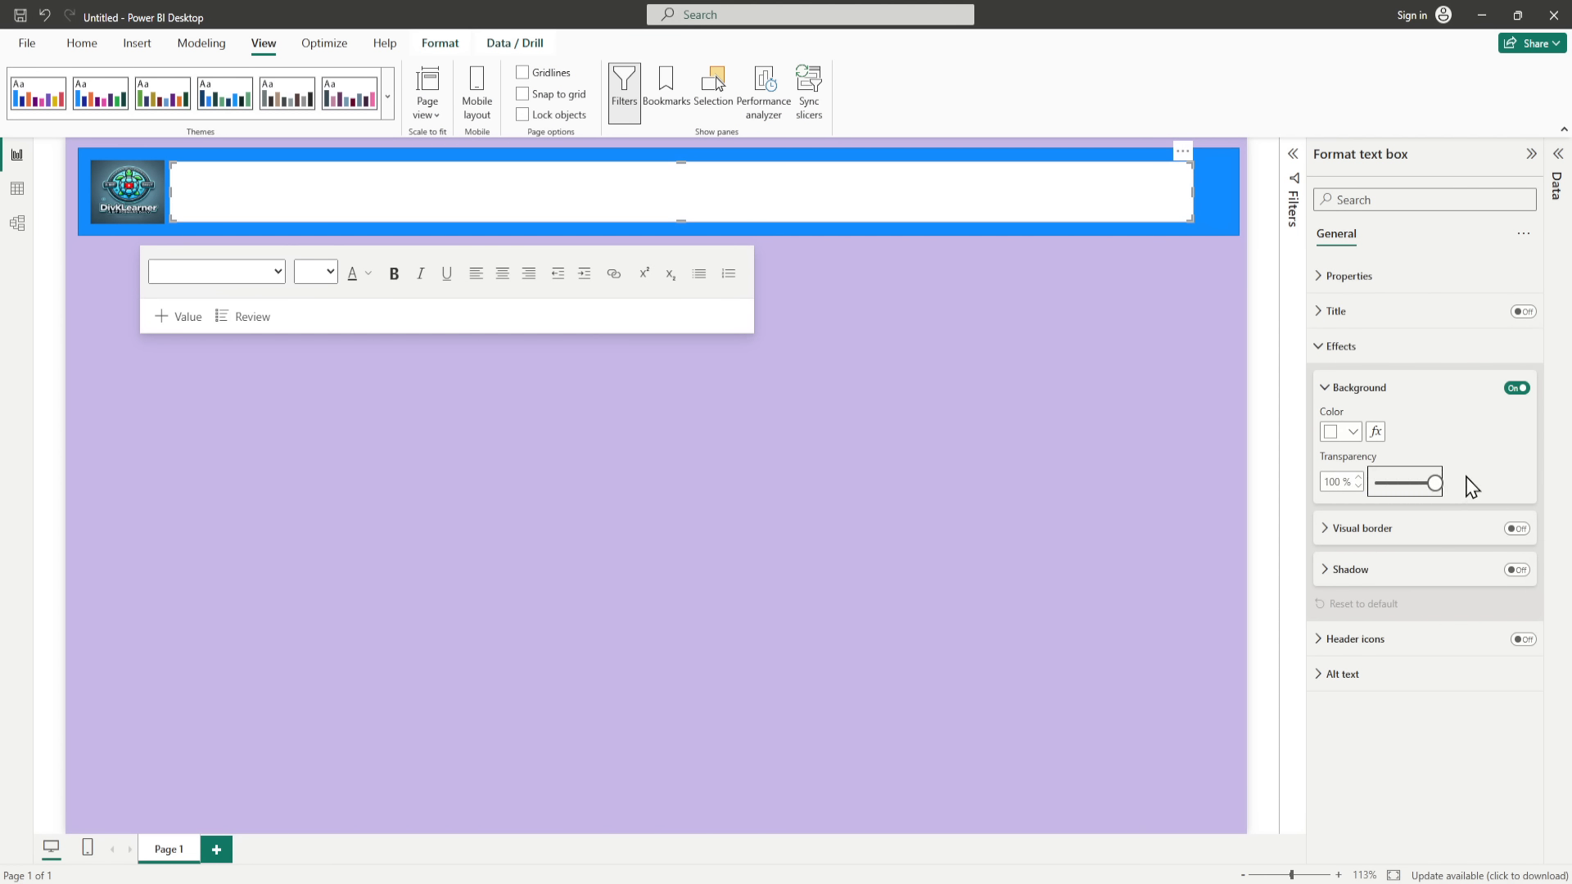
{"action": "right_click", "coordinate": [617, 197]}
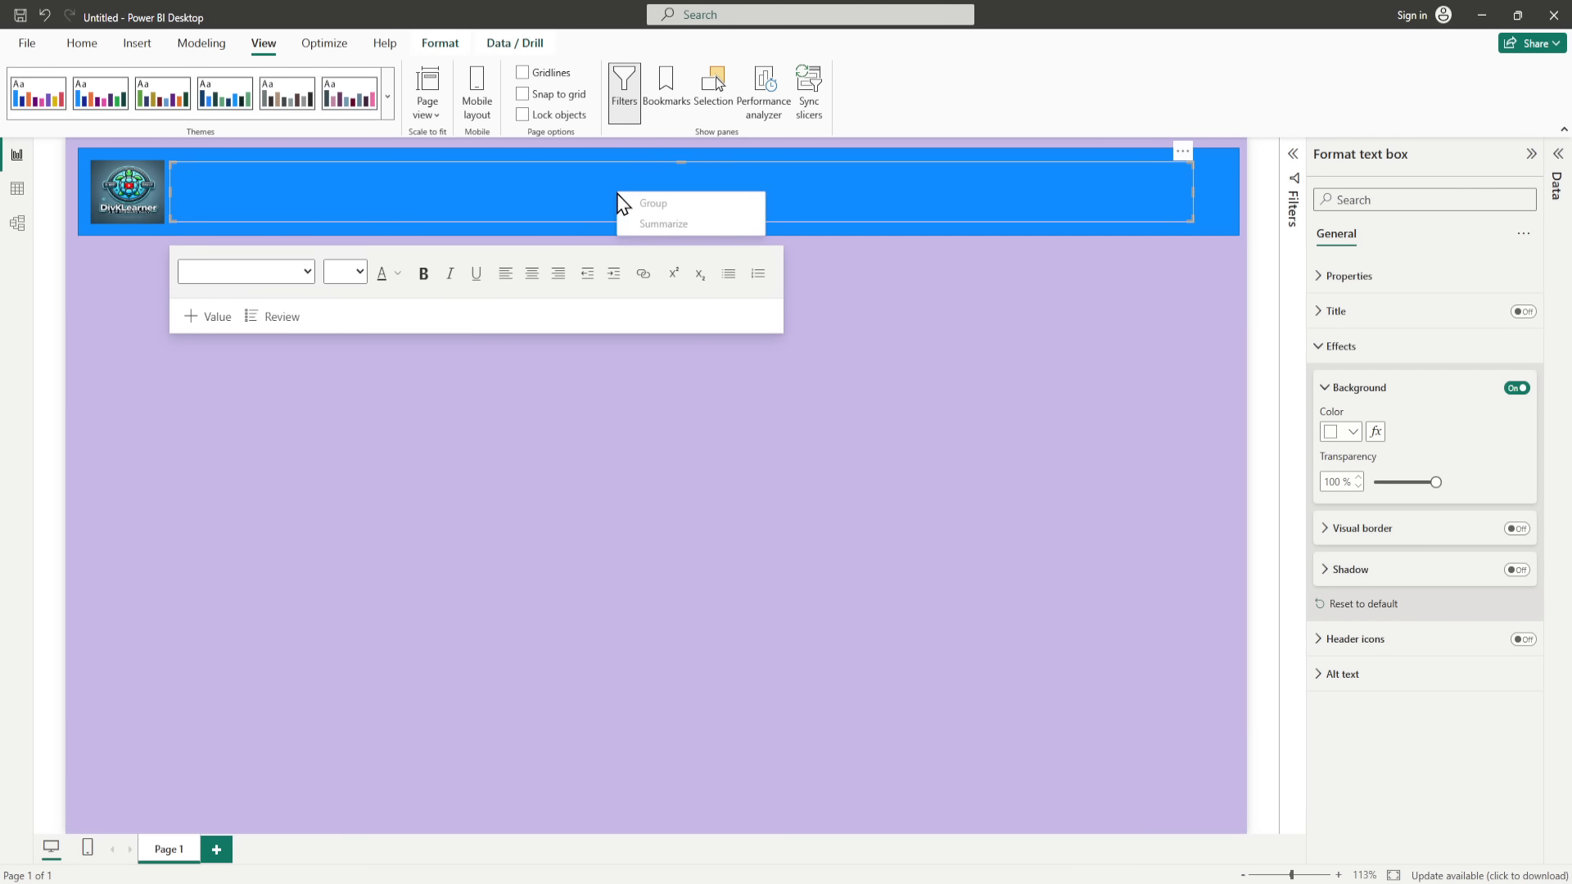
Step: Enter the title Append Demo in the banner's text box
{"action": "left_click", "coordinate": [521, 197]}
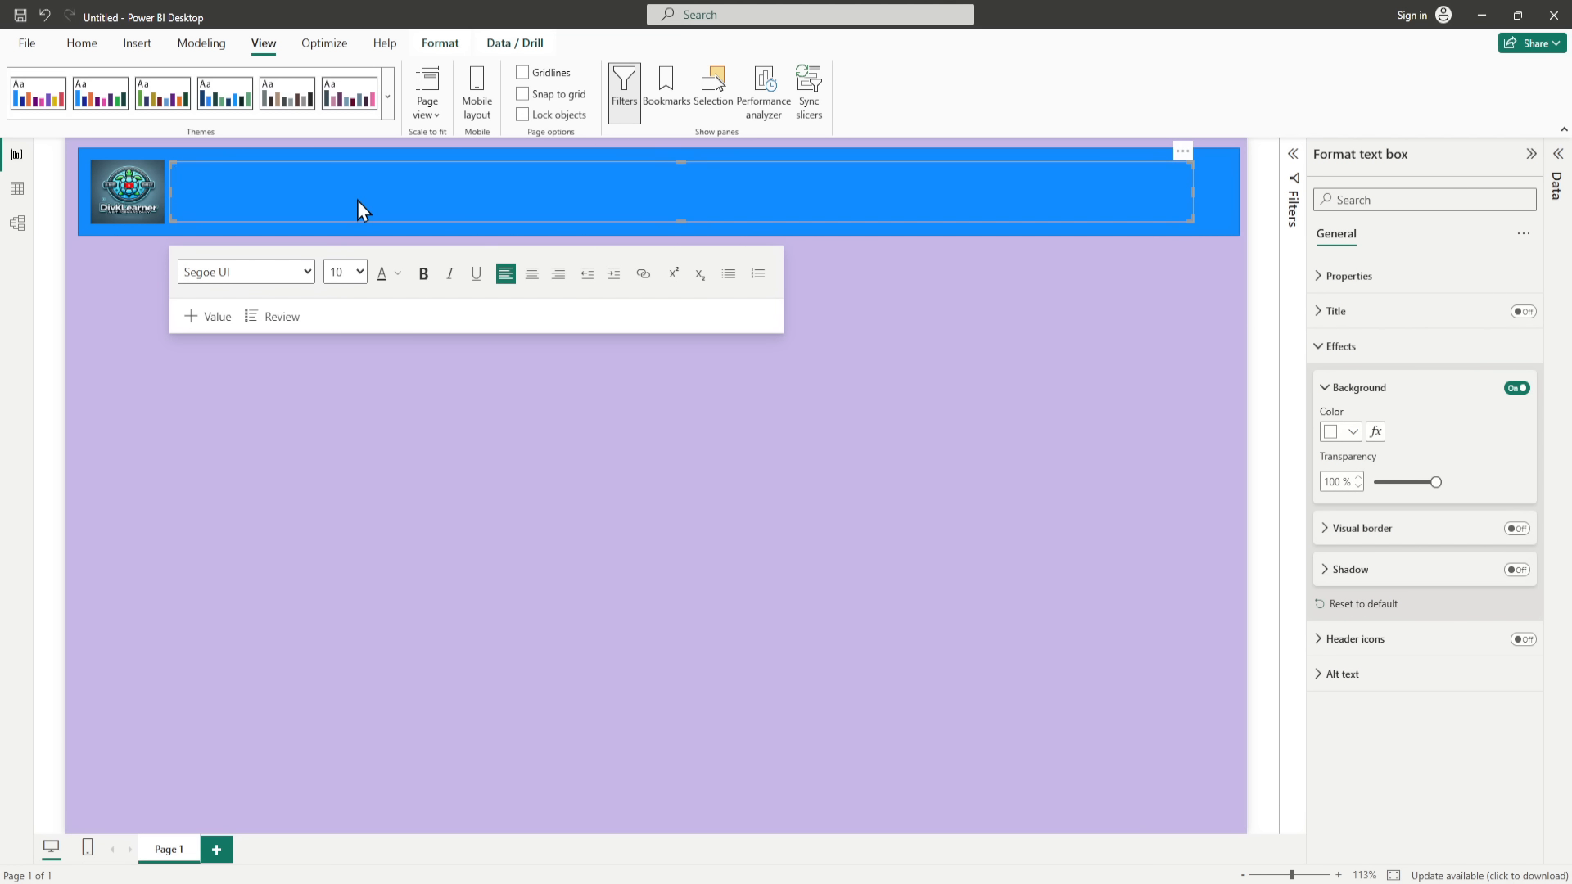
{"action": "type", "text": "Apen"}
{"action": "key", "text": "BackSpace"}
{"action": "key", "text": "BackSpace"}
{"action": "key", "text": "BackSpace"}
{"action": "type", "text": "pend Demo"}
Step: Set the Append Demo title to font size 32 and centre it in the text box
{"action": "left_click_drag", "start_coordinate": [229, 178], "coordinate": [172, 176]}
{"action": "left_click", "coordinate": [361, 274]}
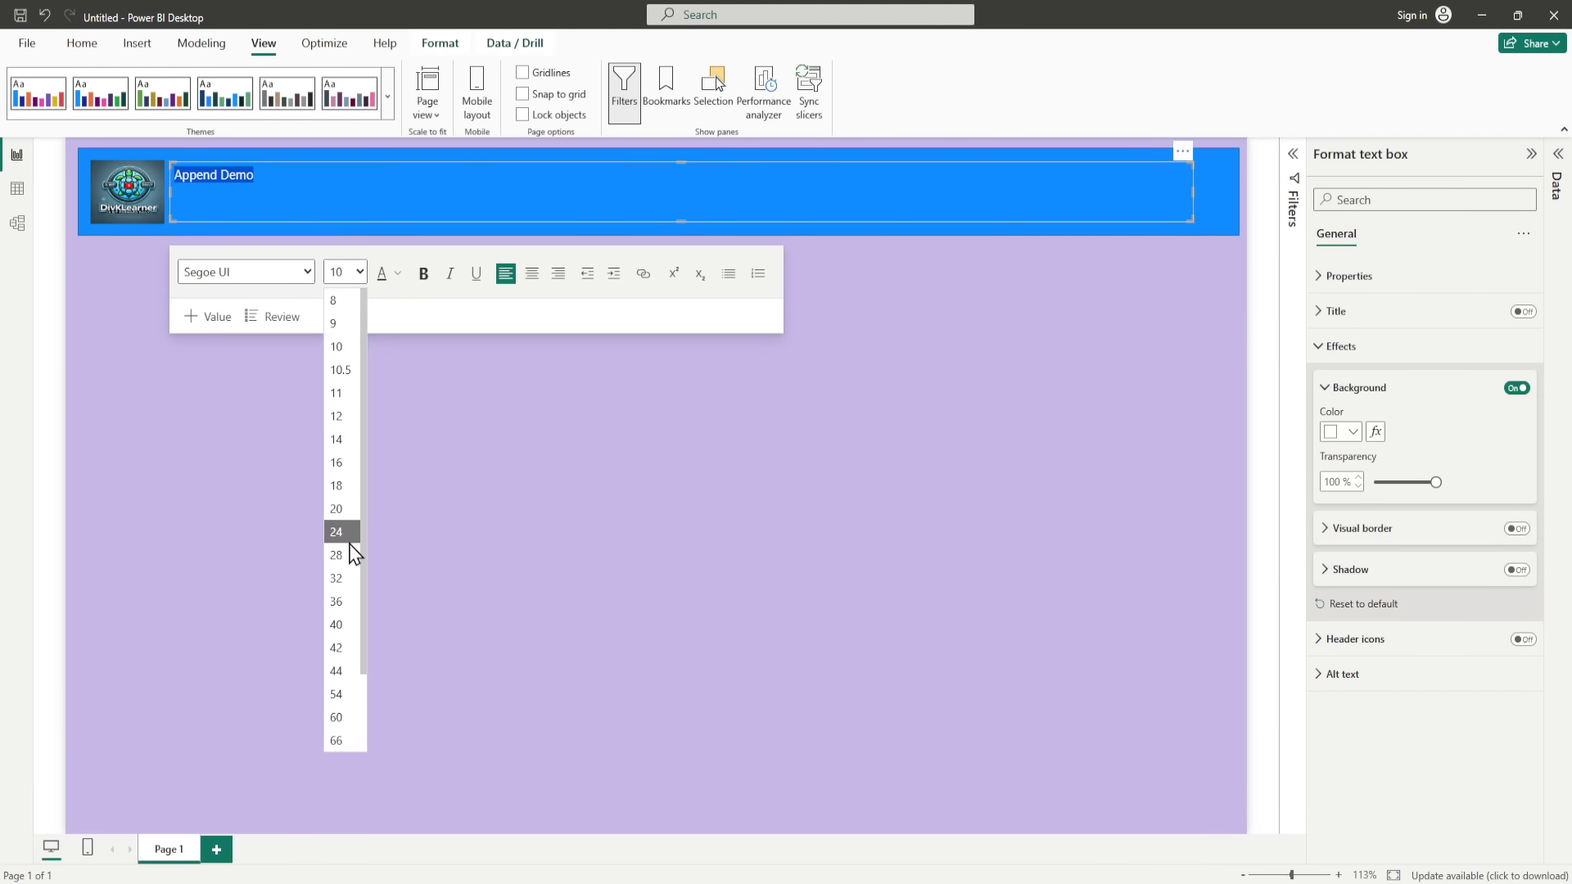
{"action": "left_click", "coordinate": [345, 579]}
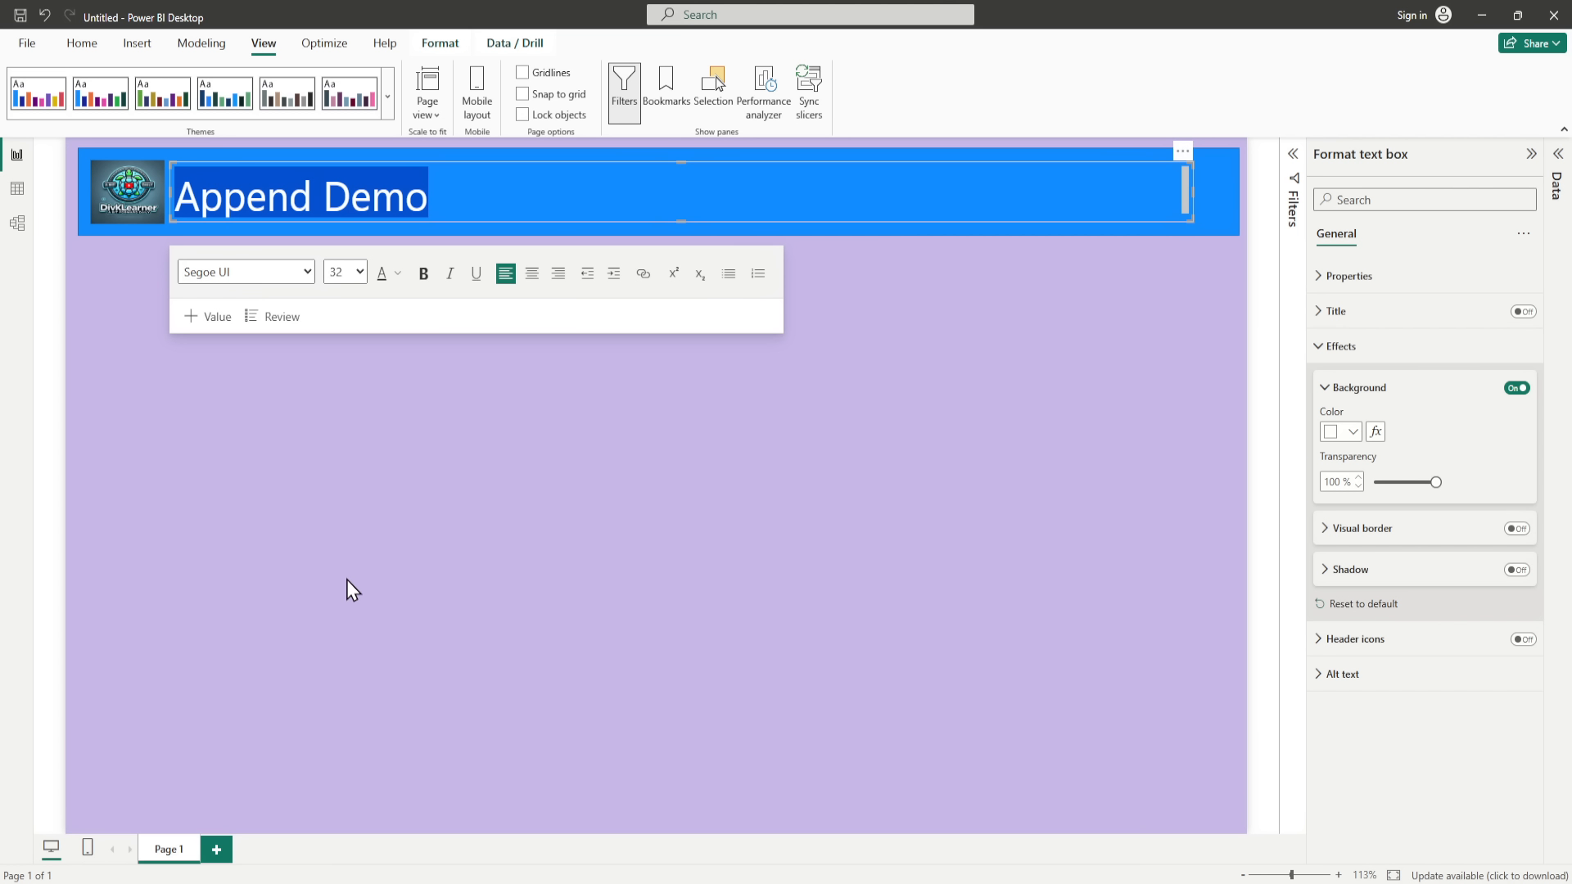
{"action": "left_click", "coordinate": [532, 279]}
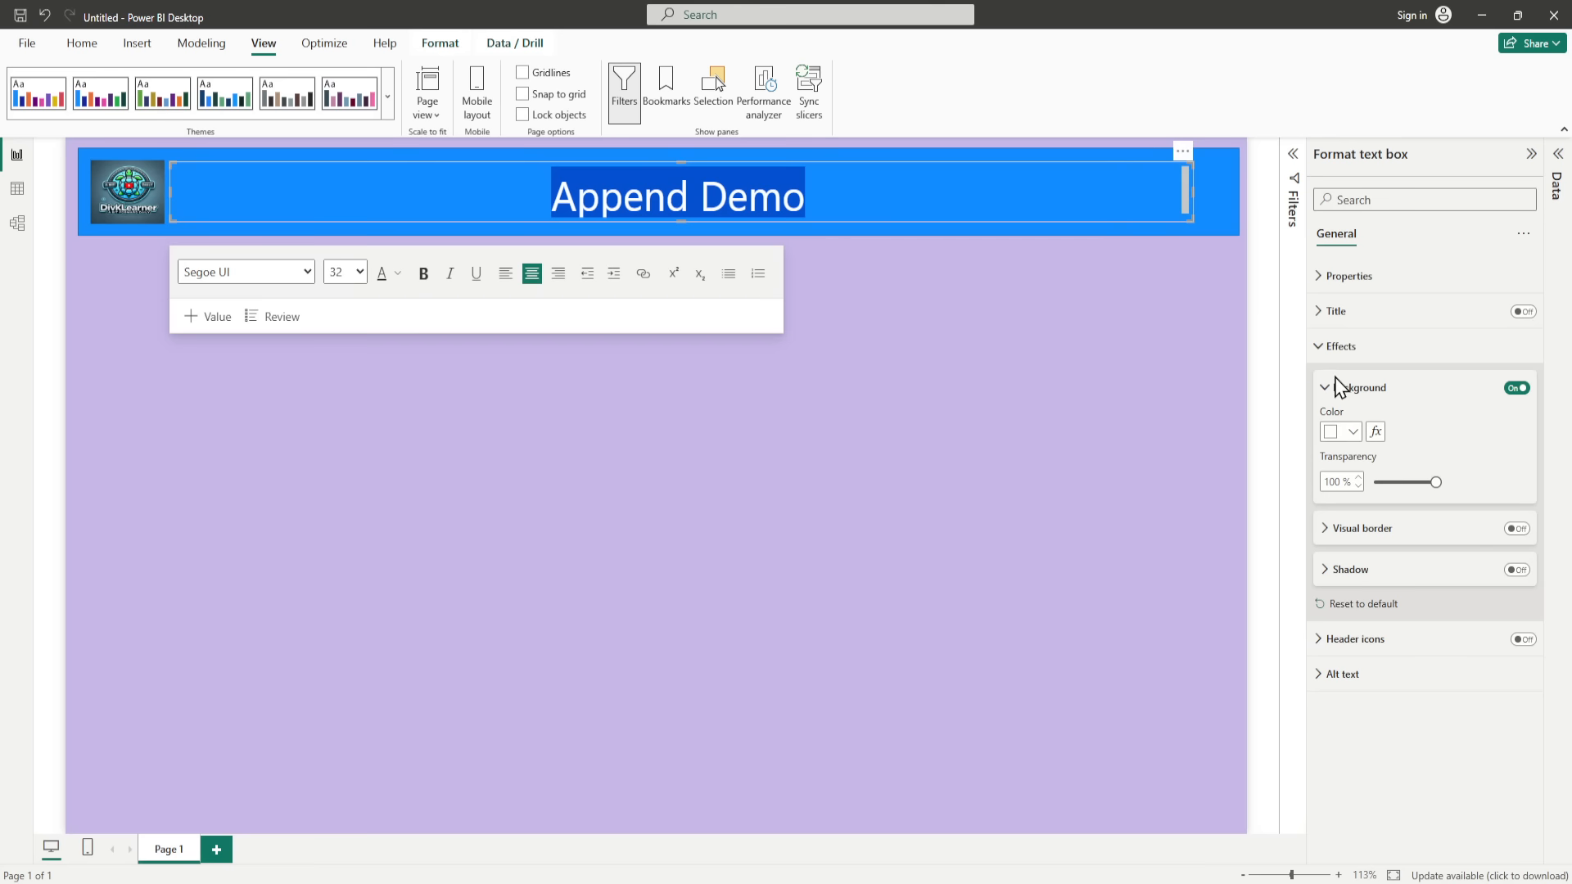
Step: Change the font colour of the Append Demo title to white
{"action": "left_click", "coordinate": [1323, 355]}
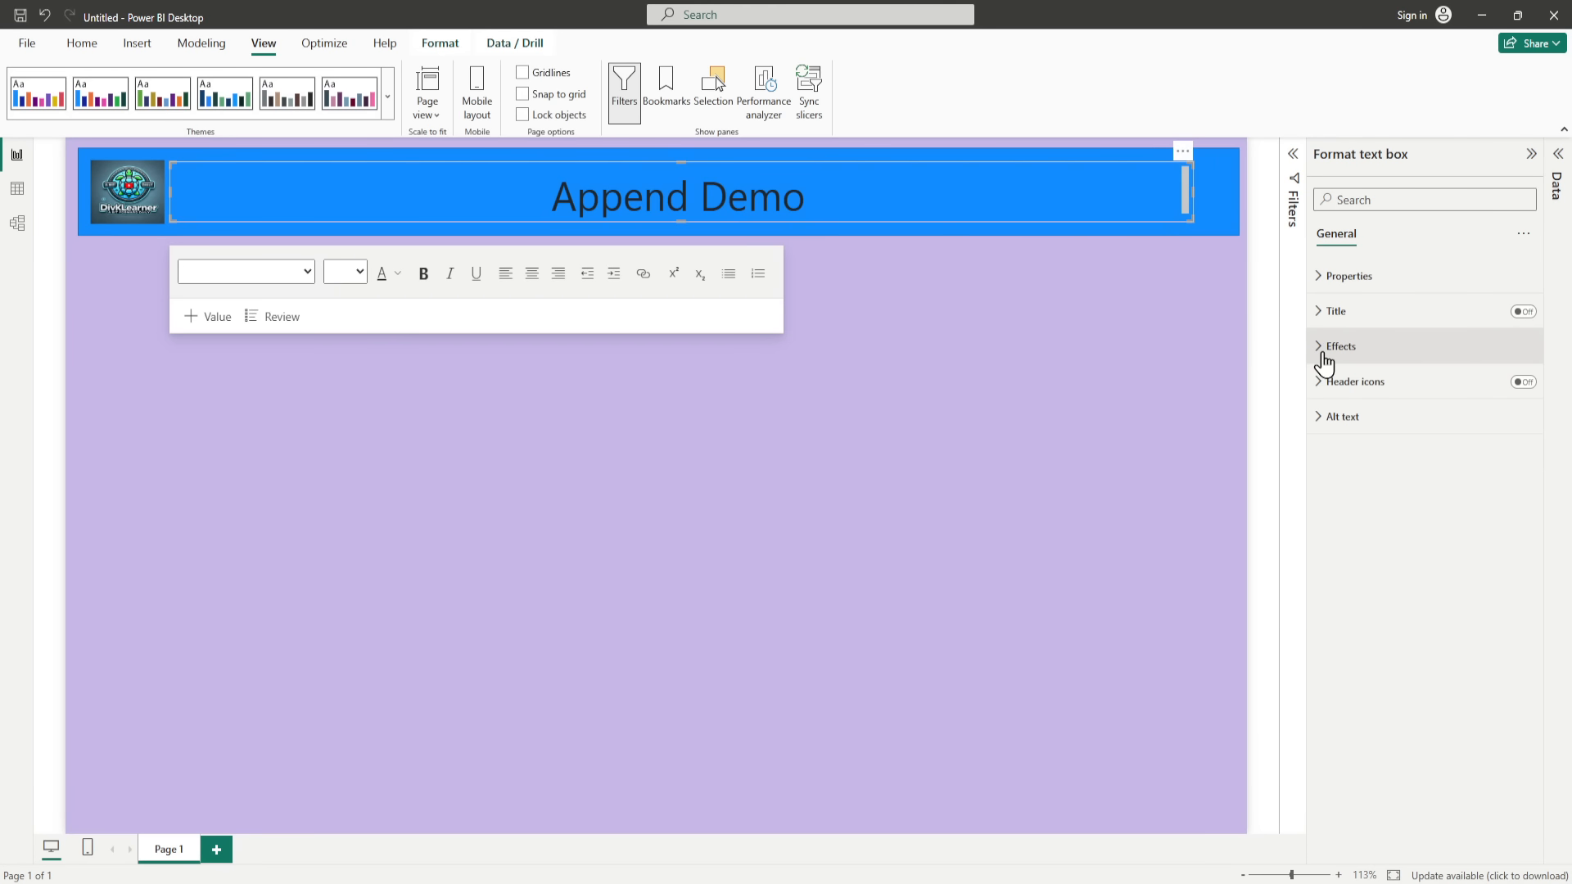
{"action": "left_click", "coordinate": [1321, 283]}
{"action": "left_click", "coordinate": [1321, 283]}
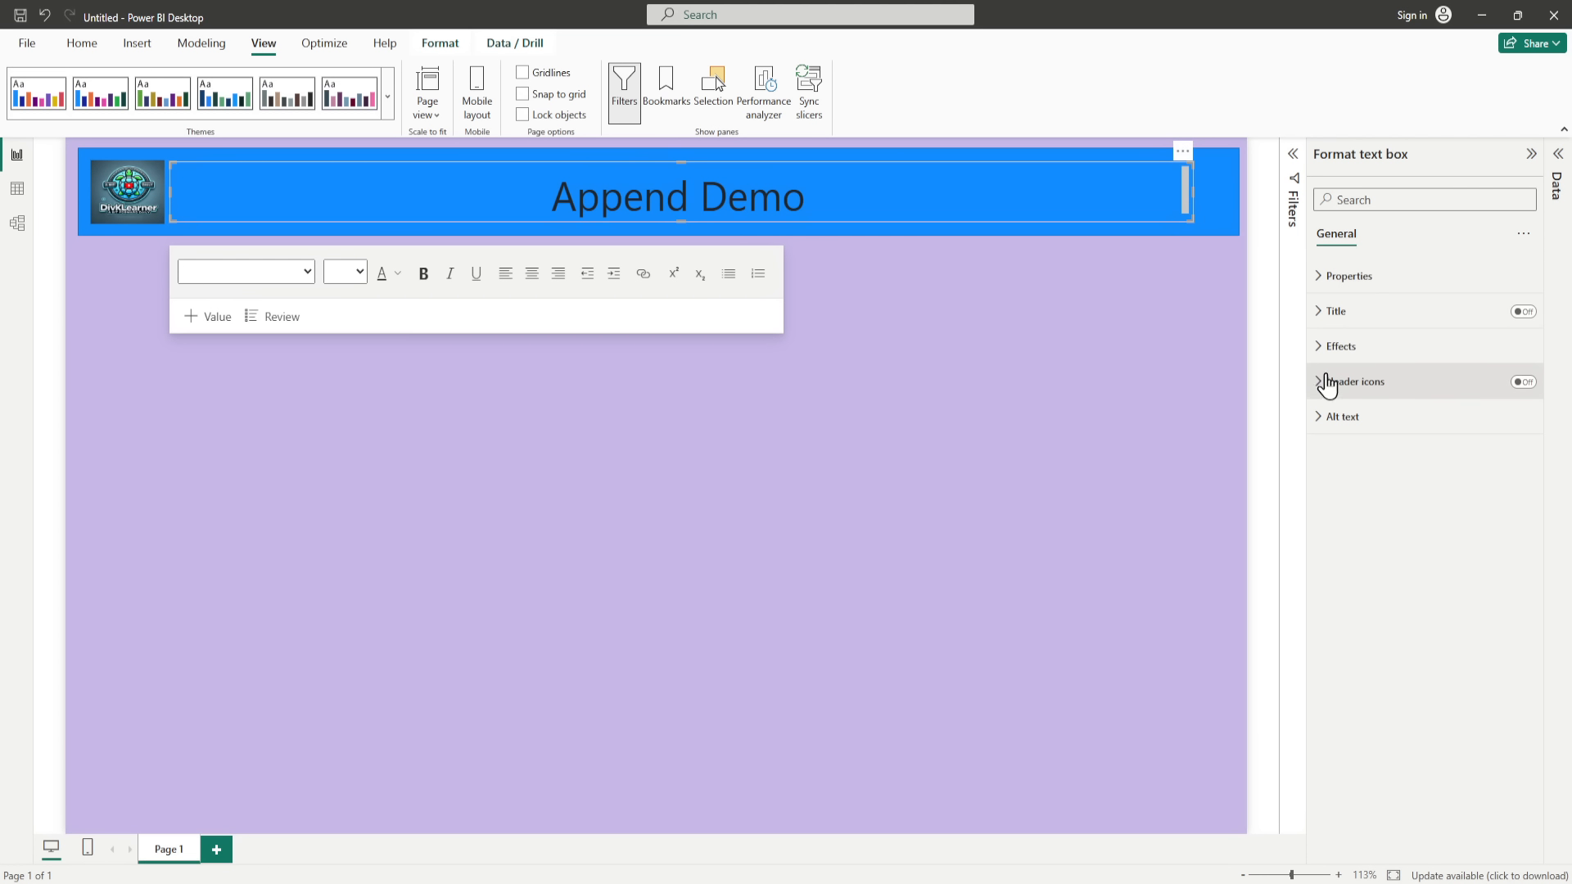
{"action": "left_click", "coordinate": [398, 273]}
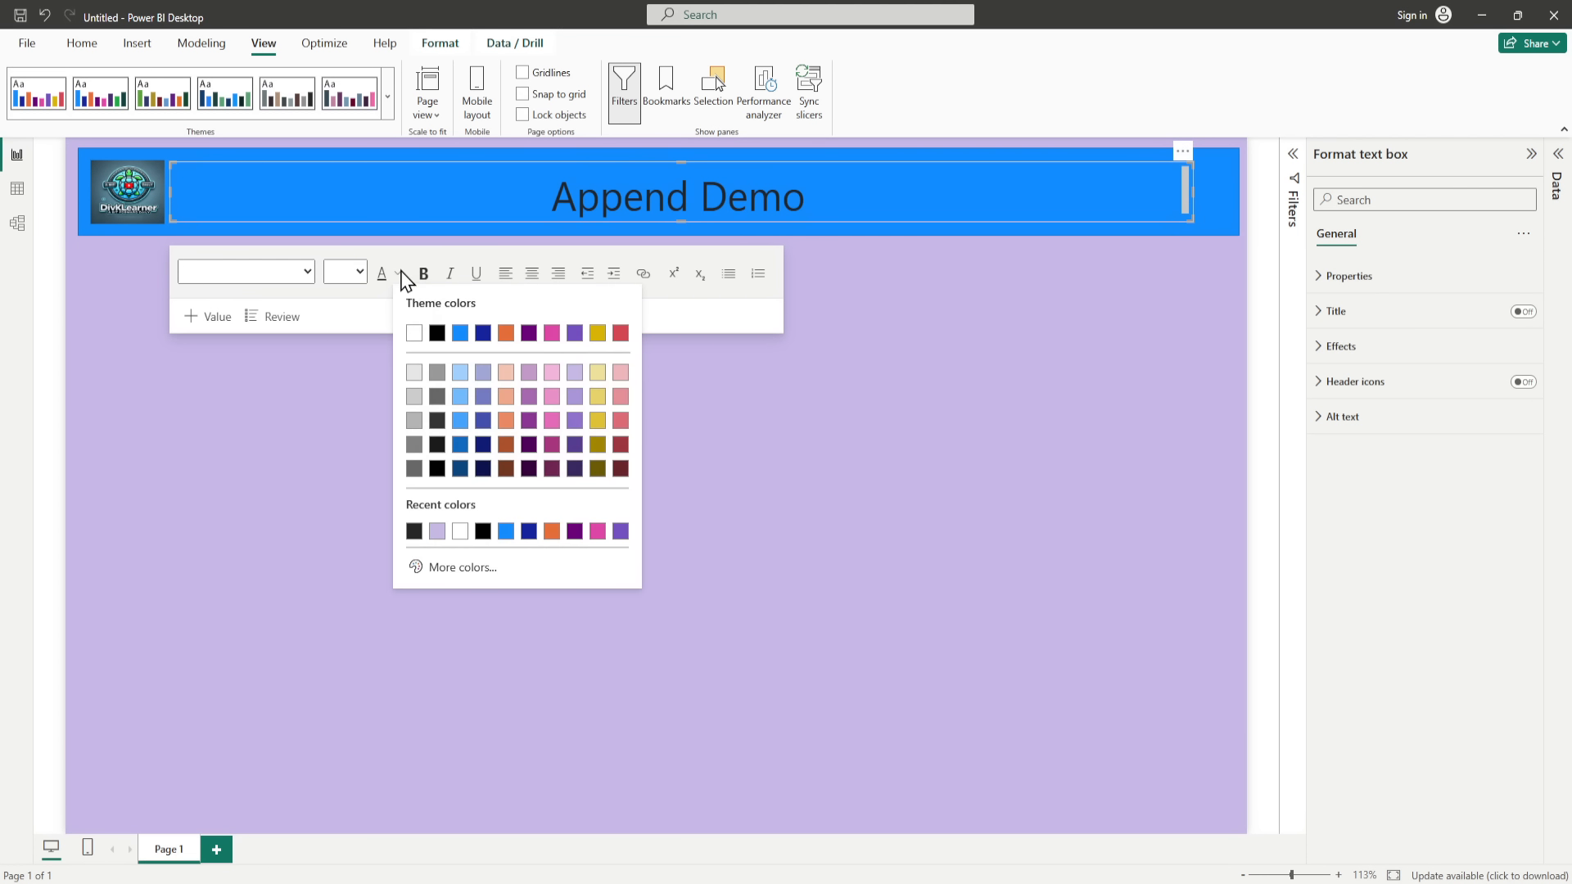
{"action": "left_click", "coordinate": [416, 335]}
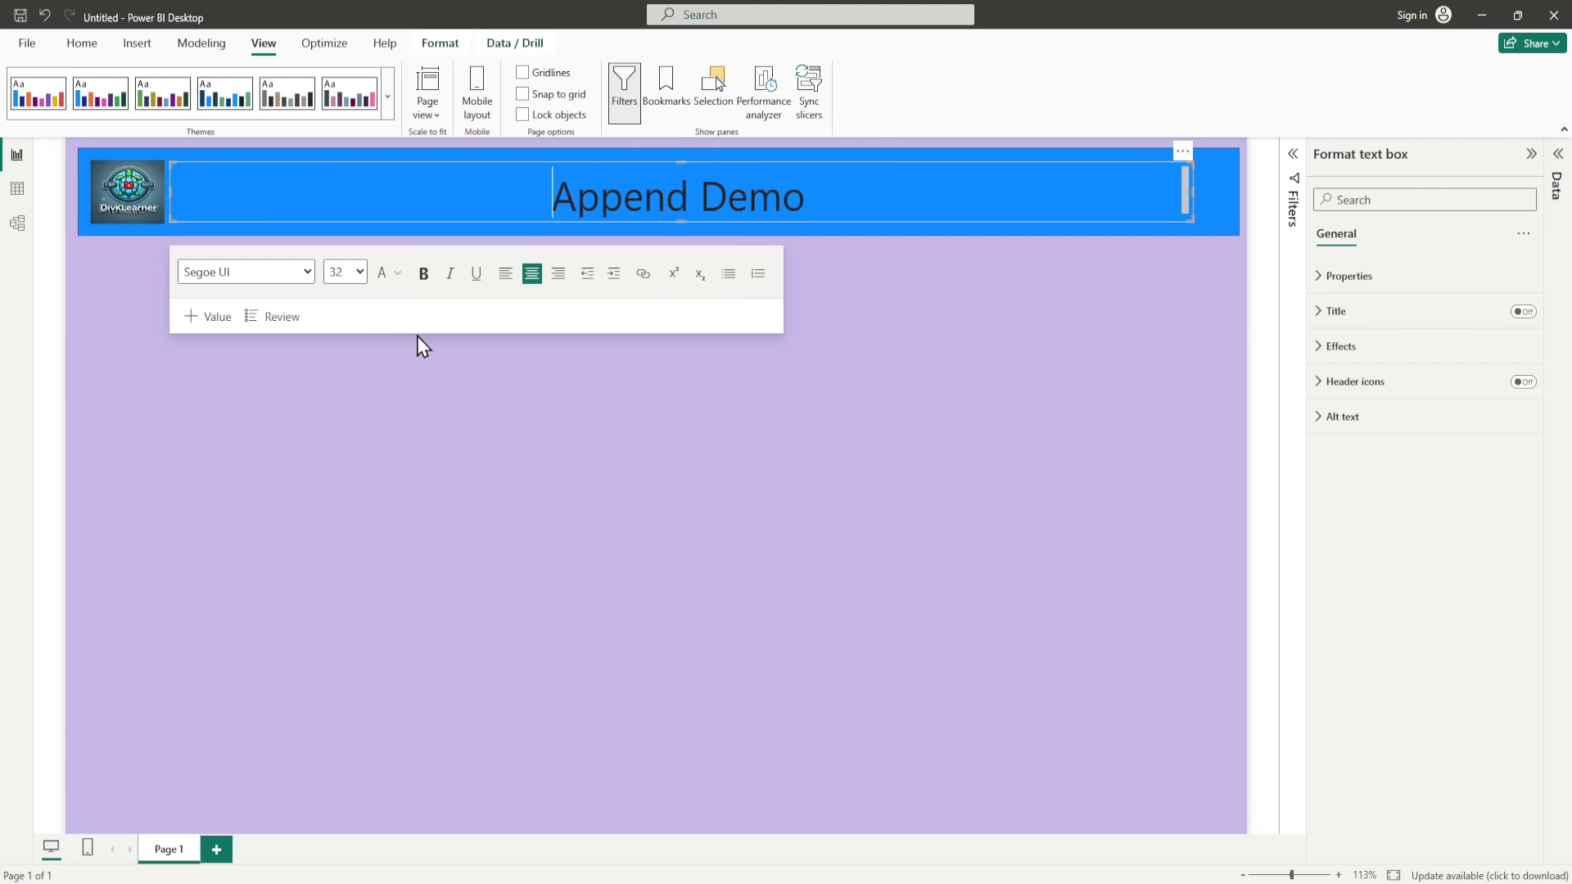
{"action": "left_click_drag", "start_coordinate": [809, 194], "coordinate": [525, 197]}
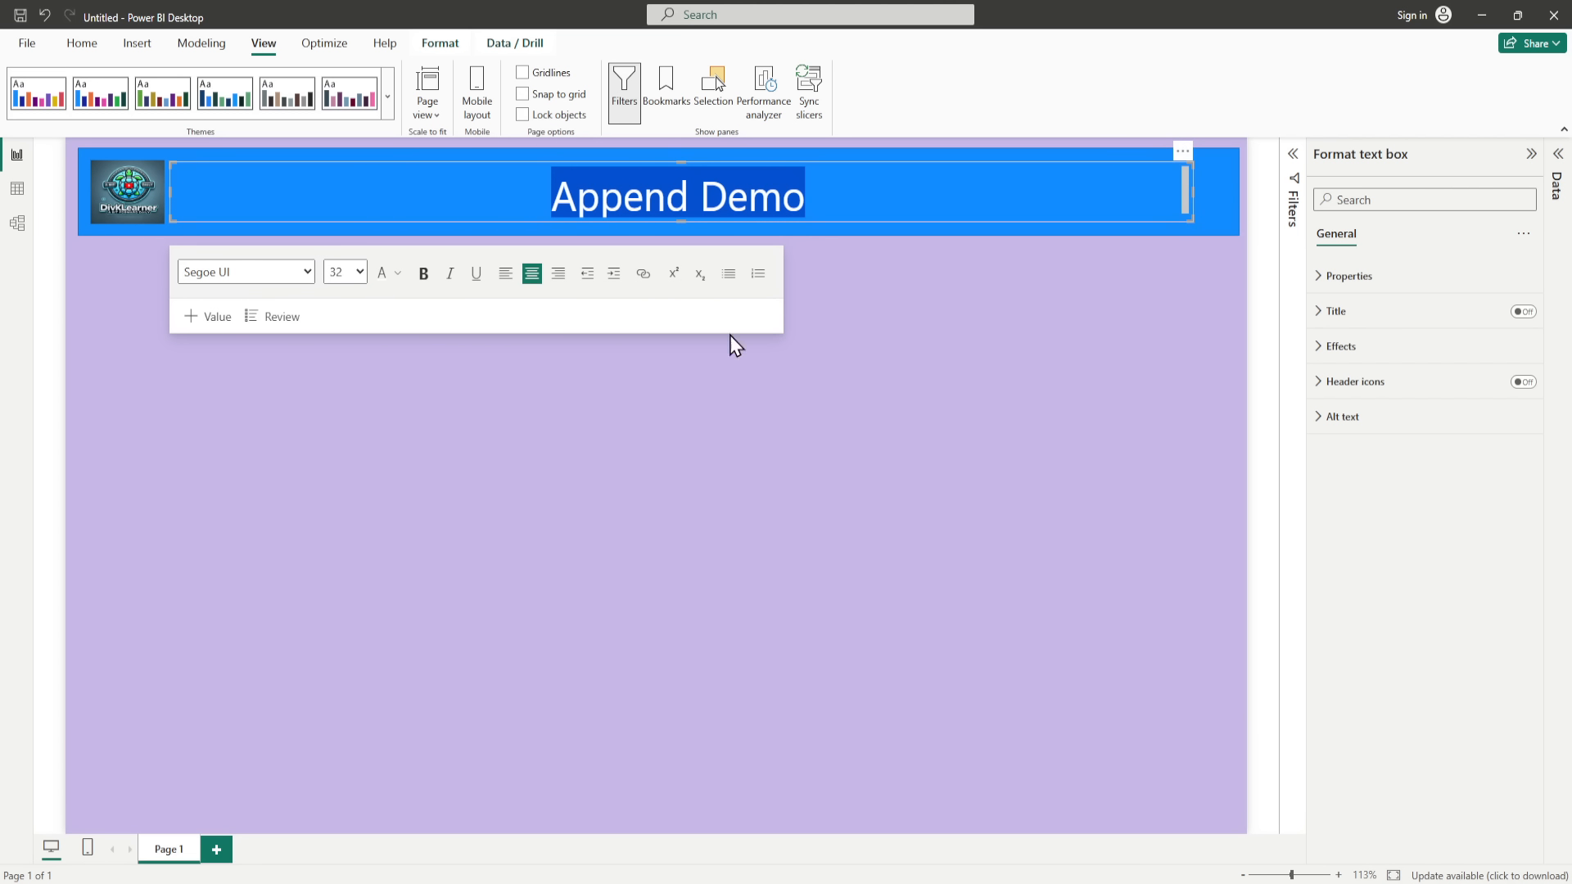
{"action": "left_click", "coordinate": [904, 314]}
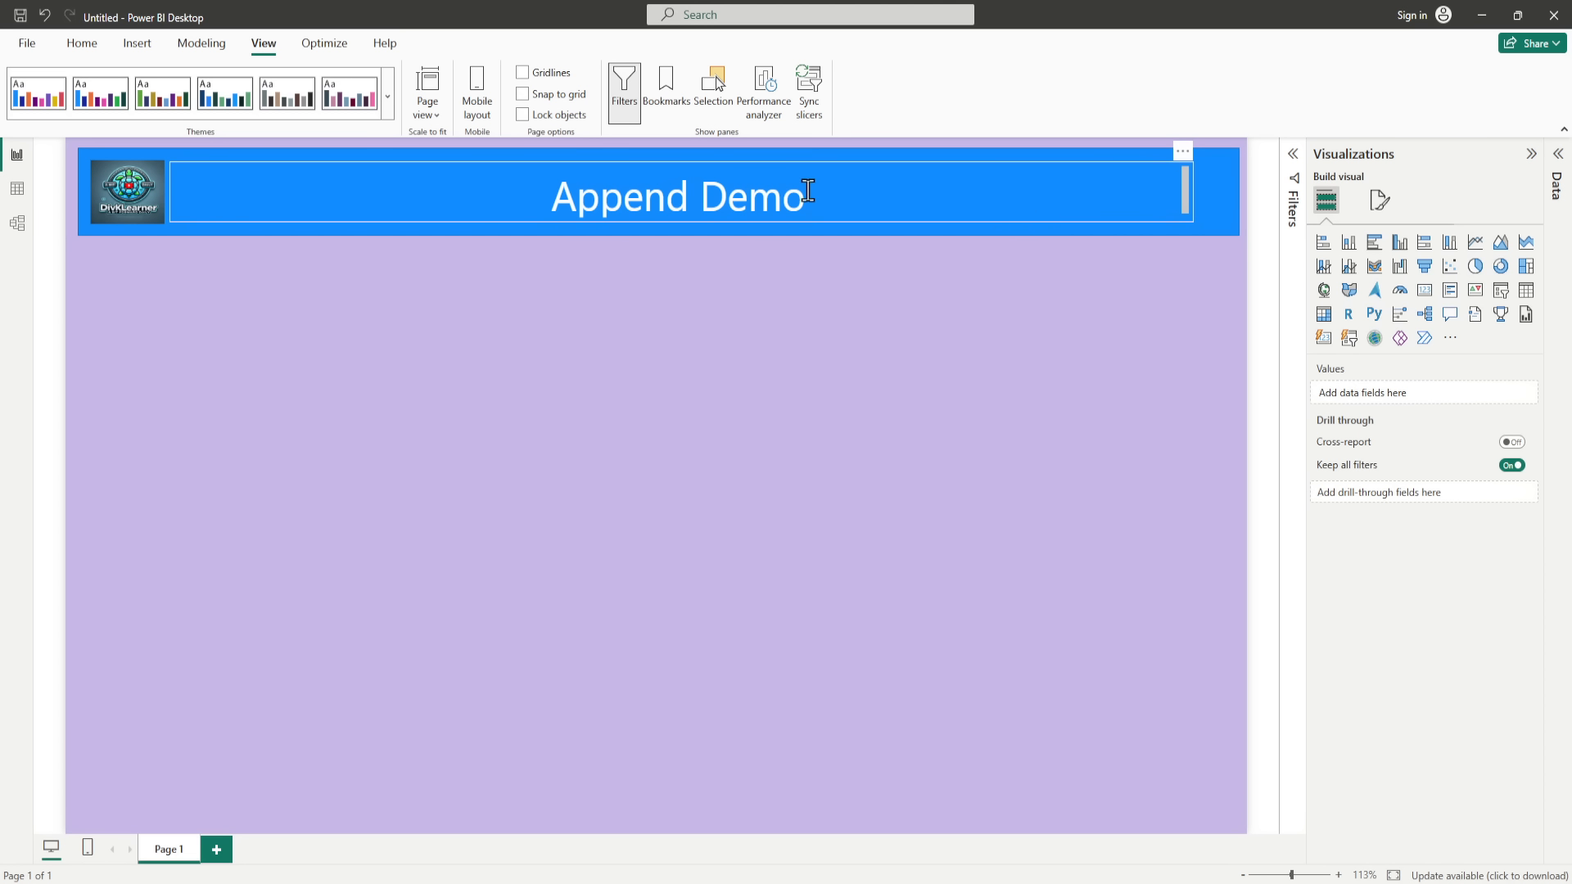
Step: Reduce the Append Demo title's font size to 28
{"action": "left_click_drag", "start_coordinate": [806, 196], "coordinate": [565, 201]}
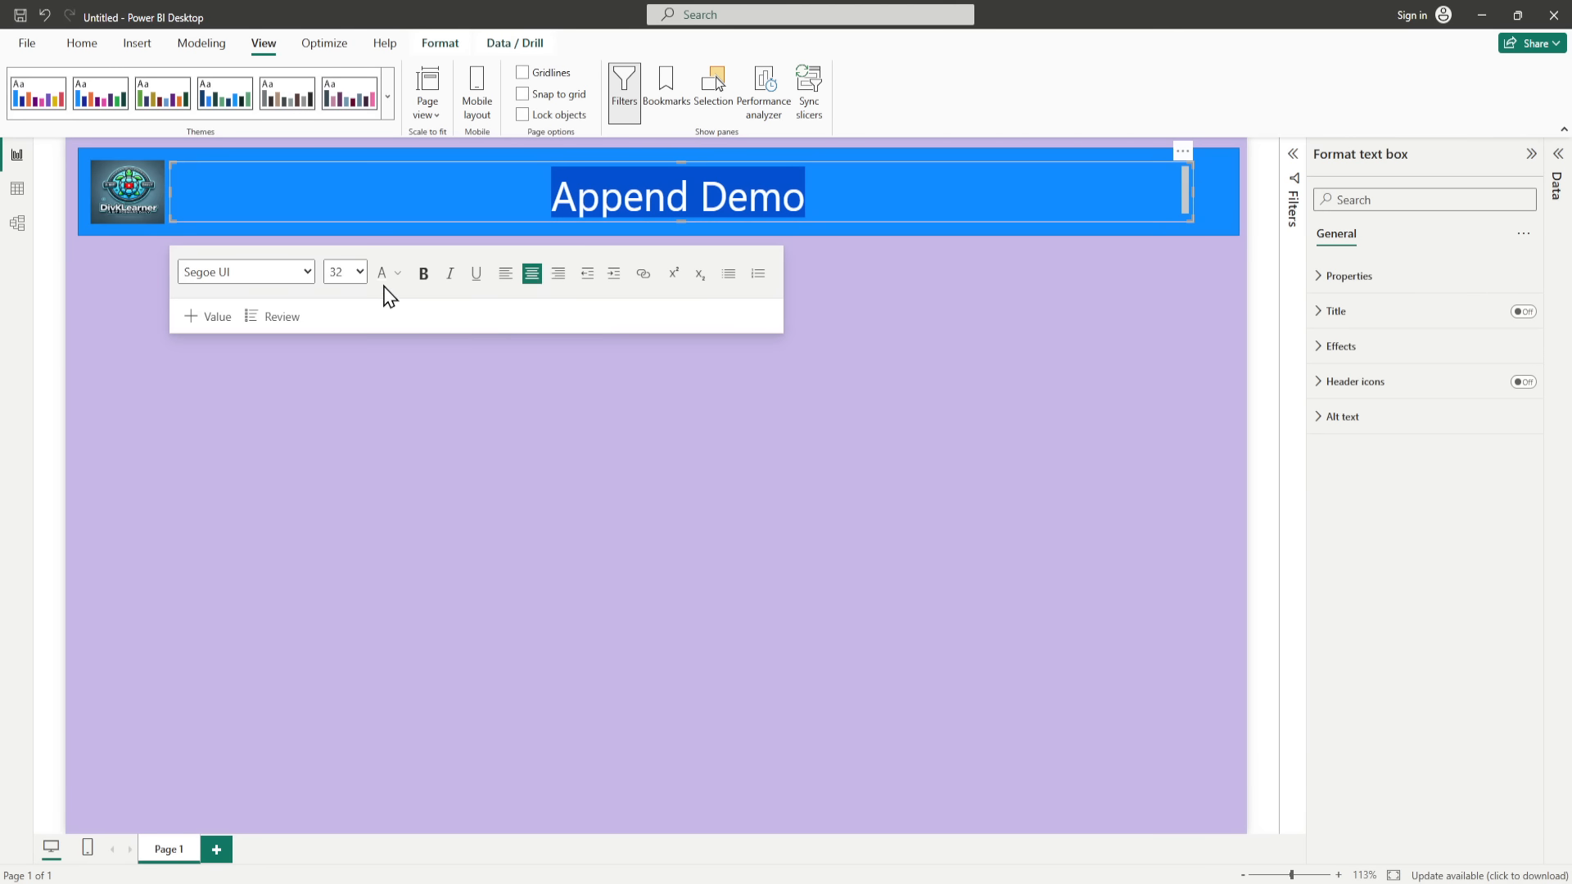
{"action": "left_click", "coordinate": [360, 273]}
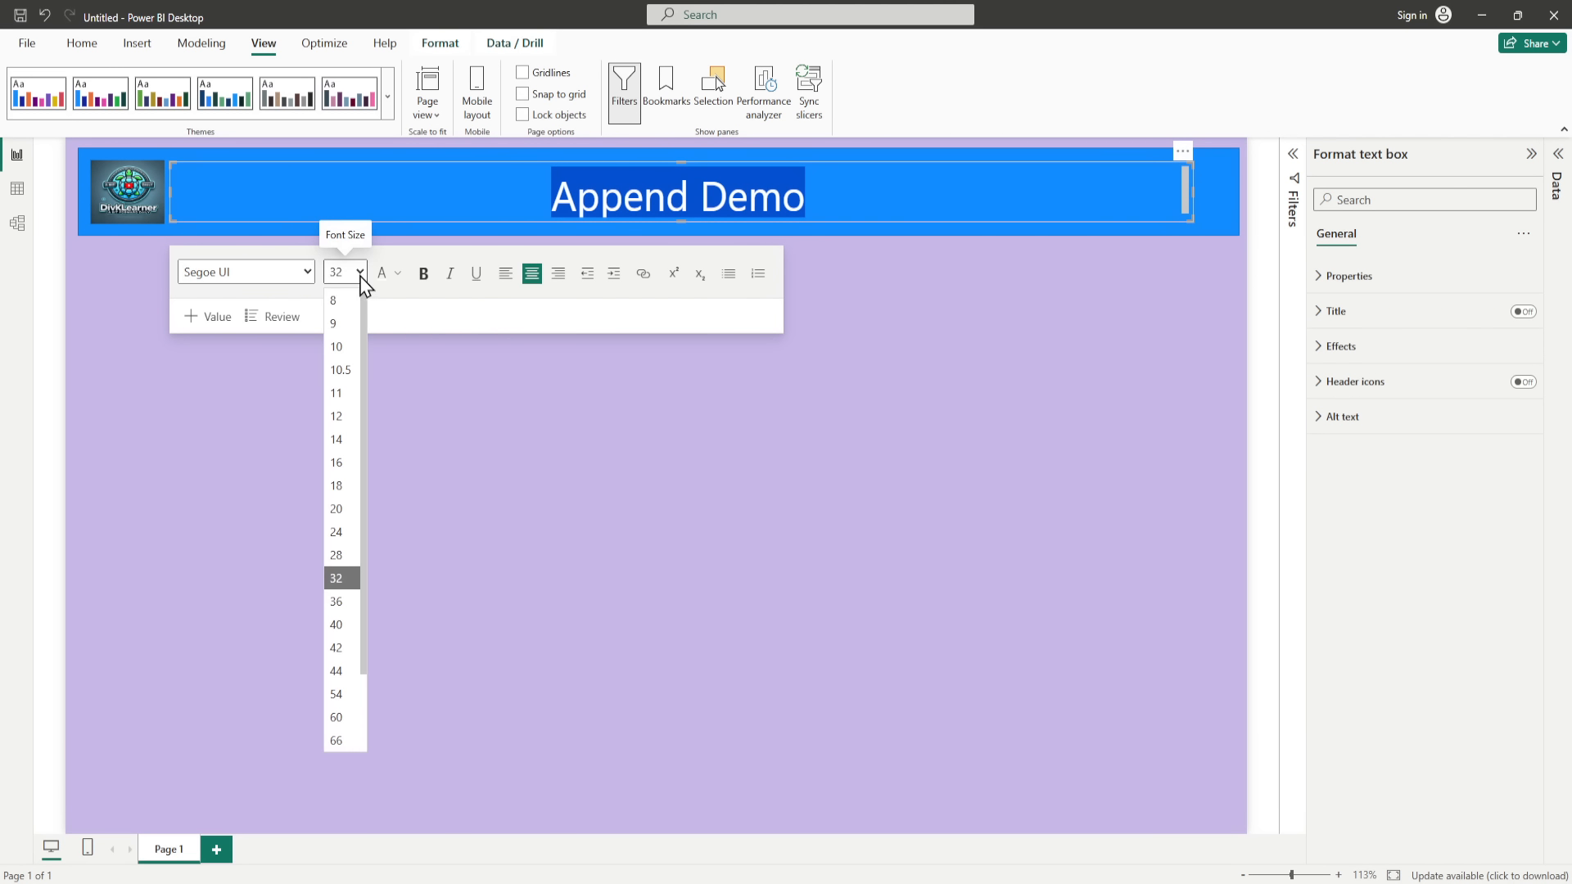
{"action": "left_click", "coordinate": [352, 570]}
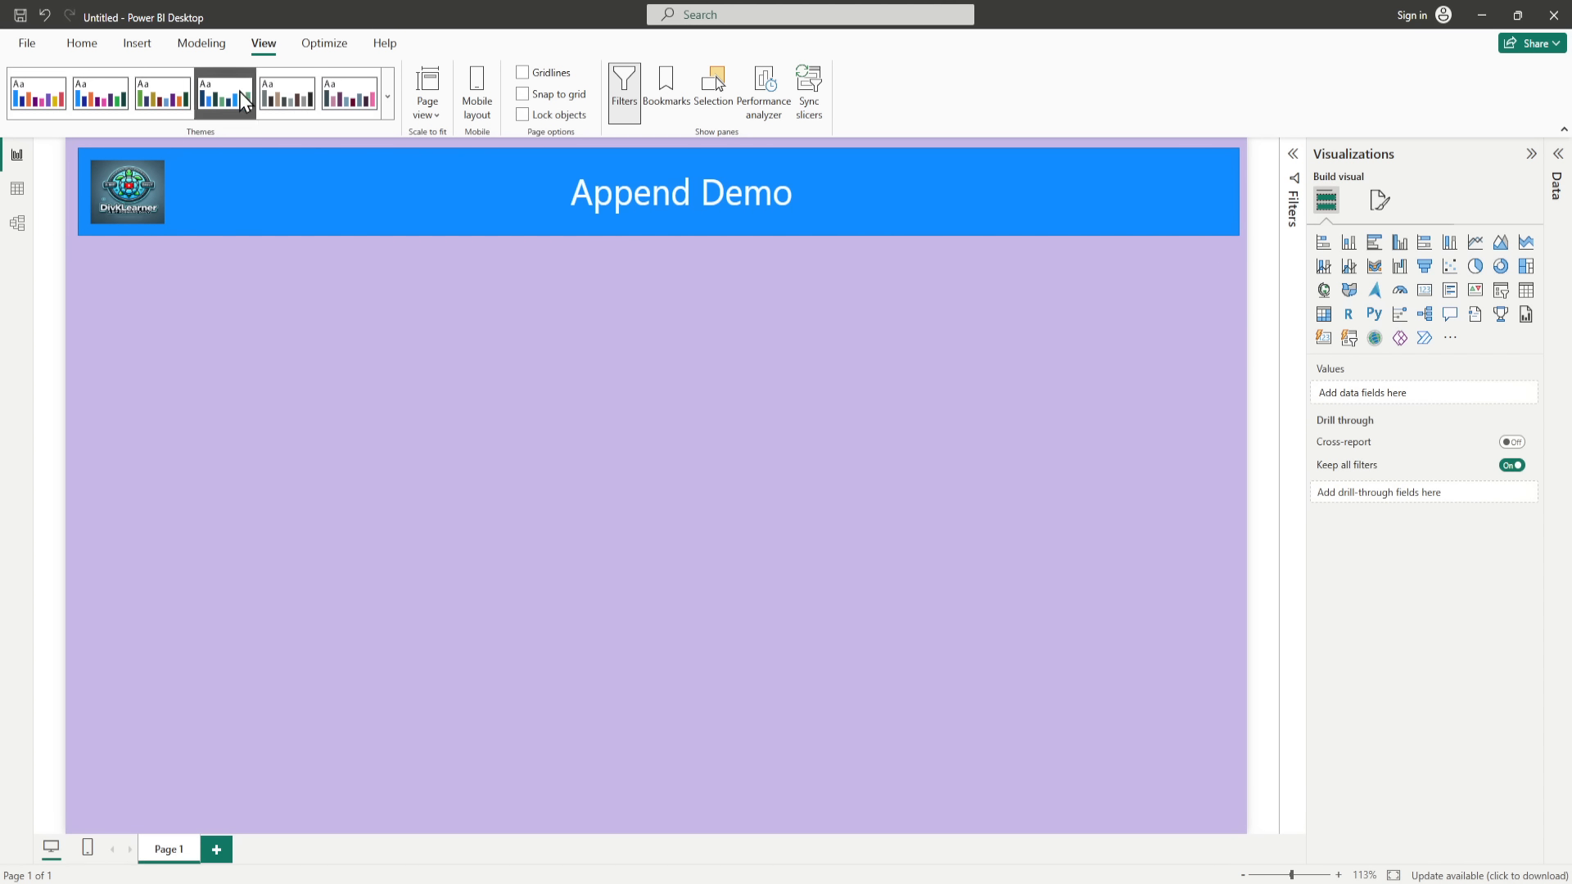
Step: Insert a page navigator, stretch it across the banner's width directly beneath the banner, and make it slightly taller
{"action": "left_click", "coordinate": [137, 45]}
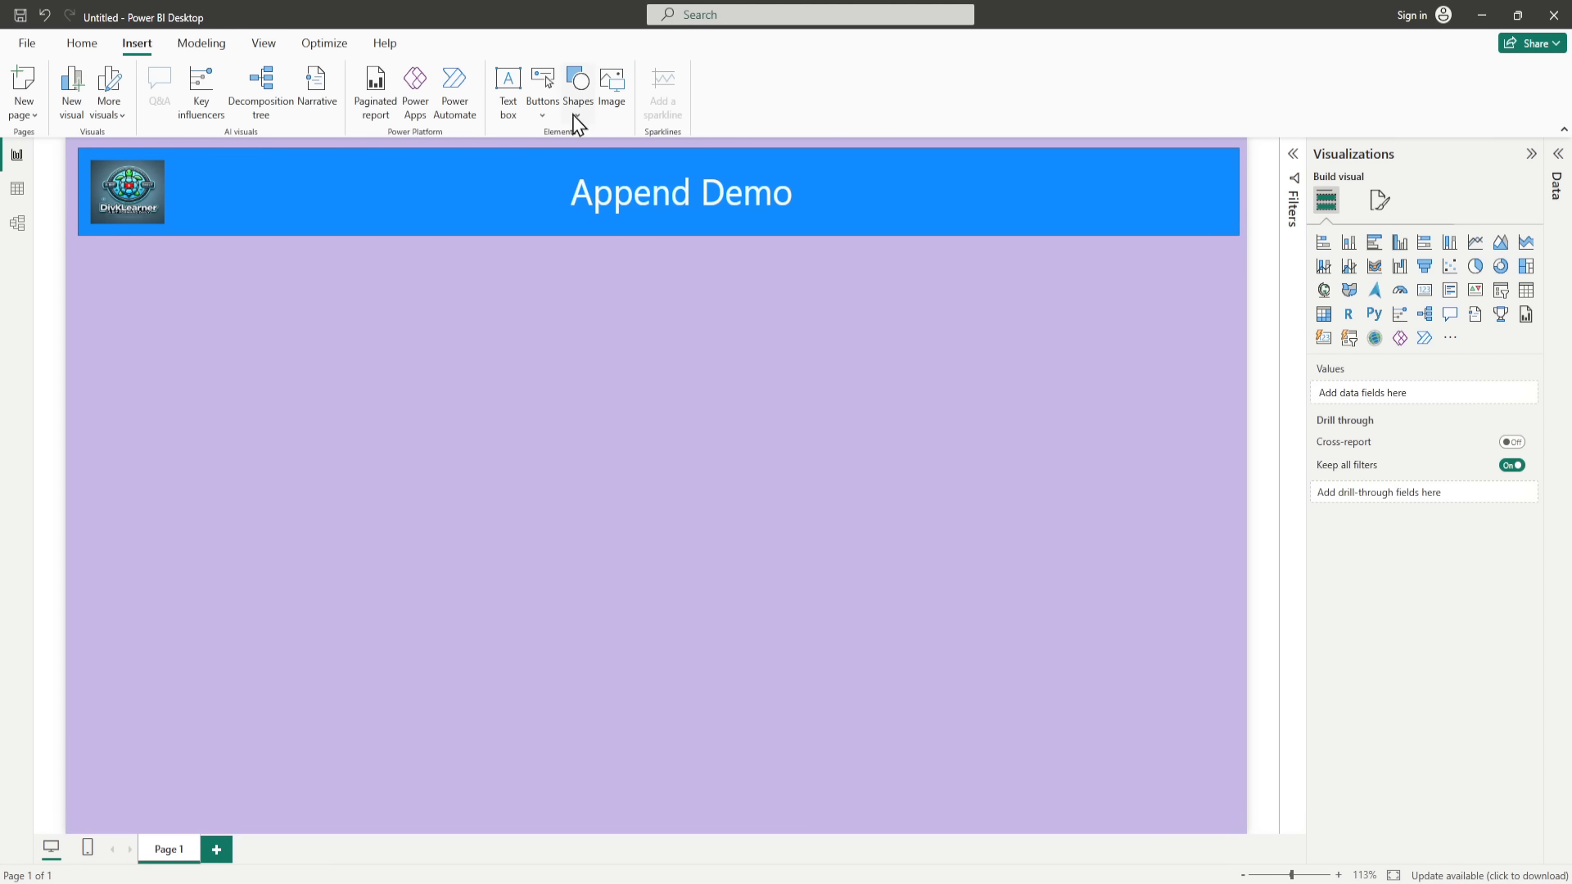
{"action": "left_click", "coordinate": [544, 115]}
{"action": "mouse_move", "coordinate": [612, 456]}
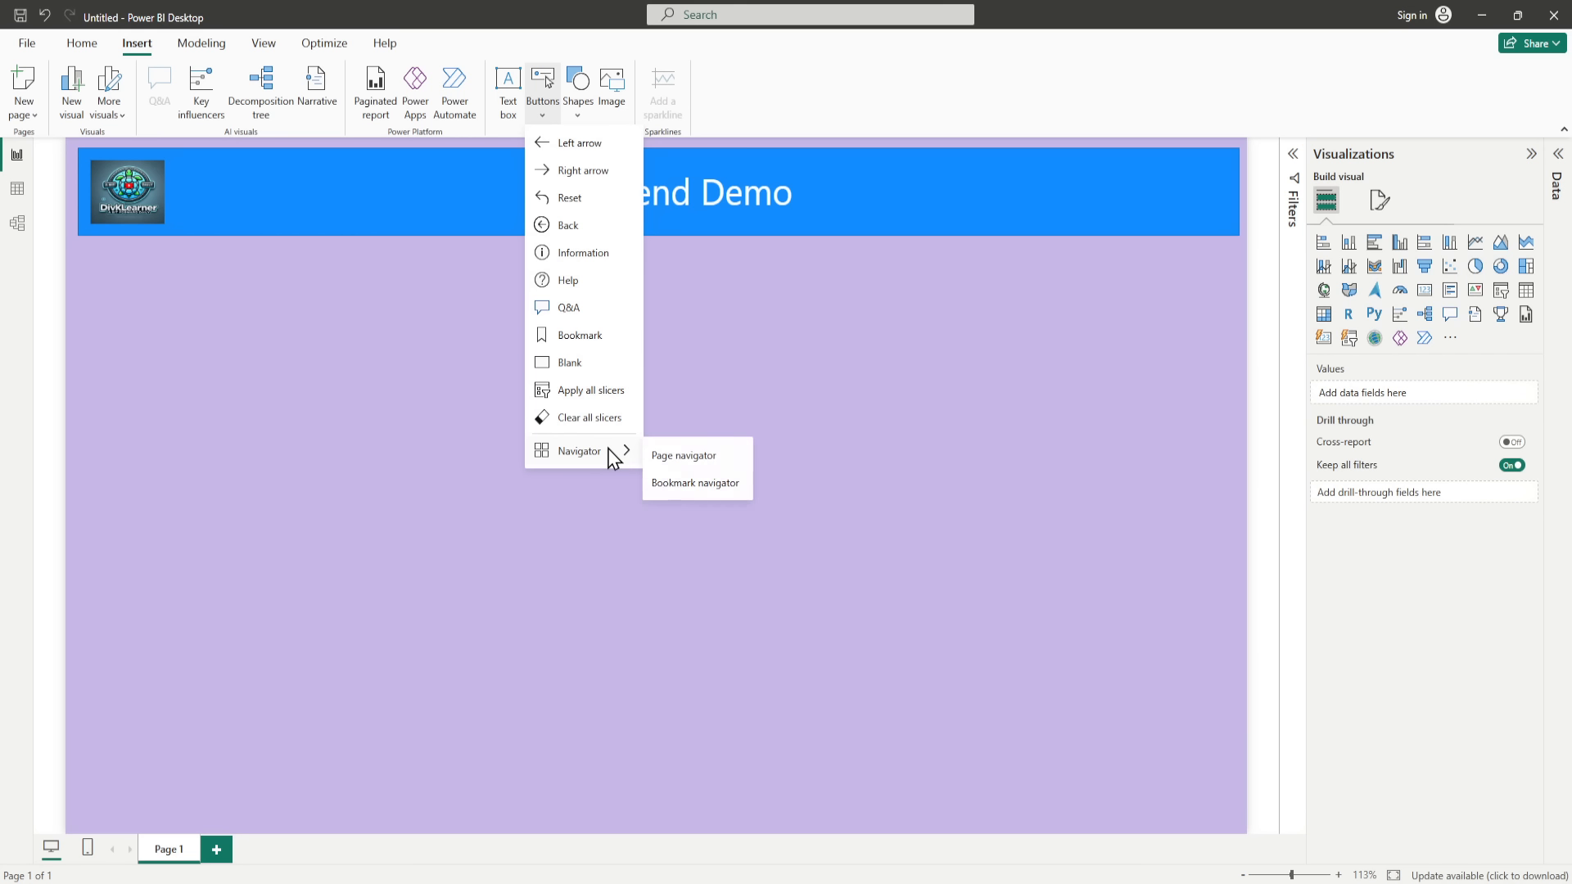
{"action": "left_click", "coordinate": [673, 457]}
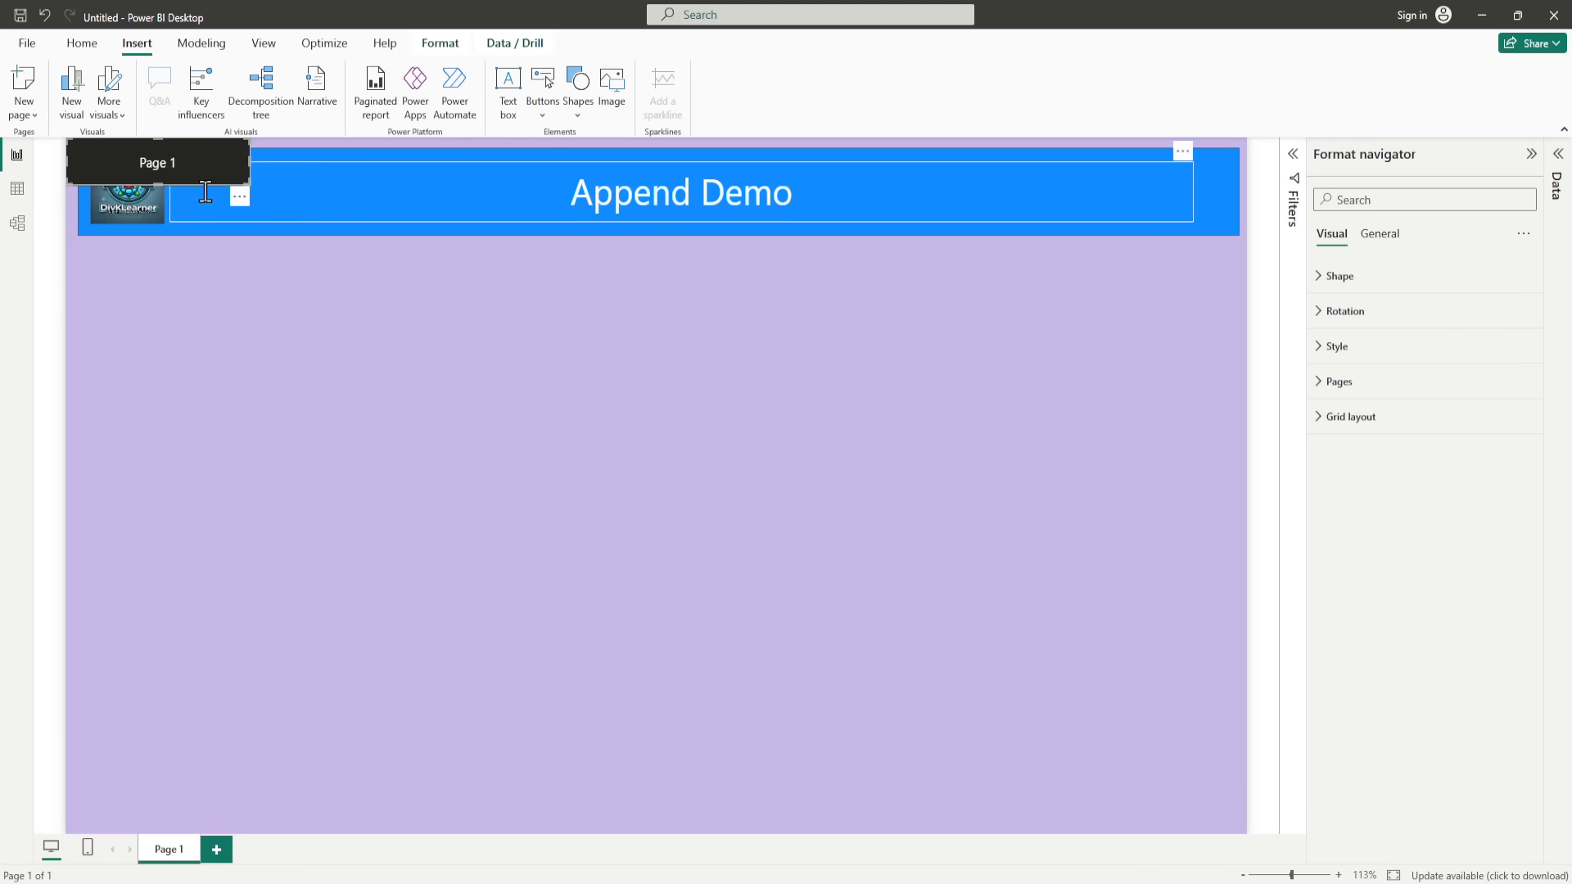
{"action": "left_click_drag", "start_coordinate": [199, 172], "coordinate": [1237, 270]}
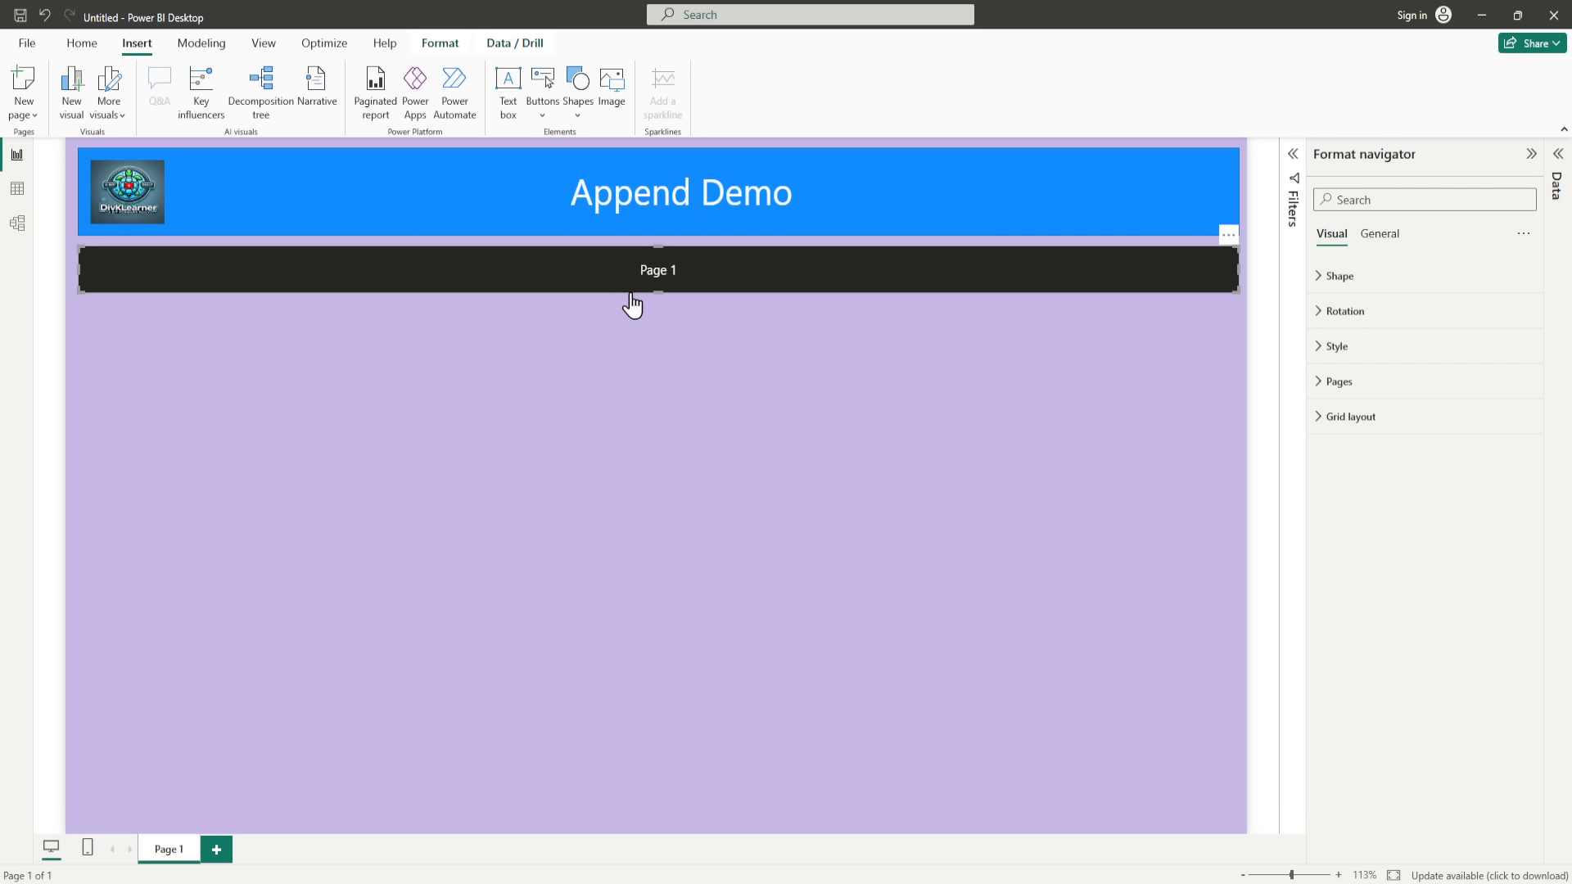
{"action": "left_click_drag", "start_coordinate": [656, 292], "coordinate": [655, 302]}
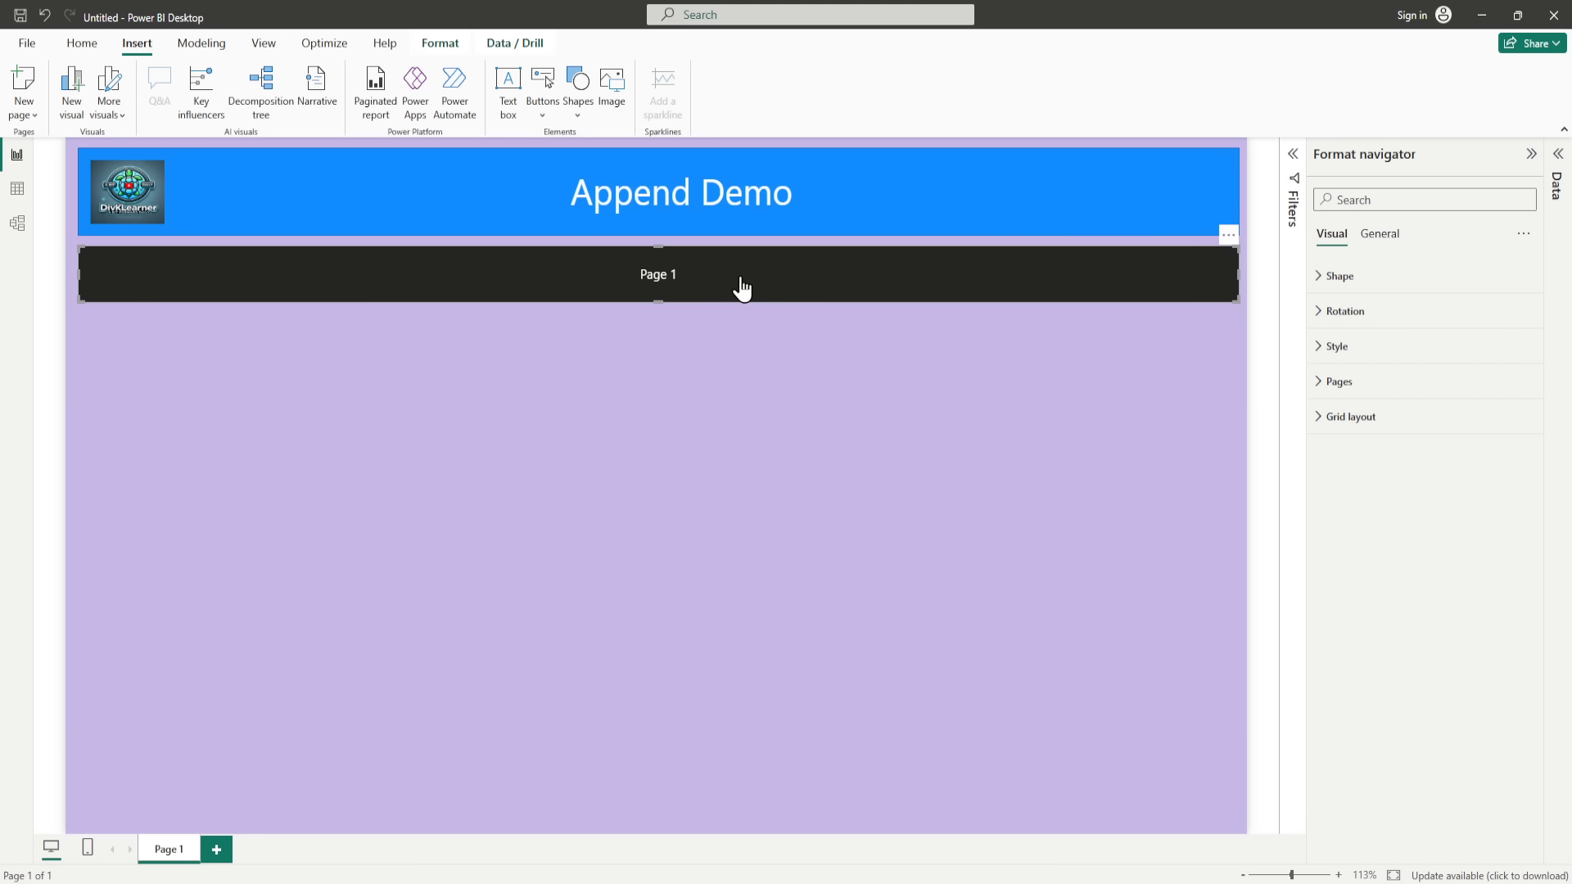
{"action": "left_click", "coordinate": [1332, 347]}
{"action": "scroll", "coordinate": [1412, 585], "scroll_direction": "down", "scroll_amount": 3}
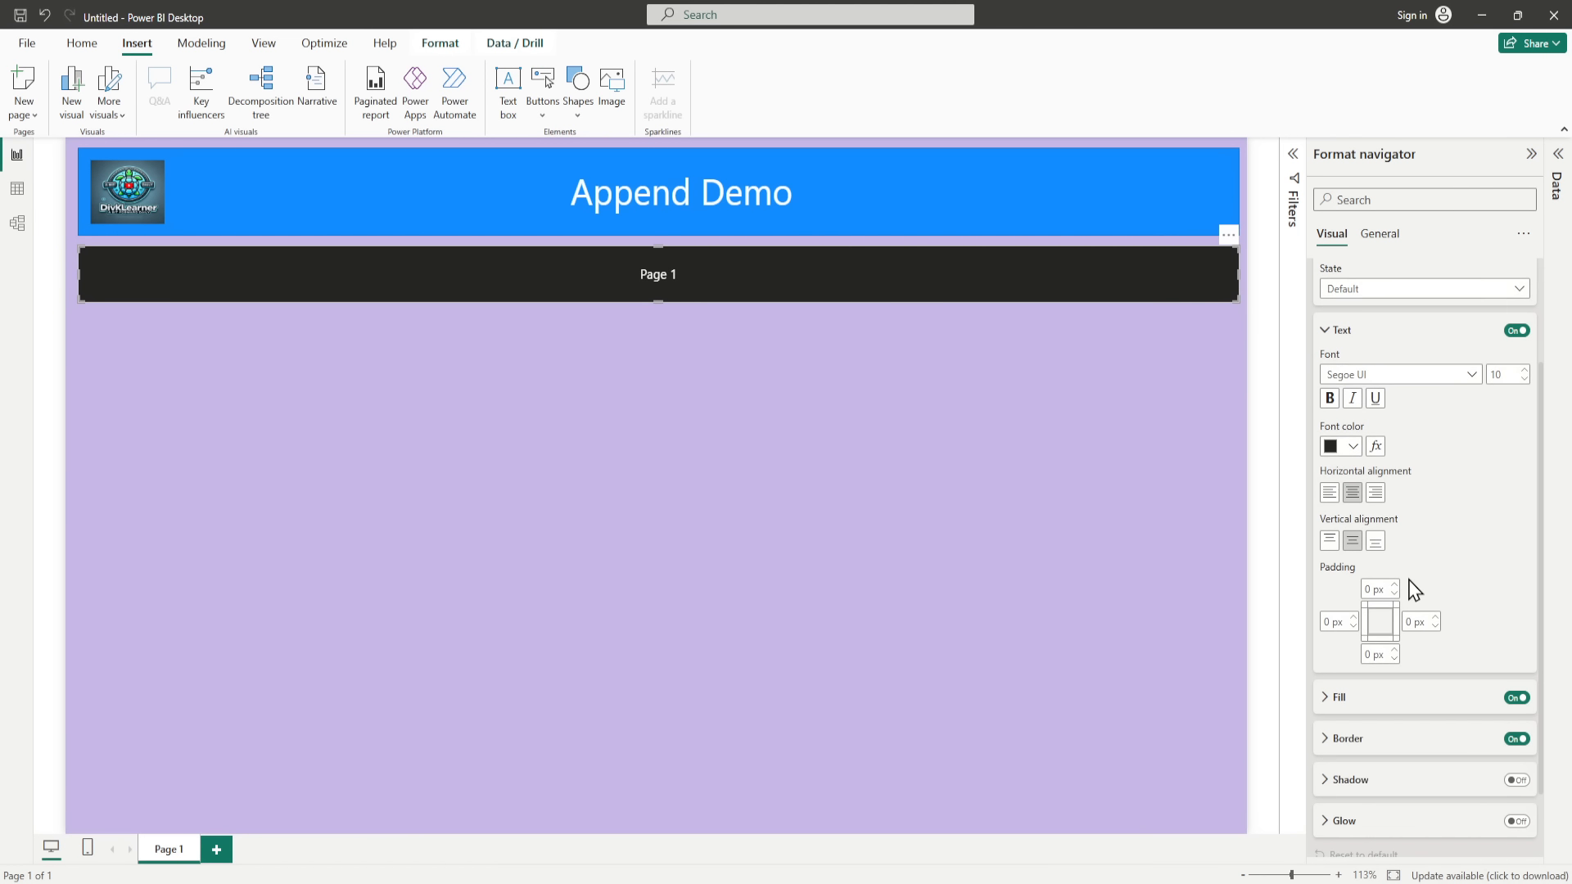
{"action": "left_click", "coordinate": [1447, 295]}
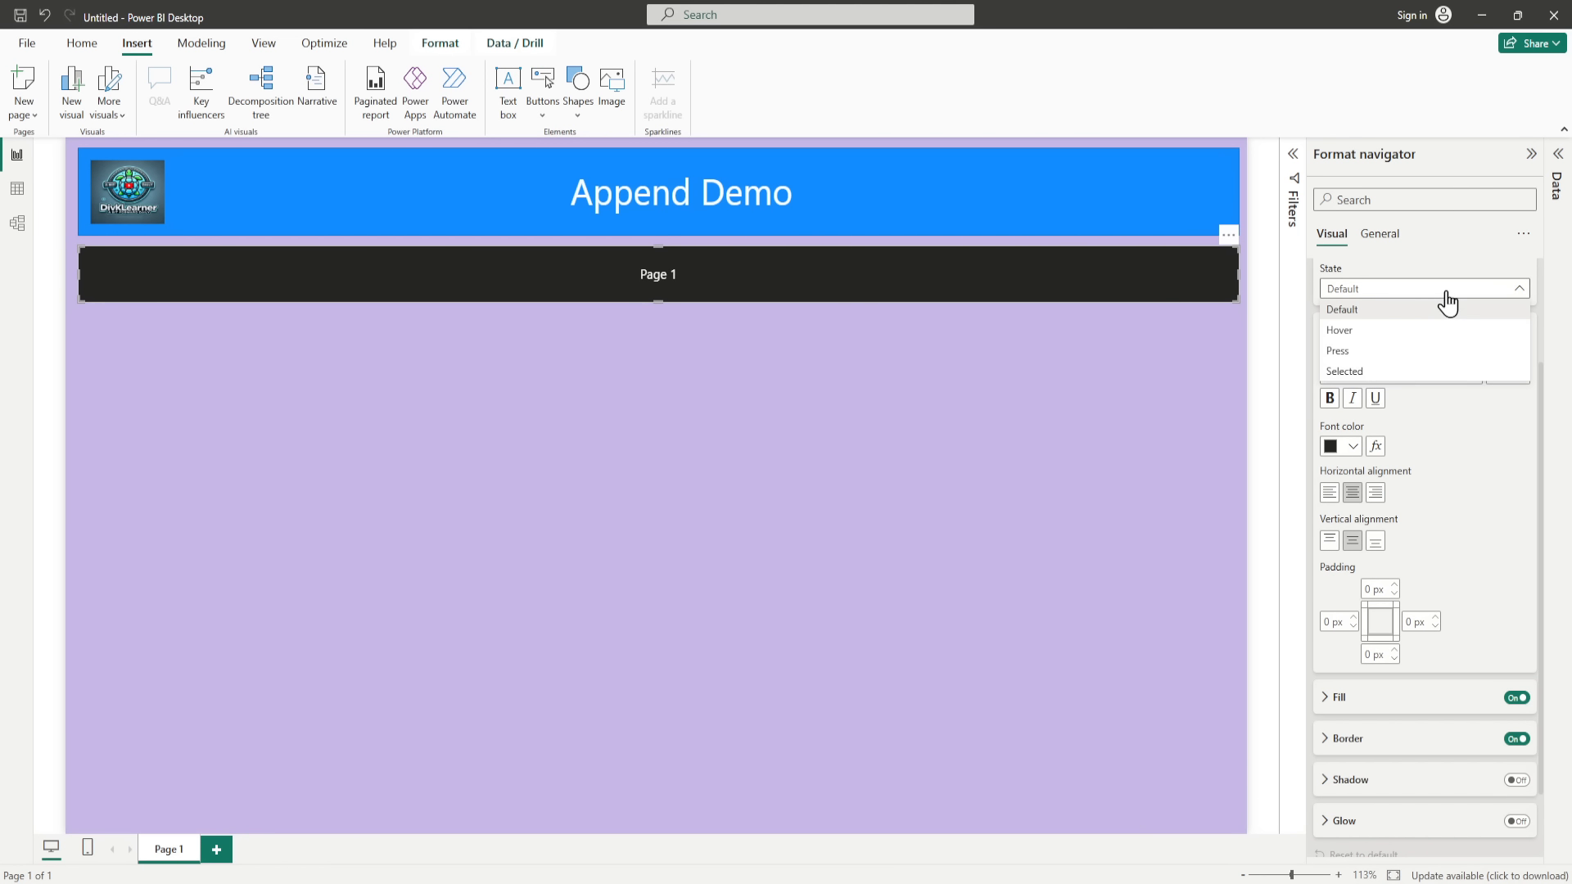
{"action": "left_click", "coordinate": [1484, 470]}
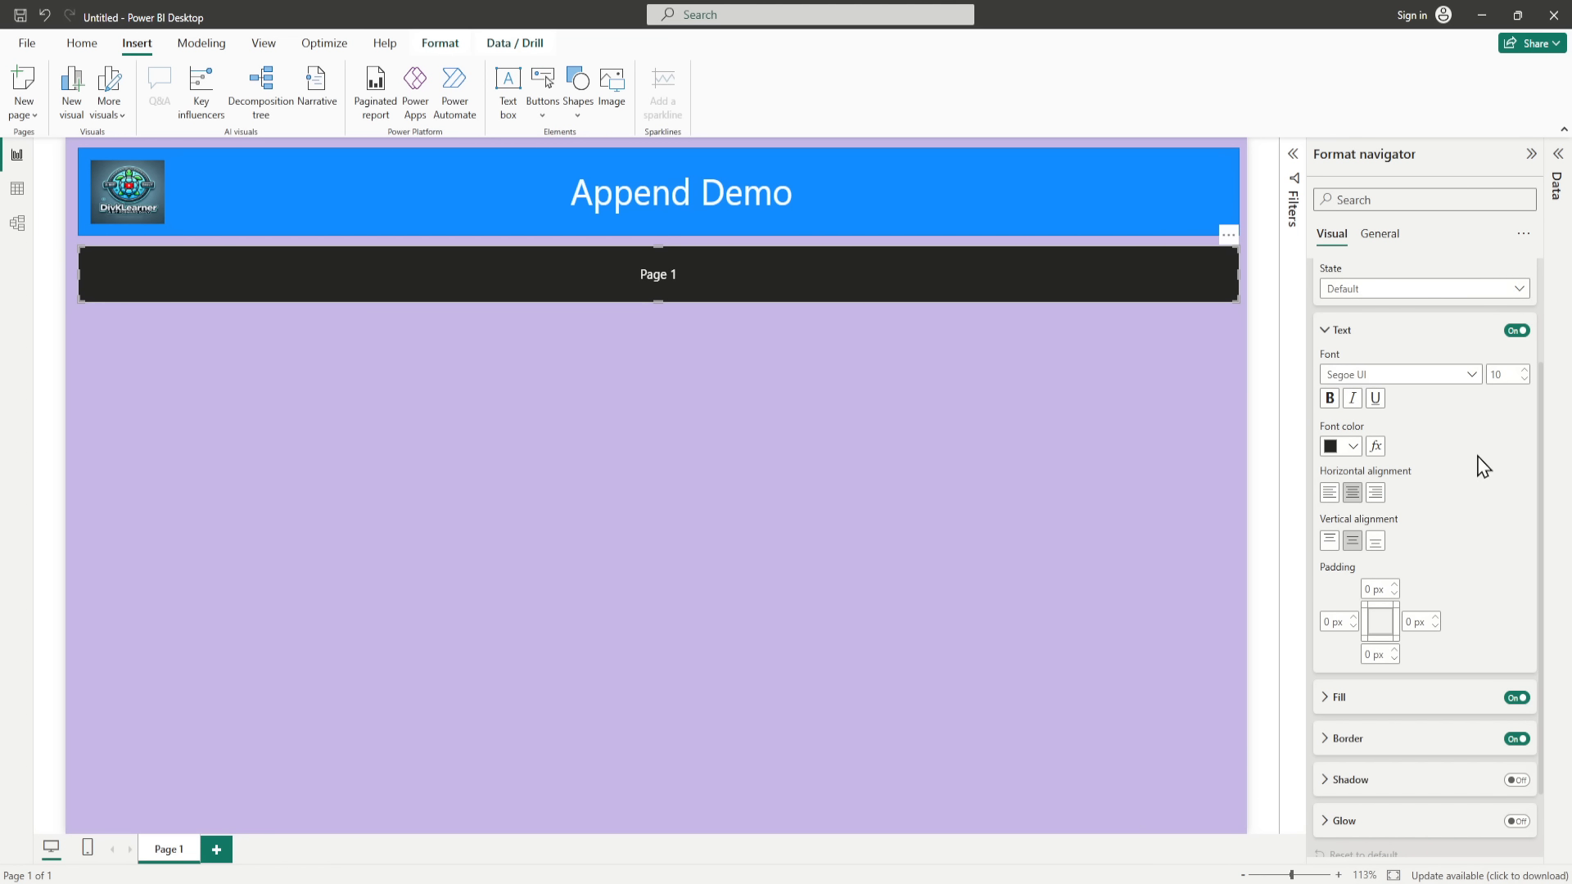
{"action": "left_click", "coordinate": [1354, 447]}
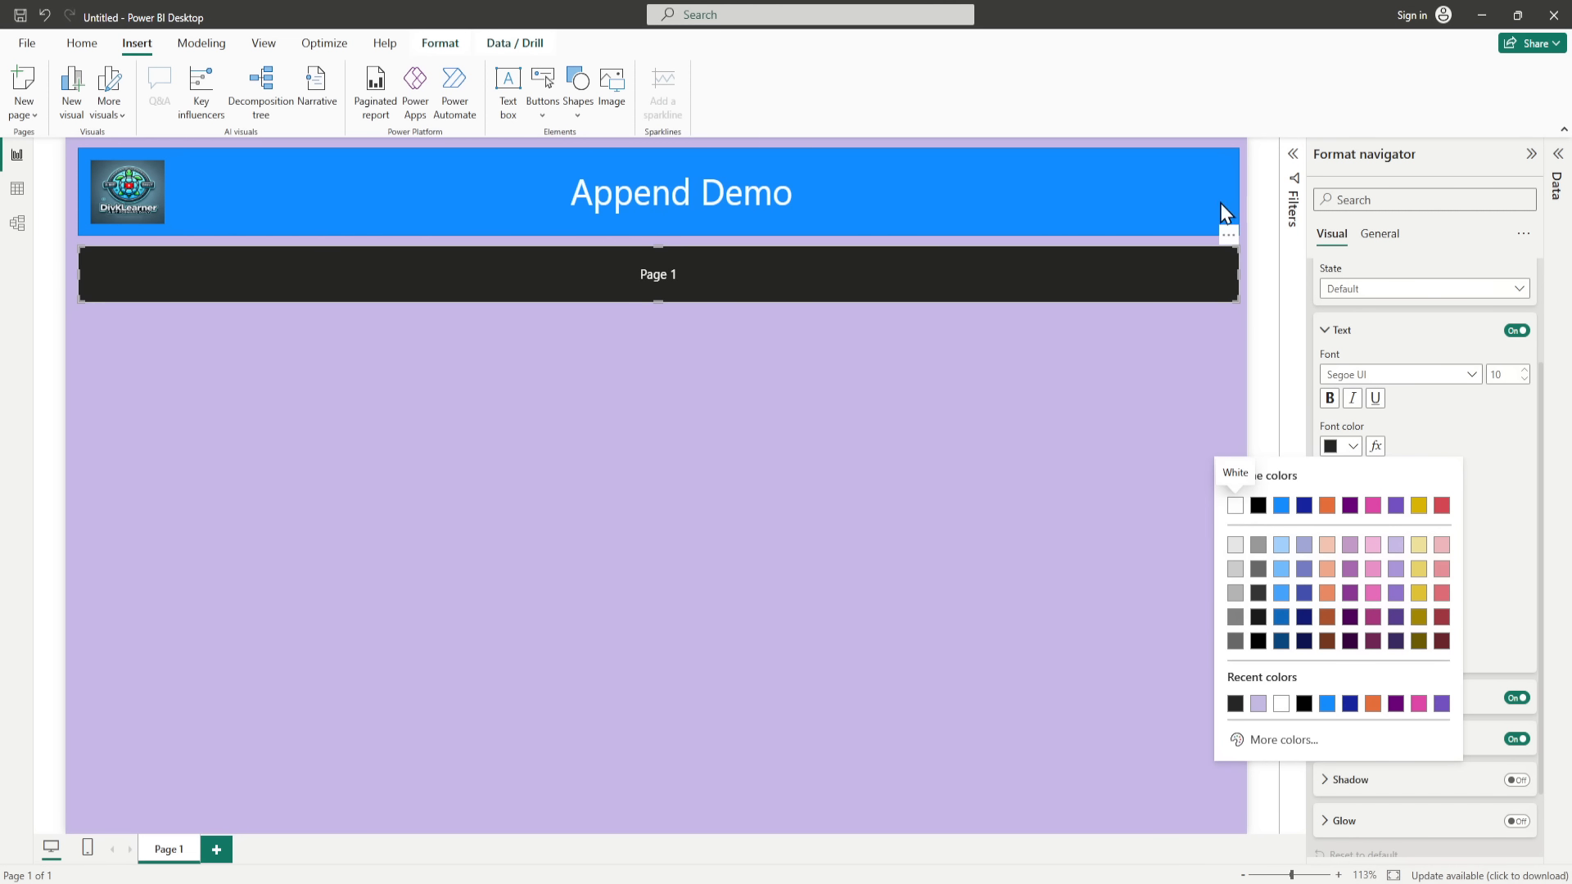
Step: Change the fill colour of the header banner shape to the darkest purple theme shade
{"action": "left_click", "coordinate": [1188, 230]}
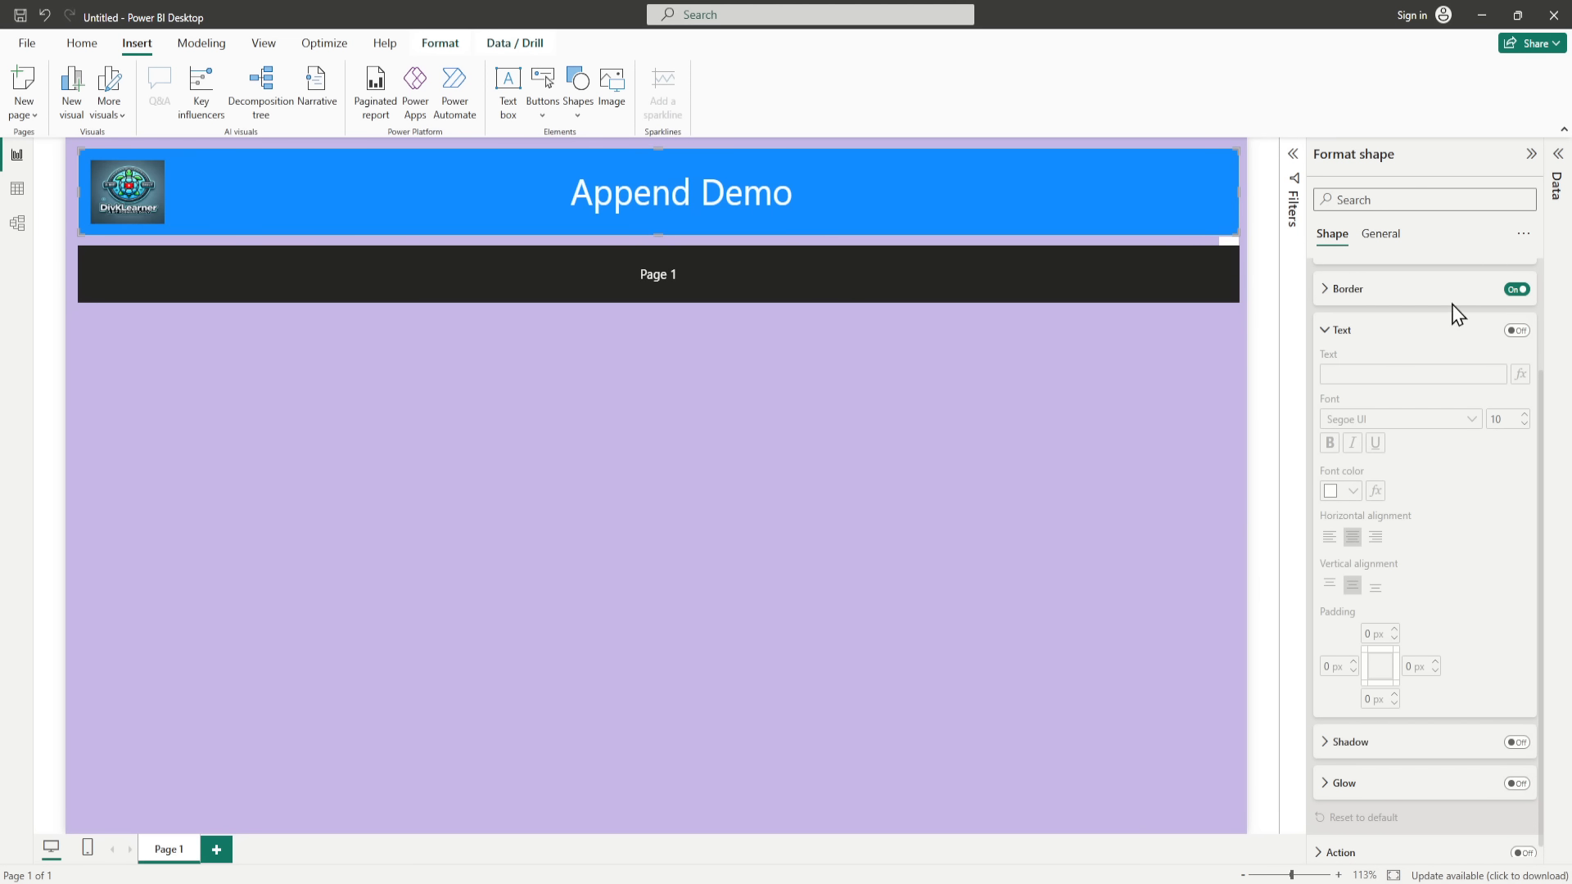
{"action": "left_click", "coordinate": [1321, 336]}
{"action": "left_click", "coordinate": [1380, 242]}
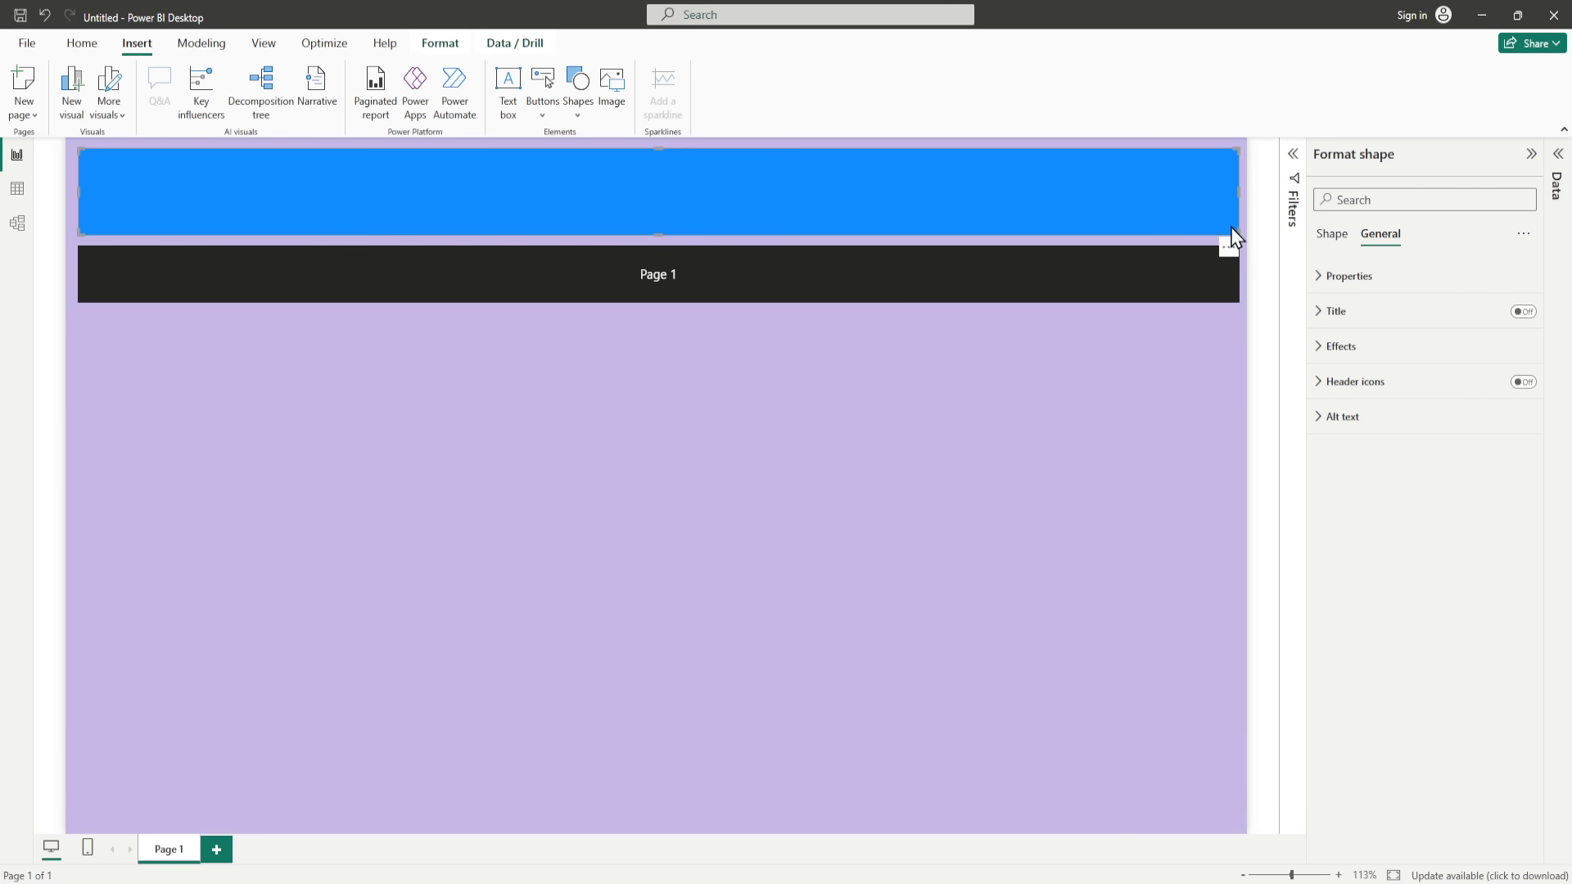
{"action": "left_click", "coordinate": [1332, 239]}
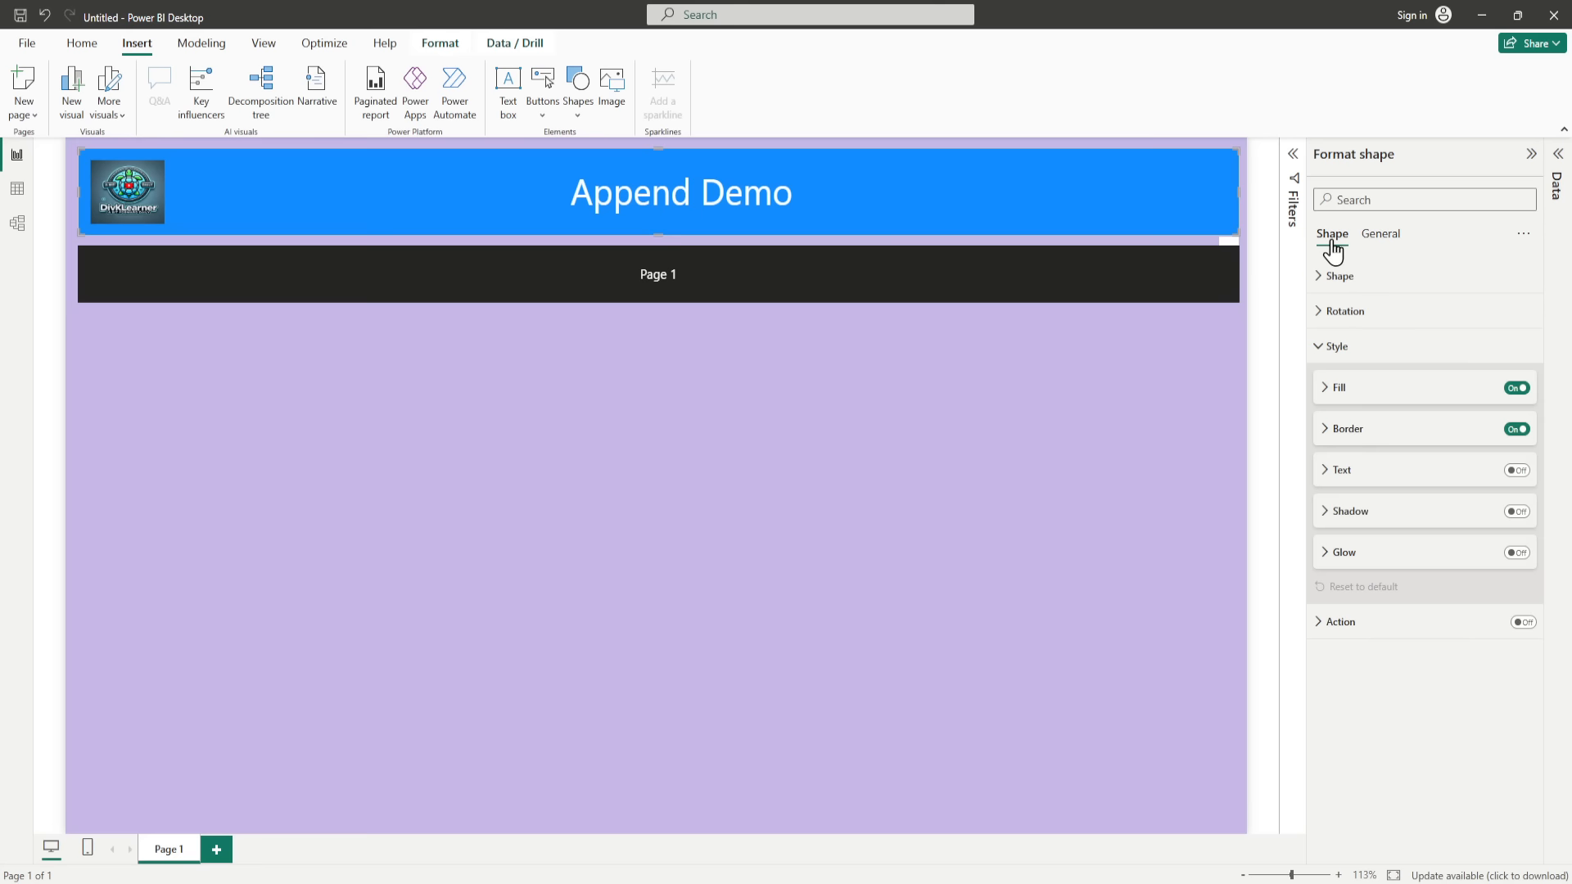
{"action": "left_click", "coordinate": [1326, 393]}
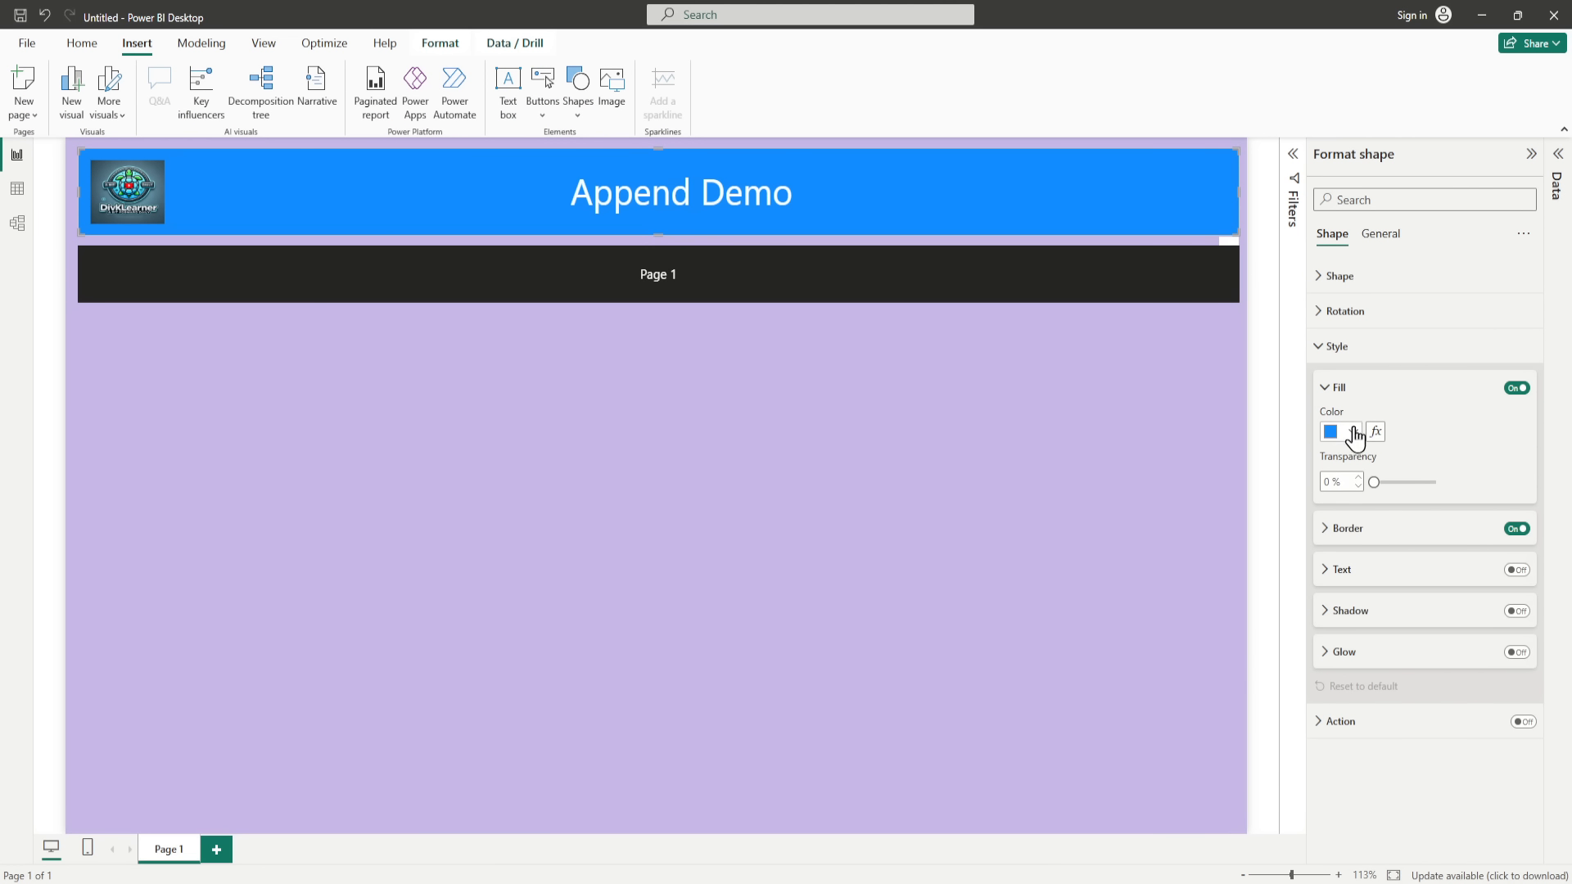
{"action": "left_click", "coordinate": [1352, 431]}
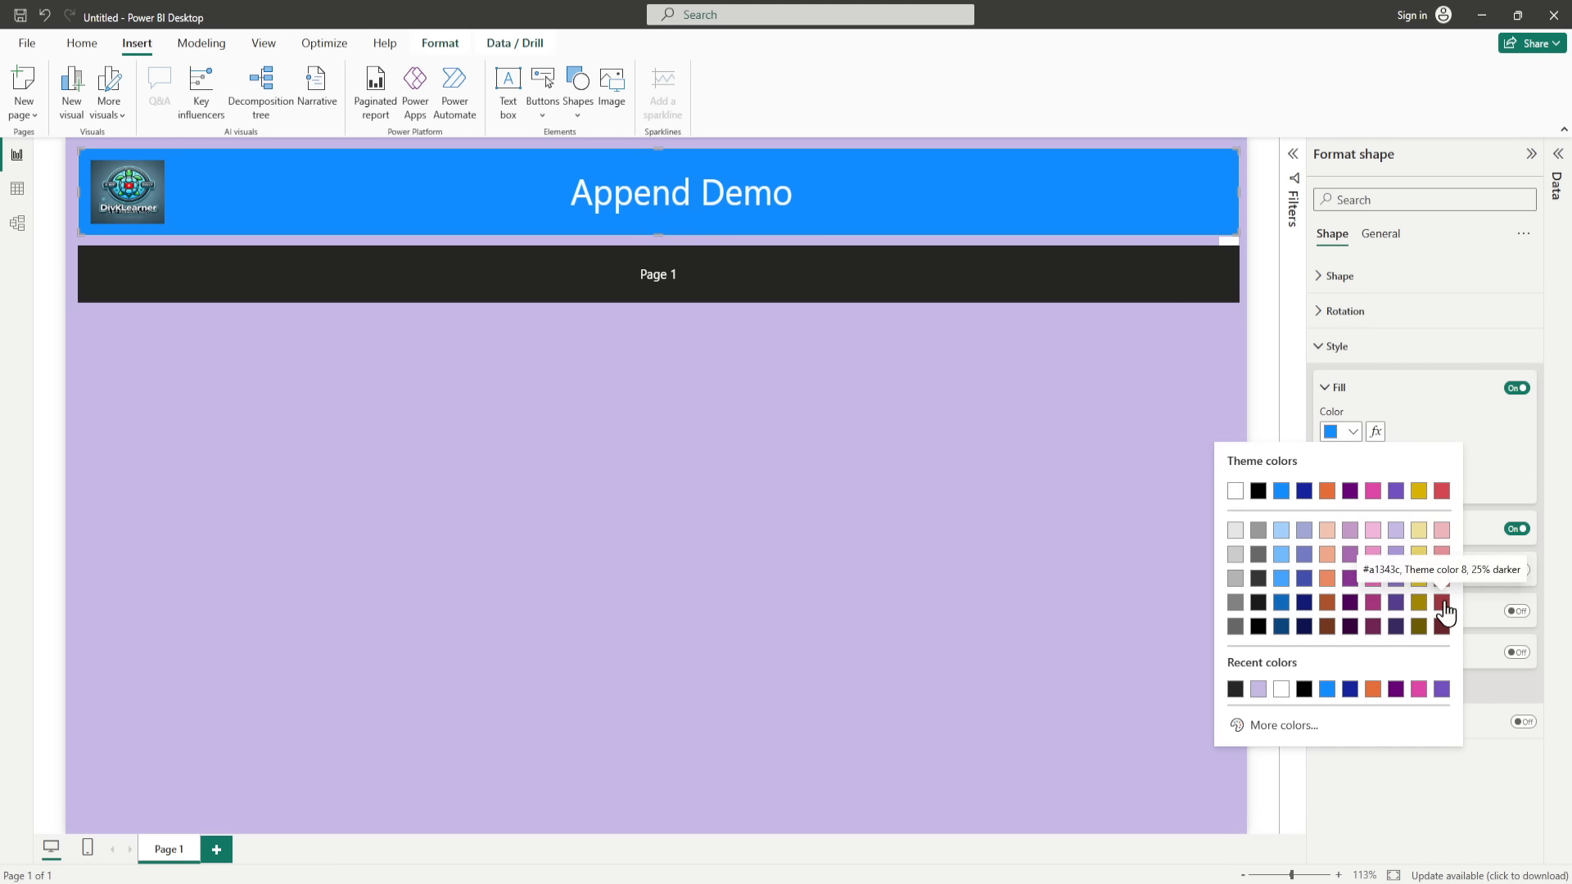
{"action": "left_click", "coordinate": [1397, 578]}
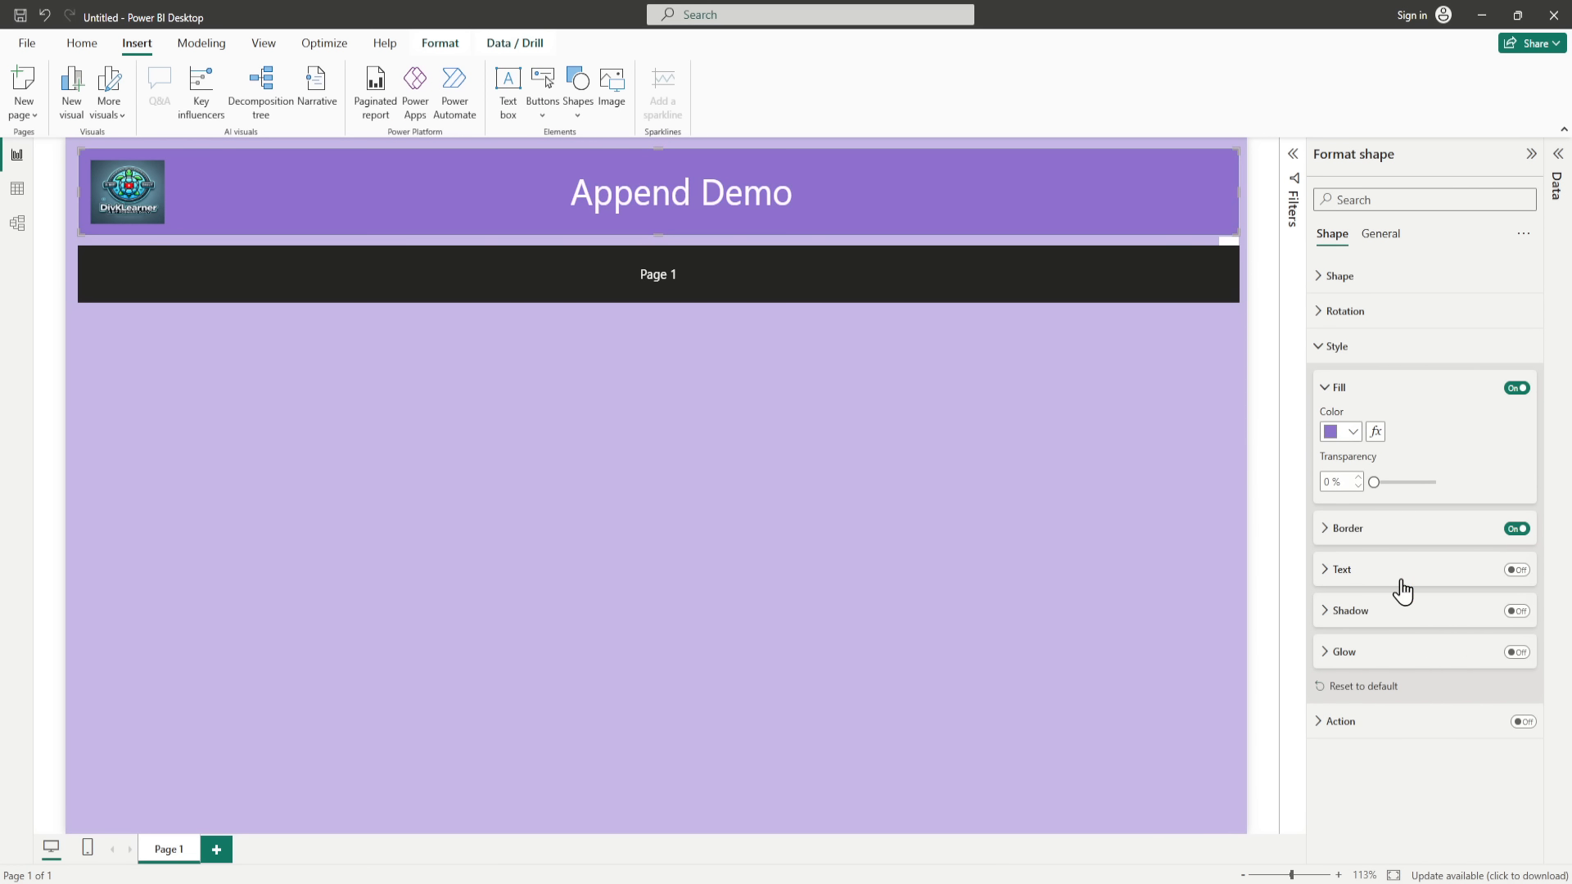
{"action": "left_click", "coordinate": [1353, 431]}
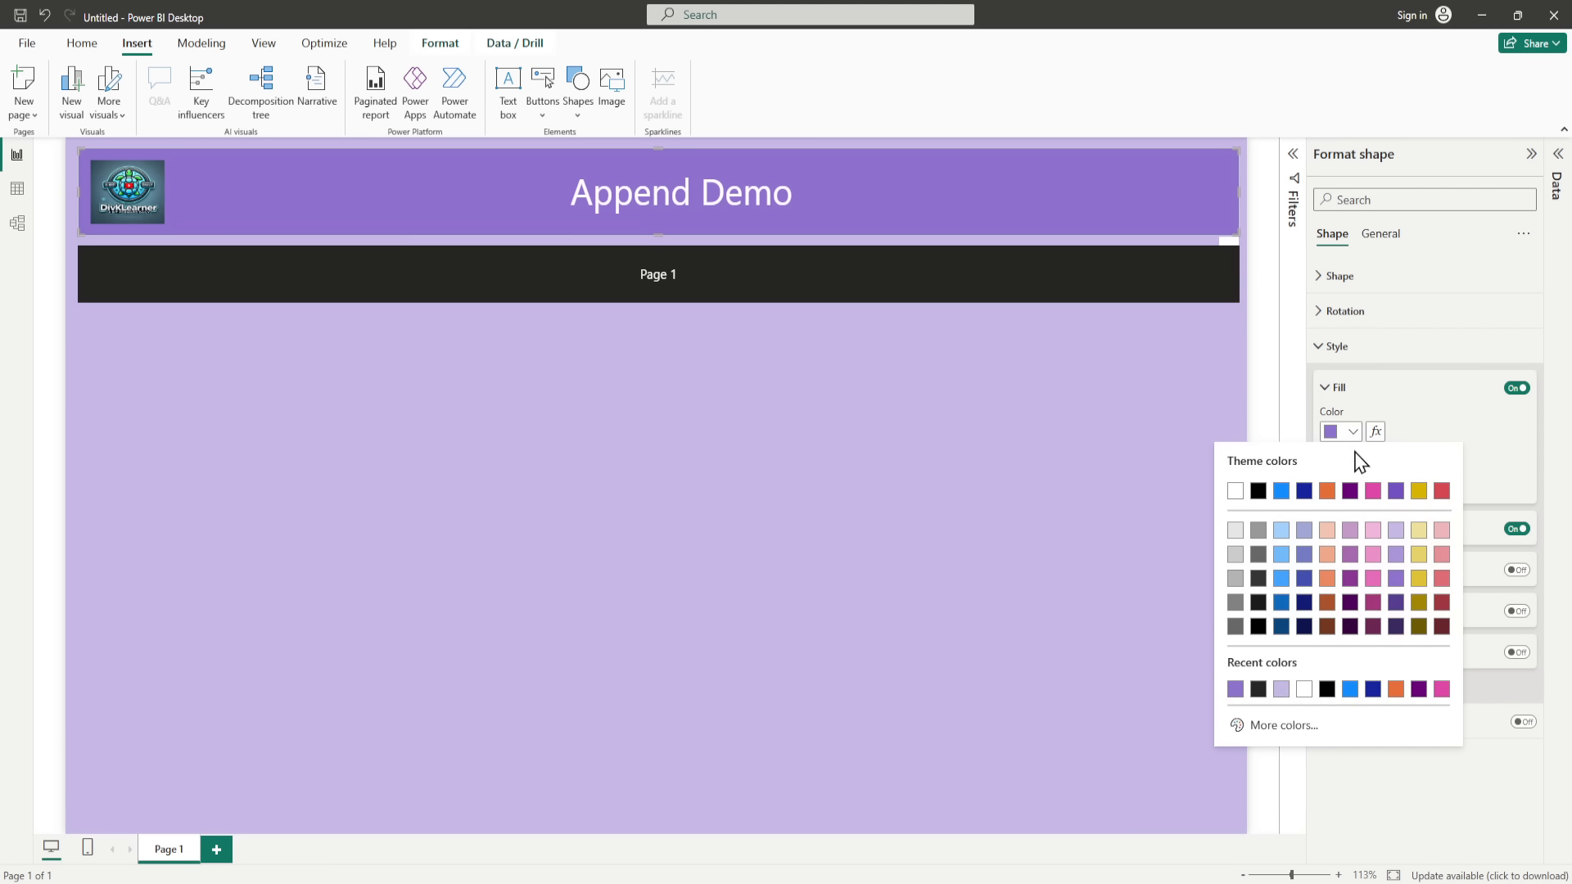
{"action": "left_click", "coordinate": [1395, 627]}
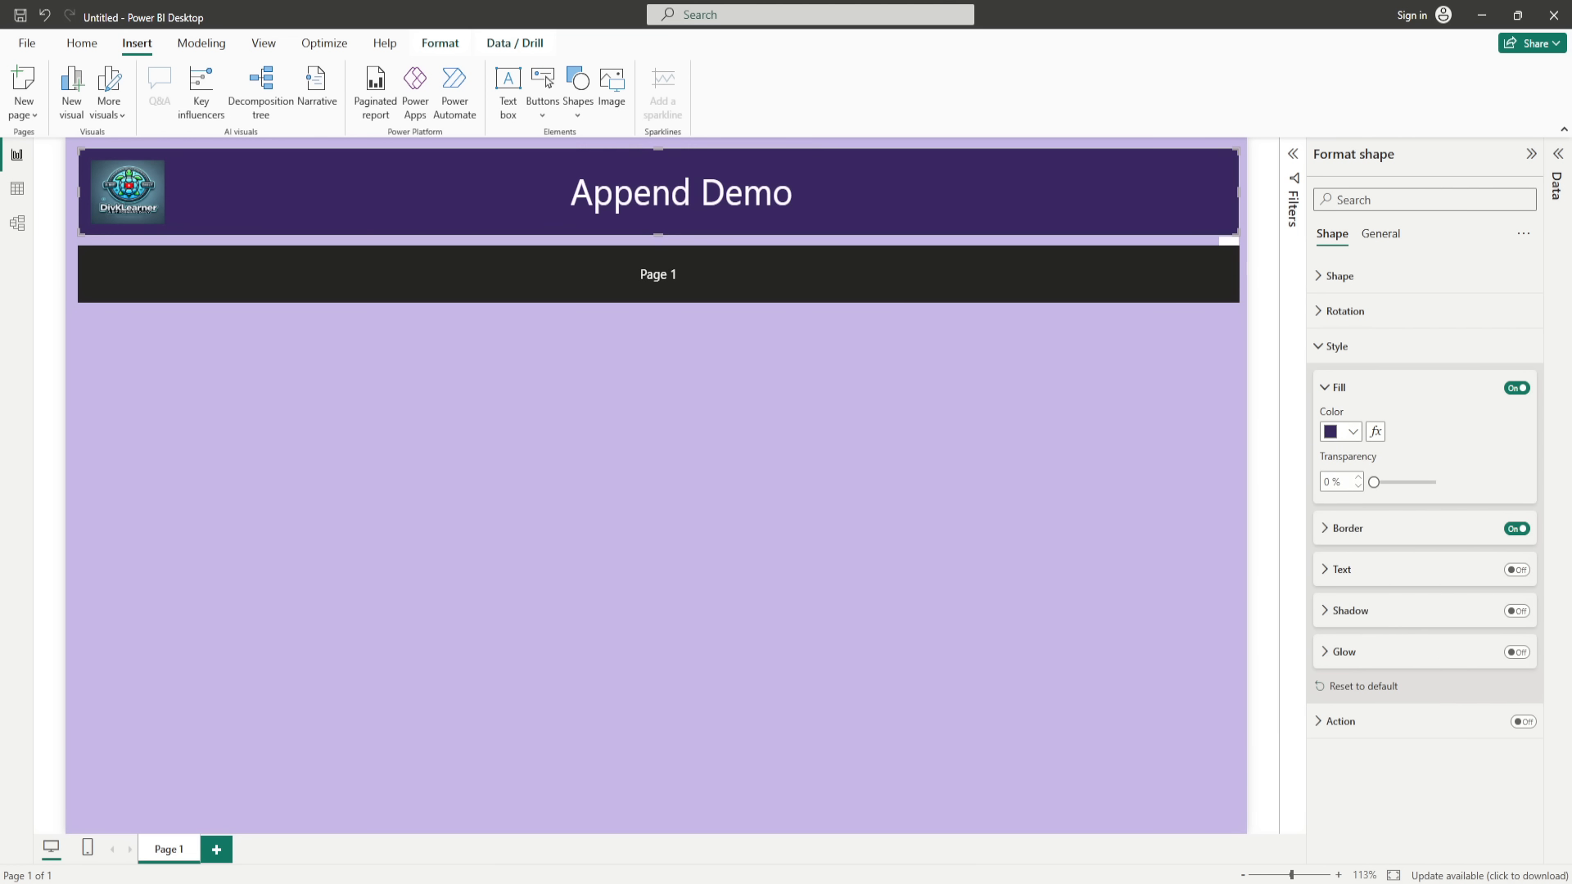
{"action": "left_click", "coordinate": [1117, 513]}
Step: Change the page navigator's button shape to Pentagon arrow
{"action": "left_click", "coordinate": [874, 289]}
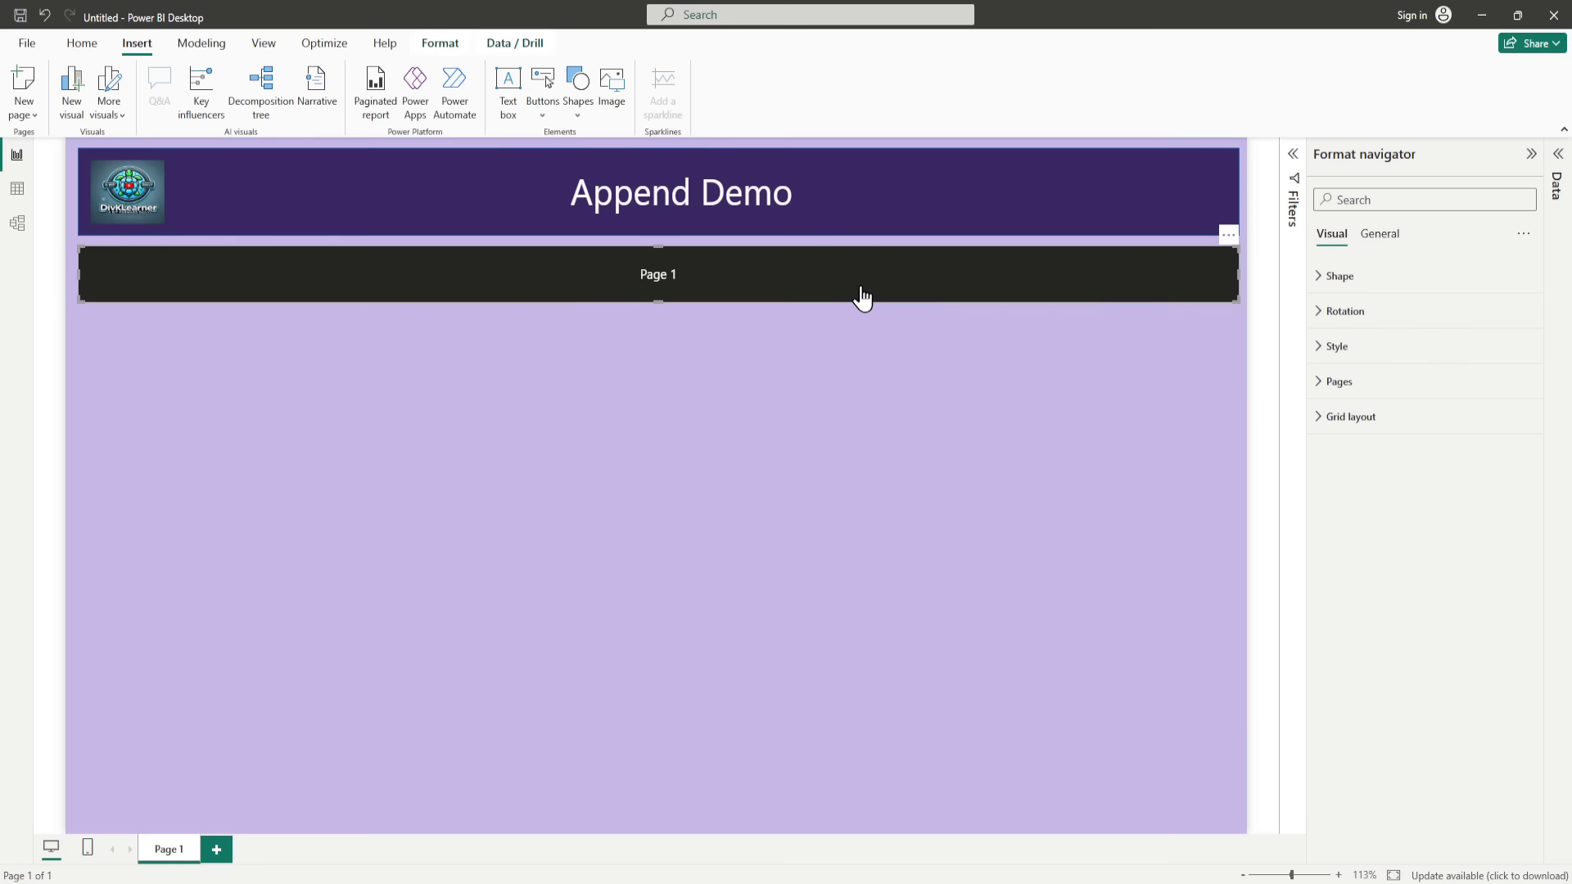
{"action": "left_click", "coordinate": [1320, 278]}
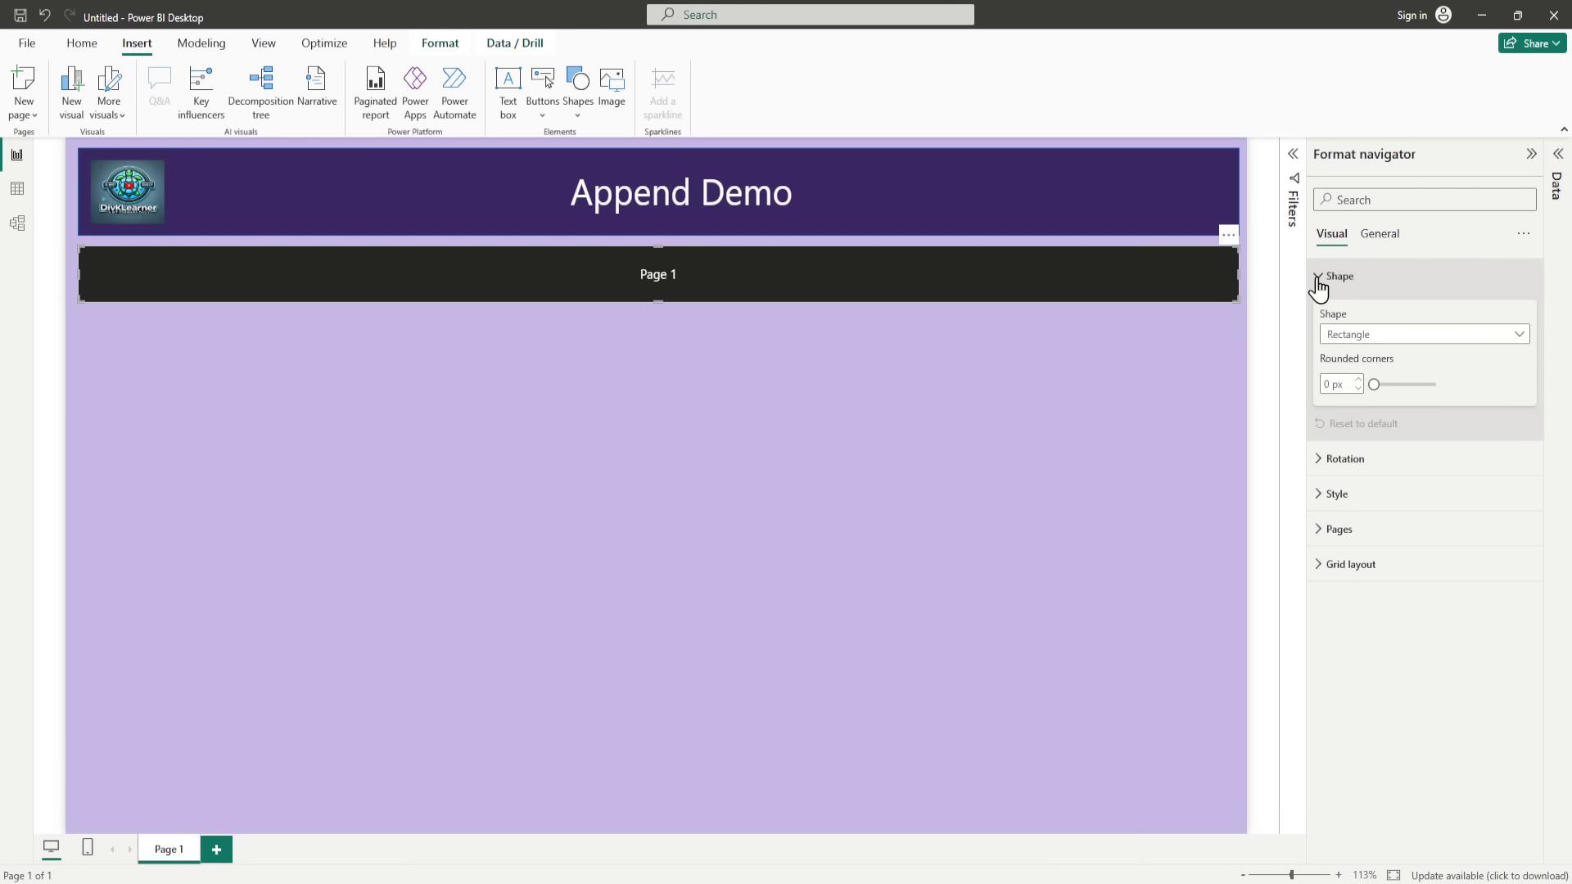
{"action": "left_click", "coordinate": [1320, 278]}
{"action": "left_click", "coordinate": [1320, 278]}
{"action": "left_click", "coordinate": [1398, 339]}
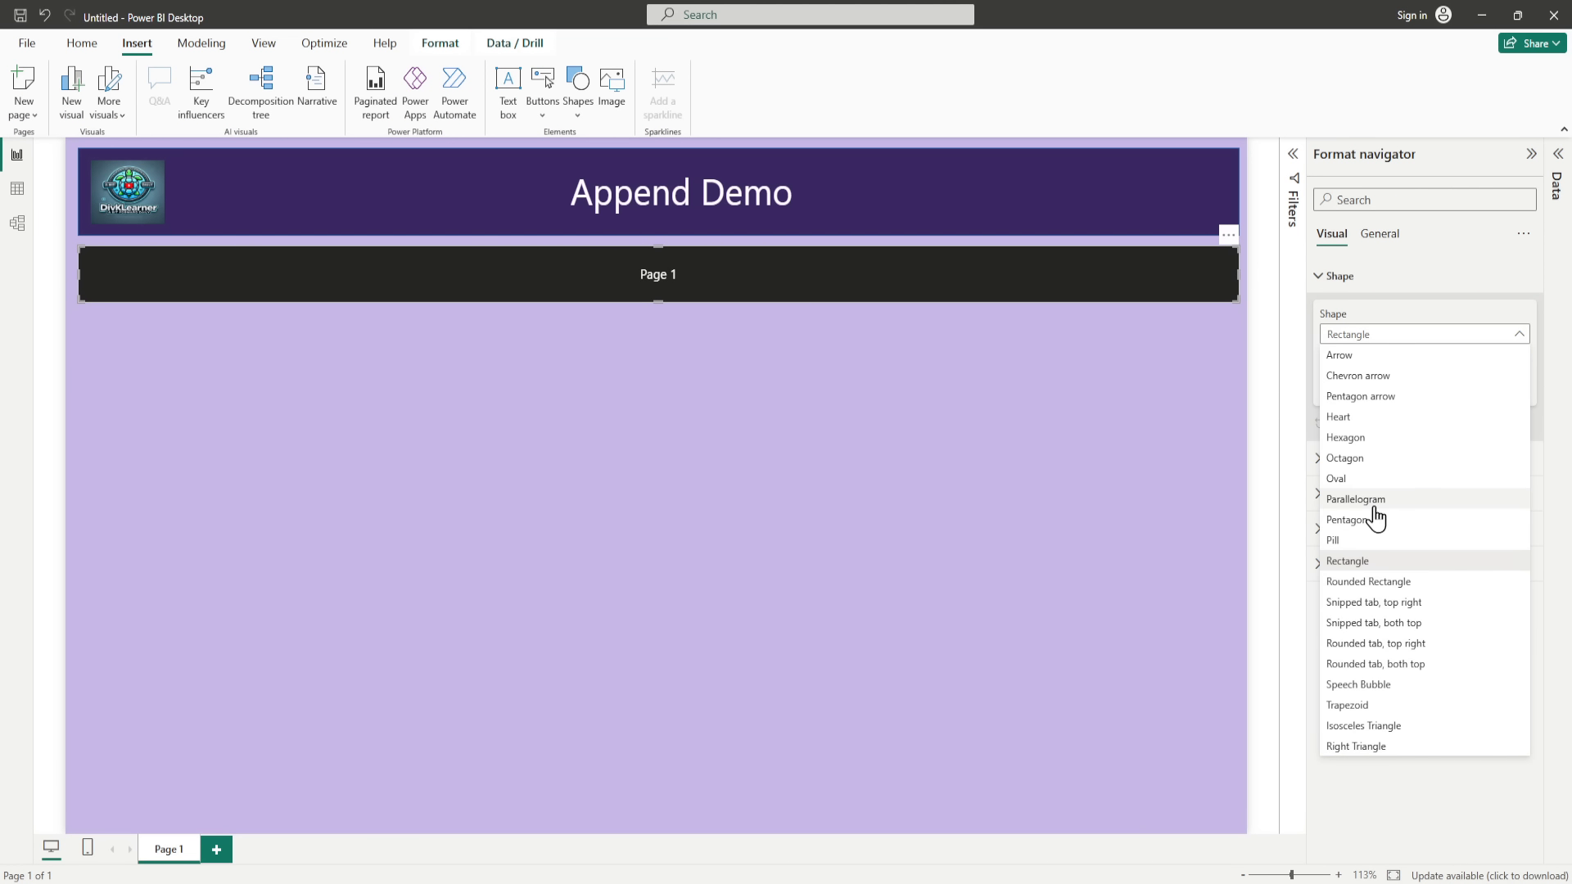
{"action": "left_click", "coordinate": [1361, 398]}
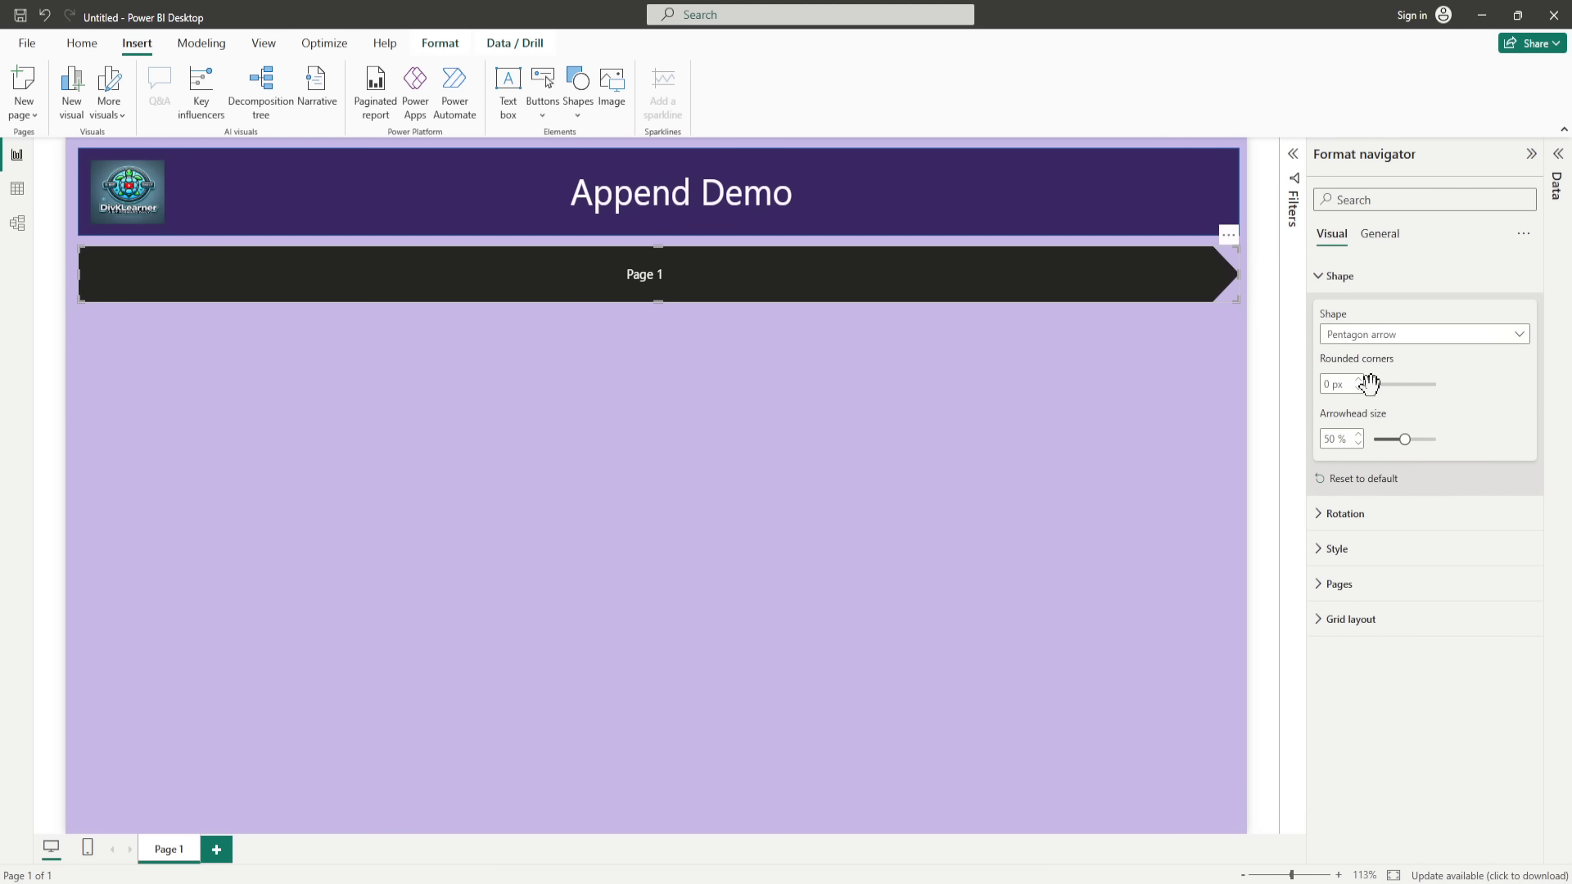
{"action": "left_click", "coordinate": [1404, 339]}
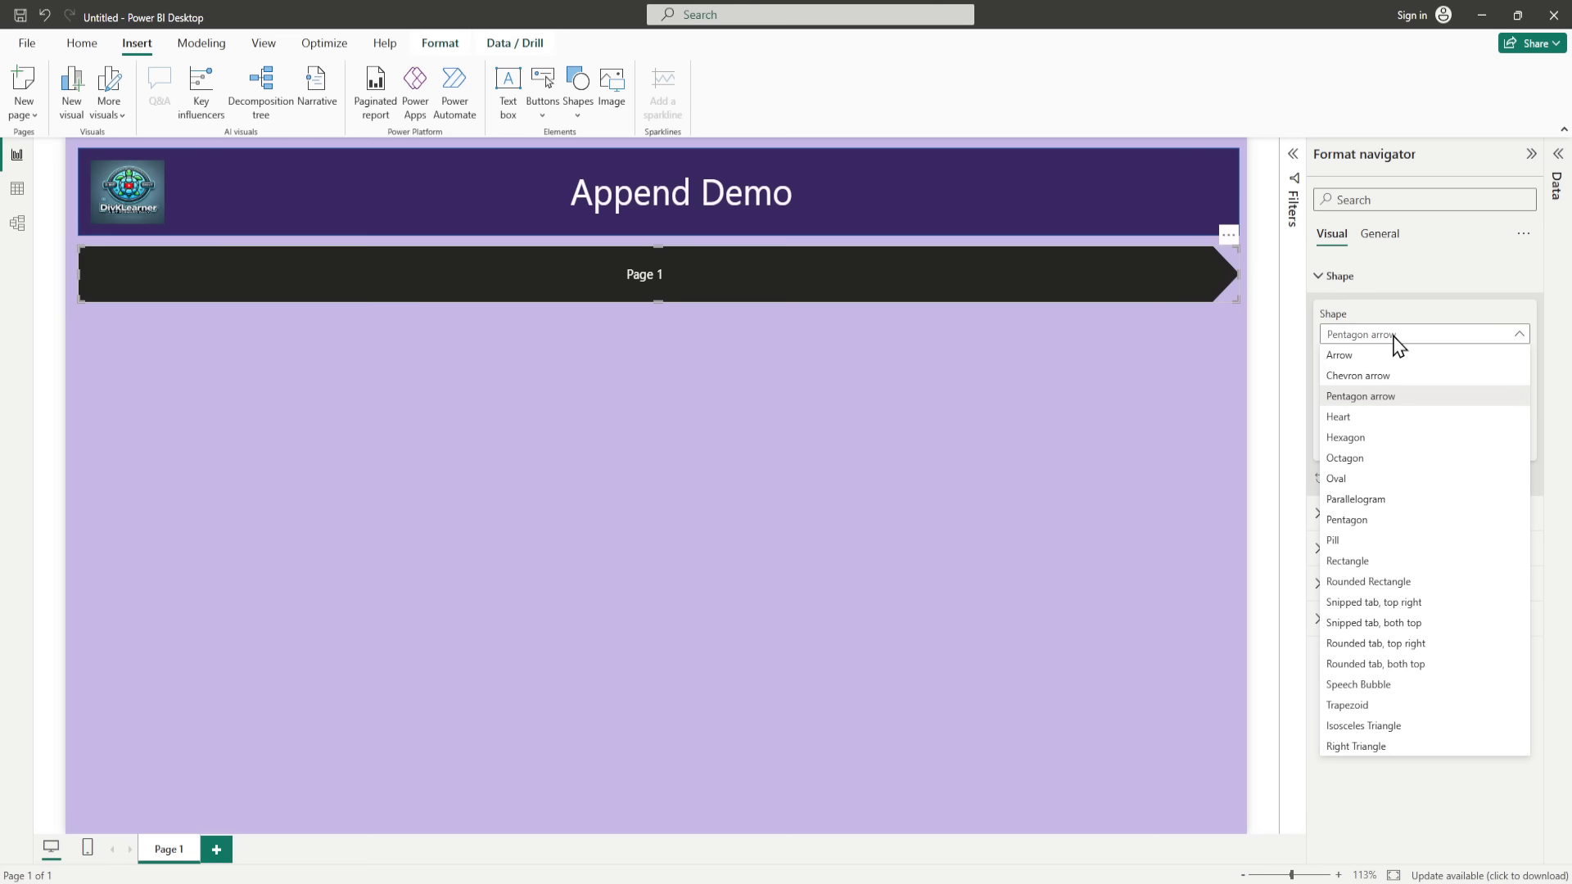
{"action": "left_click", "coordinate": [1410, 833]}
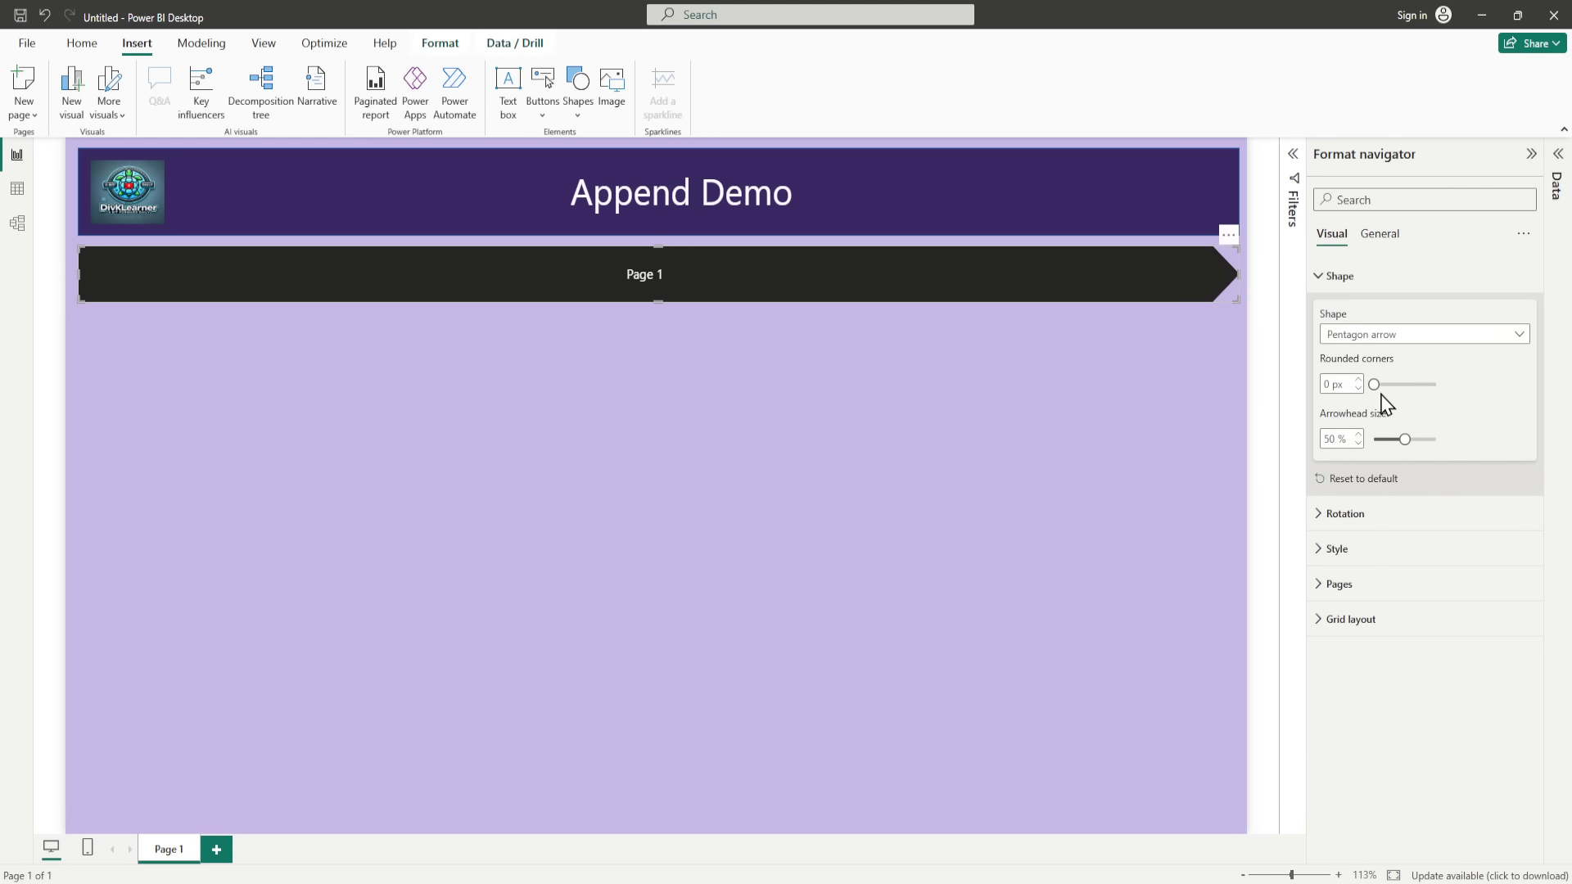
Step: Set the page navigator's shape rotation to 90 so the arrow points downward
{"action": "left_click", "coordinate": [1319, 516]}
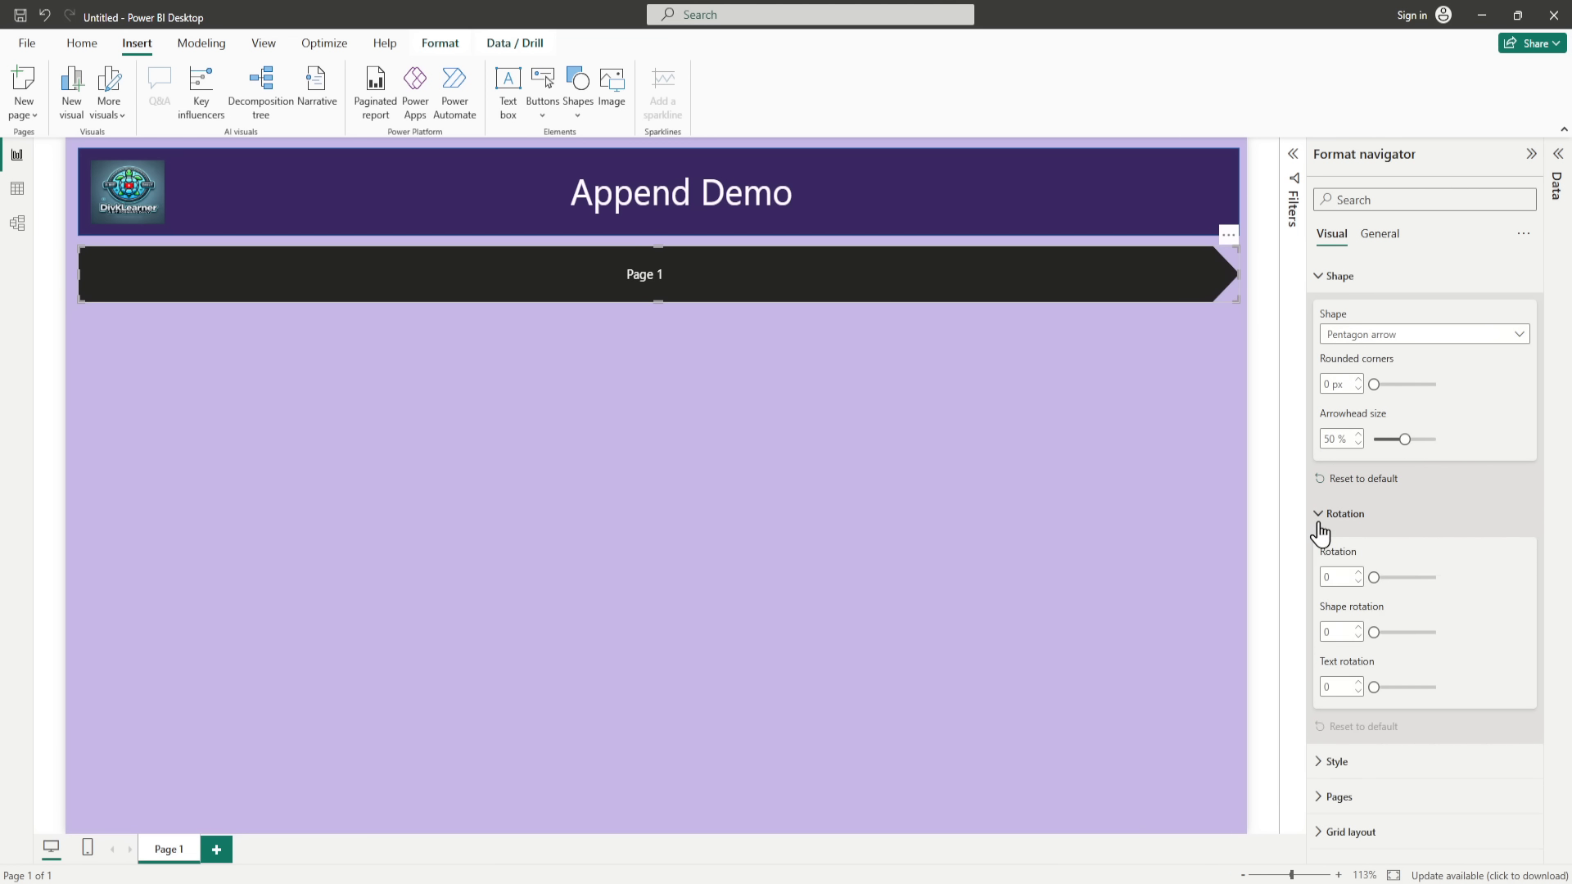
{"action": "left_click_drag", "start_coordinate": [1374, 632], "coordinate": [1393, 633]}
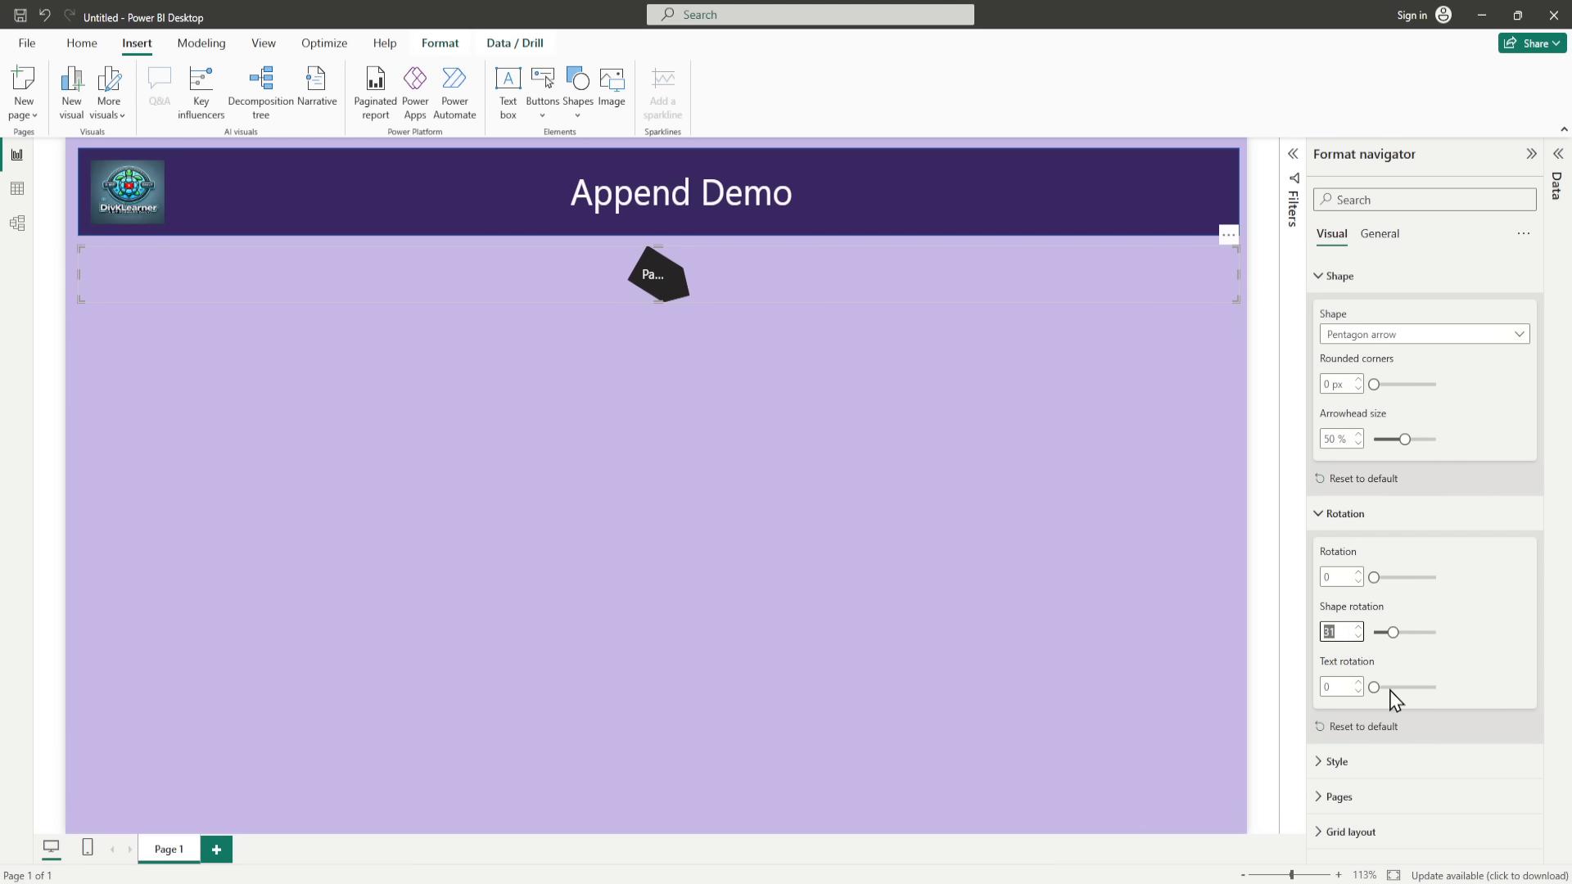
{"action": "type", "text": "90"}
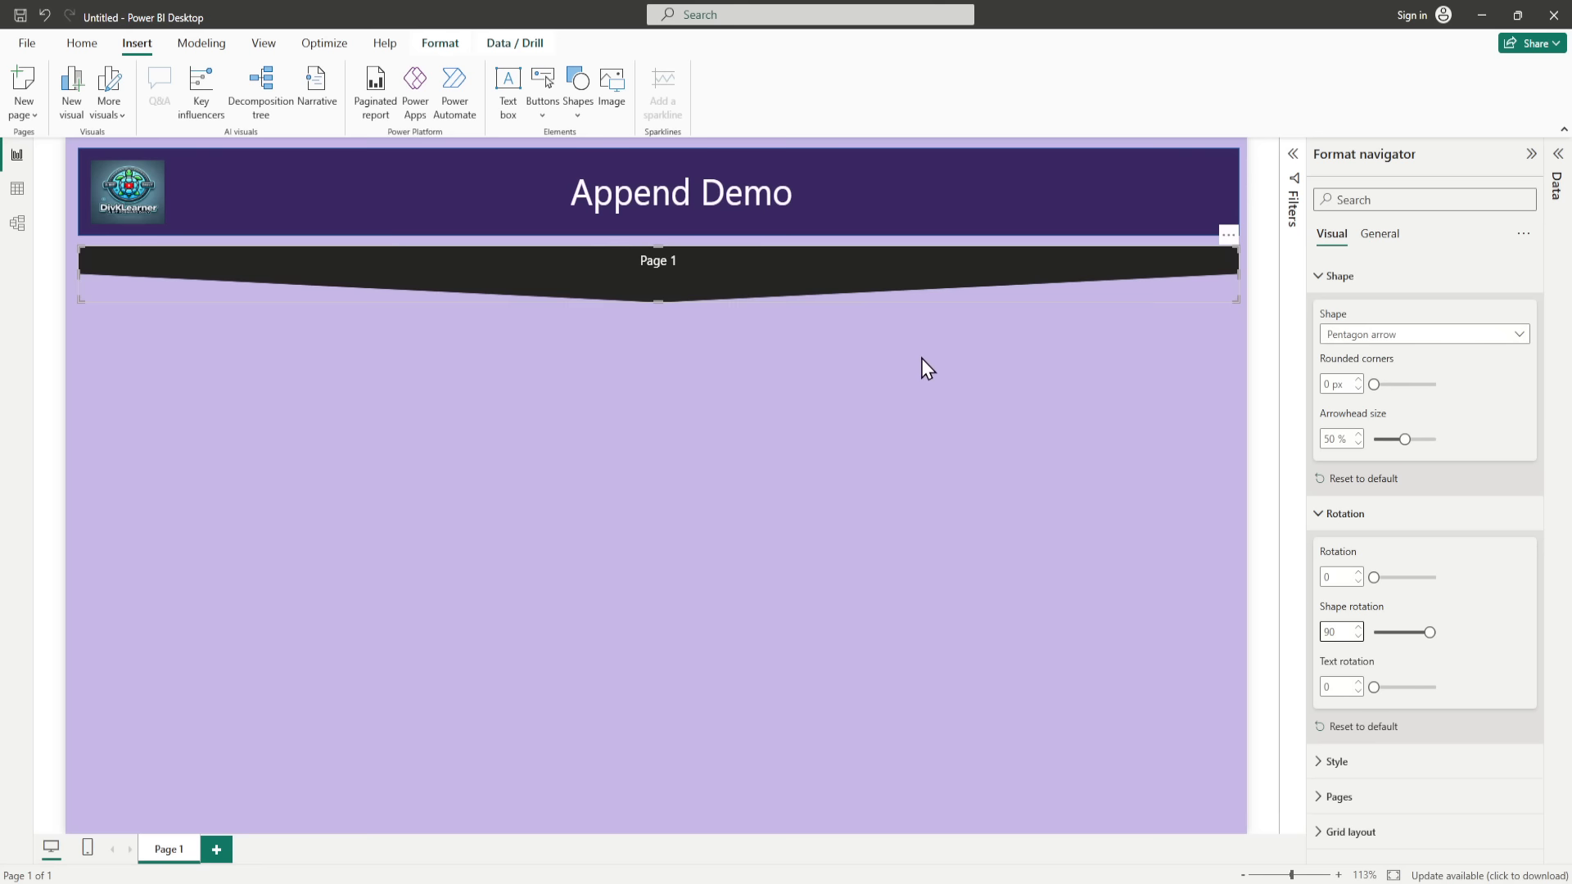
{"action": "left_click", "coordinate": [1324, 281]}
{"action": "left_click", "coordinate": [1321, 315]}
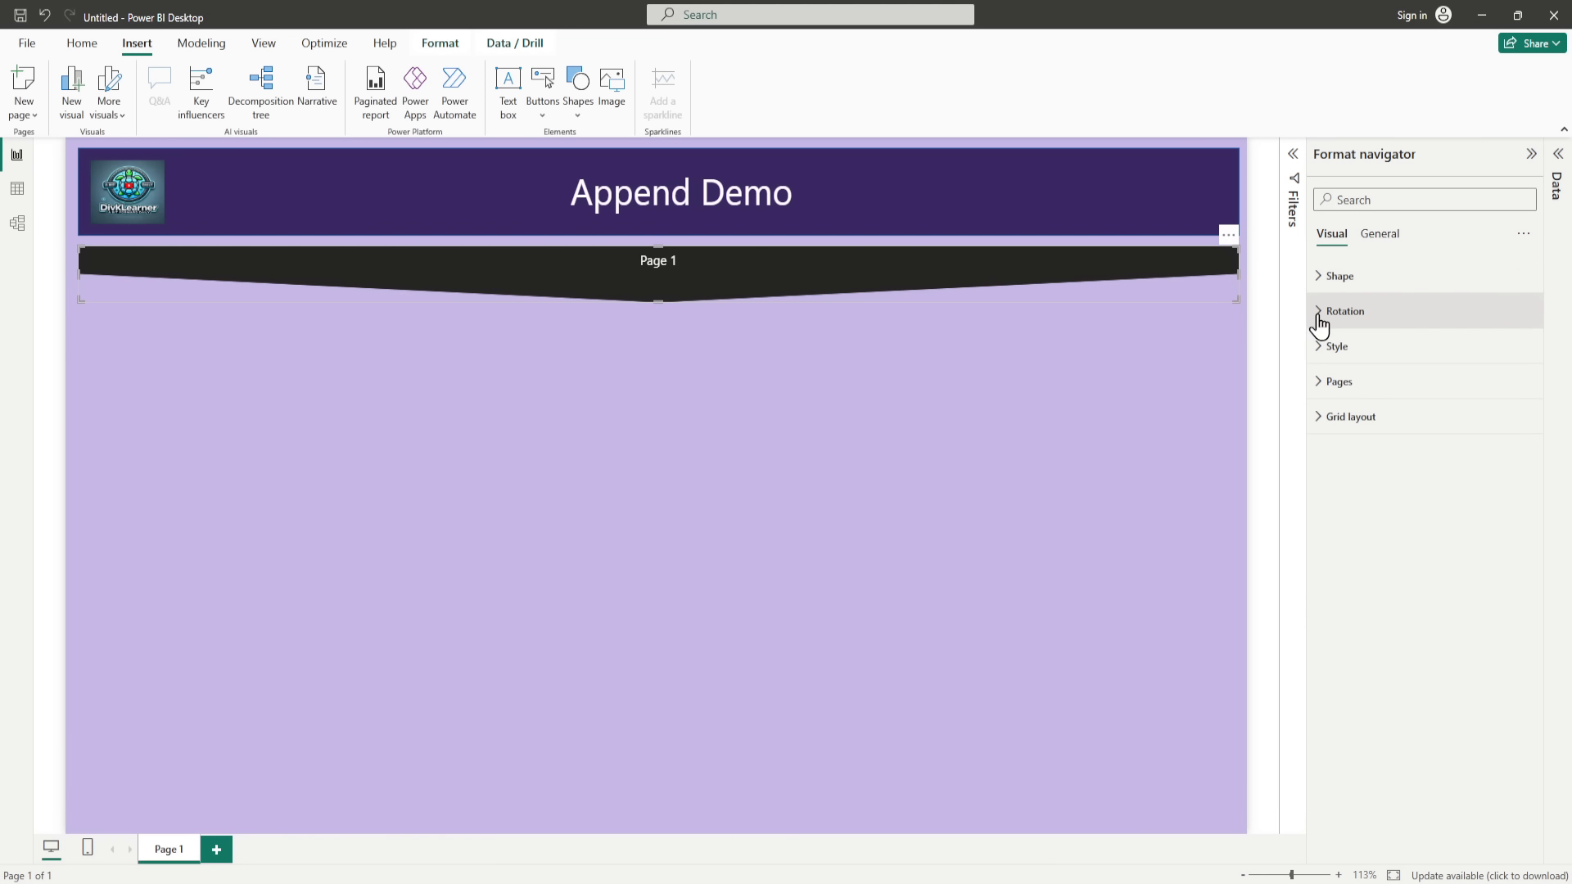
Step: Set the navigator's font colour for the Default state to the second-darkest purple theme shade
{"action": "left_click", "coordinate": [1320, 350]}
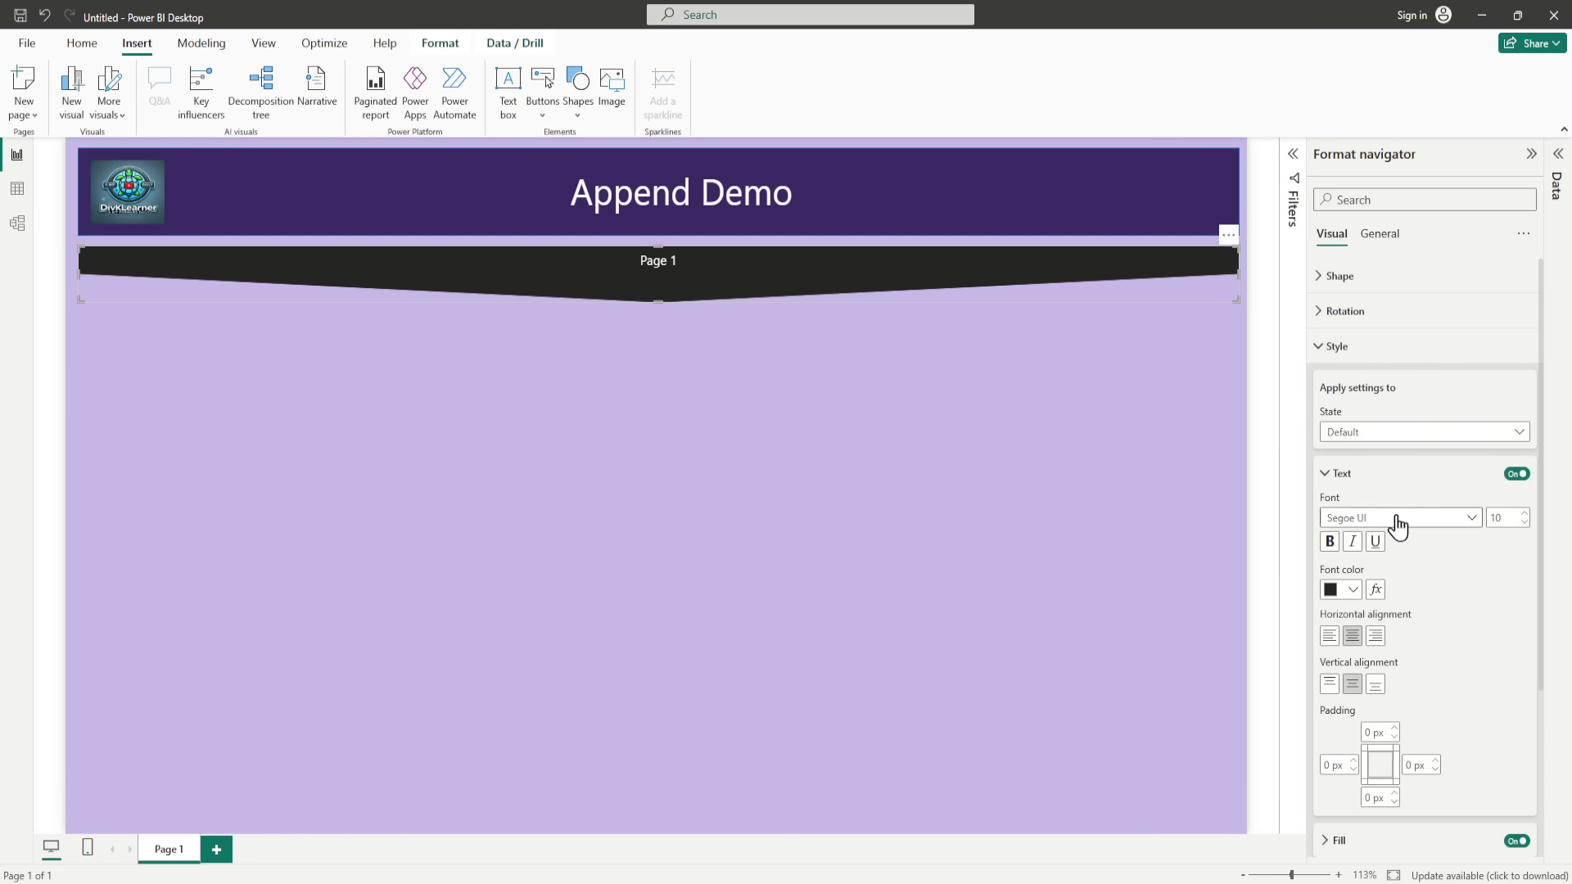
{"action": "left_click", "coordinate": [1353, 591]}
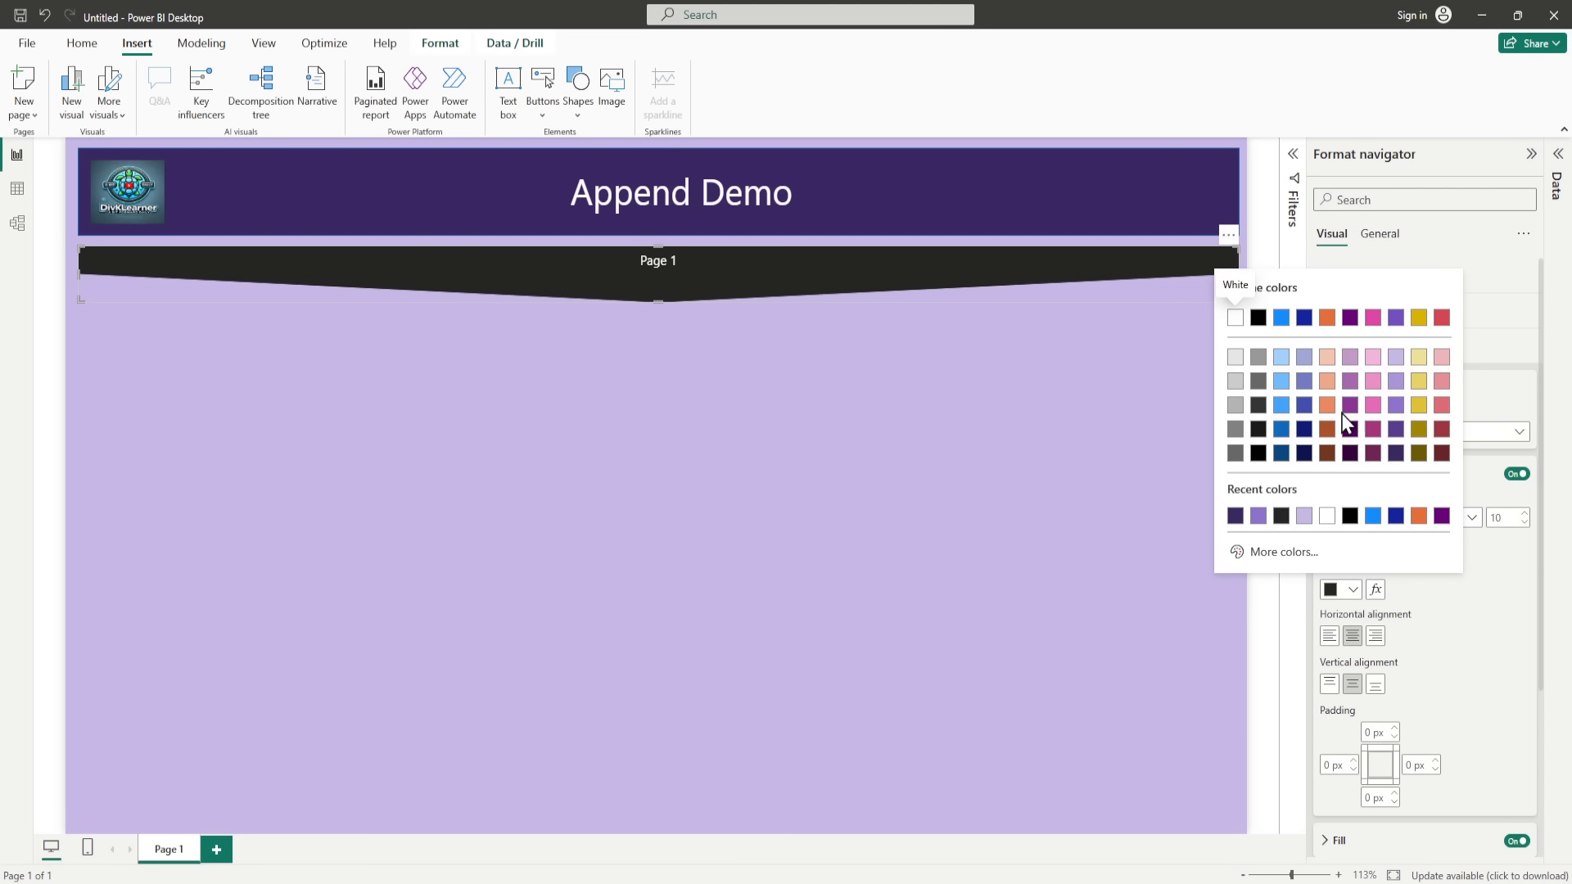
{"action": "left_click", "coordinate": [1397, 454]}
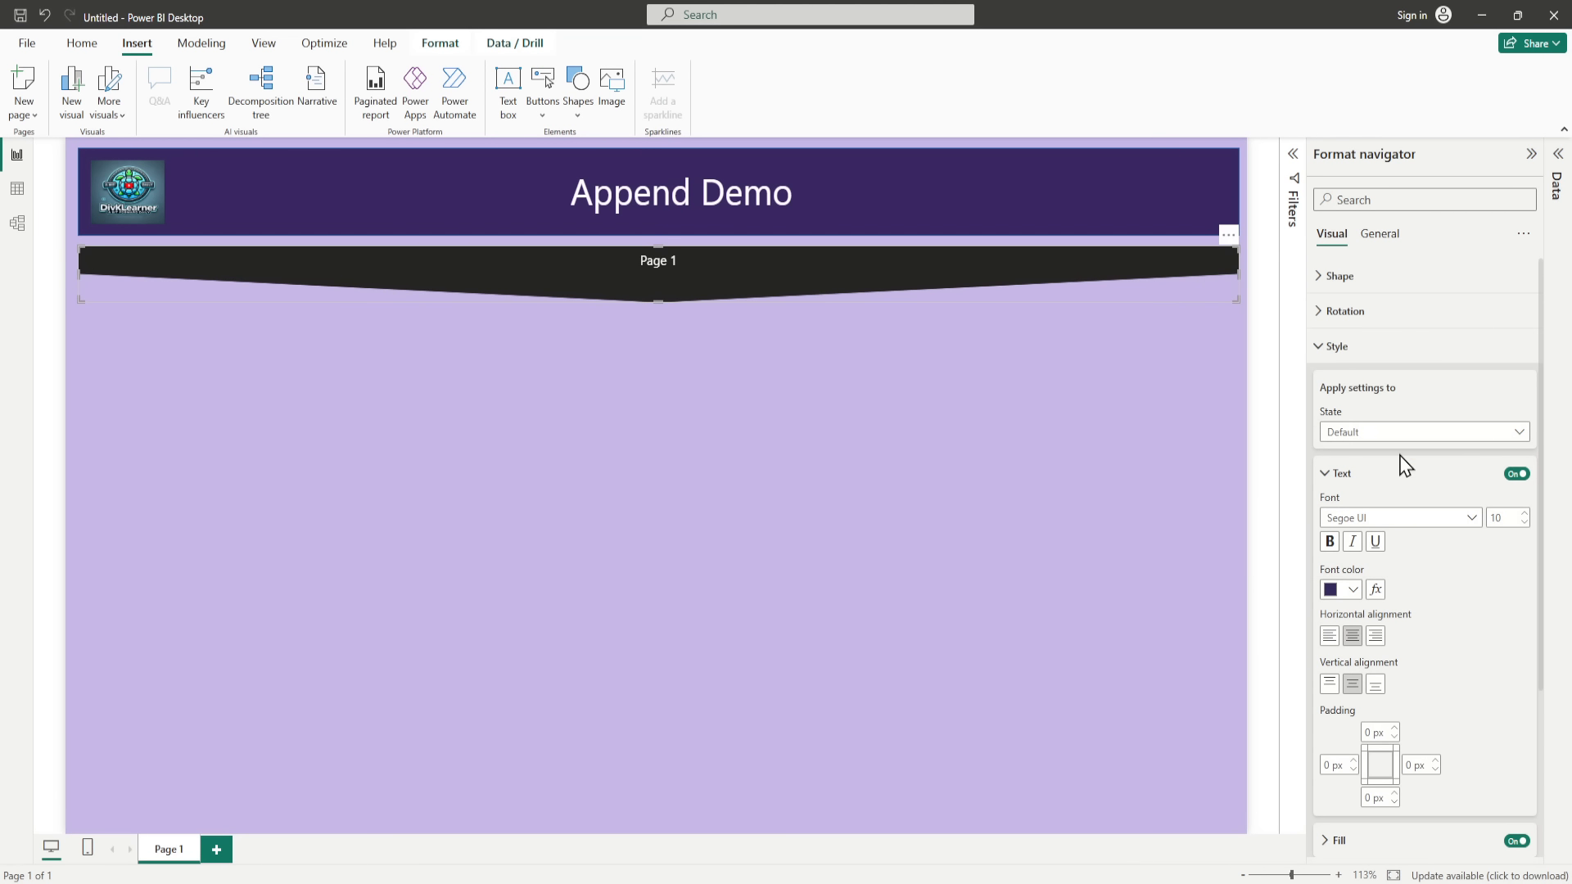
{"action": "left_click", "coordinate": [1357, 591]}
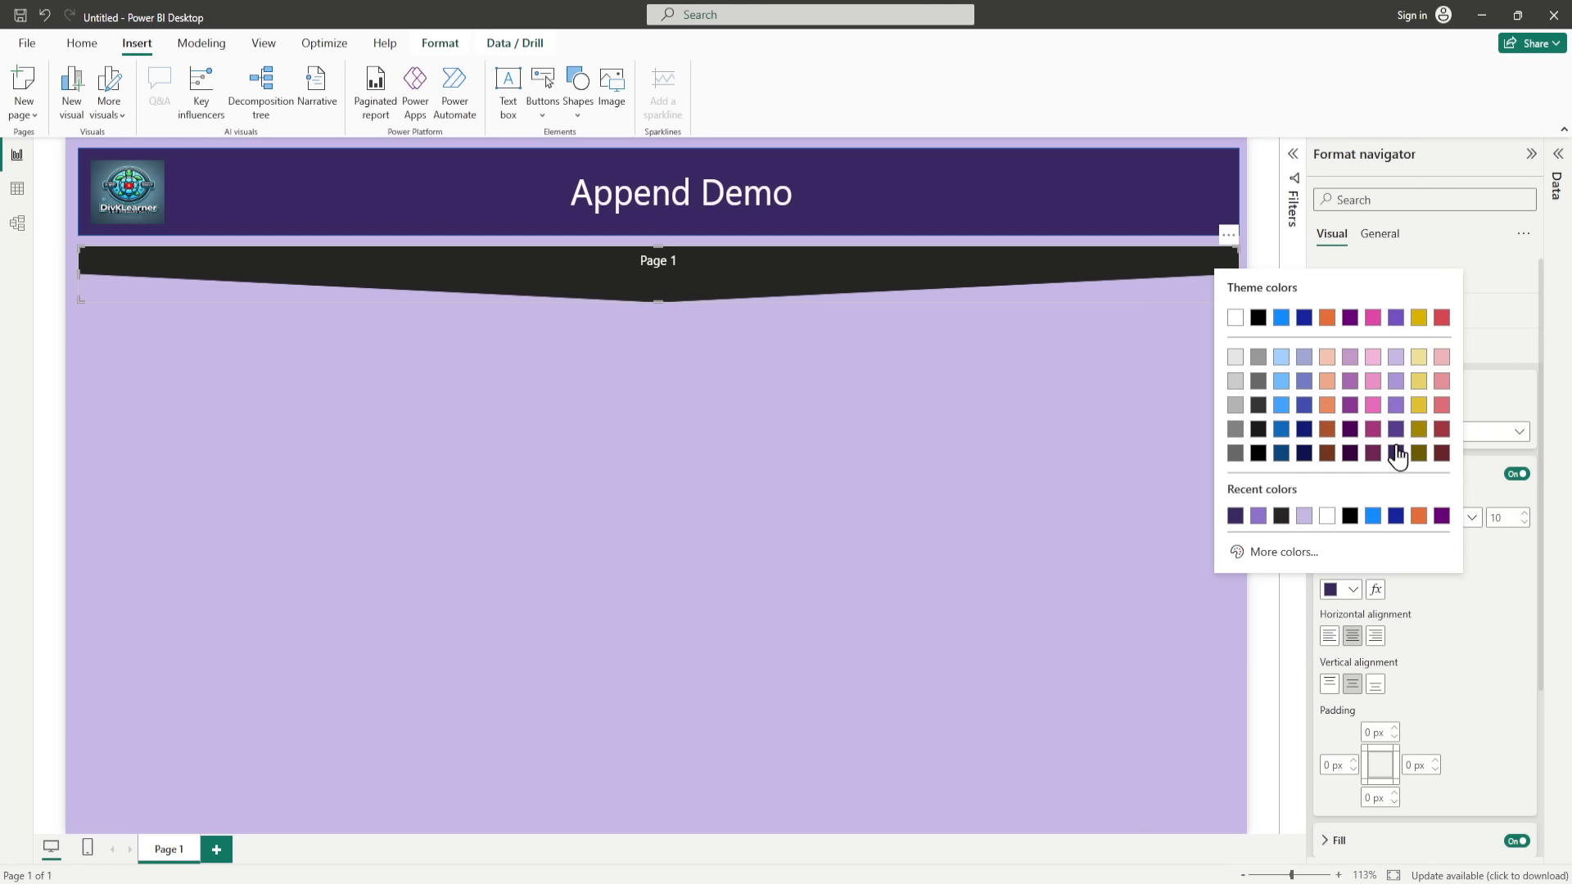
{"action": "left_click", "coordinate": [1397, 431]}
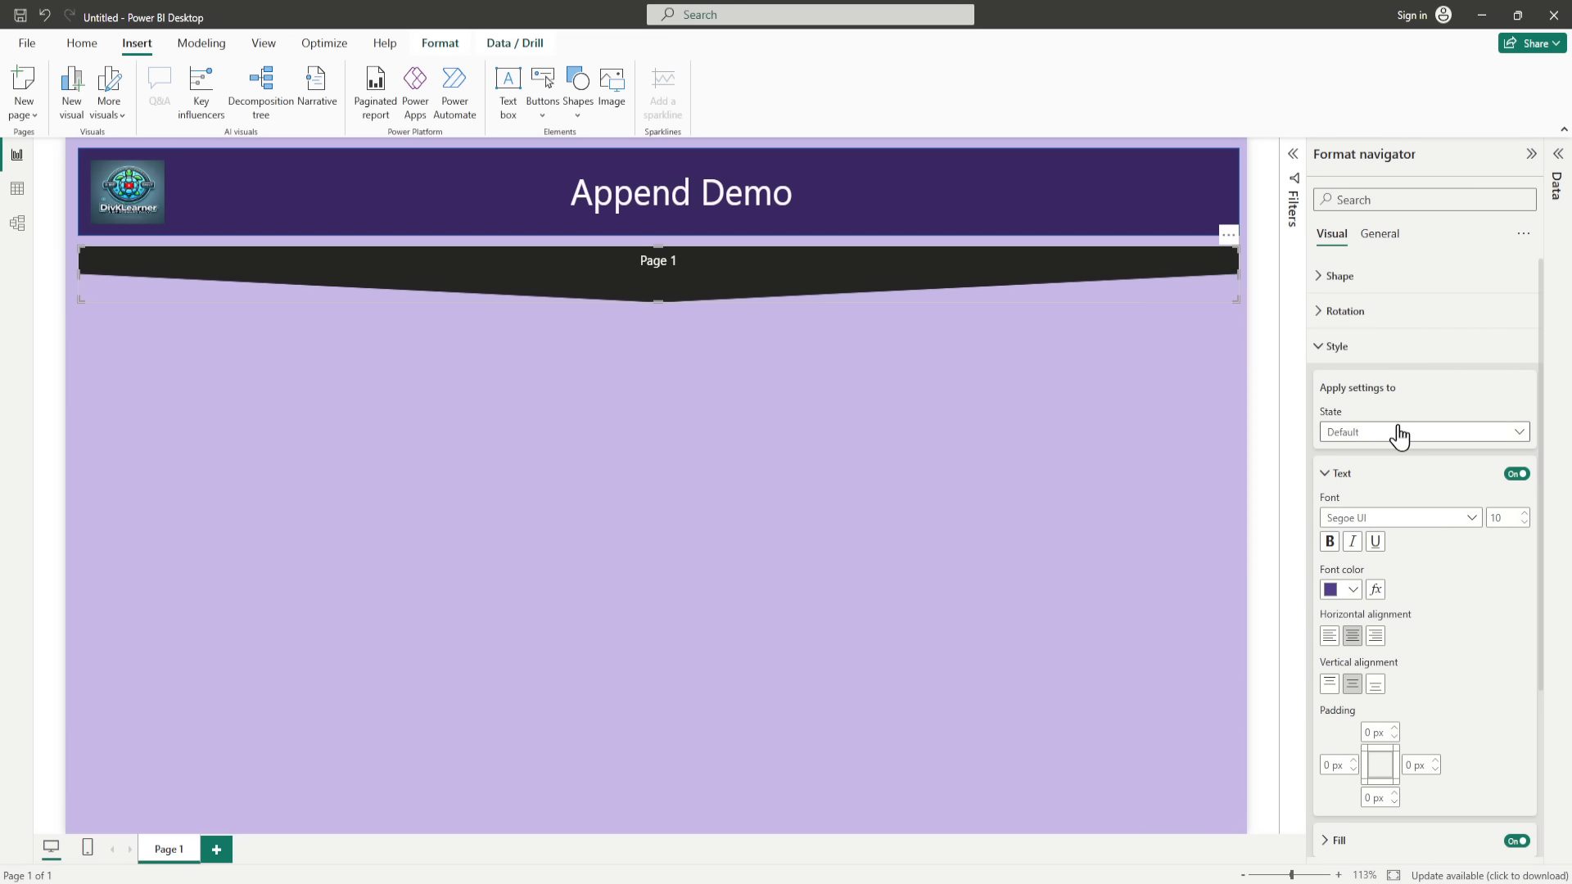
Step: Set the navigator's font colour for the Selected state to the lightest purple theme shade
{"action": "left_click", "coordinate": [1419, 443]}
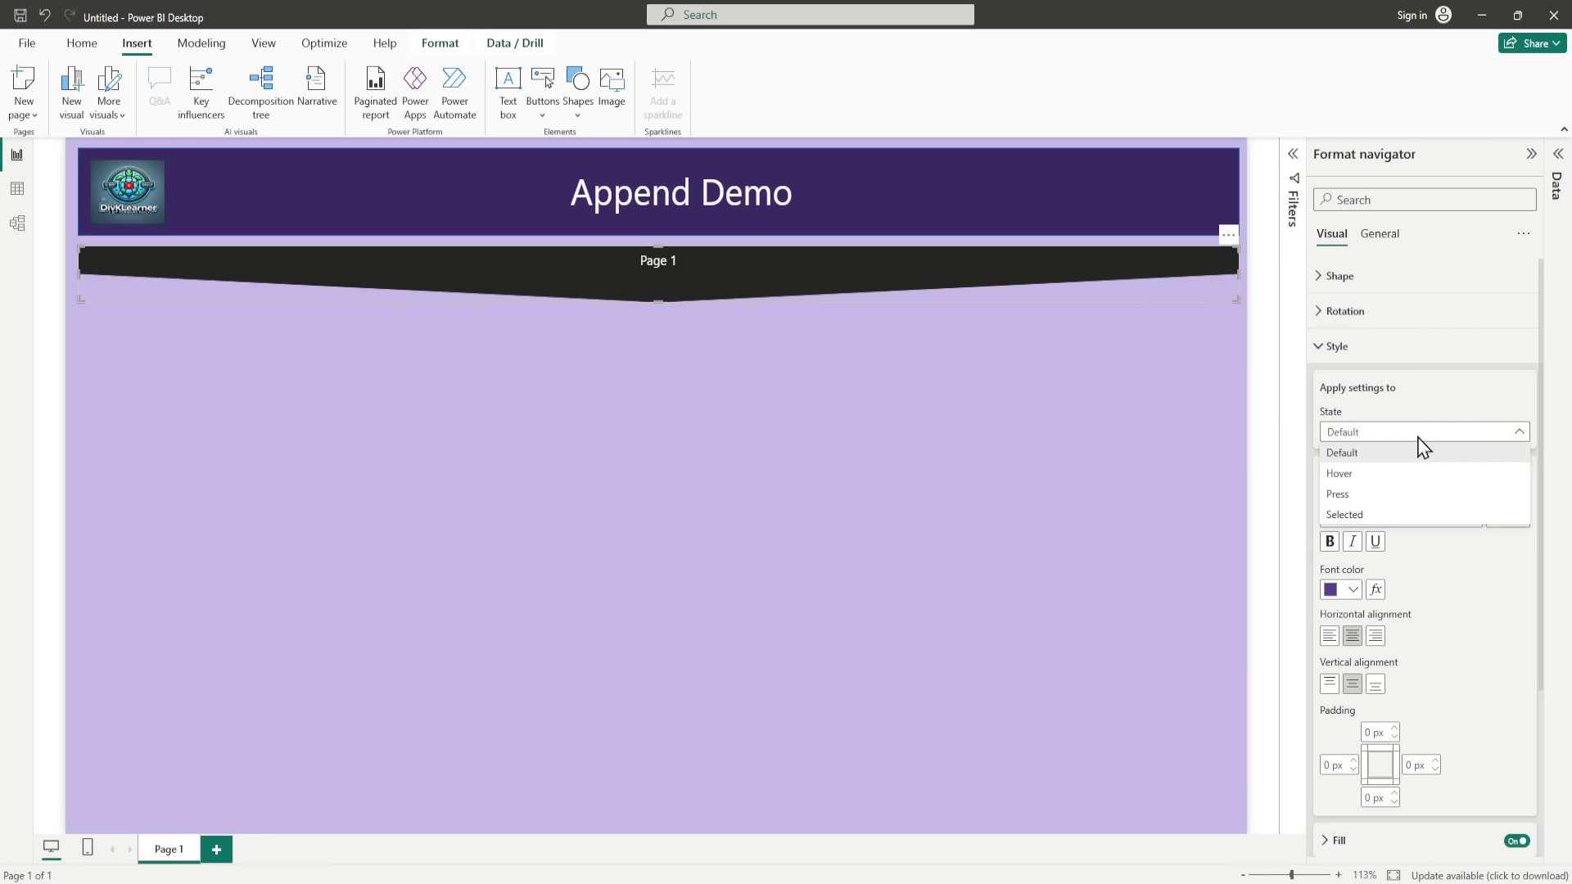
{"action": "left_click", "coordinate": [1364, 516]}
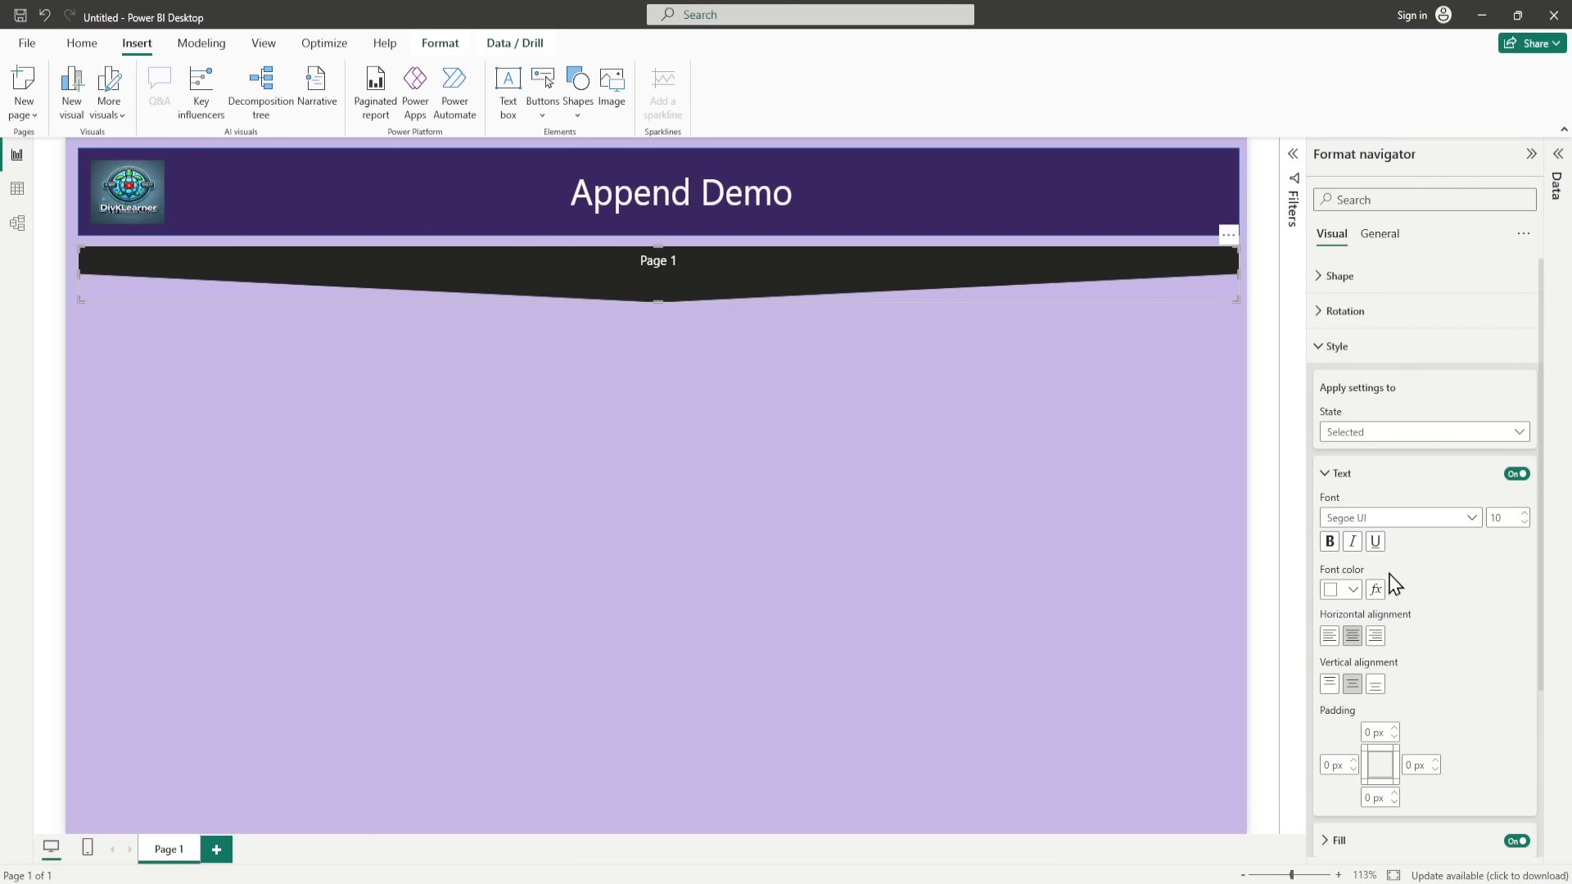
{"action": "left_click", "coordinate": [1416, 522]}
{"action": "left_click", "coordinate": [1417, 524]}
{"action": "left_click", "coordinate": [1358, 590]}
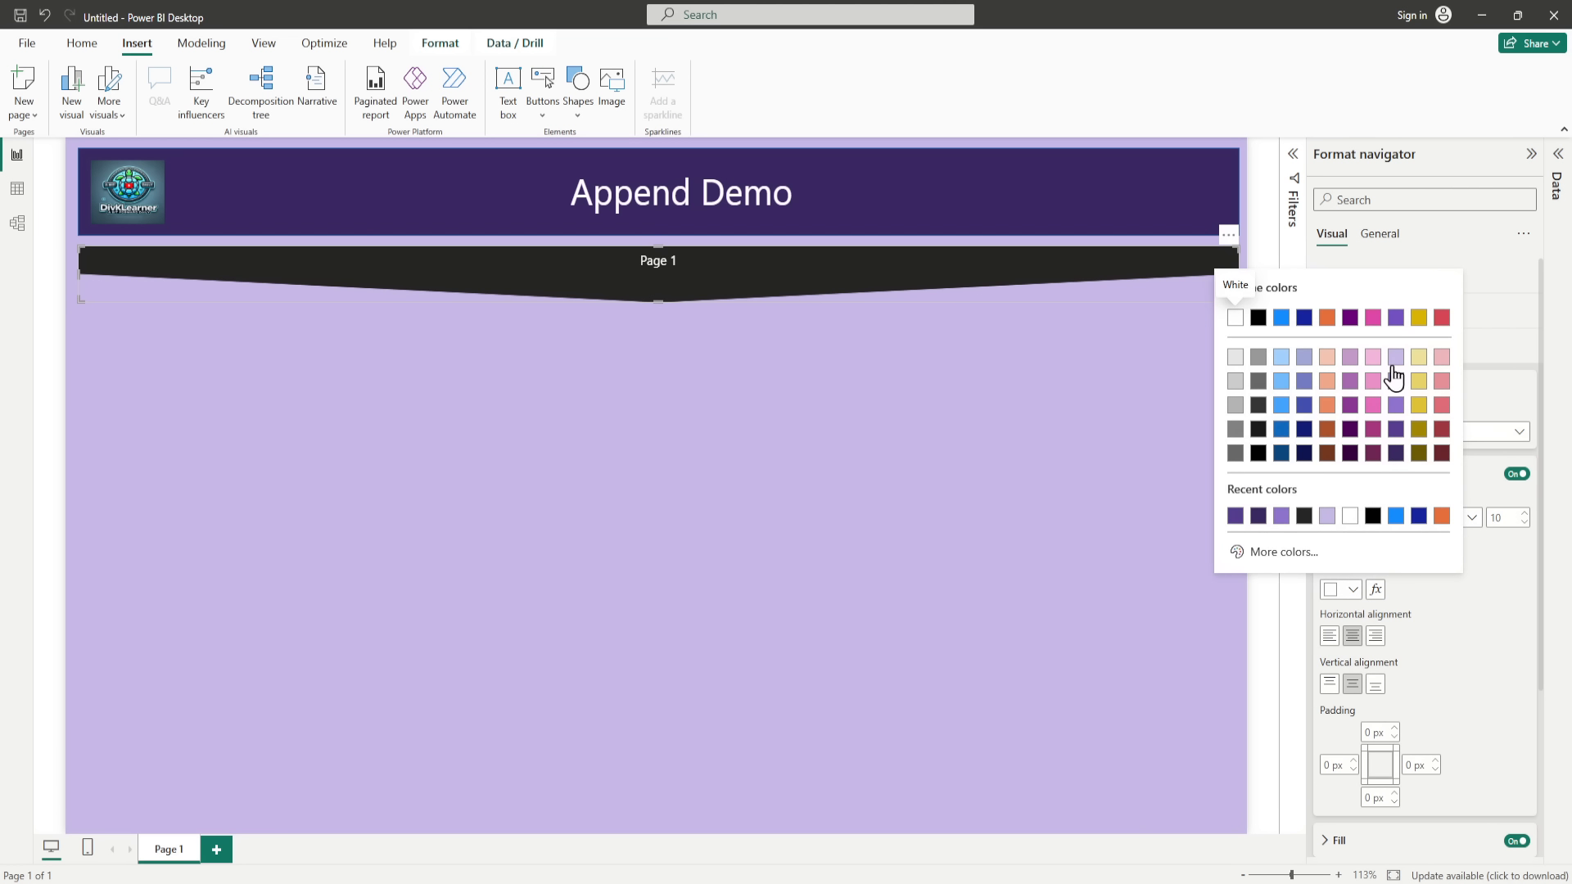
{"action": "left_click", "coordinate": [1395, 358]}
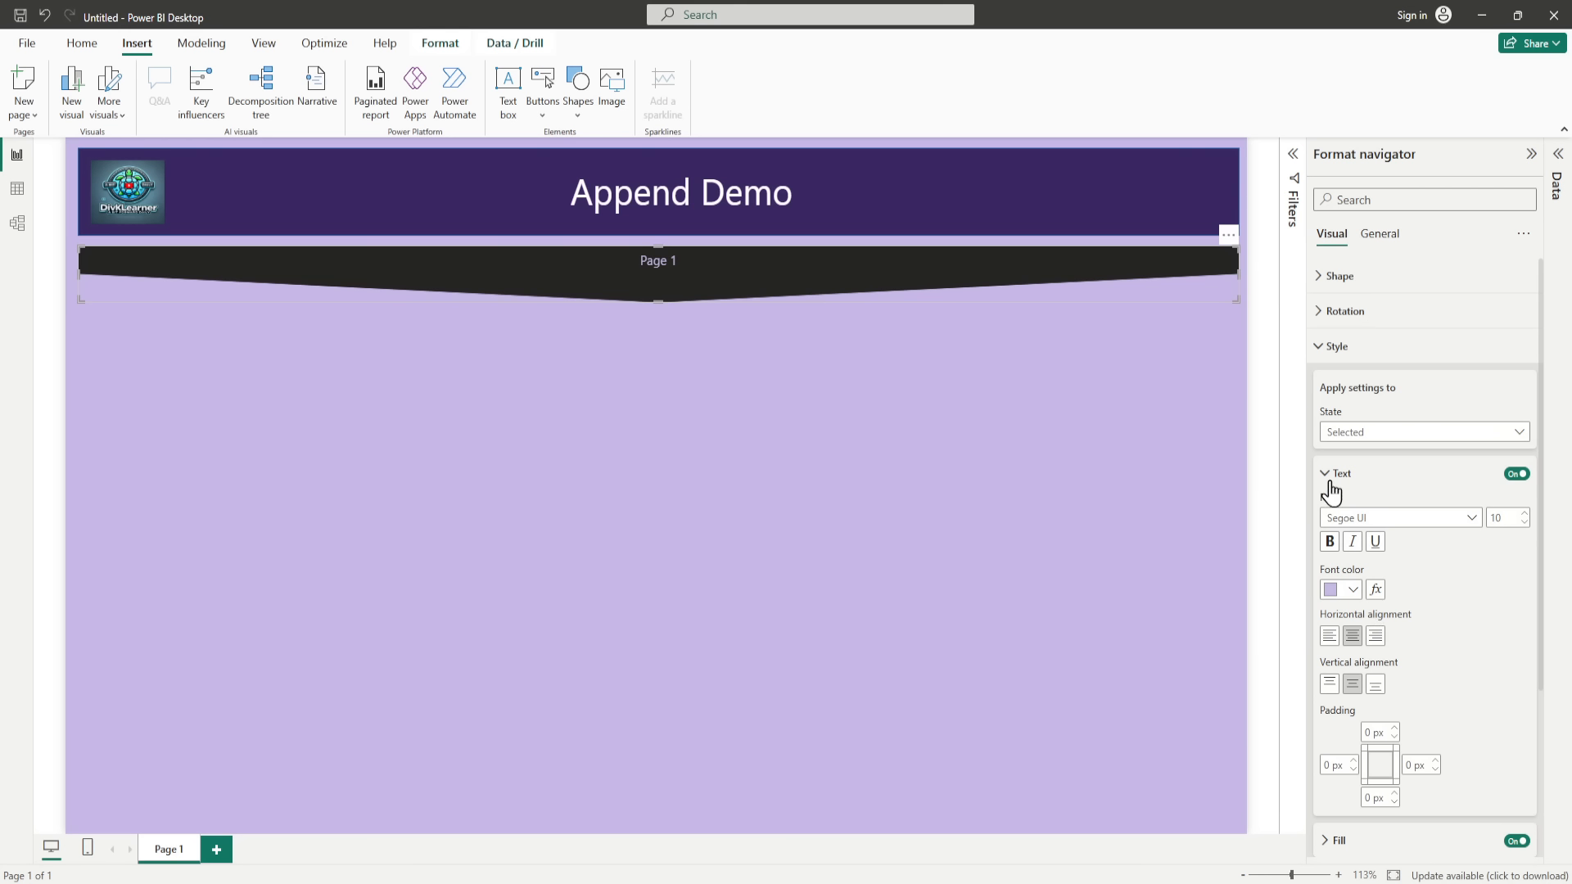
Step: Make the navigator's Selected-state text bold at font size 24 and increase the navigator's height so the text fits
{"action": "left_click", "coordinate": [1331, 541]}
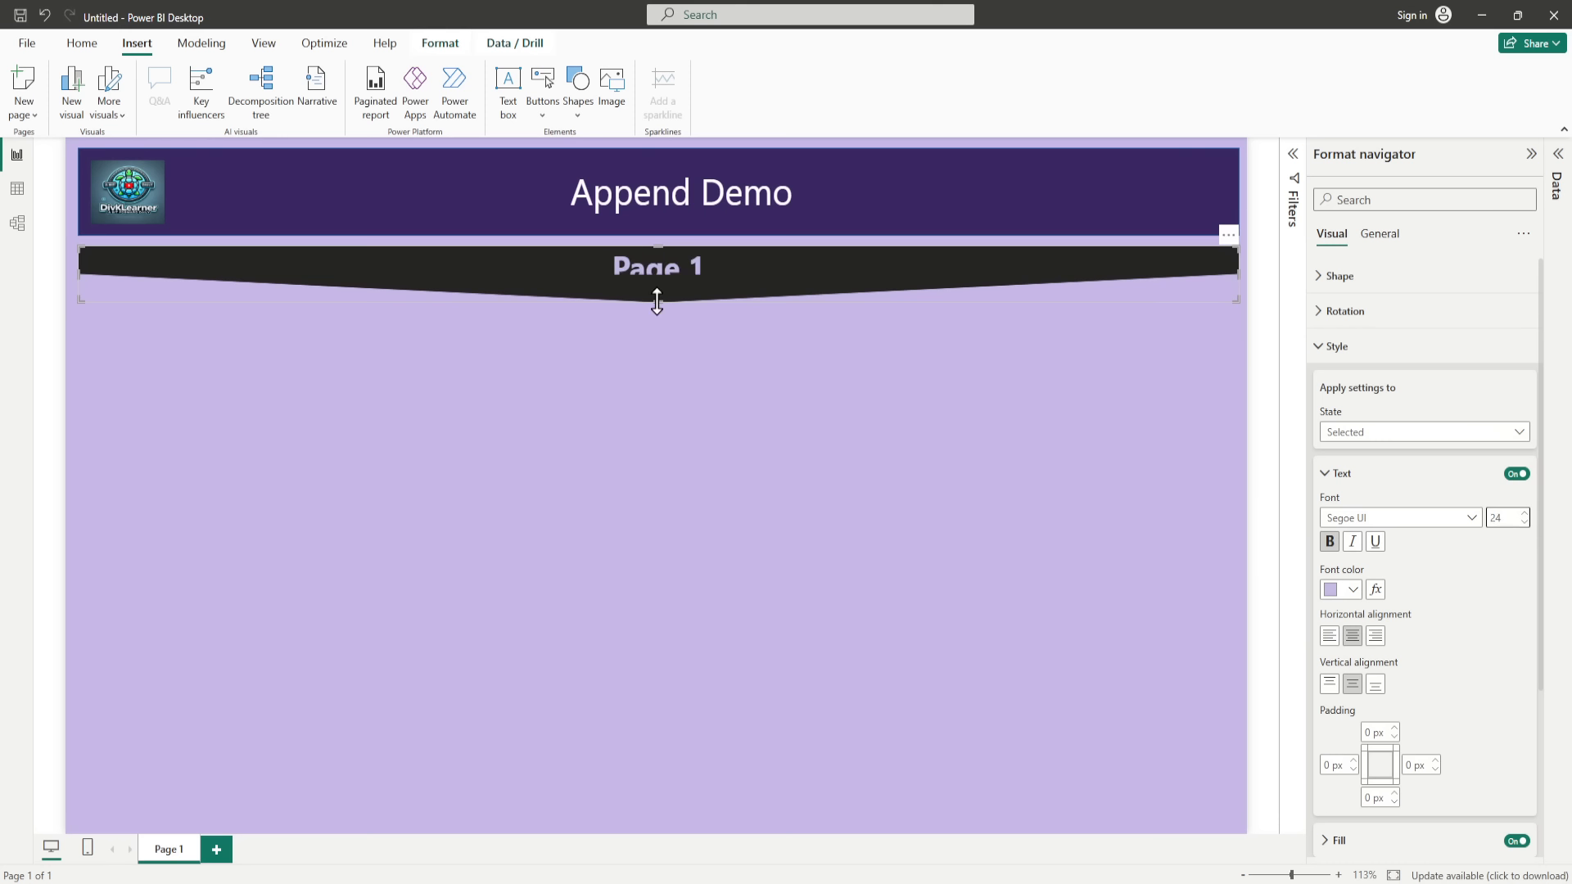
{"action": "left_click_drag", "start_coordinate": [657, 301], "coordinate": [654, 342]}
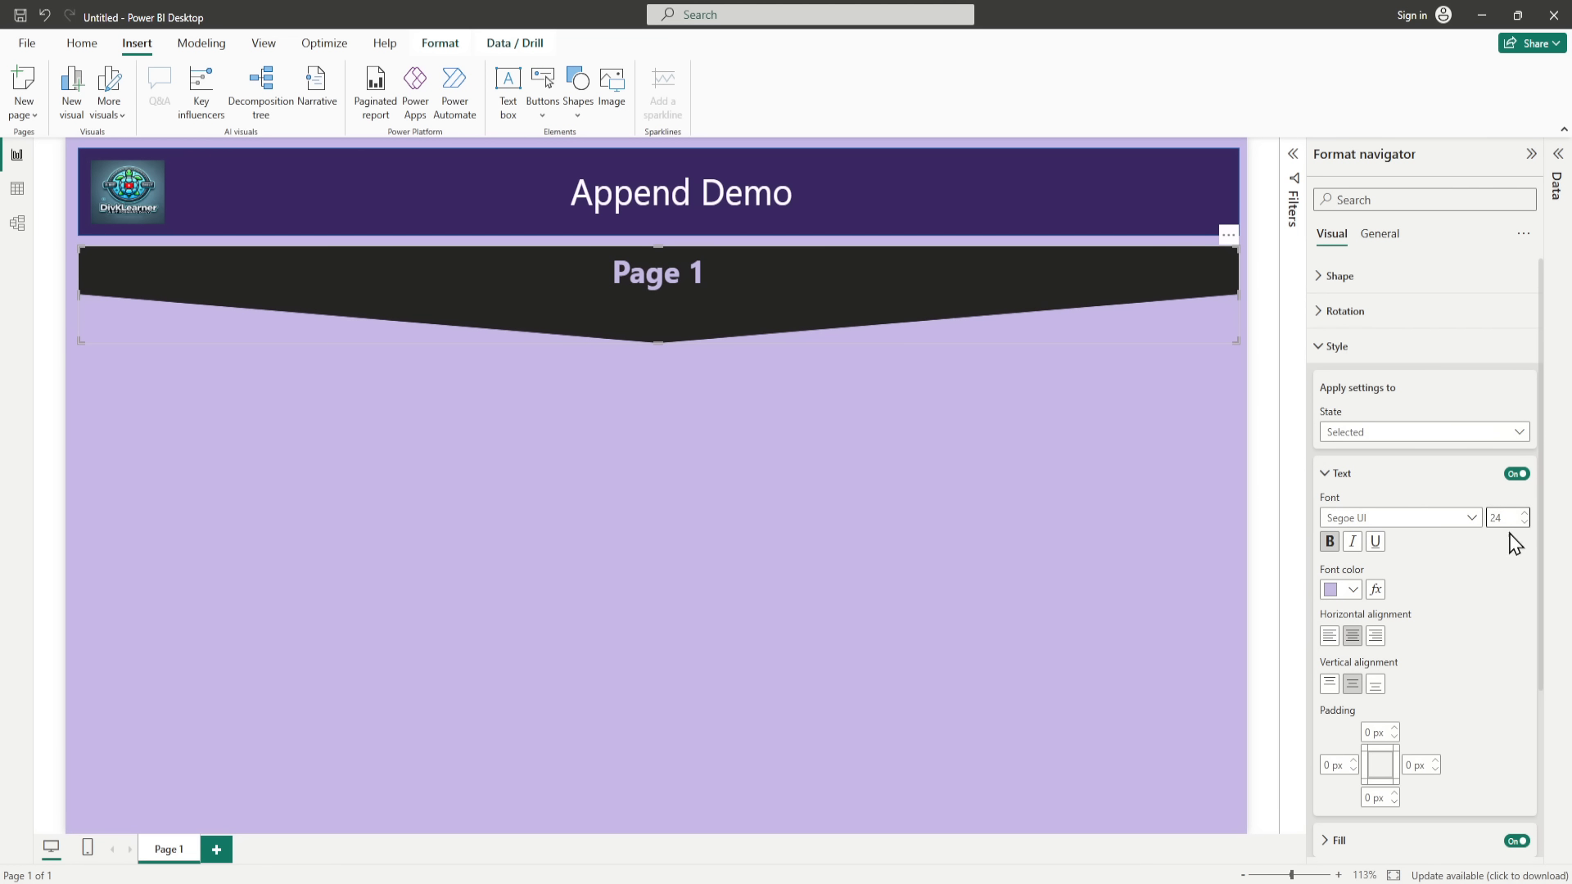
Step: Set the navigator's Selected-state fill to the darkest purple theme shade, matching the banner
{"action": "scroll", "coordinate": [1414, 588], "scroll_direction": "down", "scroll_amount": 3}
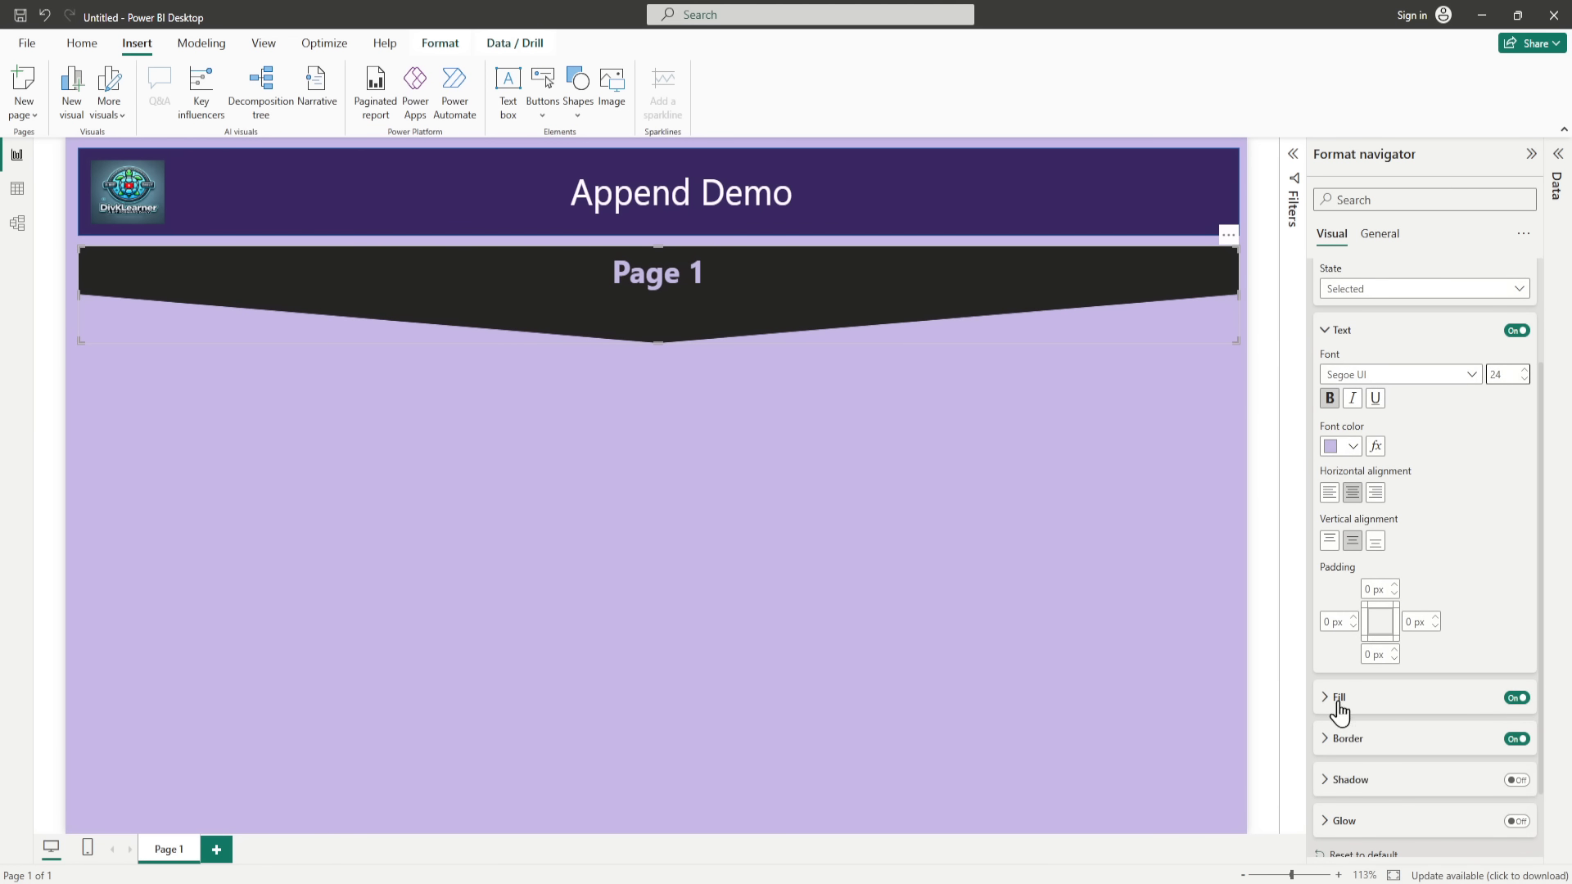
{"action": "left_click", "coordinate": [1324, 700]}
{"action": "scroll", "coordinate": [1429, 630], "scroll_direction": "down", "scroll_amount": 3}
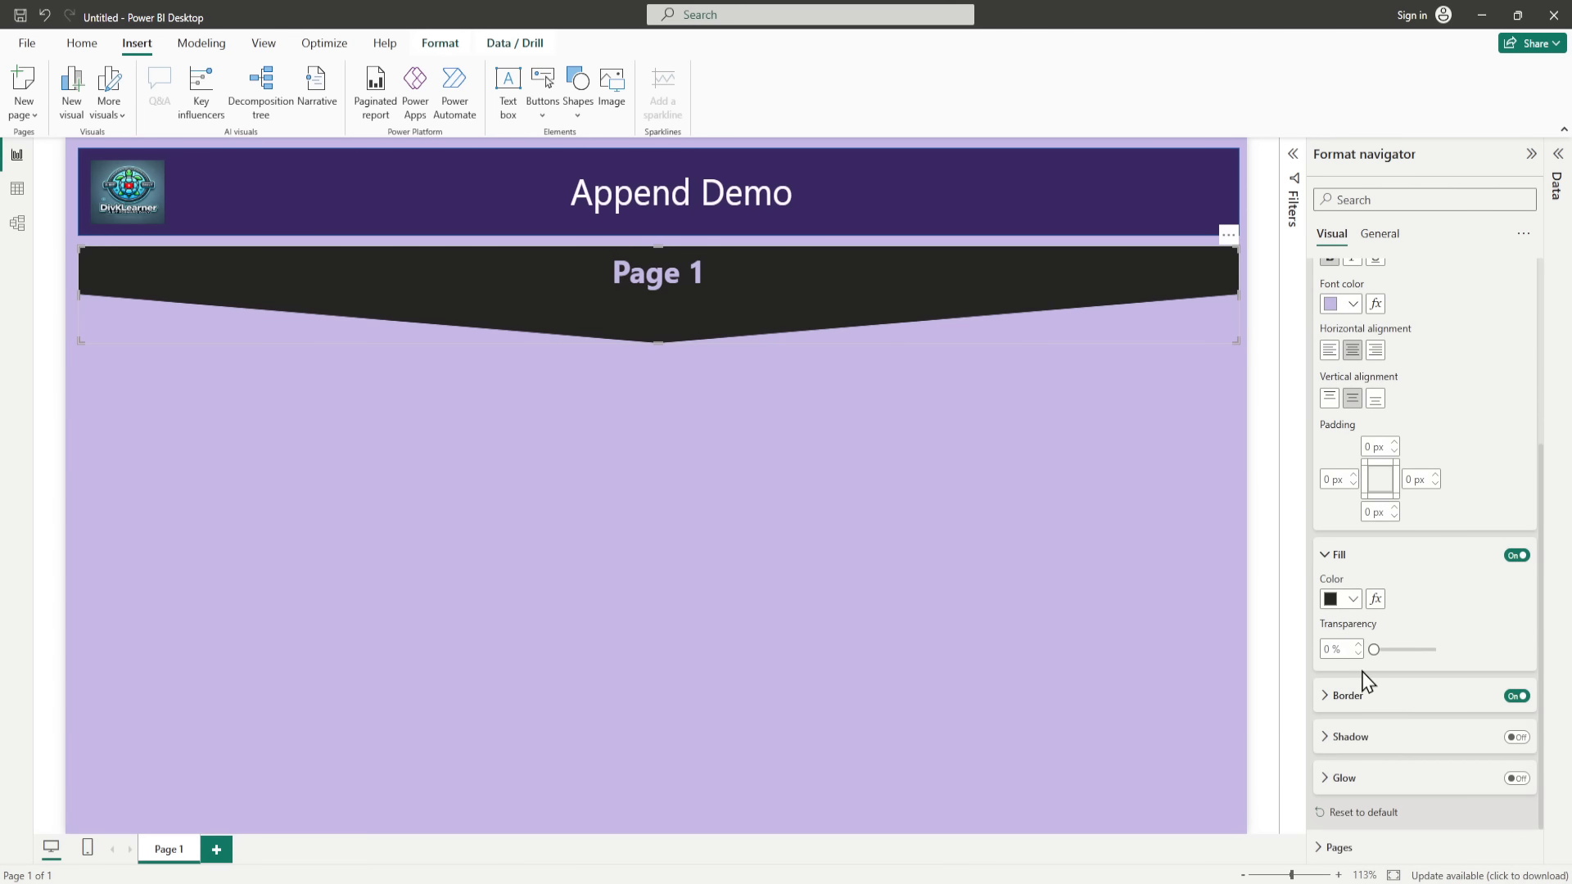
{"action": "left_click", "coordinate": [1352, 602]}
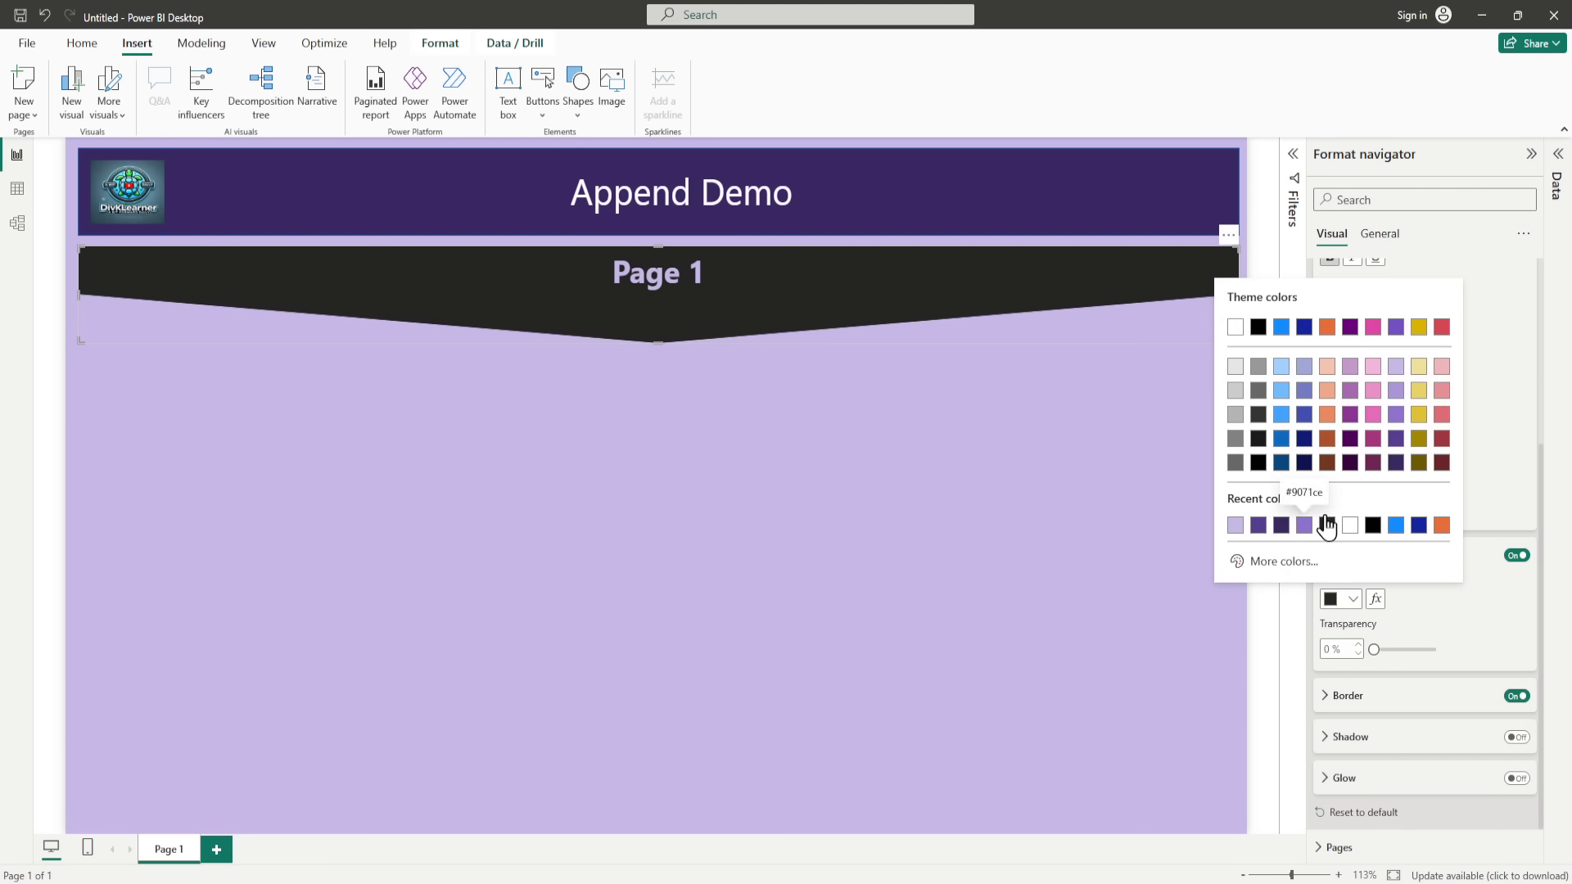
{"action": "left_click", "coordinate": [1396, 464]}
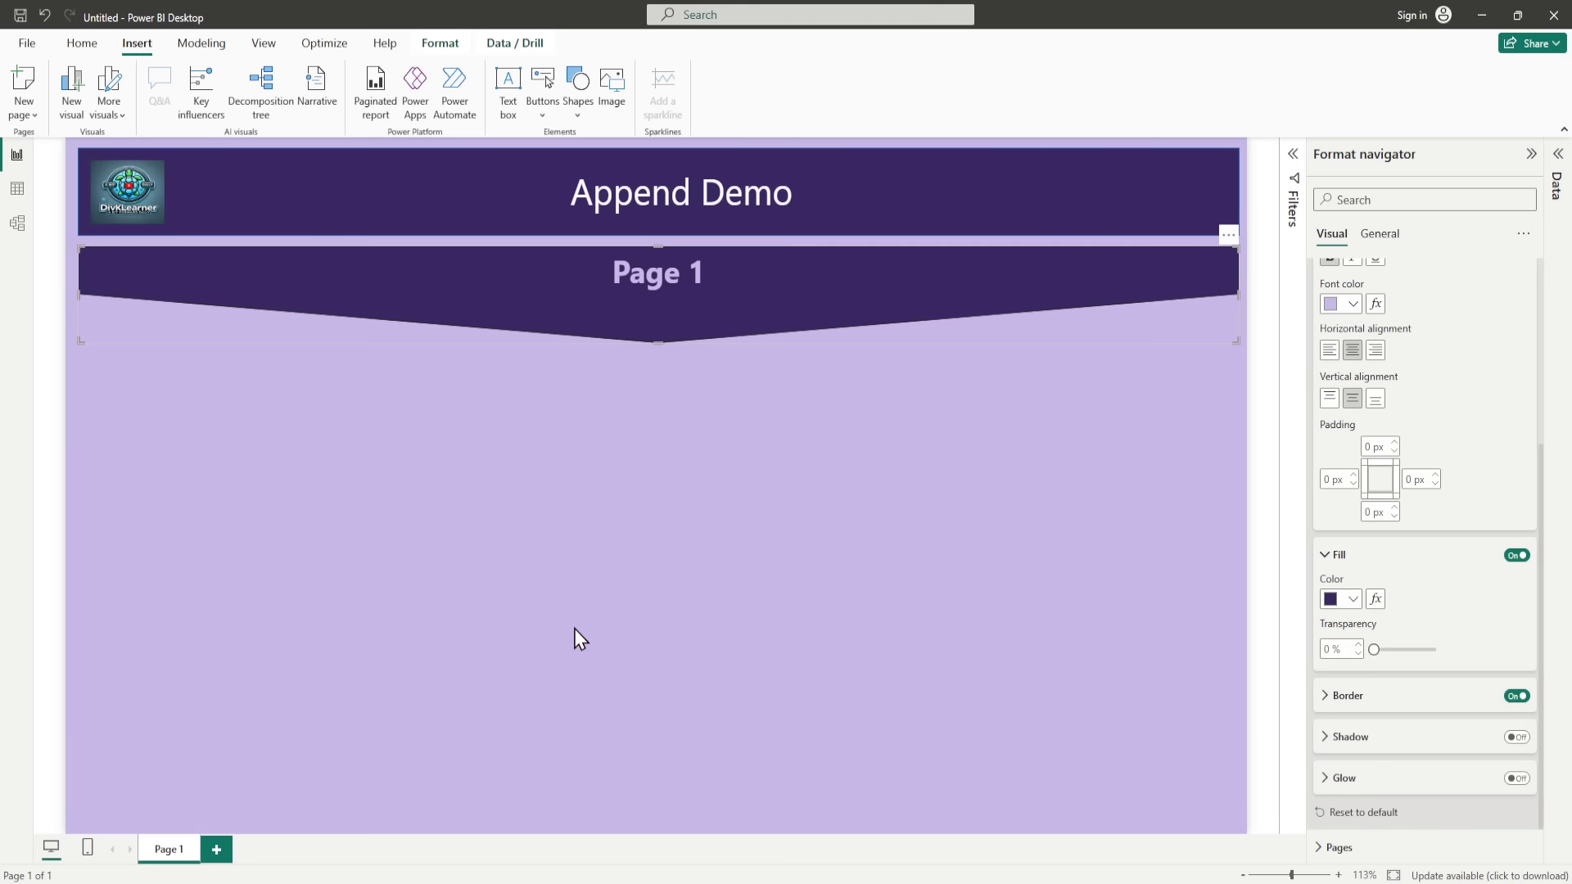
Step: Rename the report page Page 1 as Append Demo
{"action": "double_click", "coordinate": [166, 854]}
{"action": "type", "text": "Apopend"}
{"action": "left_click", "coordinate": [779, 588]}
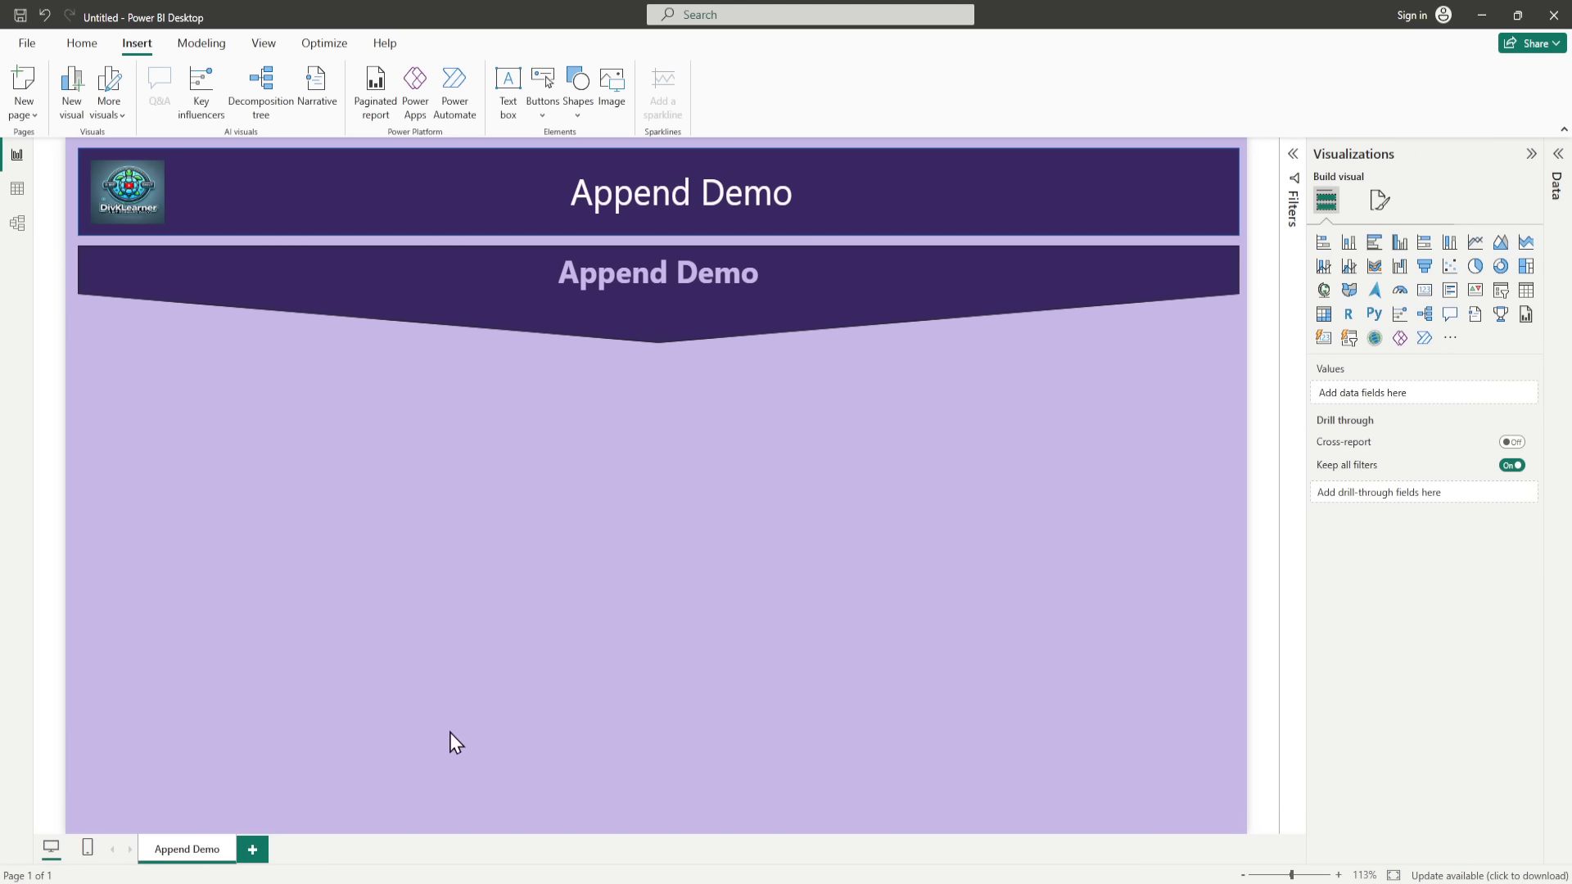
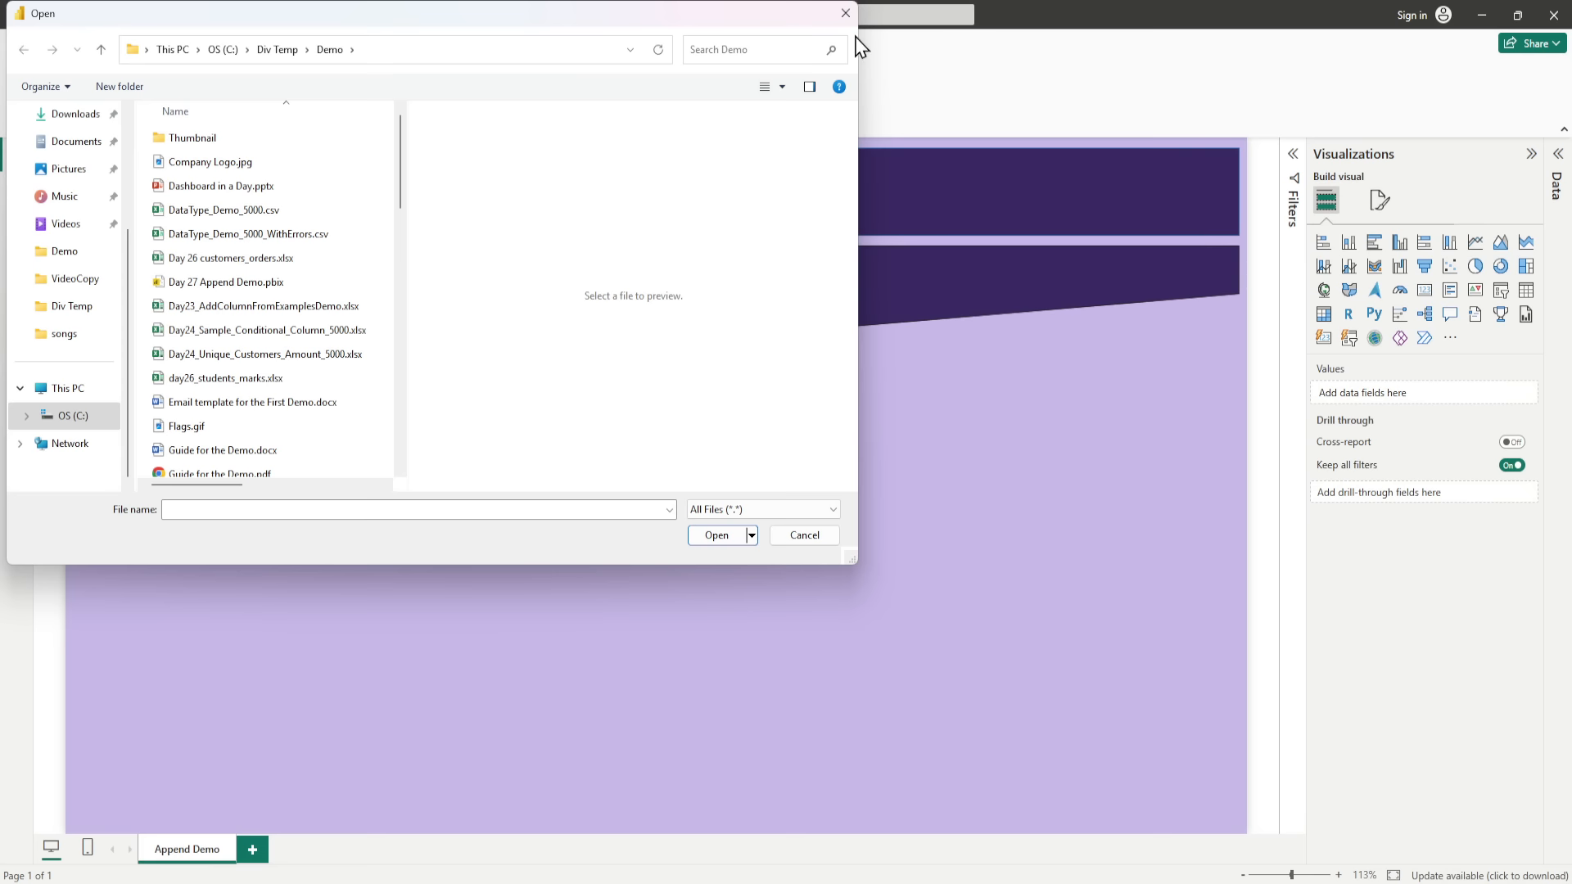
{"action": "left_click", "coordinate": [844, 13]}
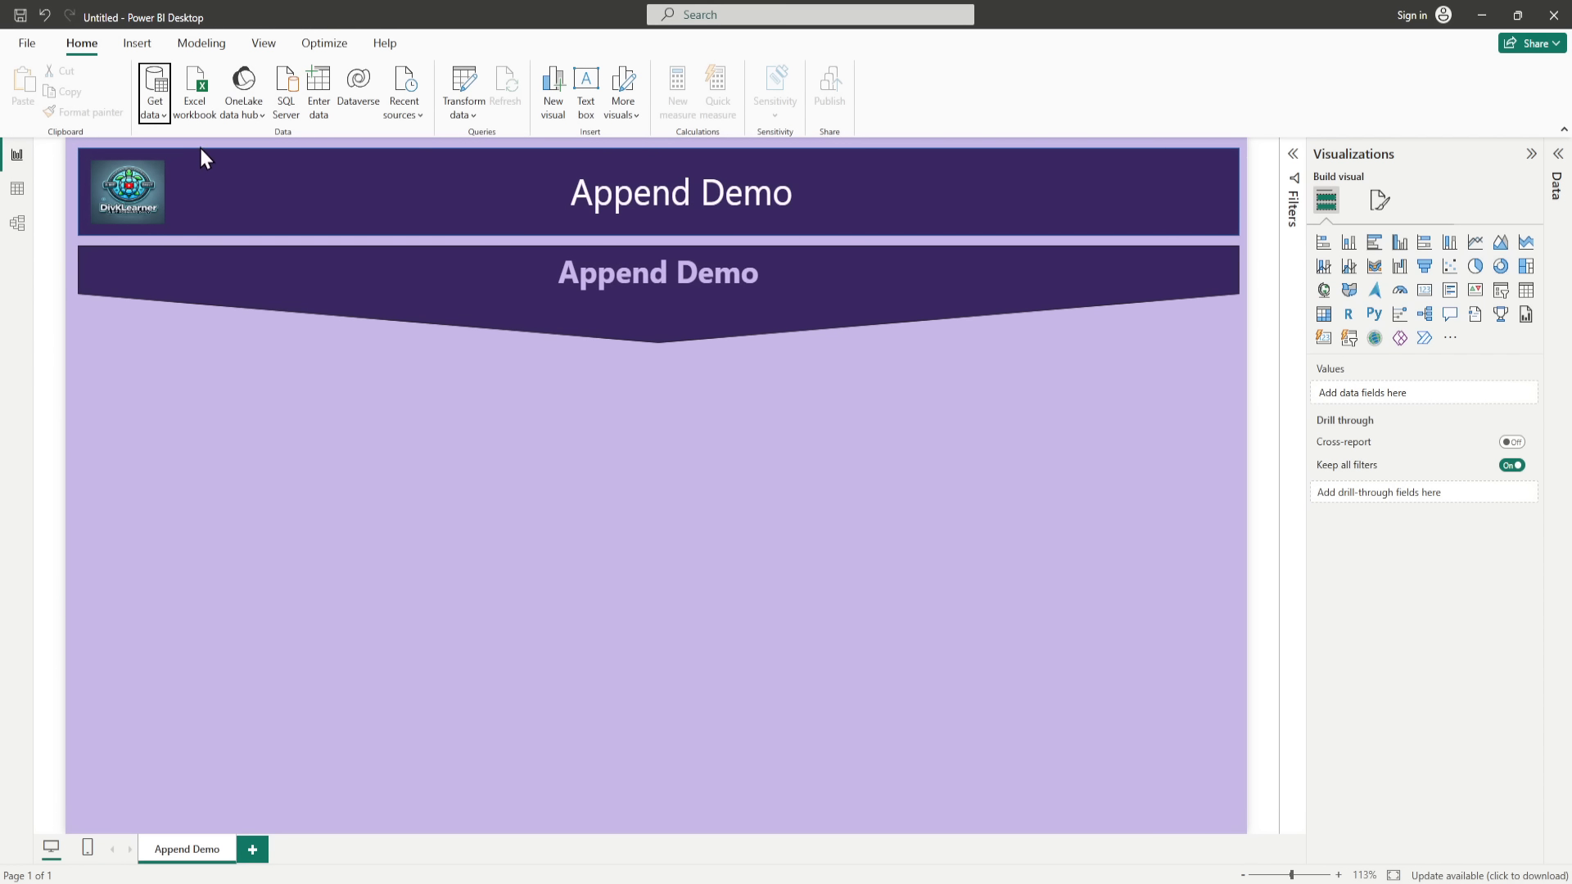
{"action": "left_click", "coordinate": [166, 116]}
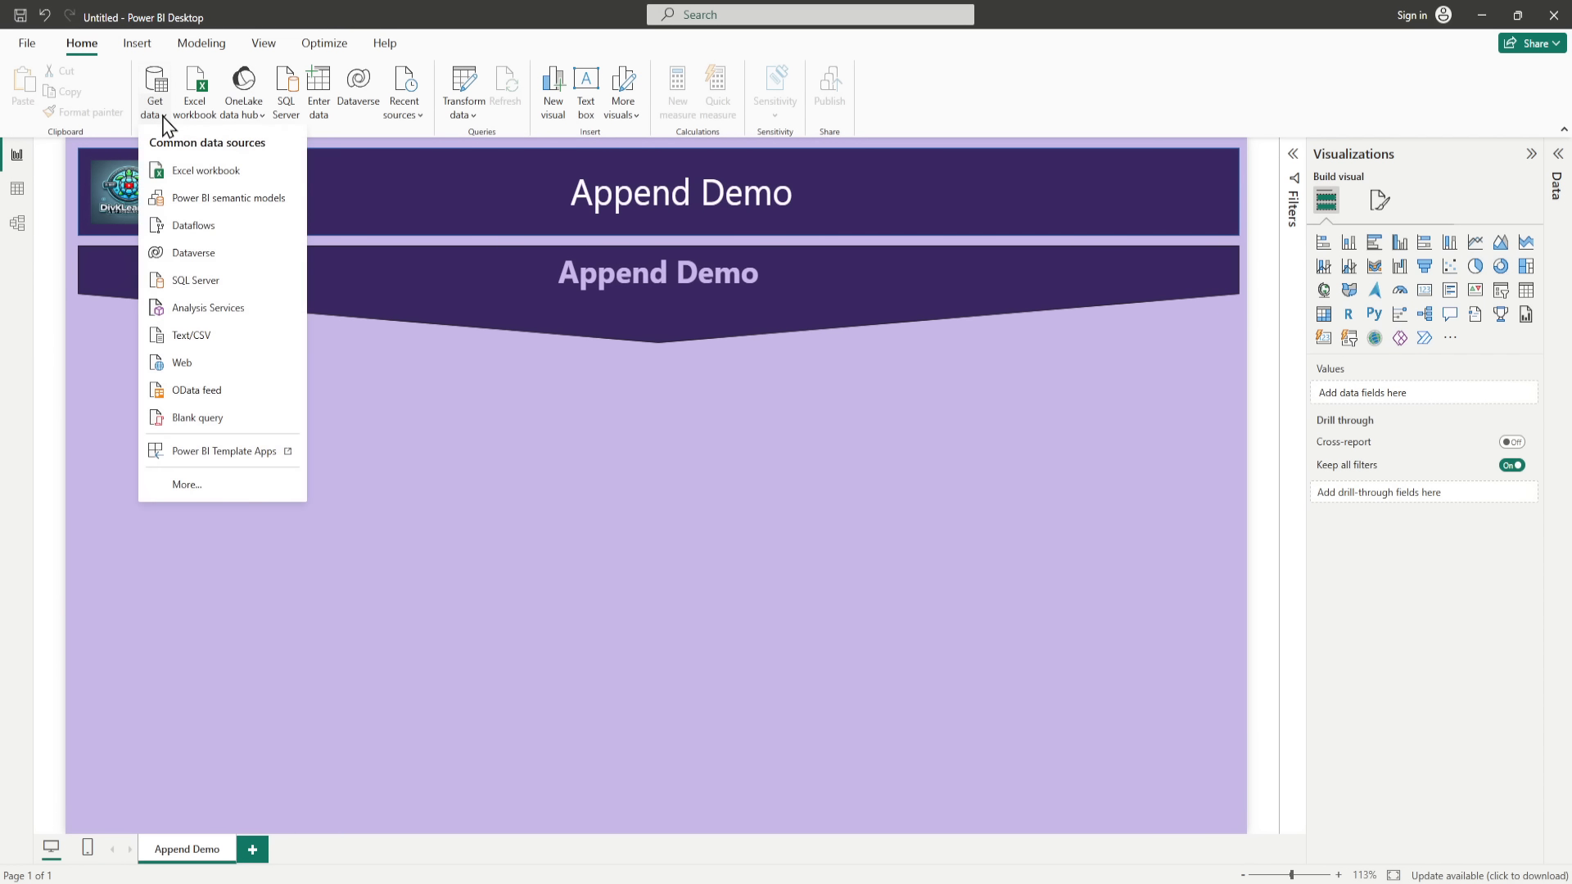
{"action": "left_click", "coordinate": [178, 485]}
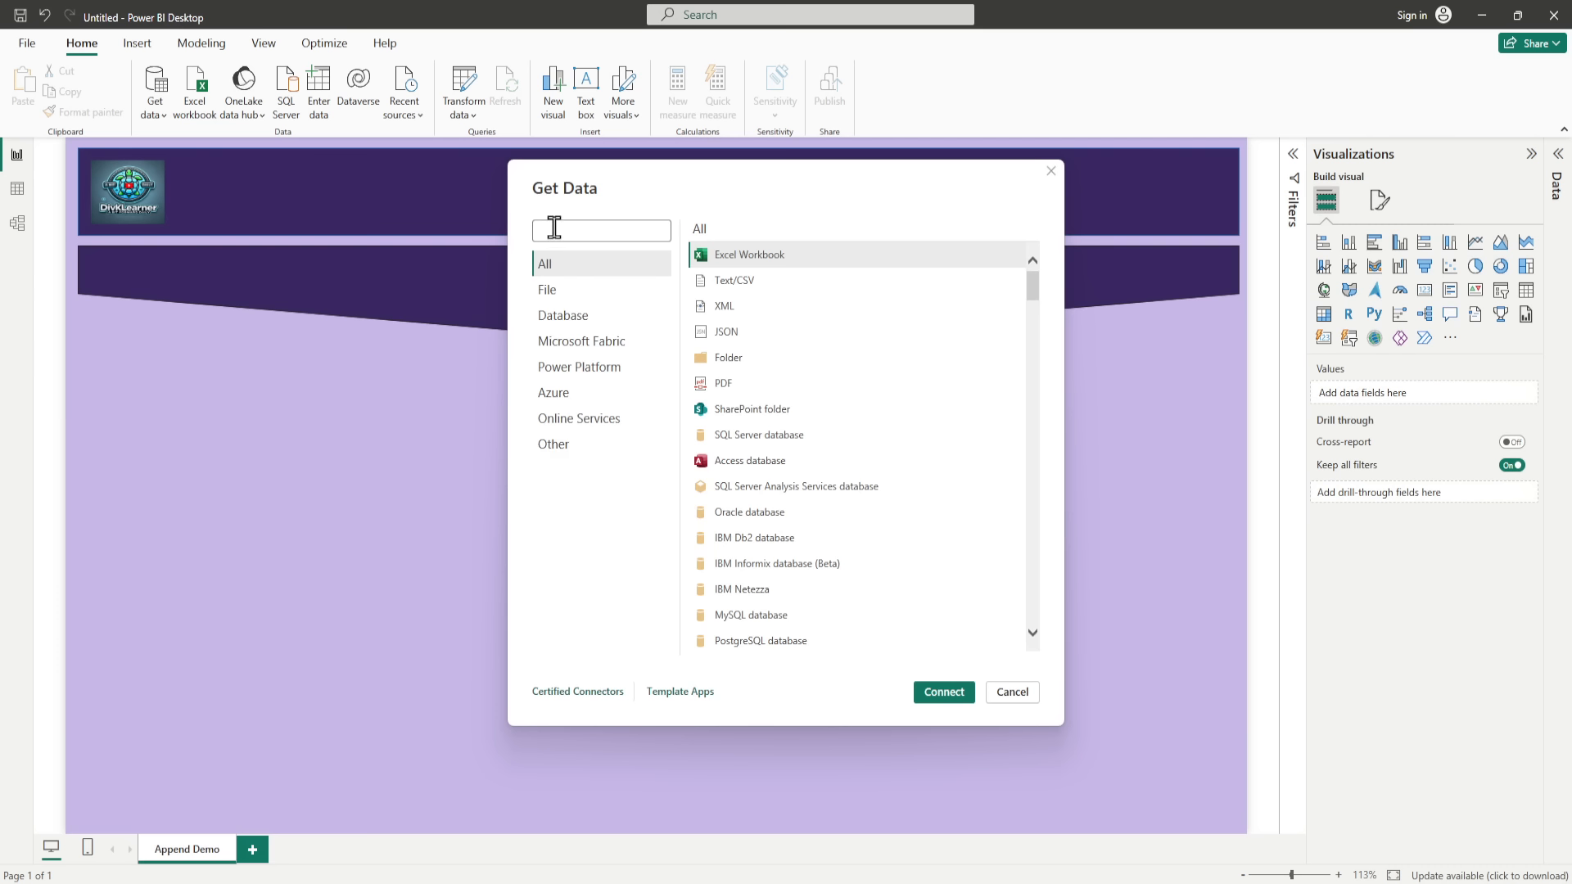
{"action": "left_click", "coordinate": [554, 229]}
{"action": "type", "text": "python"}
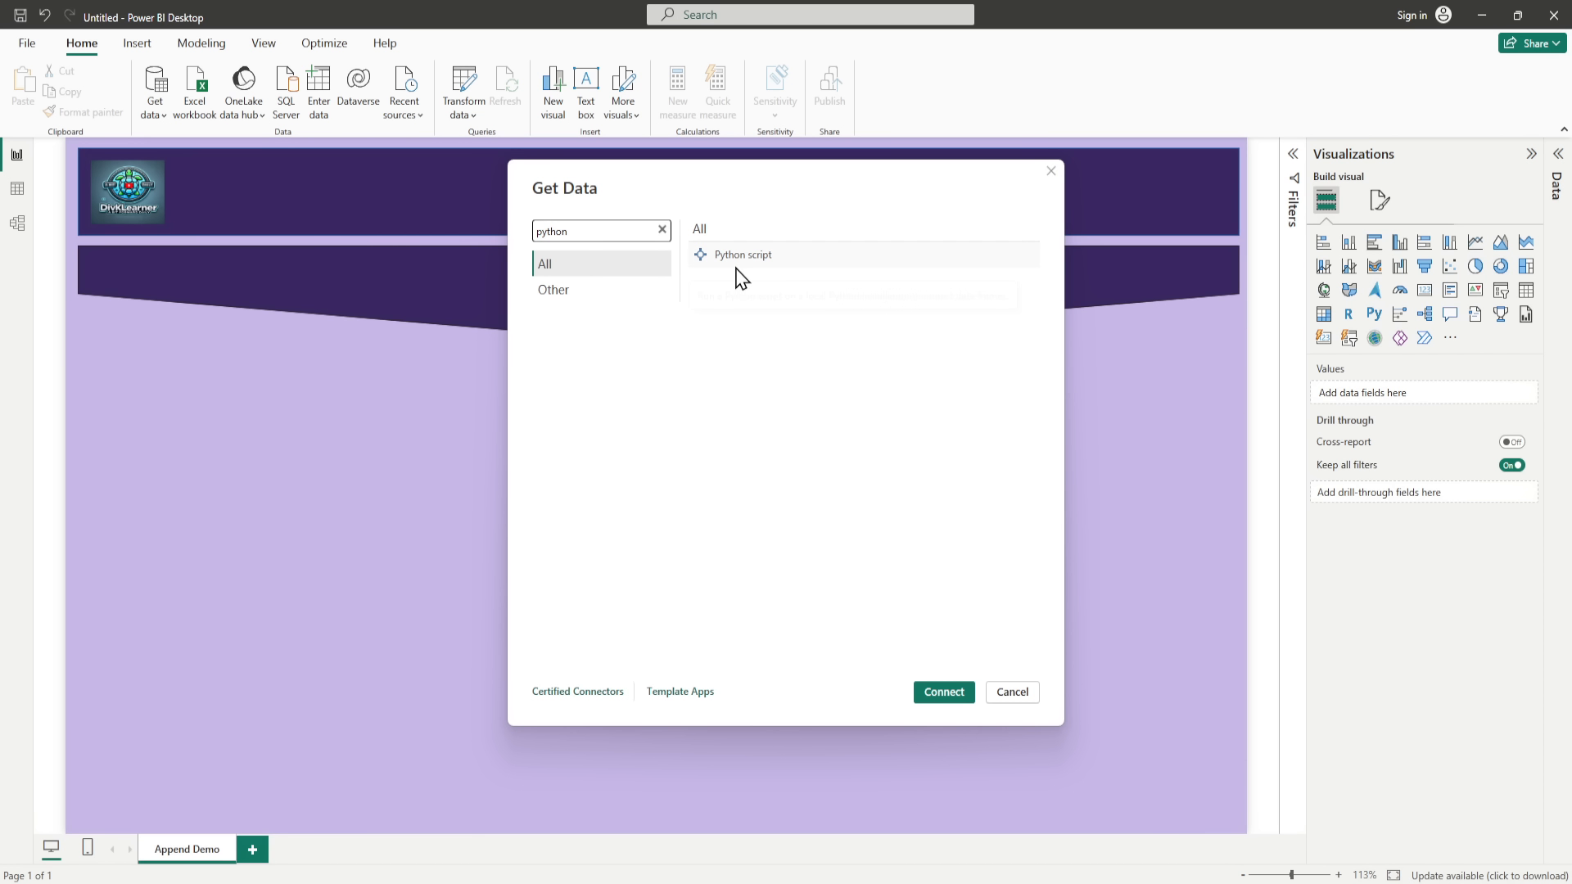
{"action": "key", "text": "Escape"}
{"action": "left_click", "coordinate": [737, 270]}
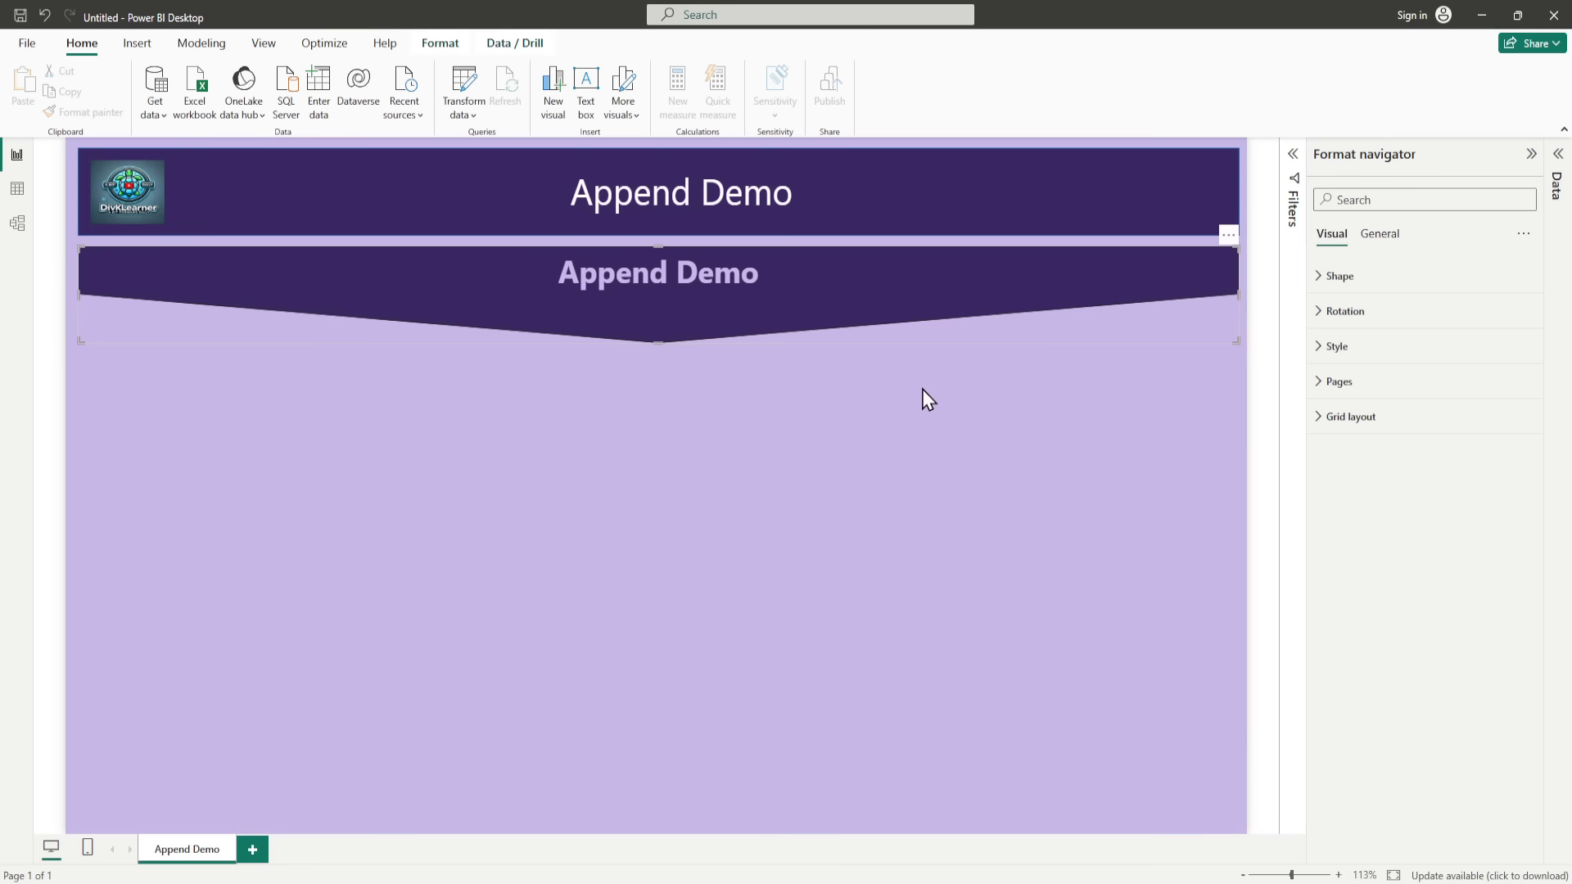
{"action": "left_click", "coordinate": [1007, 574]}
Step: Add a Python script data source and run the pasted pandas and Faker code that generates 50 salesmen as salesmen_df, using seed 0
{"action": "left_click", "coordinate": [163, 114]}
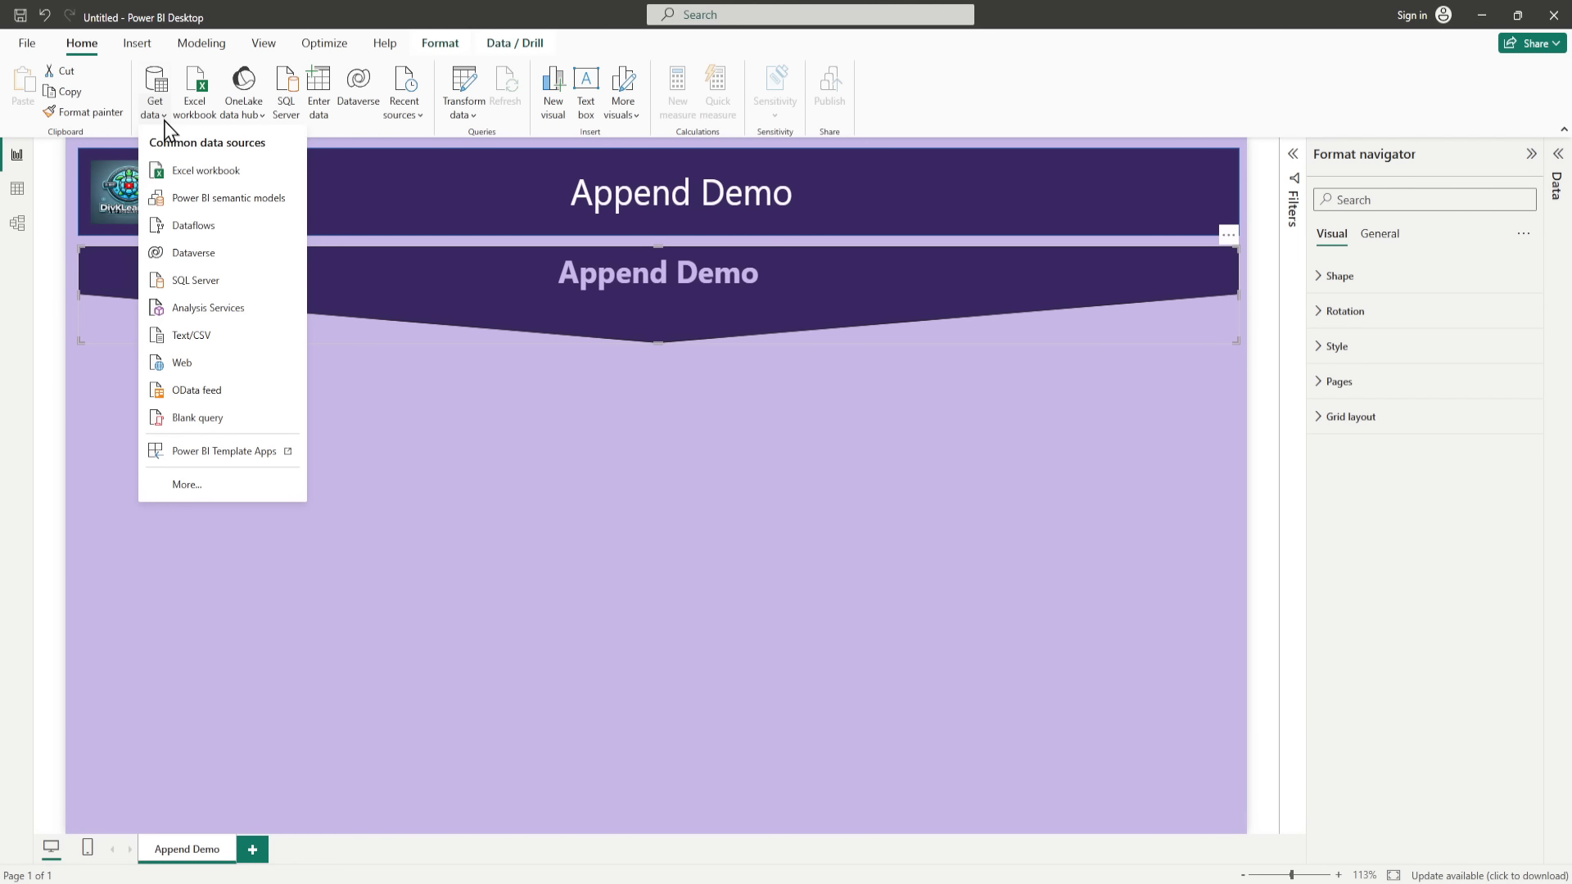
{"action": "left_click", "coordinate": [187, 484]}
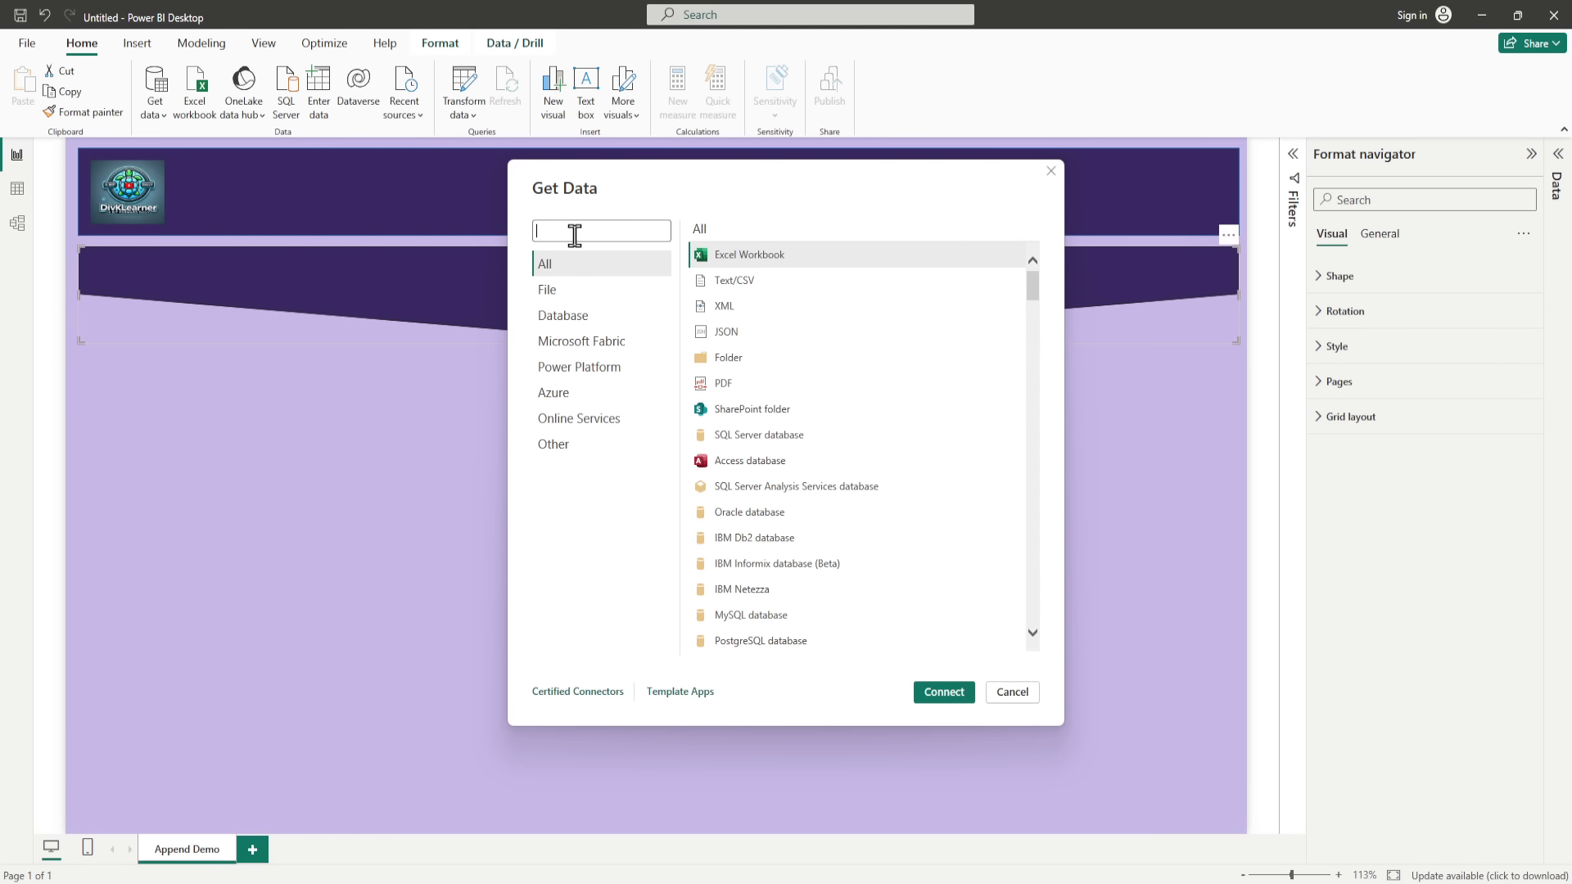
{"action": "type", "text": "python"}
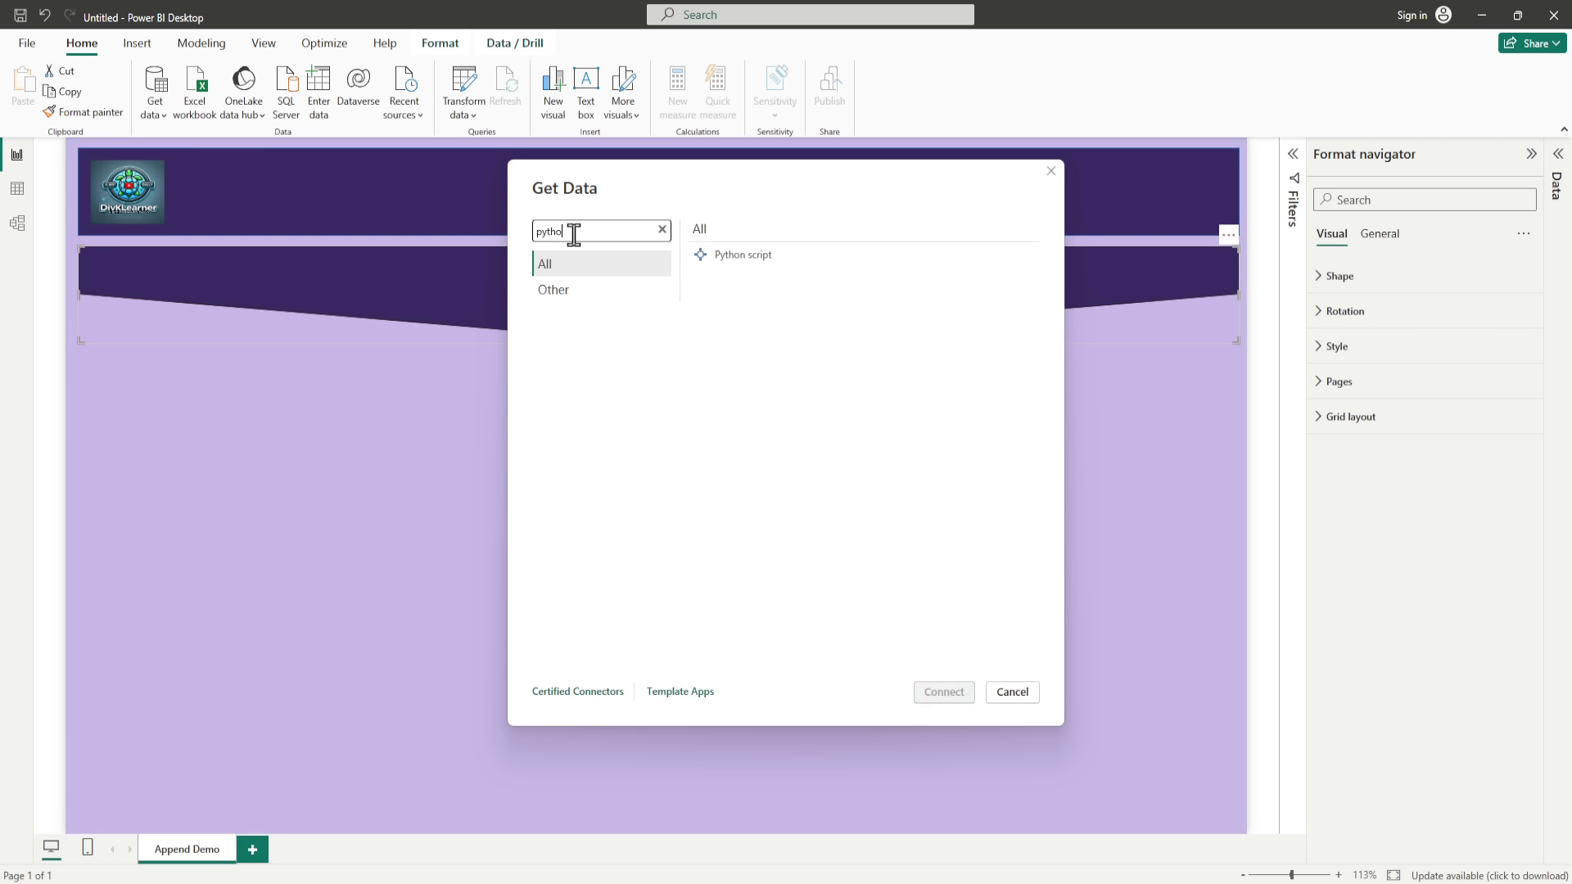
{"action": "double_click", "coordinate": [759, 270]}
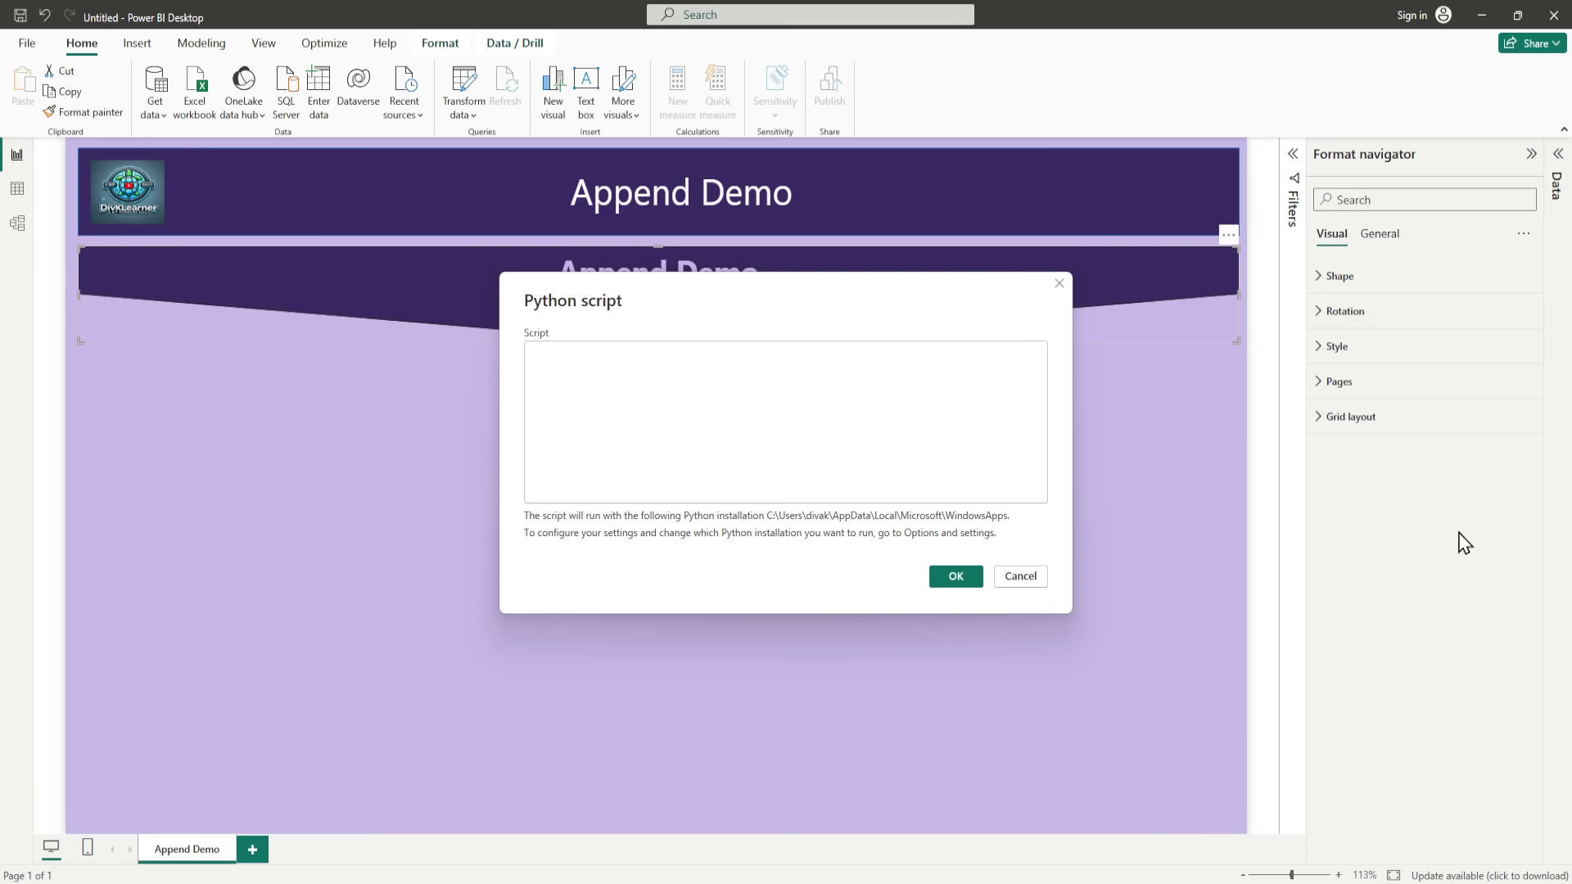
{"action": "left_click", "coordinate": [647, 385]}
{"action": "type", "text": "import pandas as pd from faker import Faker  fake = Faker() Faker.seed(0)  # Generate 50 salesmen salesmen = [{\"SalesmanID\": i, \"SalesmanName\": fake.name()} for i in range(1, 51)] salesmen_df = pd.DataFrame(salesmen)  # Return to Power BI salesmen_df"}
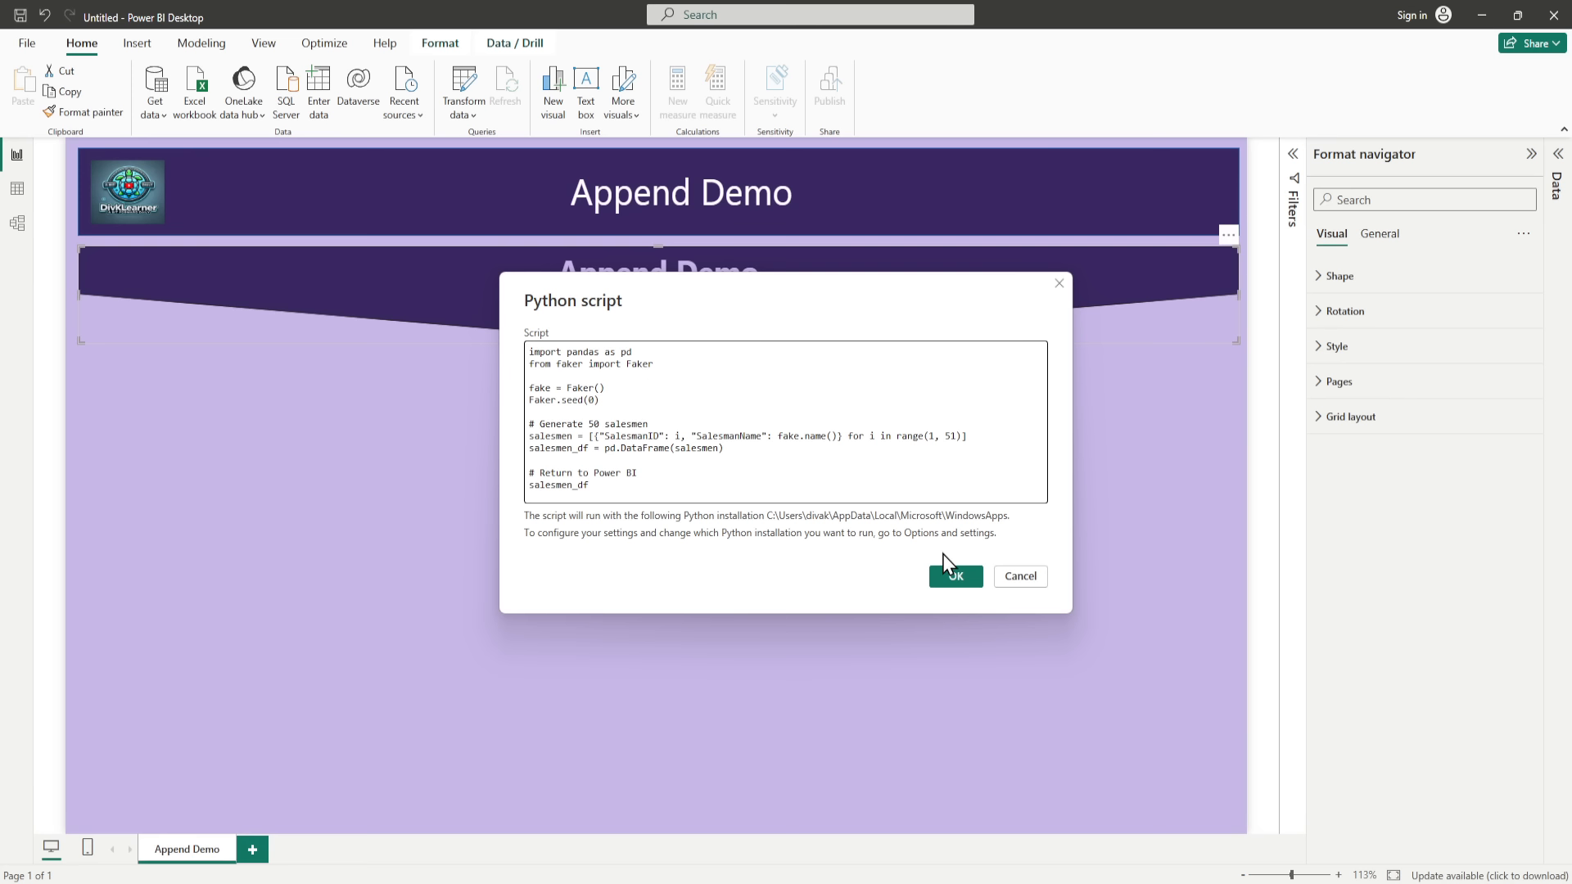
{"action": "left_click", "coordinate": [956, 576]}
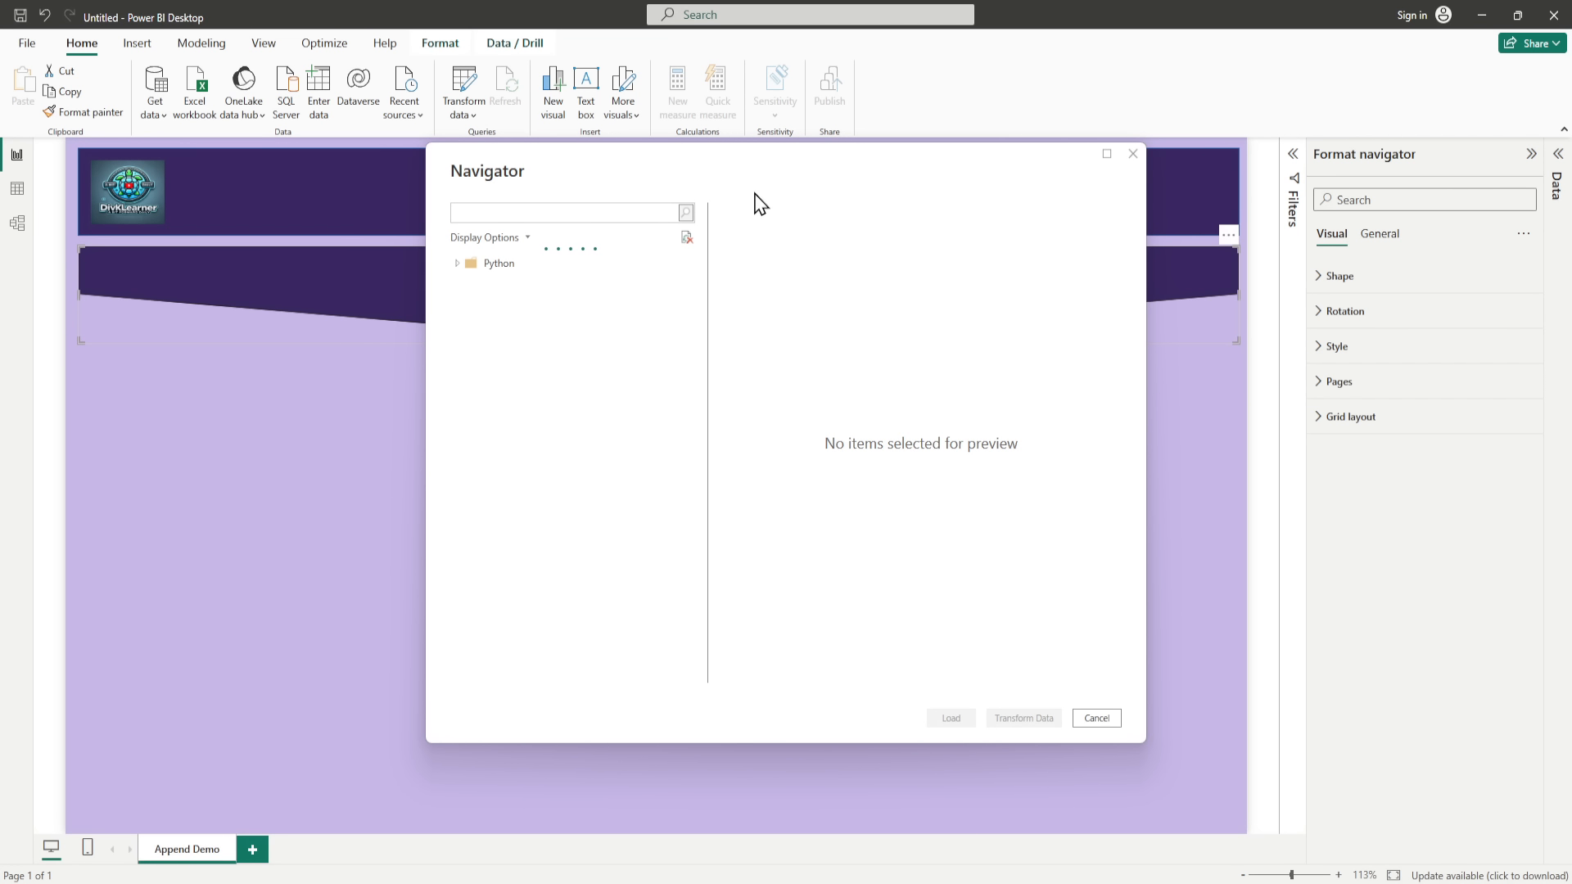
Step: Select the salesmen_df table from the Python source, review its preview rows and load it into the model
{"action": "left_click", "coordinate": [457, 263]}
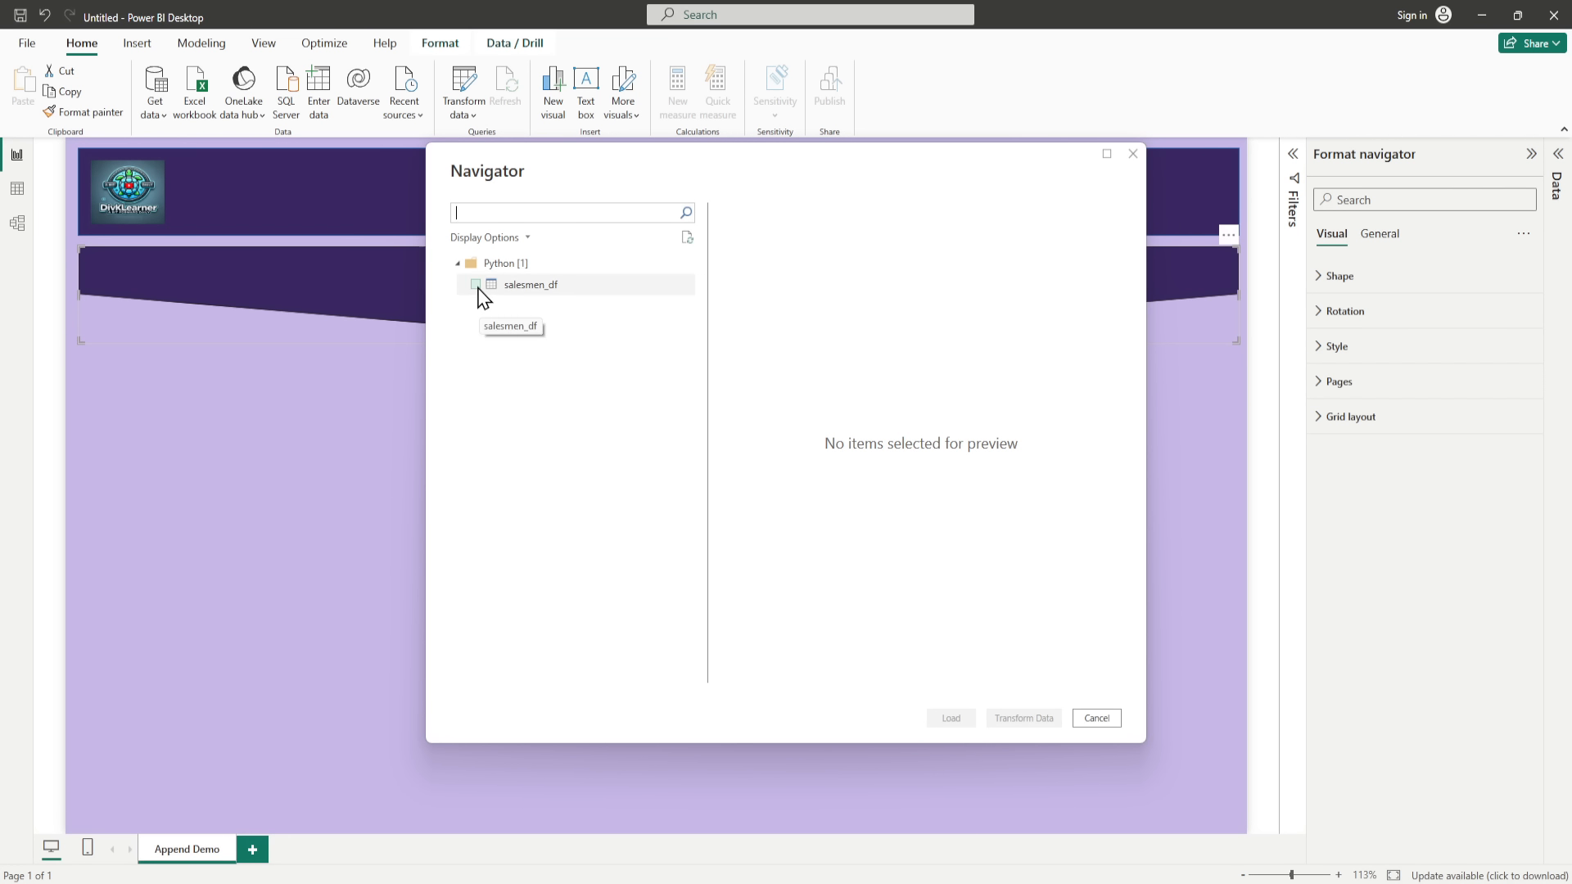
{"action": "left_click", "coordinate": [476, 285]}
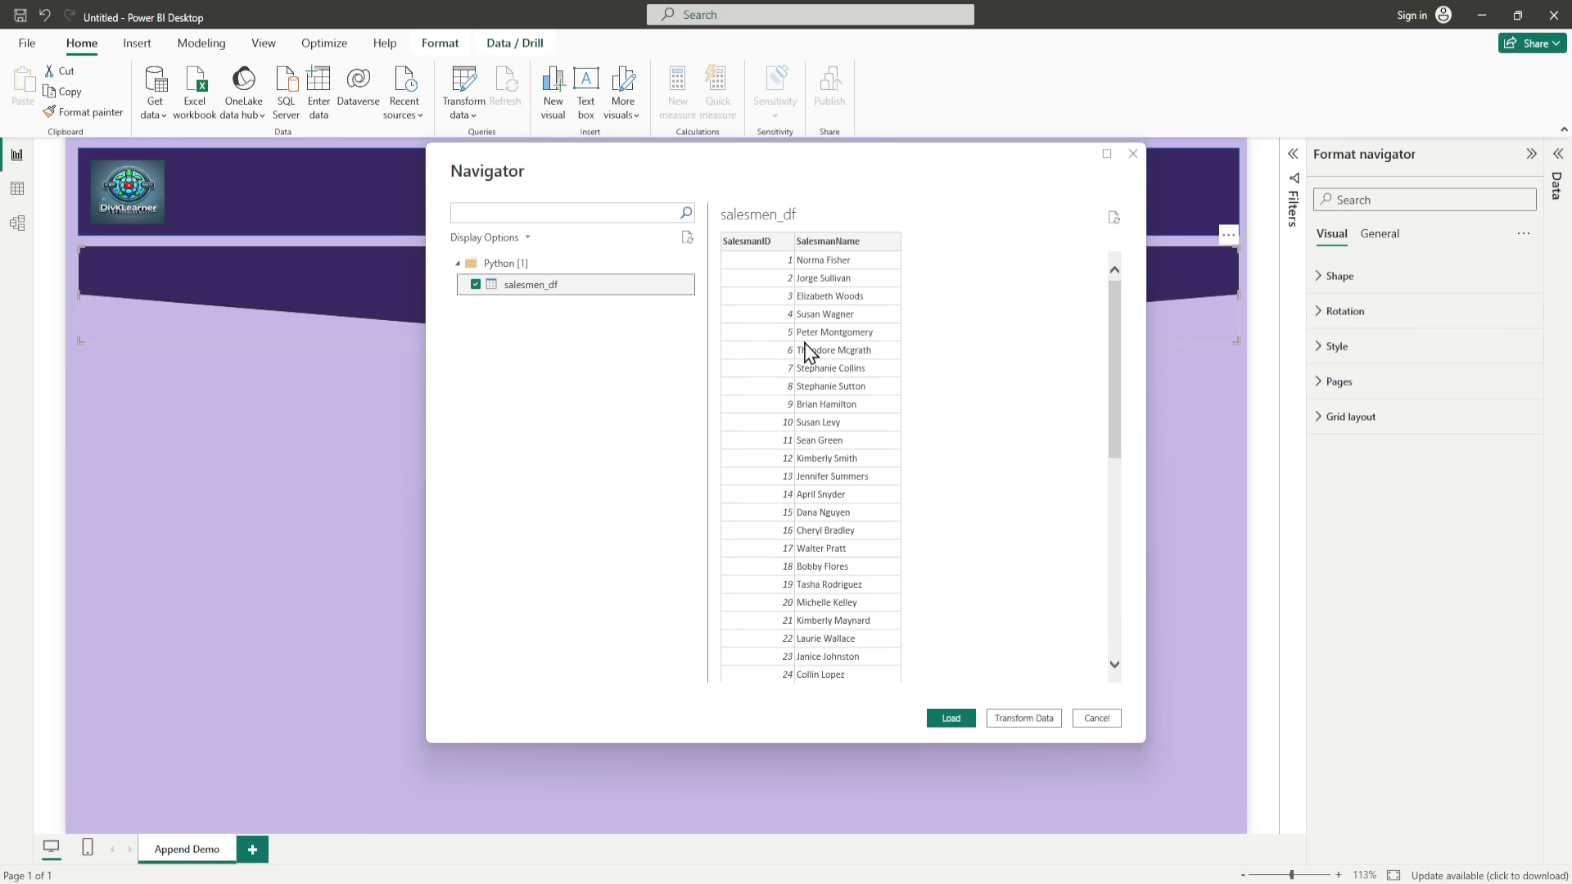
{"action": "scroll", "coordinate": [848, 537], "scroll_direction": "down", "scroll_amount": 5}
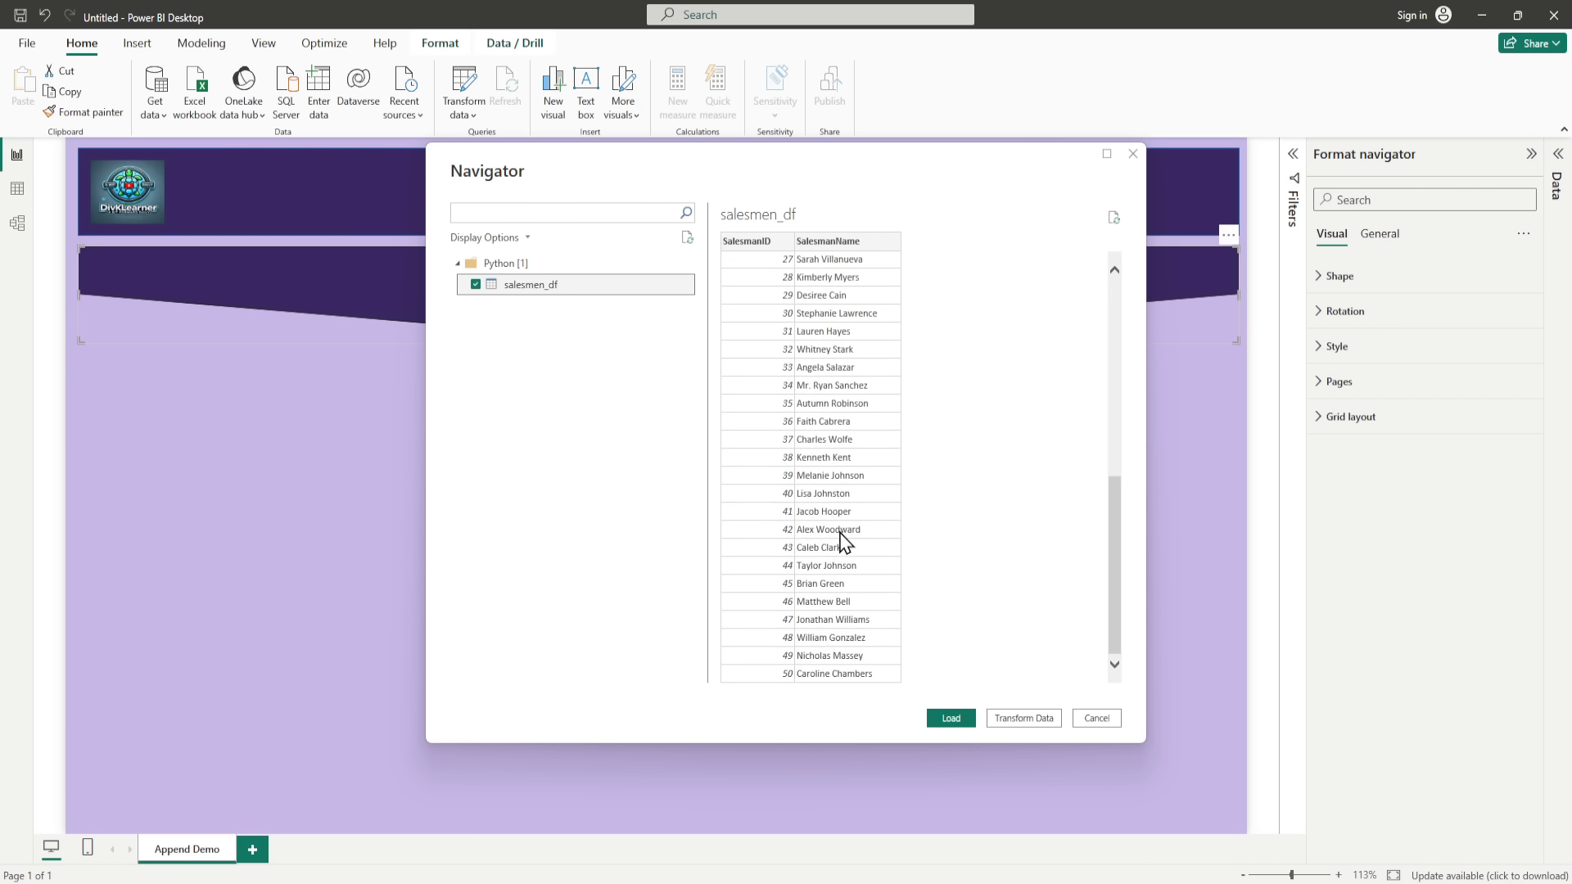
{"action": "left_click", "coordinate": [962, 722]}
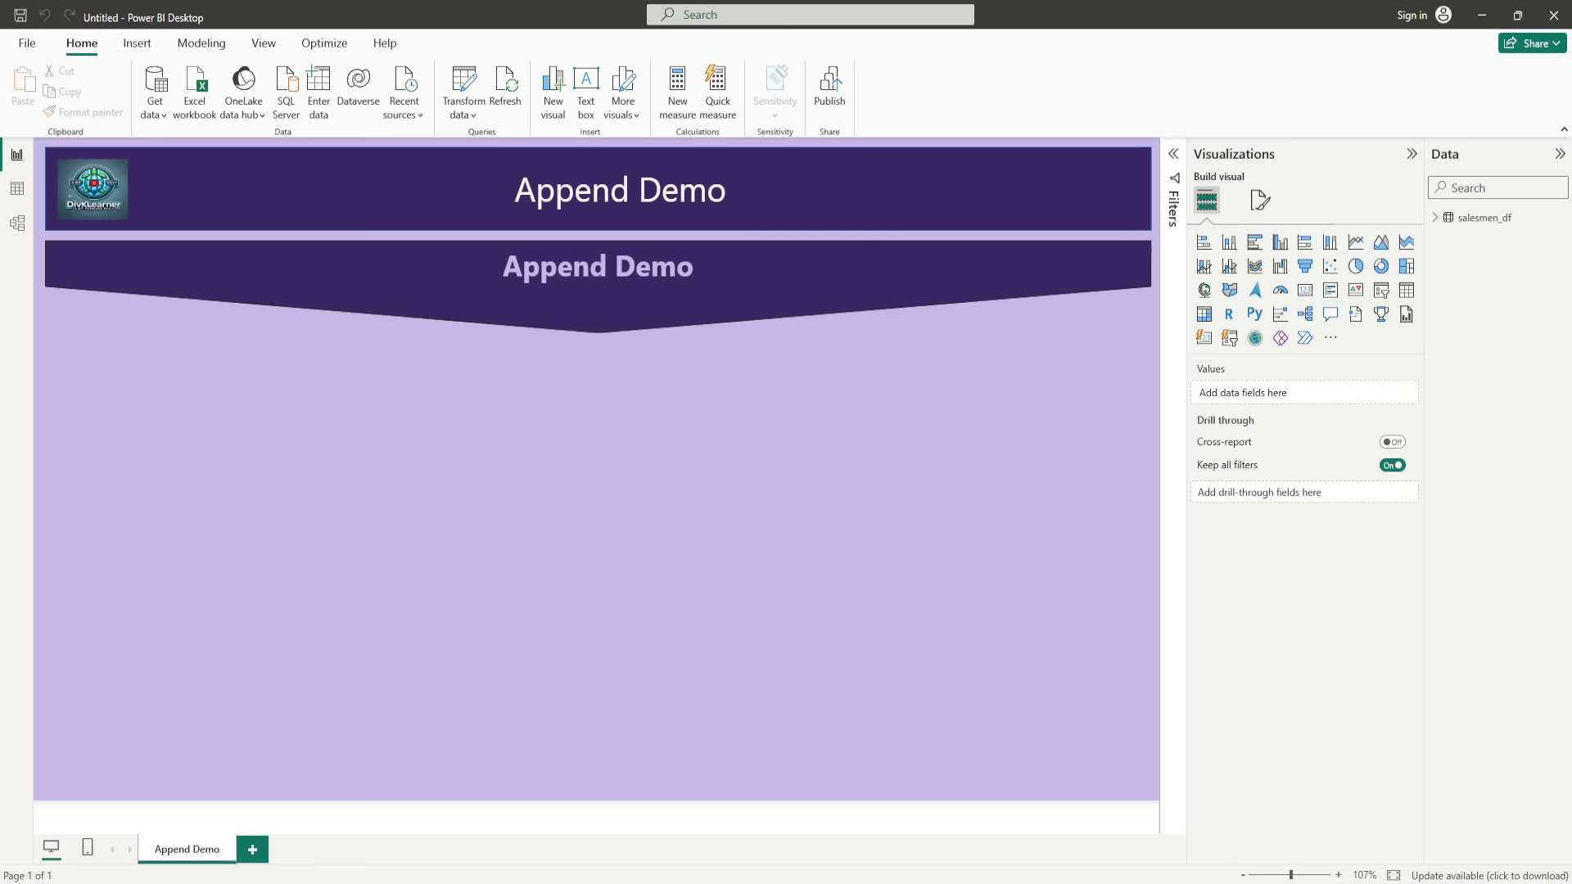
Step: Import sales_jan_df through a Python script source, pasting code that generates January sales between 1000 and 5000 for 50 salesmen
{"action": "left_click", "coordinate": [155, 115]}
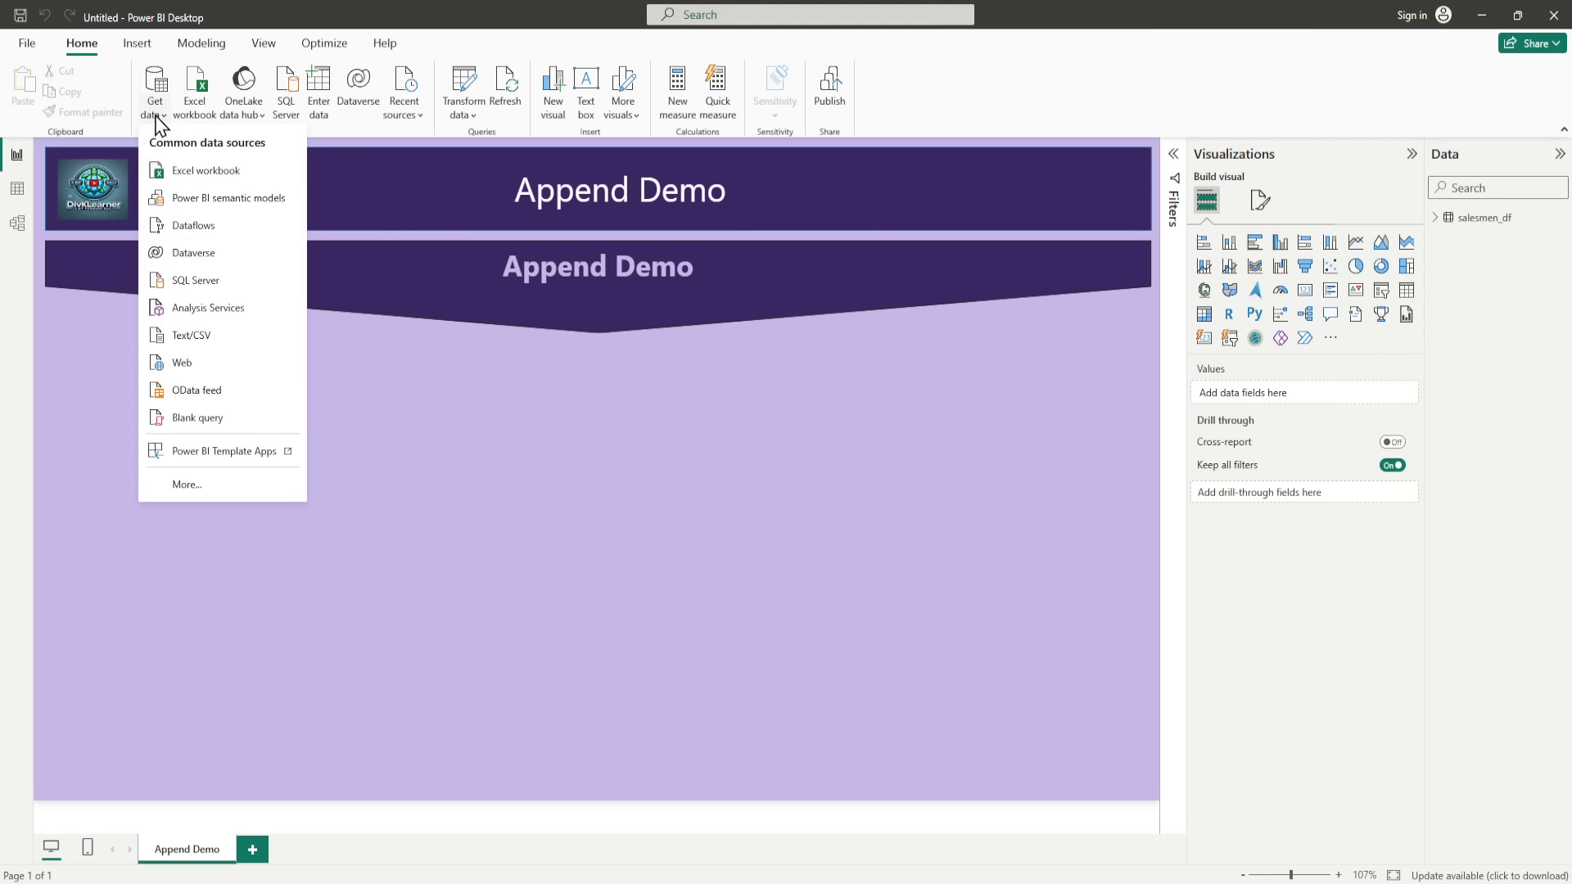
{"action": "left_click", "coordinate": [203, 485]}
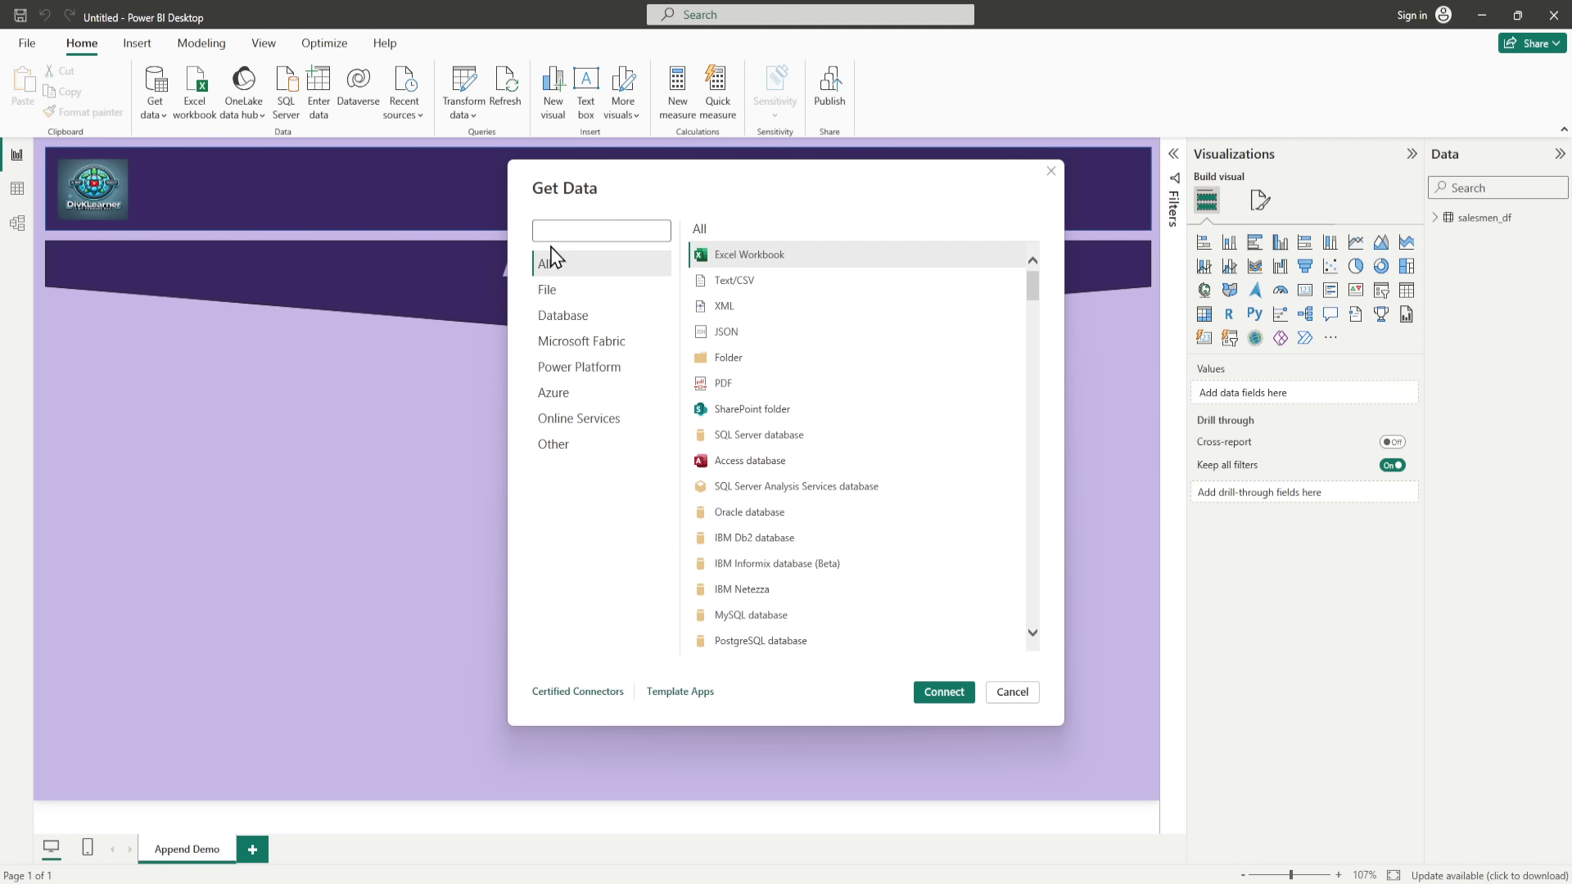
{"action": "left_click", "coordinate": [568, 452]}
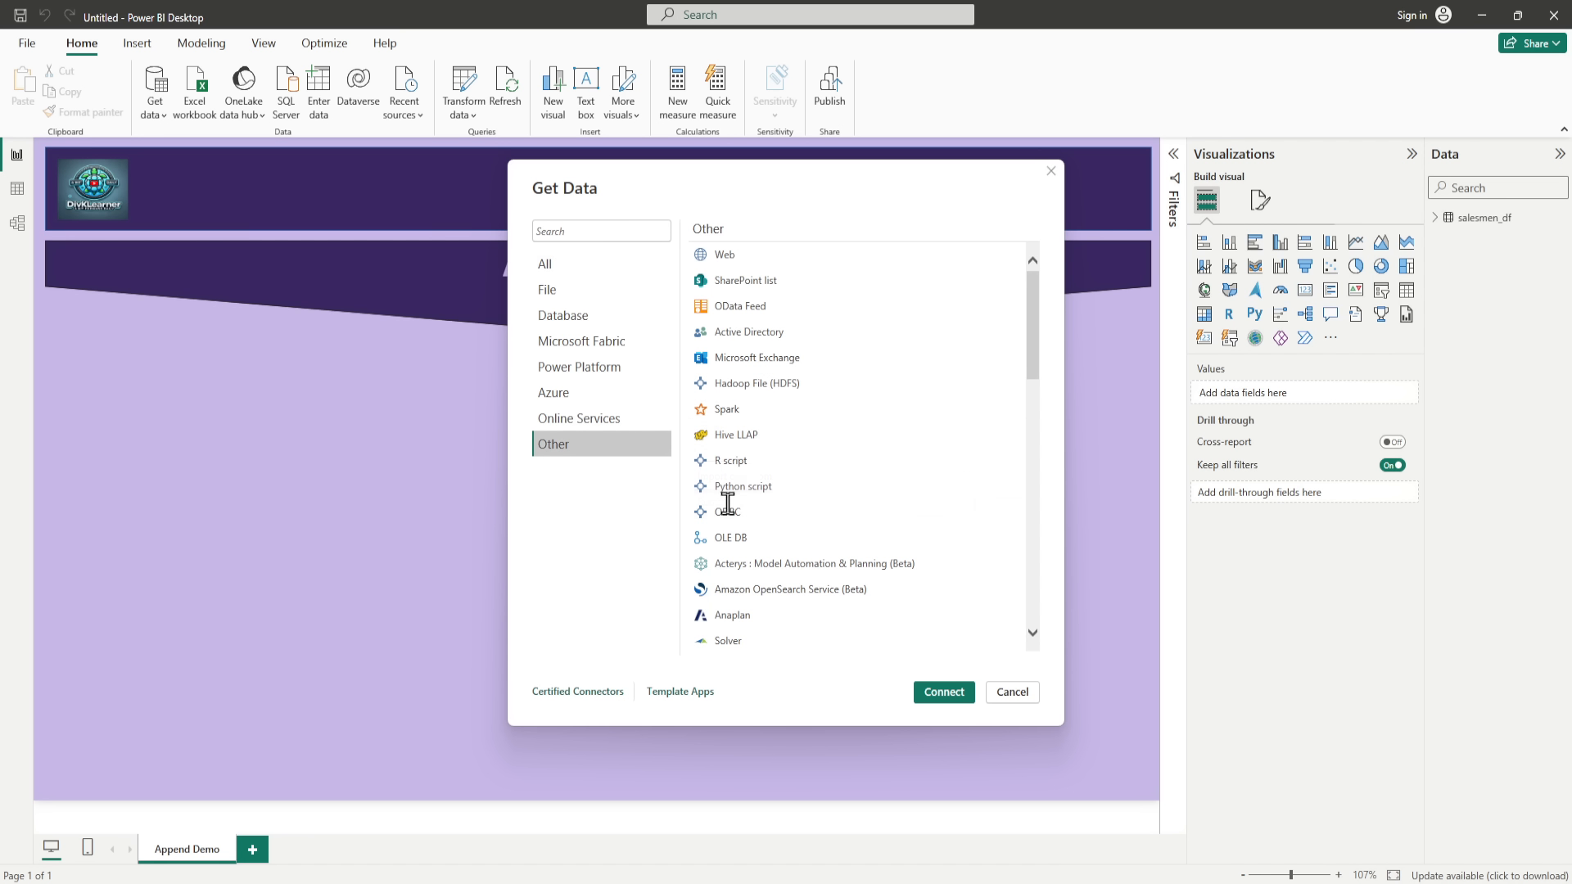
{"action": "key", "text": "Escape"}
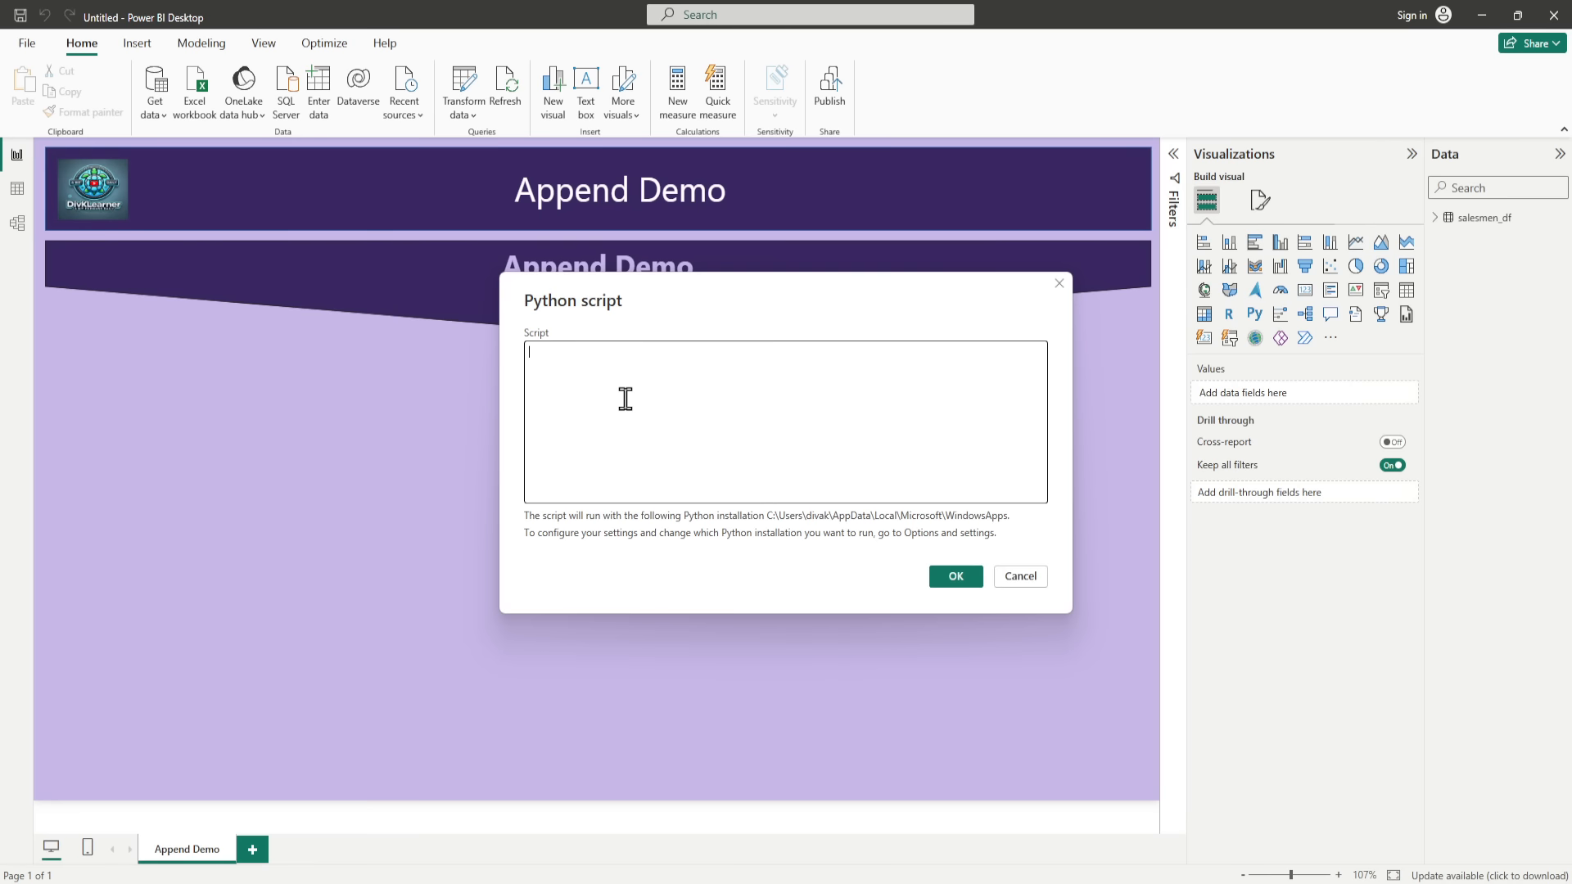
{"action": "type", "text": "import pandas as pd import random  # 50 salesmen IDs sales_jan = [{\"SalesmanID\": i, \"Month\": \"Jan\", \"Sales\": random.randint(1000, 5000)} for i in range(1, 51)] sales_jan_df = pd.DataFrame(sales_jan)  # Return to Power BI sales_jan_df"}
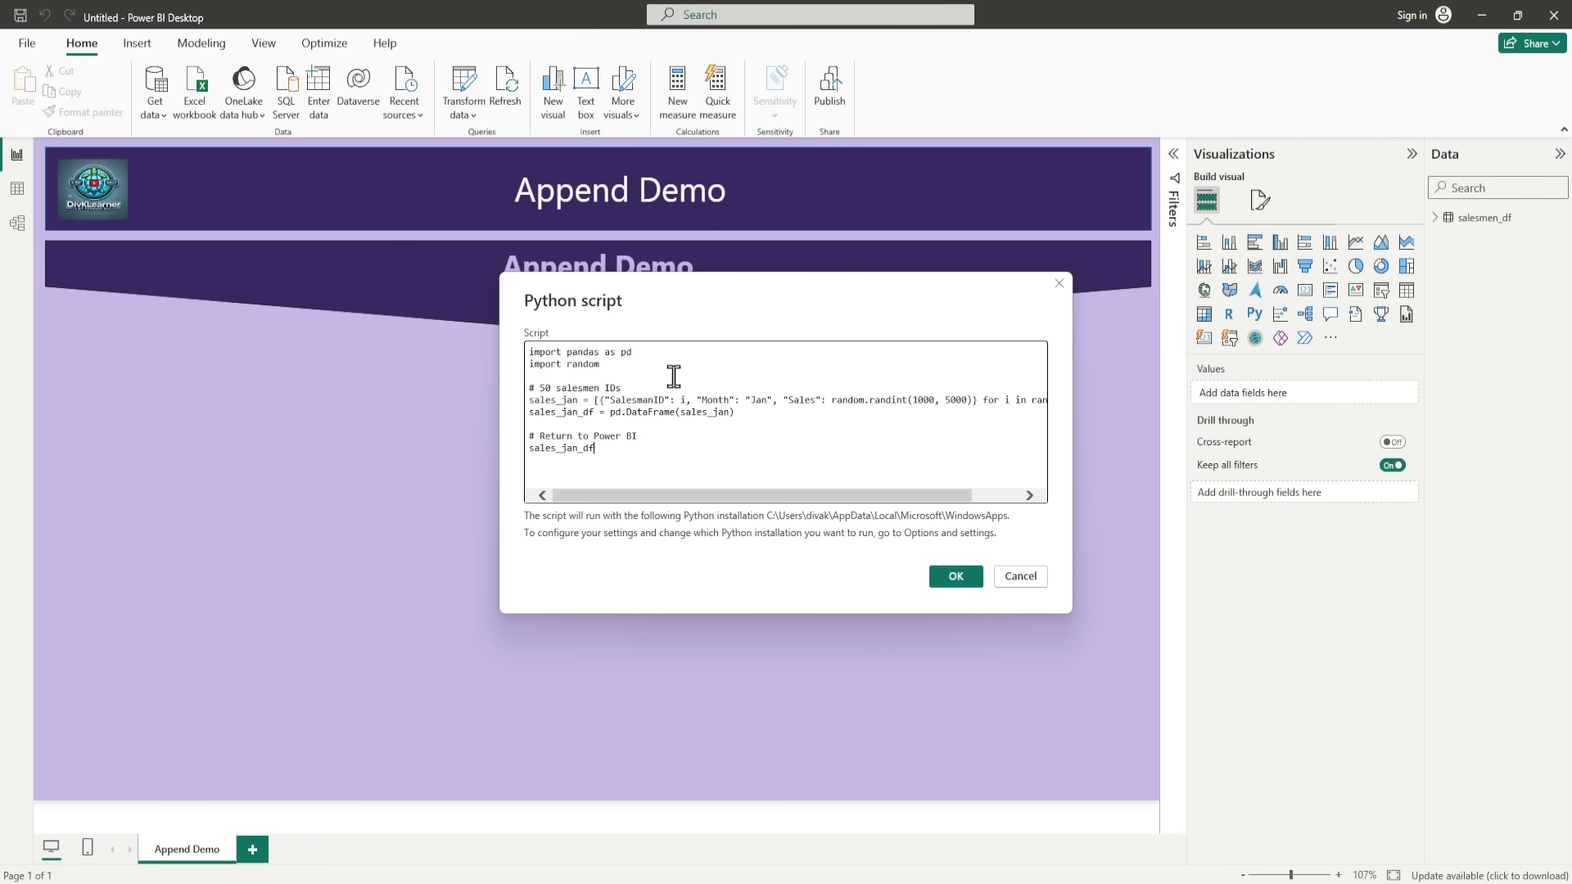
{"action": "left_click", "coordinate": [956, 576]}
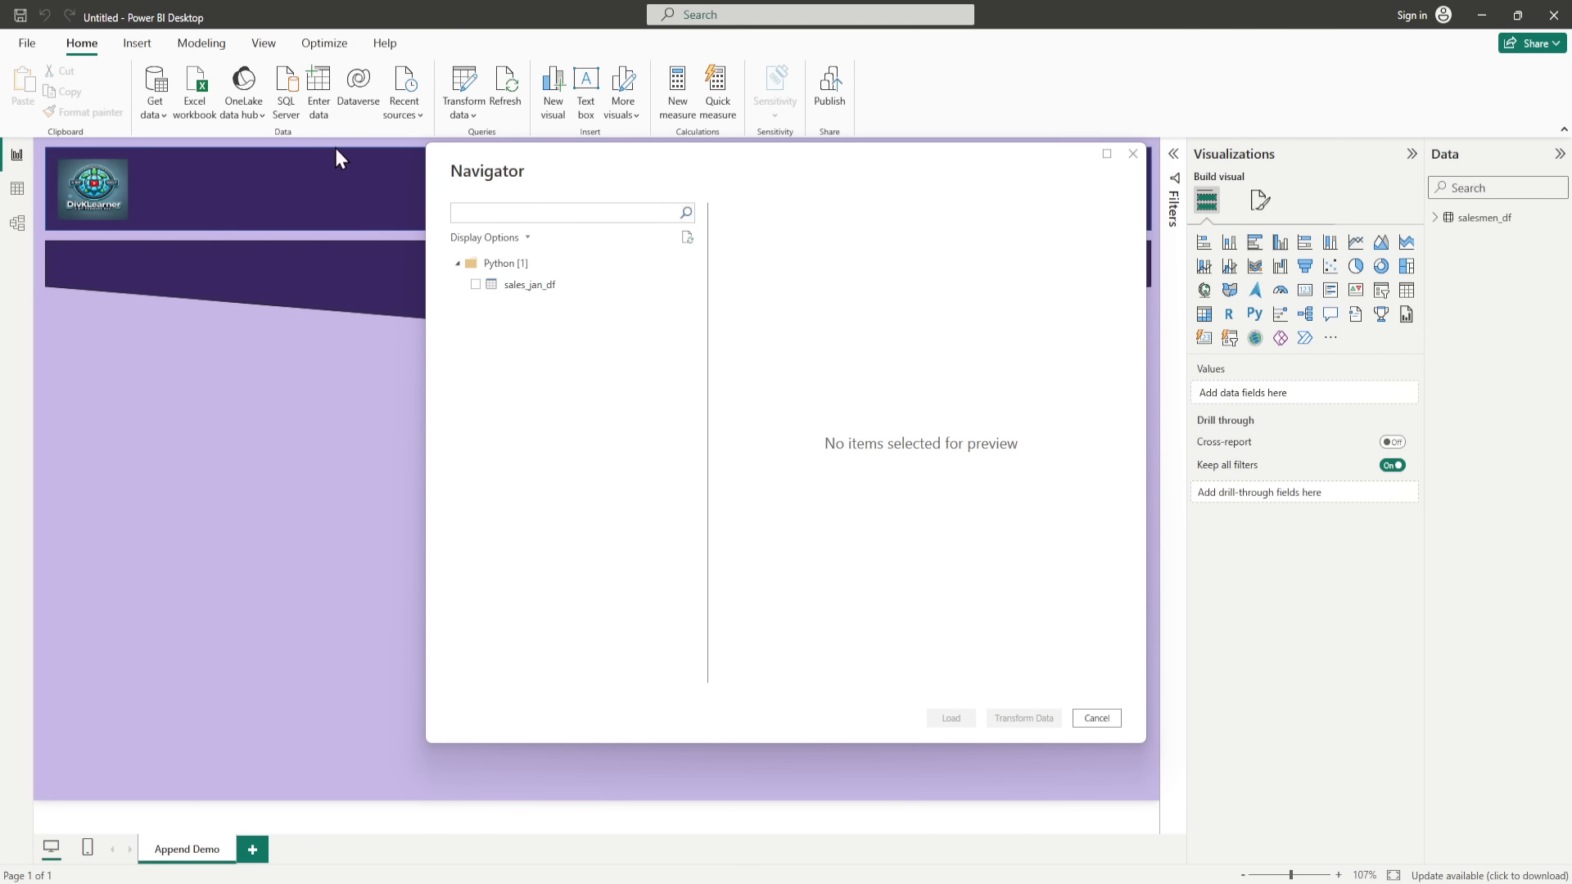
{"action": "left_click", "coordinate": [475, 284]}
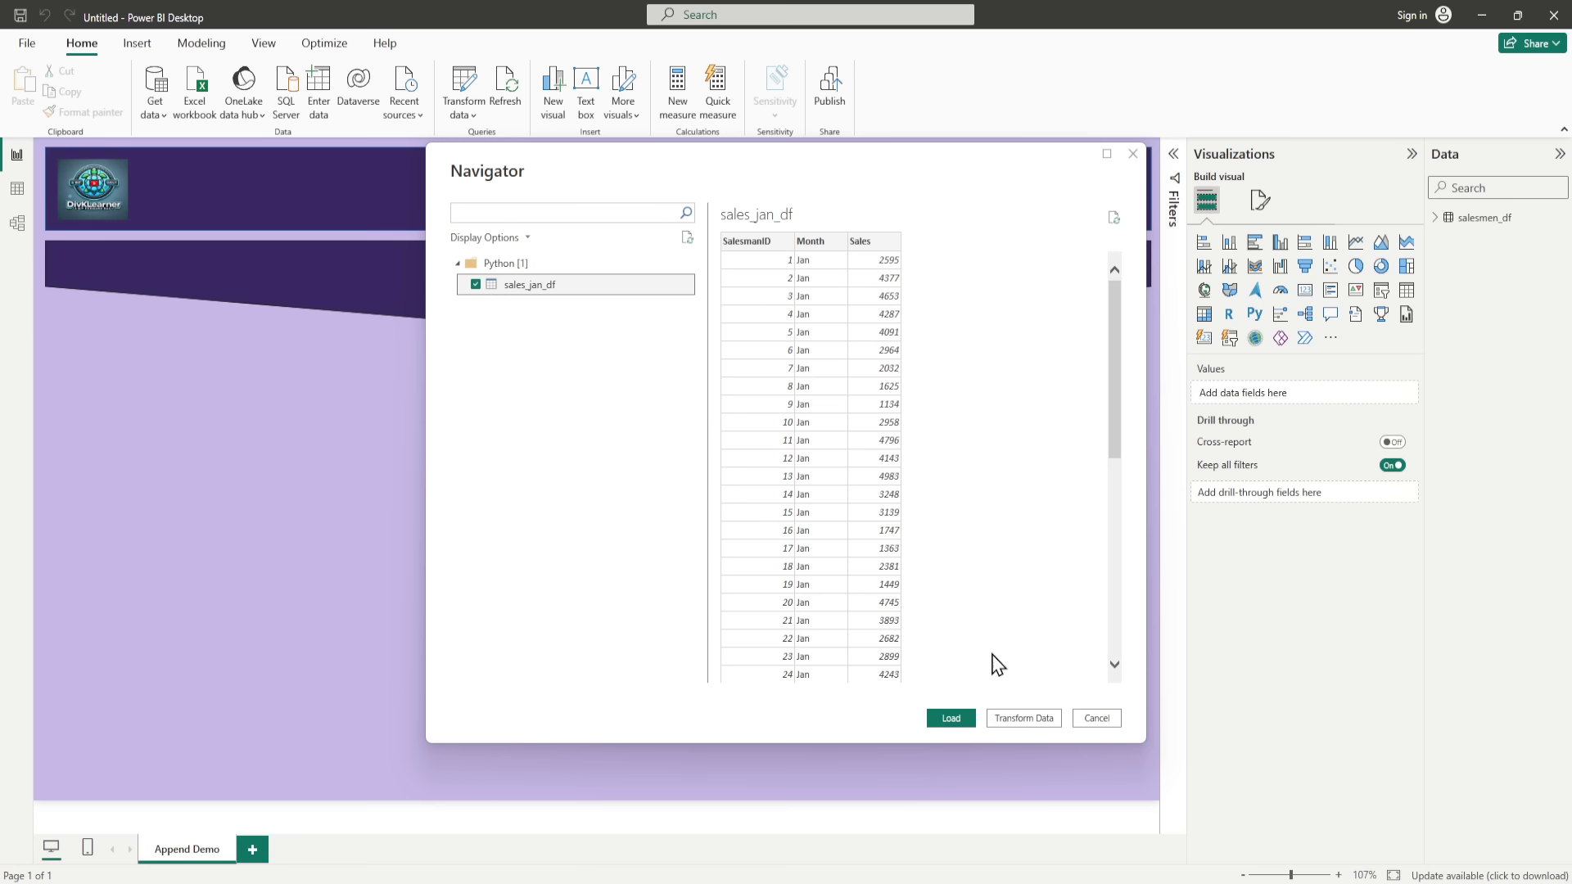
{"action": "left_click", "coordinate": [962, 719]}
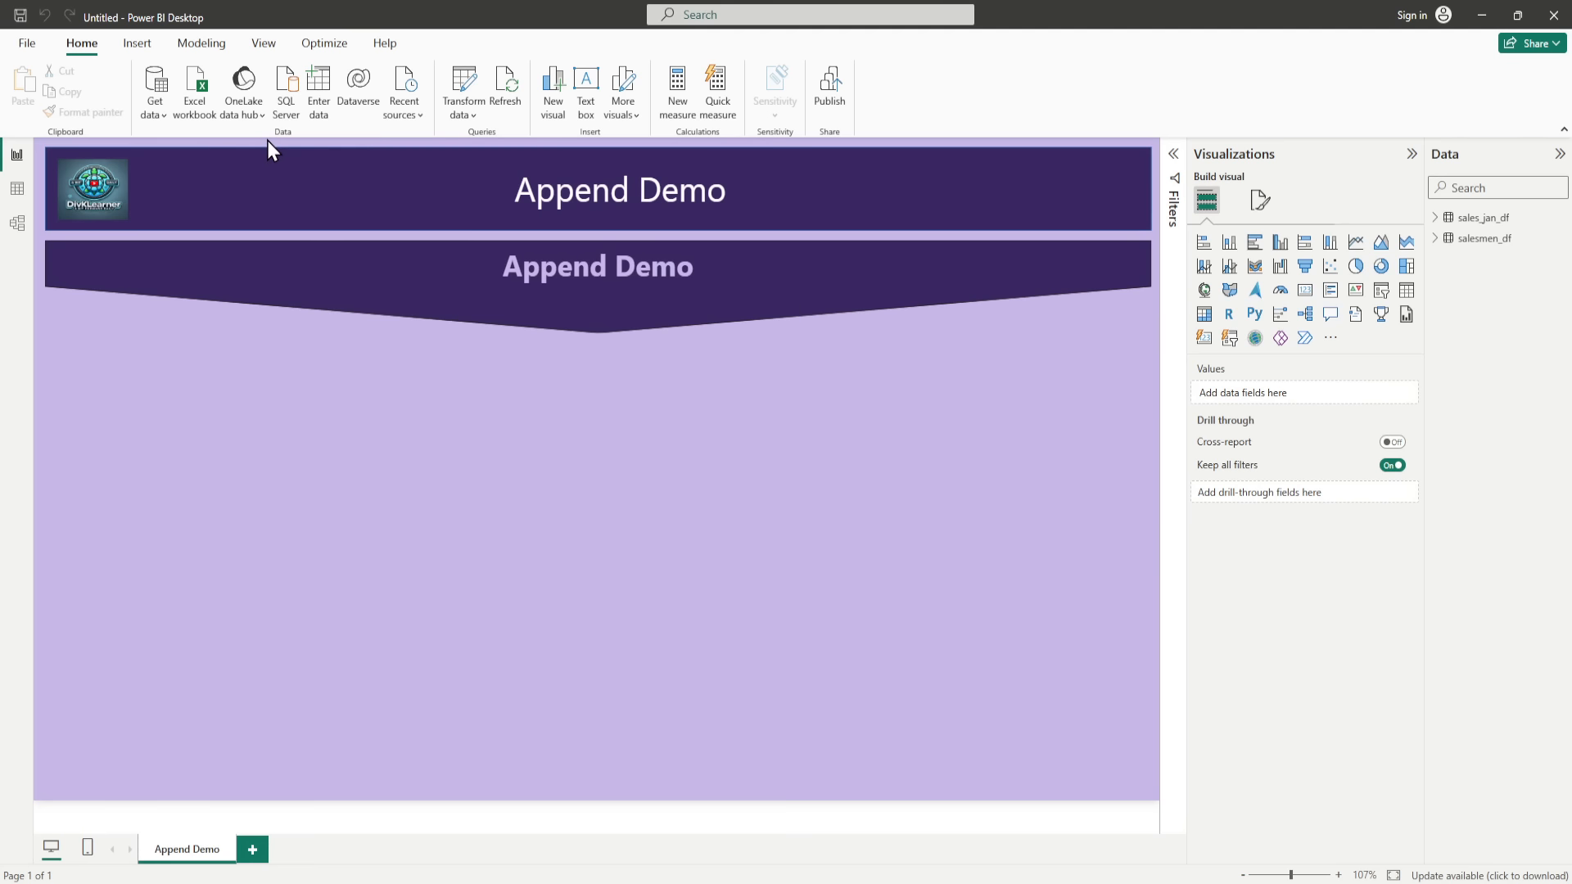
Step: Import sales_feb_df through a Python script source, pasting code that generates February sales between 1200 and 5500 for 50 salesmen
{"action": "left_click", "coordinate": [164, 115]}
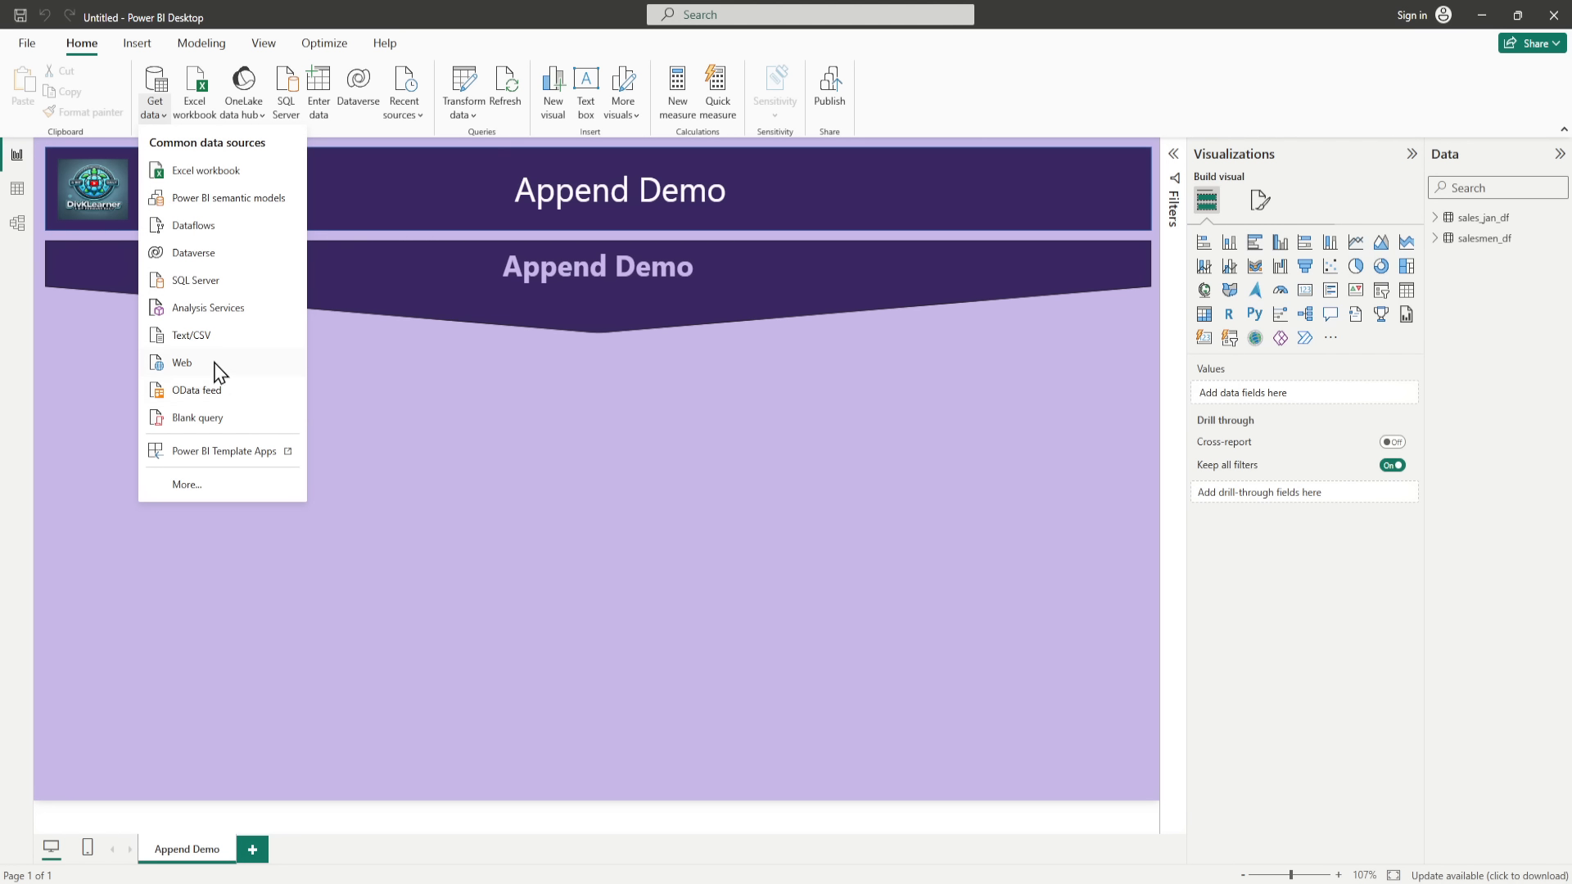
{"action": "left_click", "coordinate": [215, 484]}
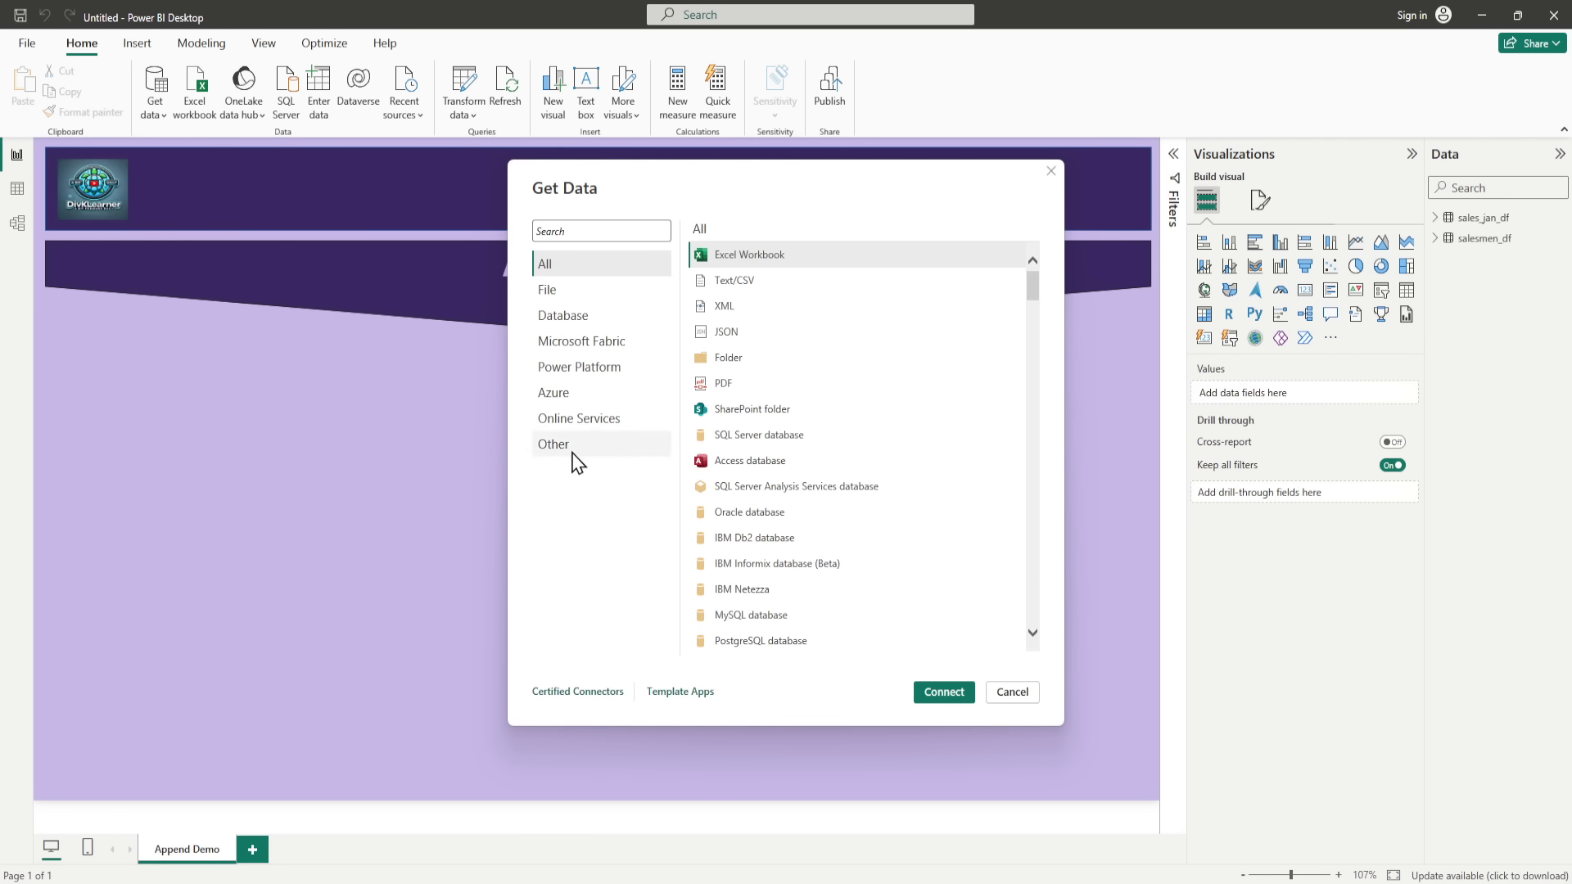
{"action": "left_click", "coordinate": [573, 449]}
{"action": "double_click", "coordinate": [737, 486]}
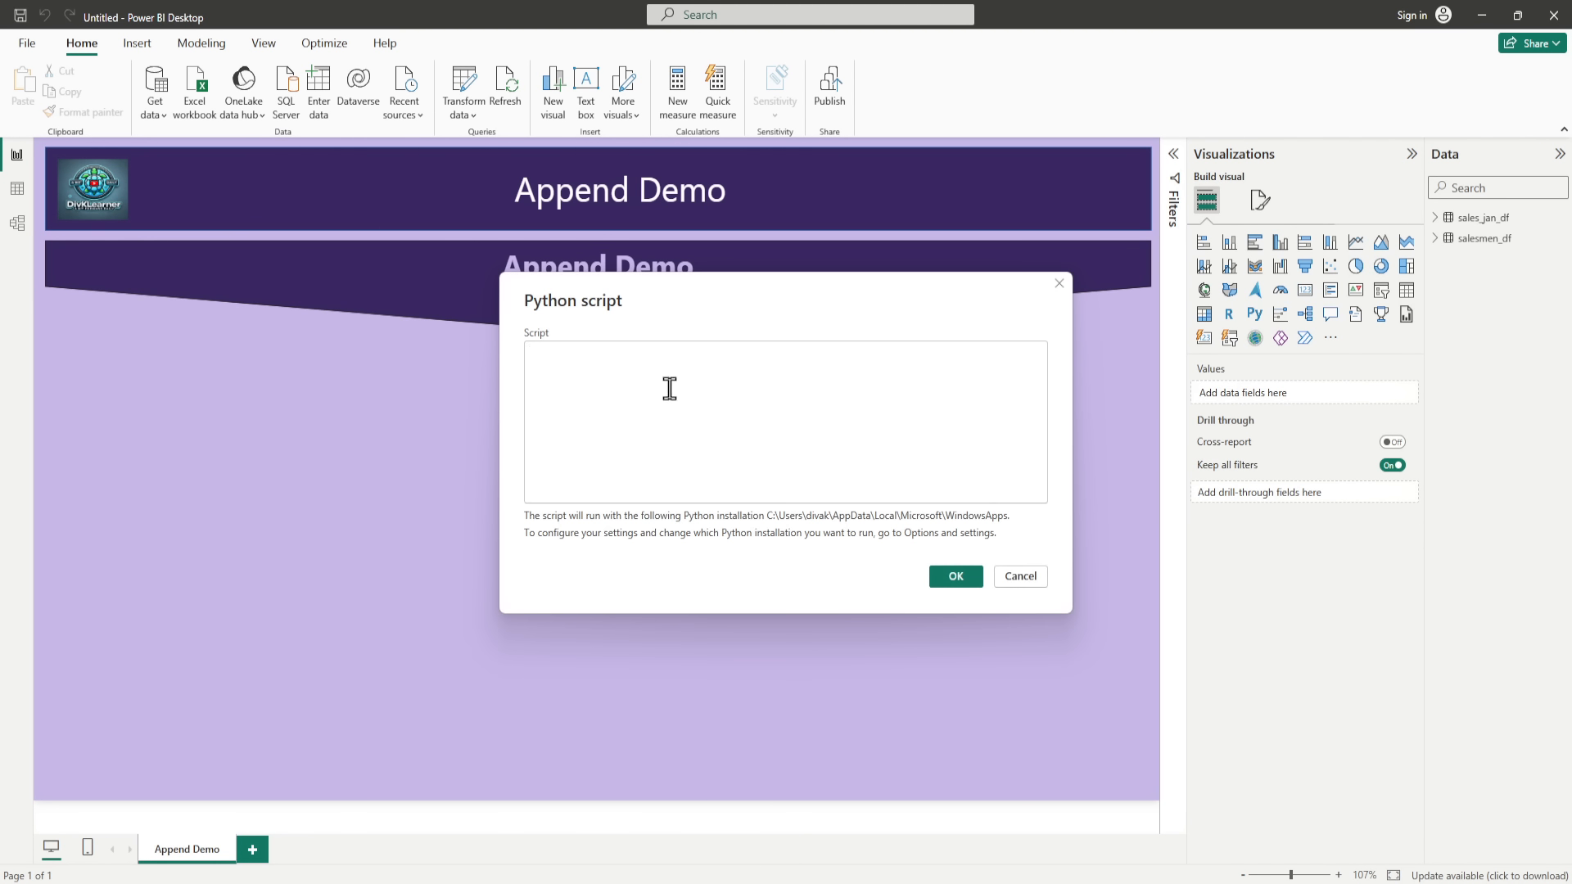
{"action": "type", "text": "import pandas as pd import random  # 50 salesmen IDs sales_feb = [{\"SalesmanID\": i, \"Month\": \"Feb\", \"Sales\": random.randint(1200, 5500)} for i in range(1, 51)] sales_feb_df = pd.DataFrame(sales_feb)  # Return to Power BI sales_feb_df"}
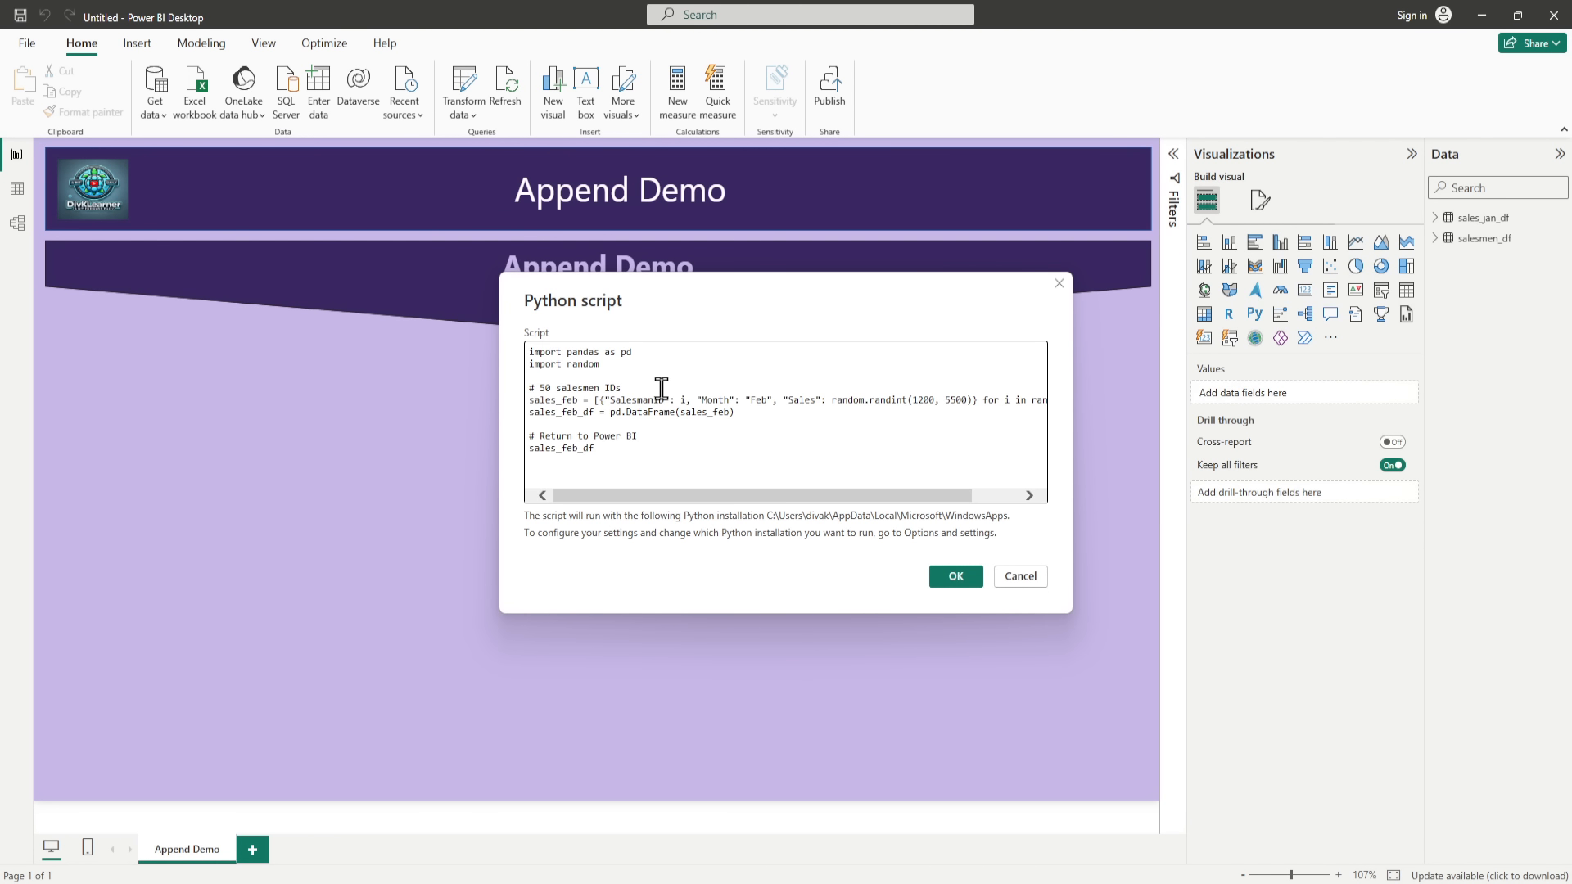
{"action": "left_click", "coordinate": [954, 578]}
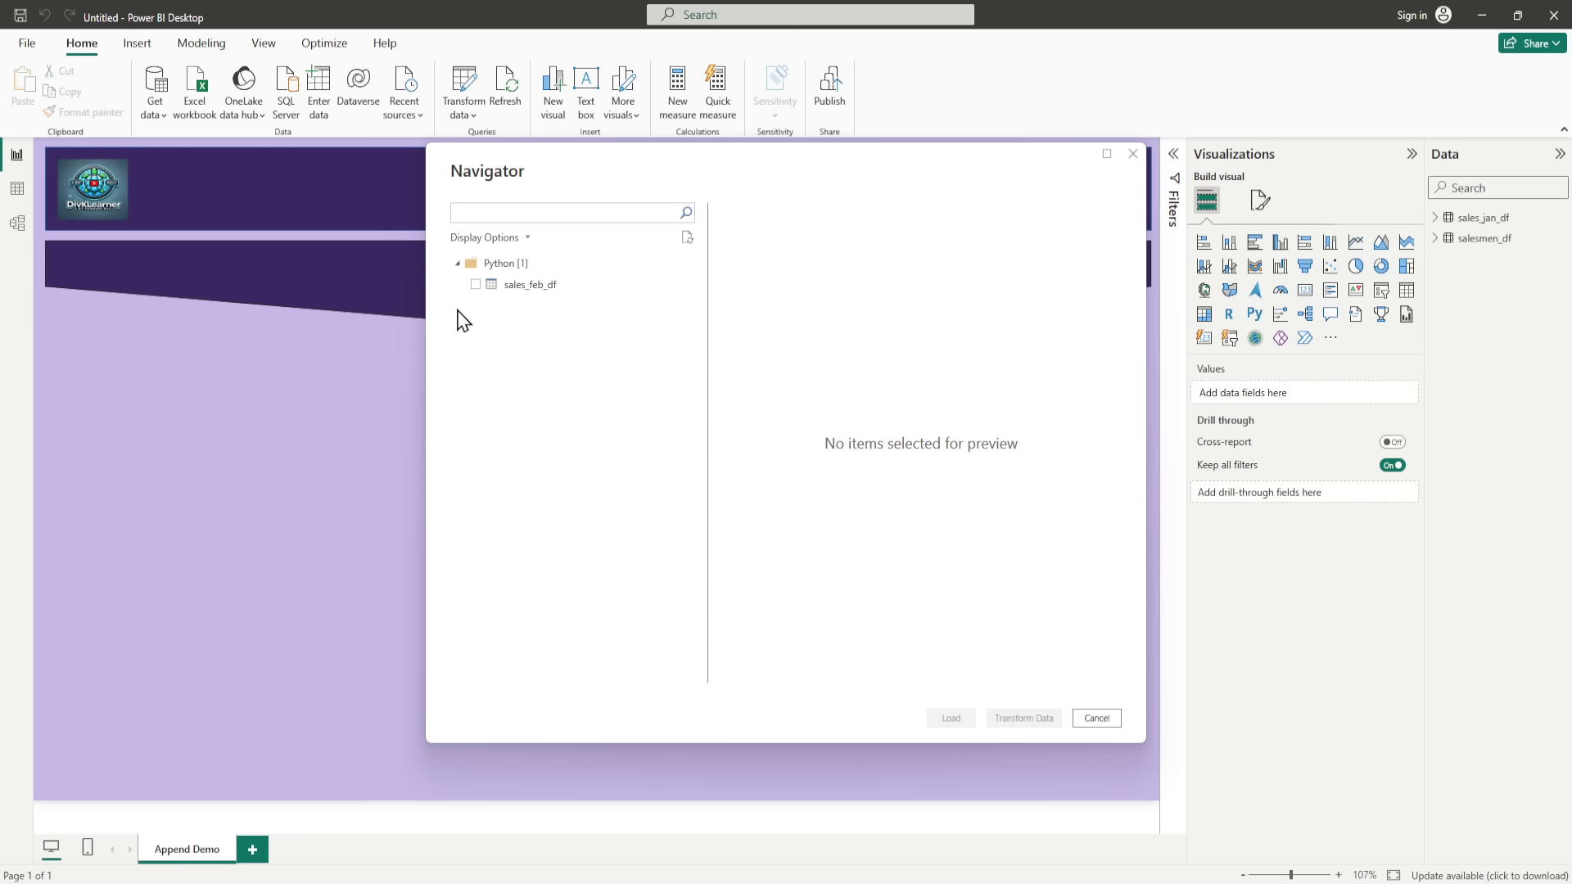
{"action": "left_click", "coordinate": [475, 284]}
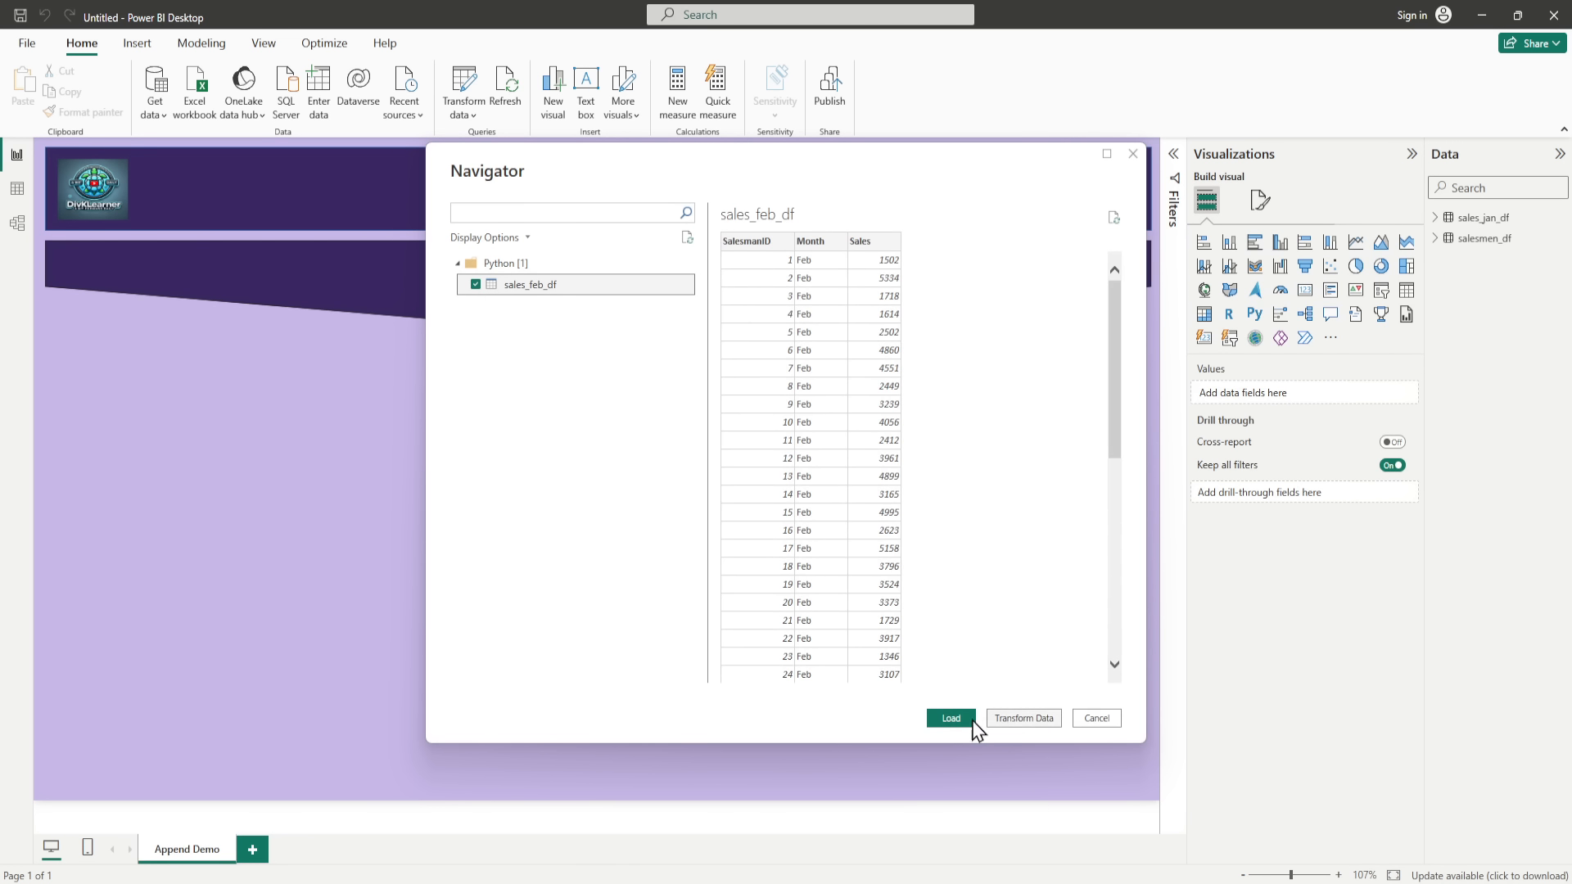
{"action": "left_click", "coordinate": [951, 719]}
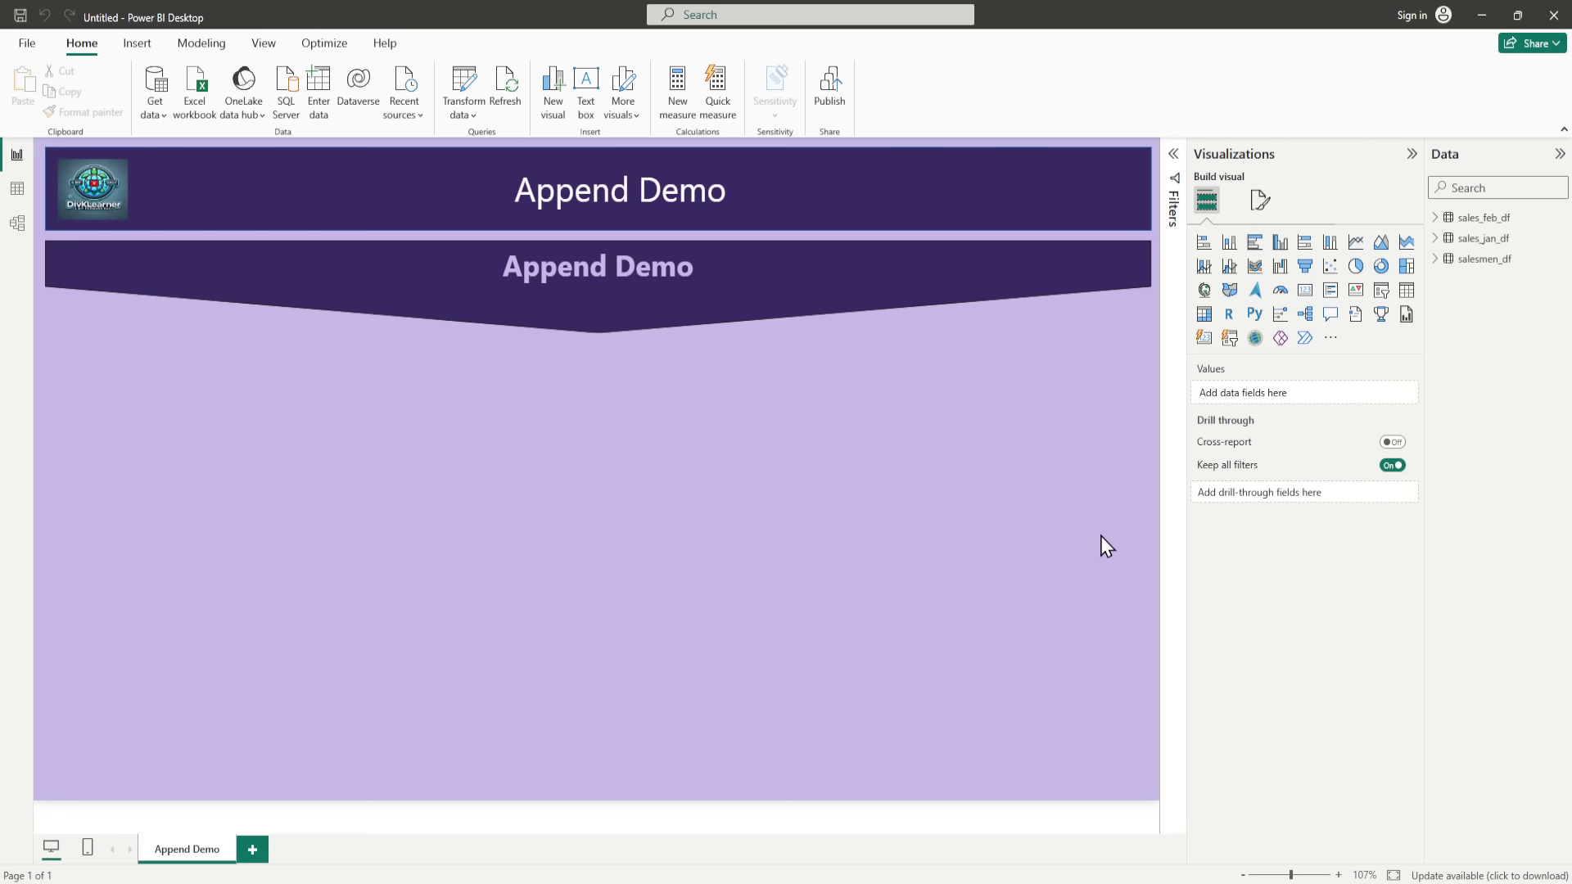
Step: Open the salesmen_df query for editing in a maximized Power Query Editor window and review the sales_jan_df and sales_feb_df queries
{"action": "right_click", "coordinate": [1486, 260]}
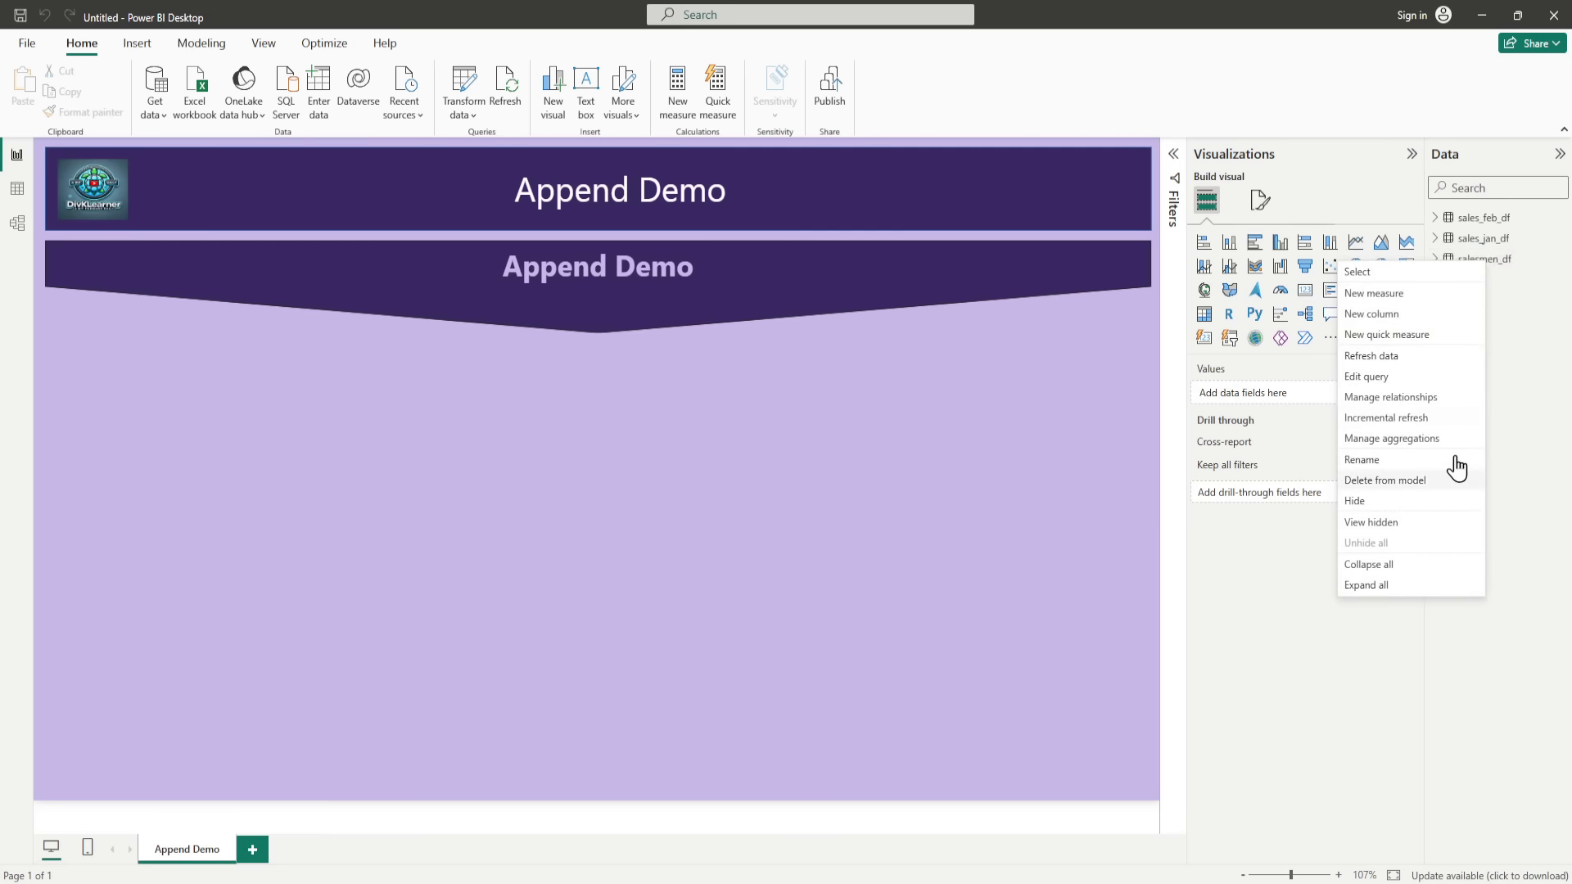
{"action": "left_click", "coordinate": [1395, 397]}
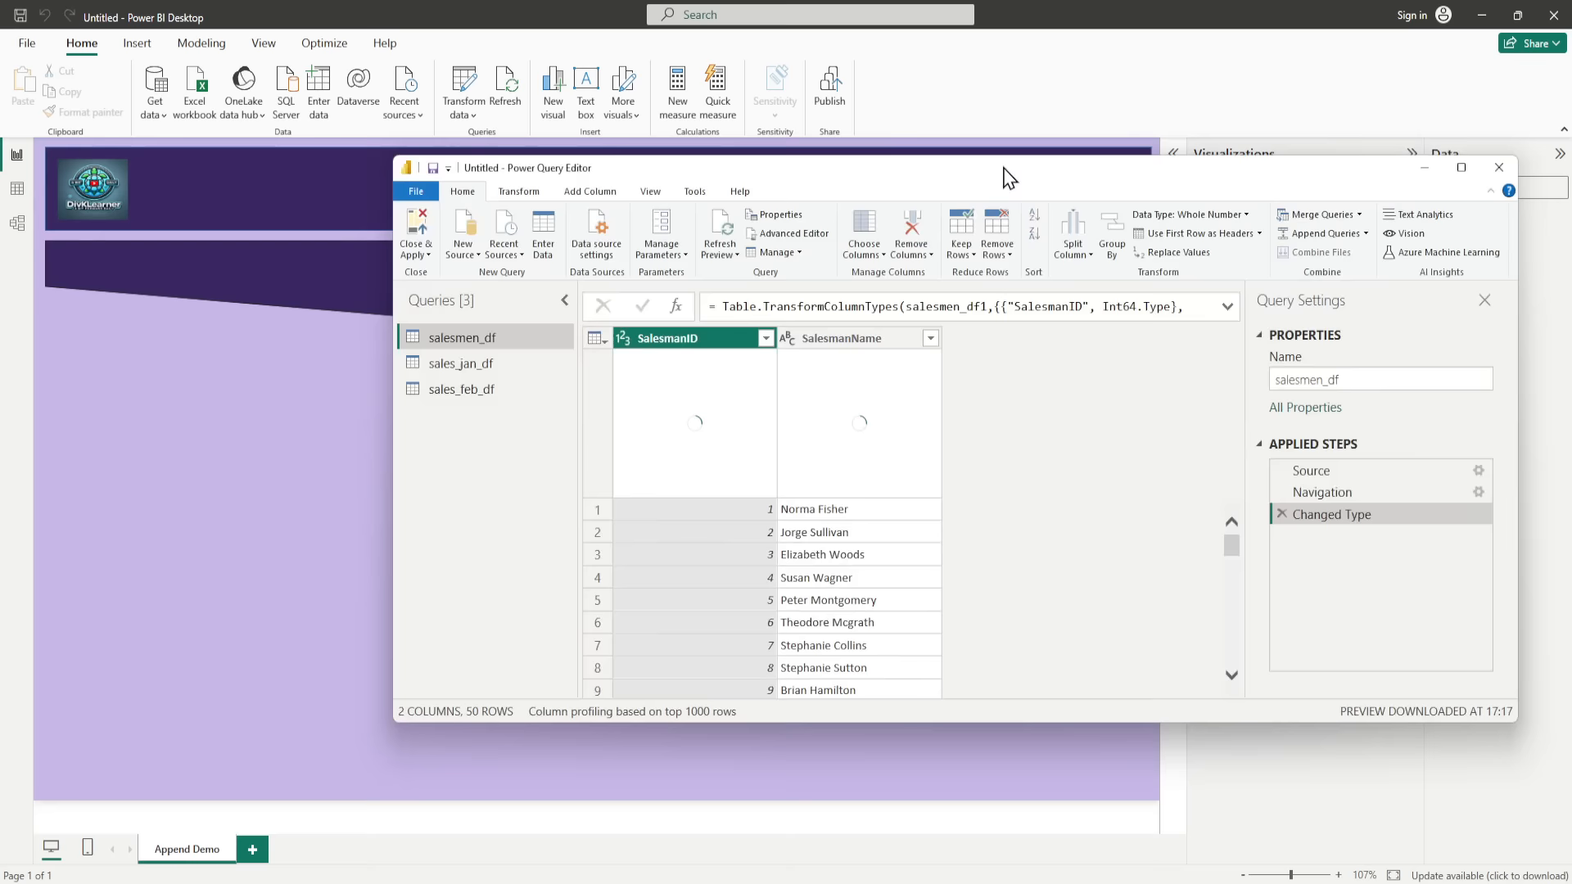
{"action": "left_click_drag", "start_coordinate": [1002, 168], "coordinate": [733, 181]}
{"action": "double_click", "coordinate": [734, 182]}
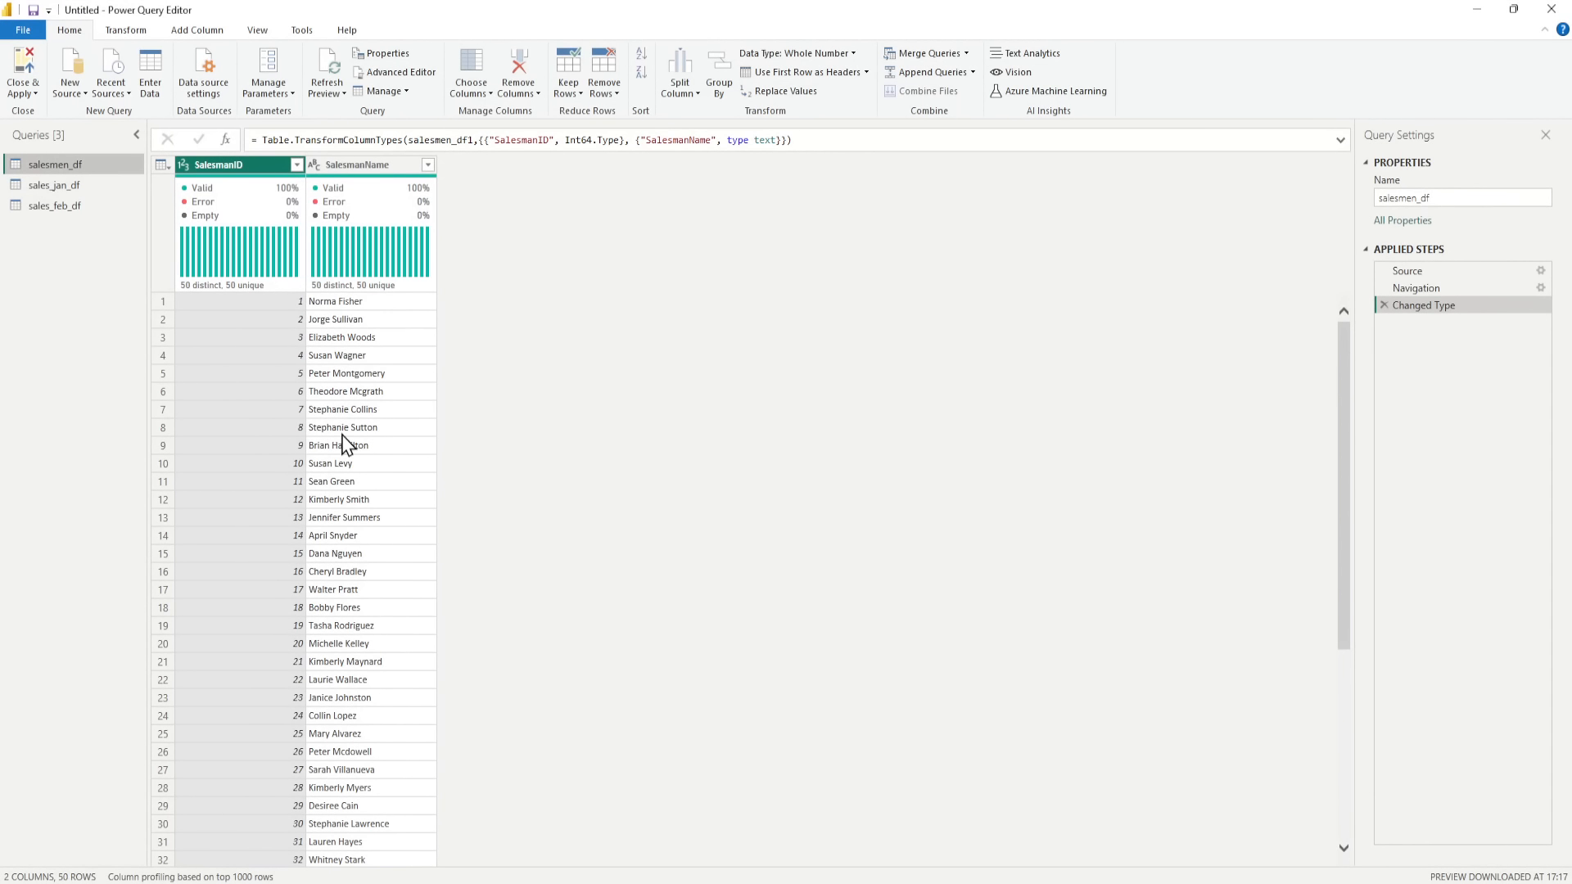
{"action": "left_click", "coordinate": [71, 191]}
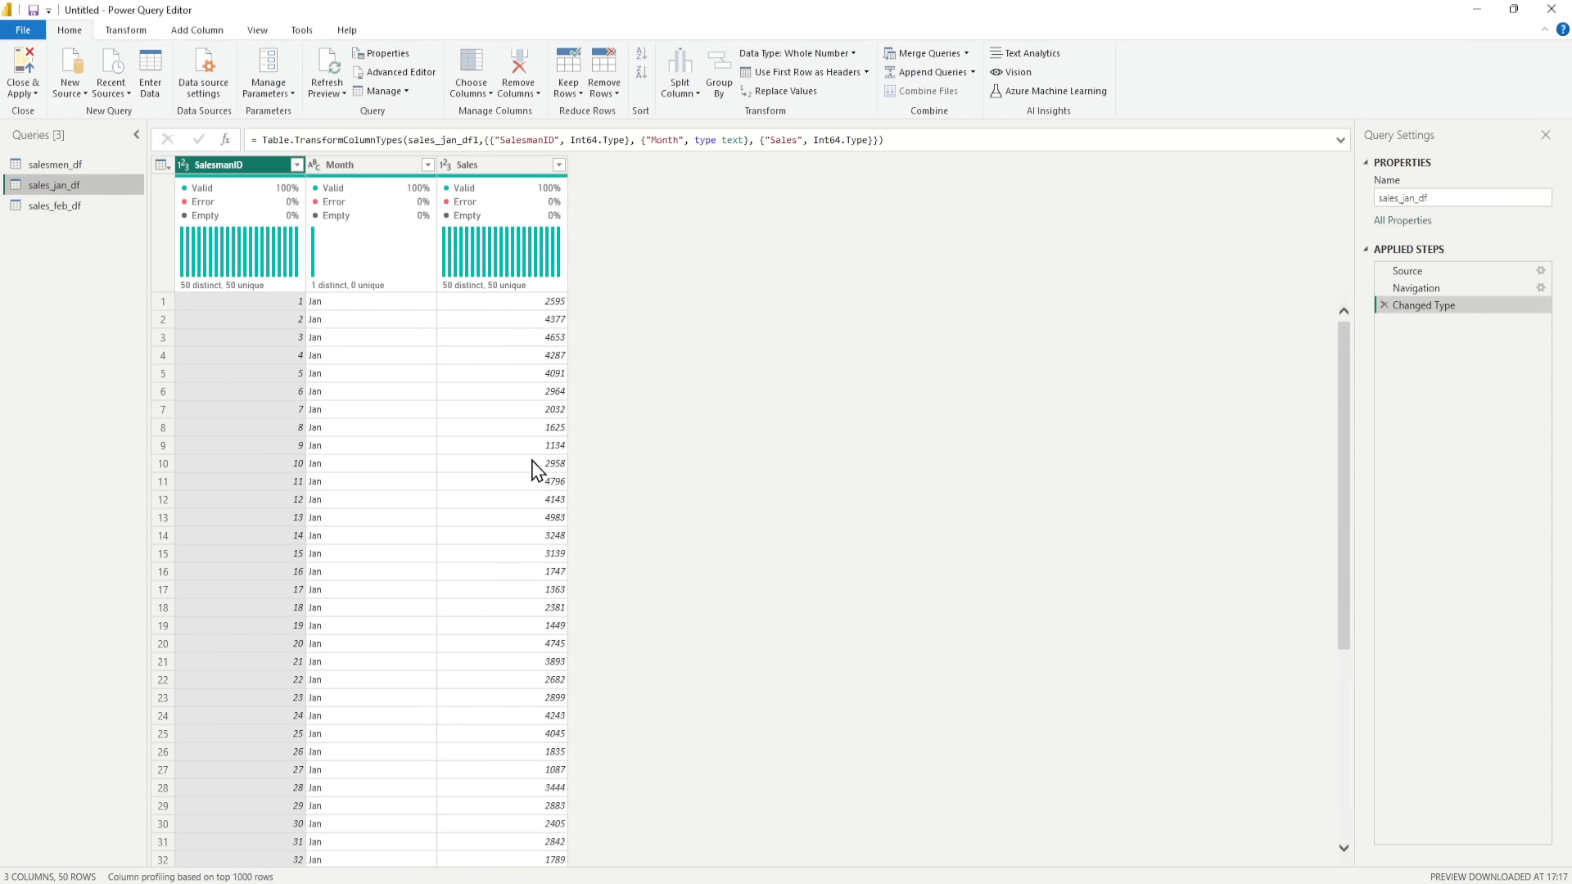
{"action": "left_click", "coordinate": [62, 208]}
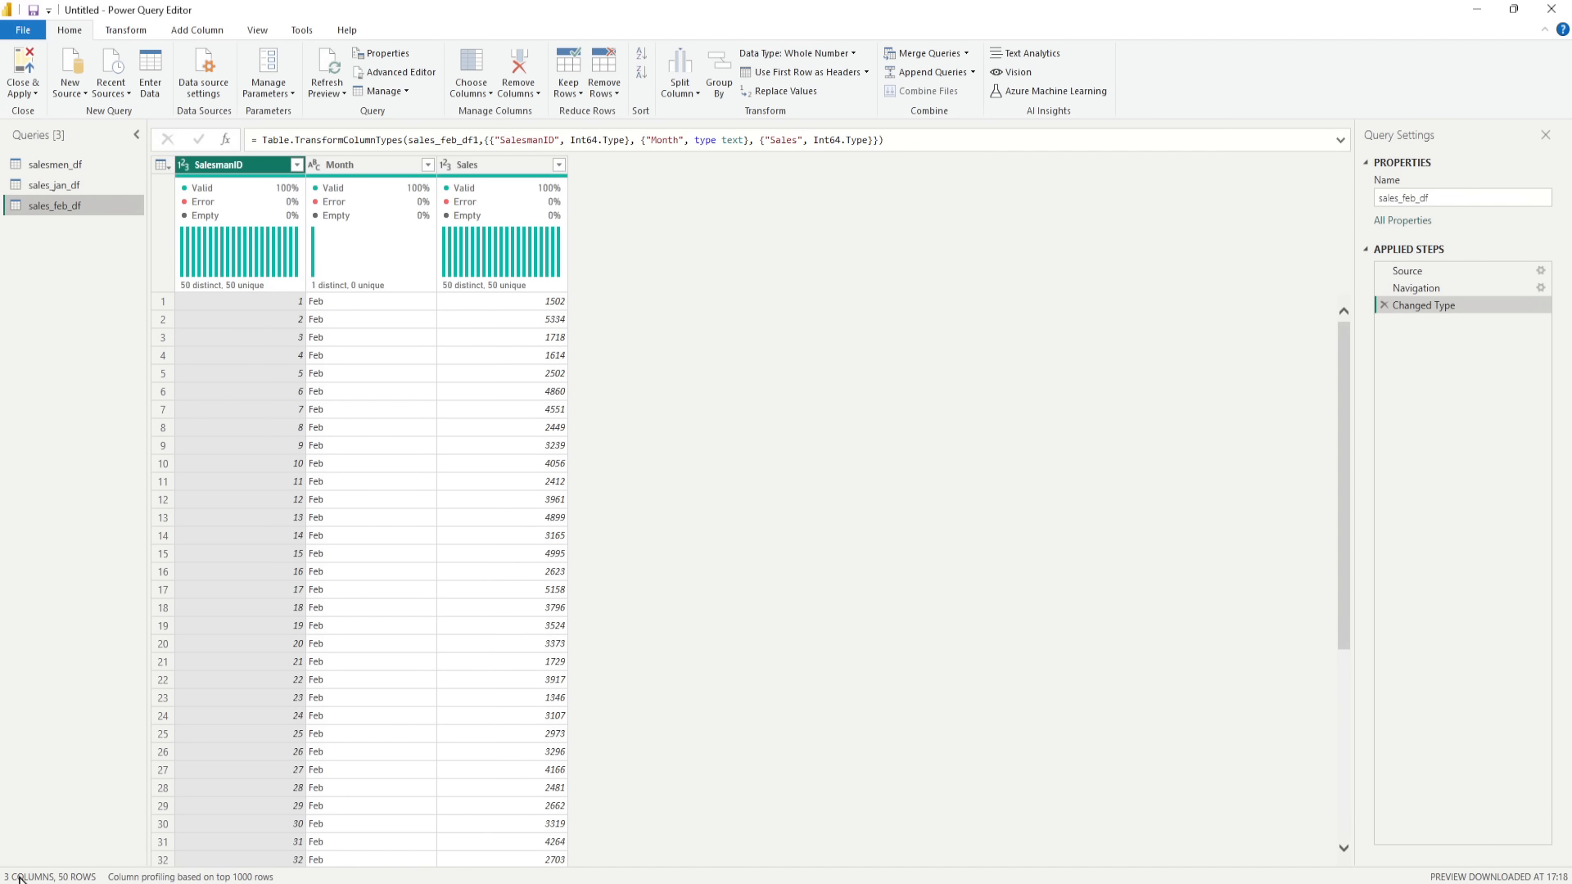
Step: Append sales_jan_df and sales_feb_df as a new query, with sales_jan_df as the first table and sales_feb_df as the second
{"action": "left_click", "coordinate": [36, 188]}
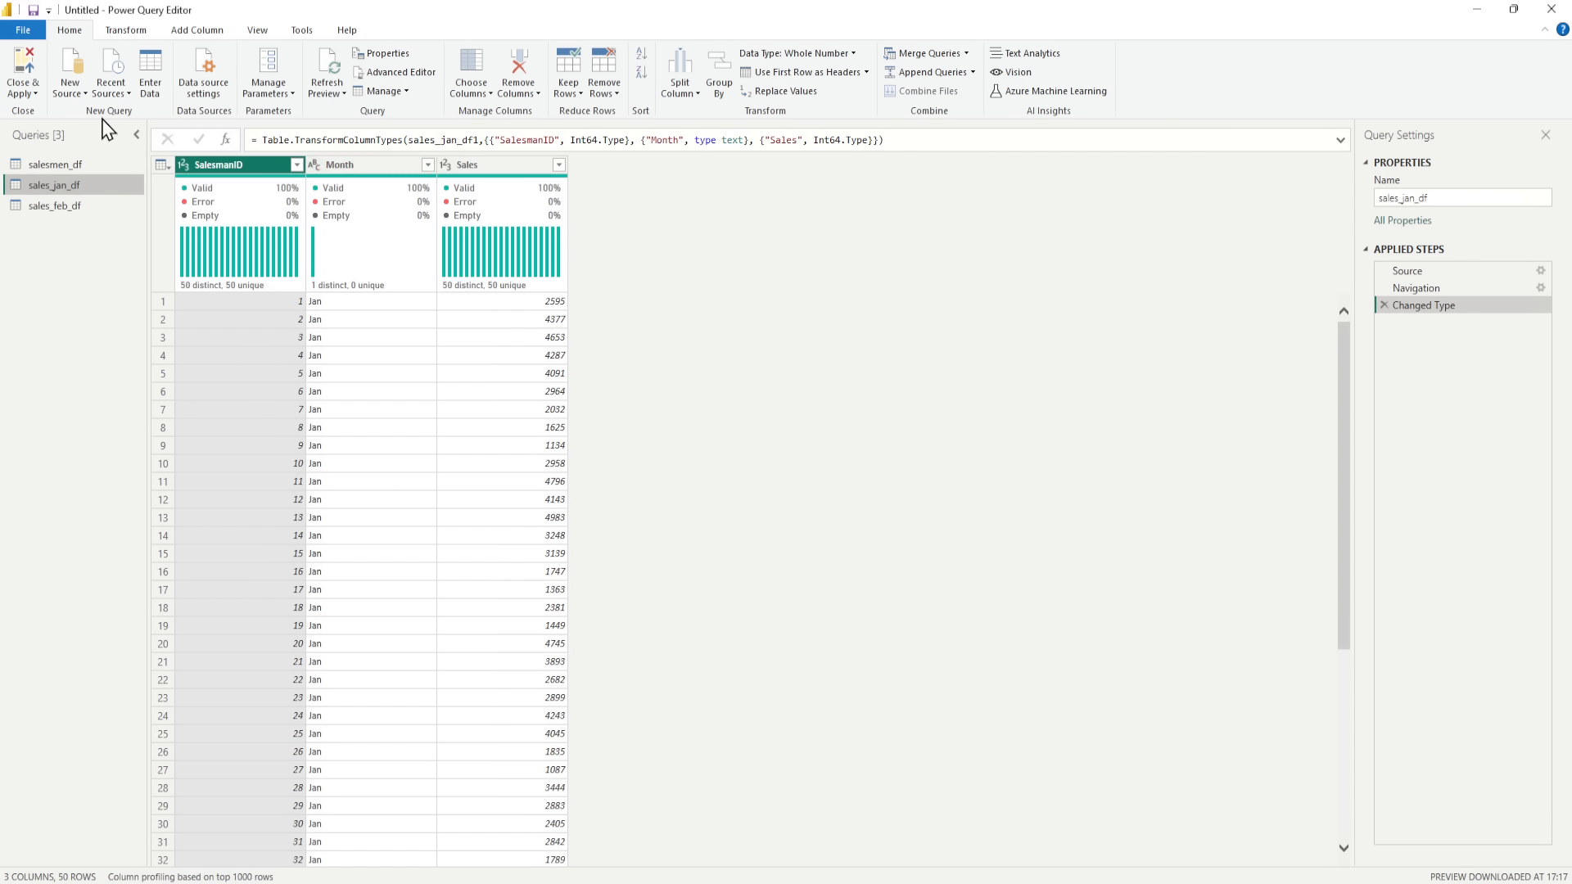
{"action": "double_click", "coordinate": [51, 206]}
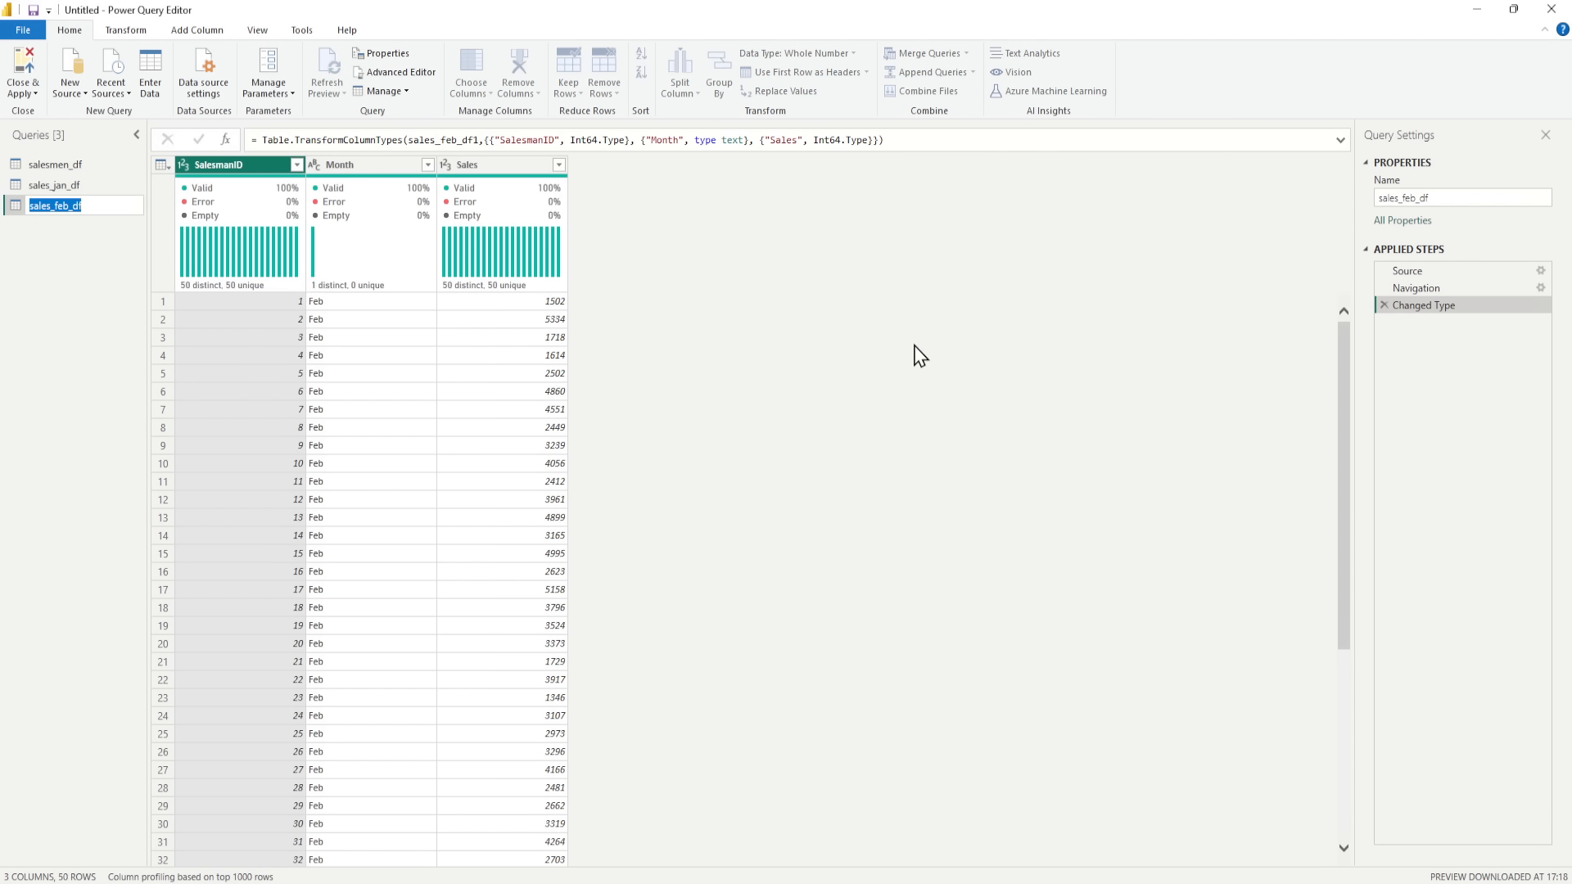
{"action": "left_click", "coordinate": [70, 274]}
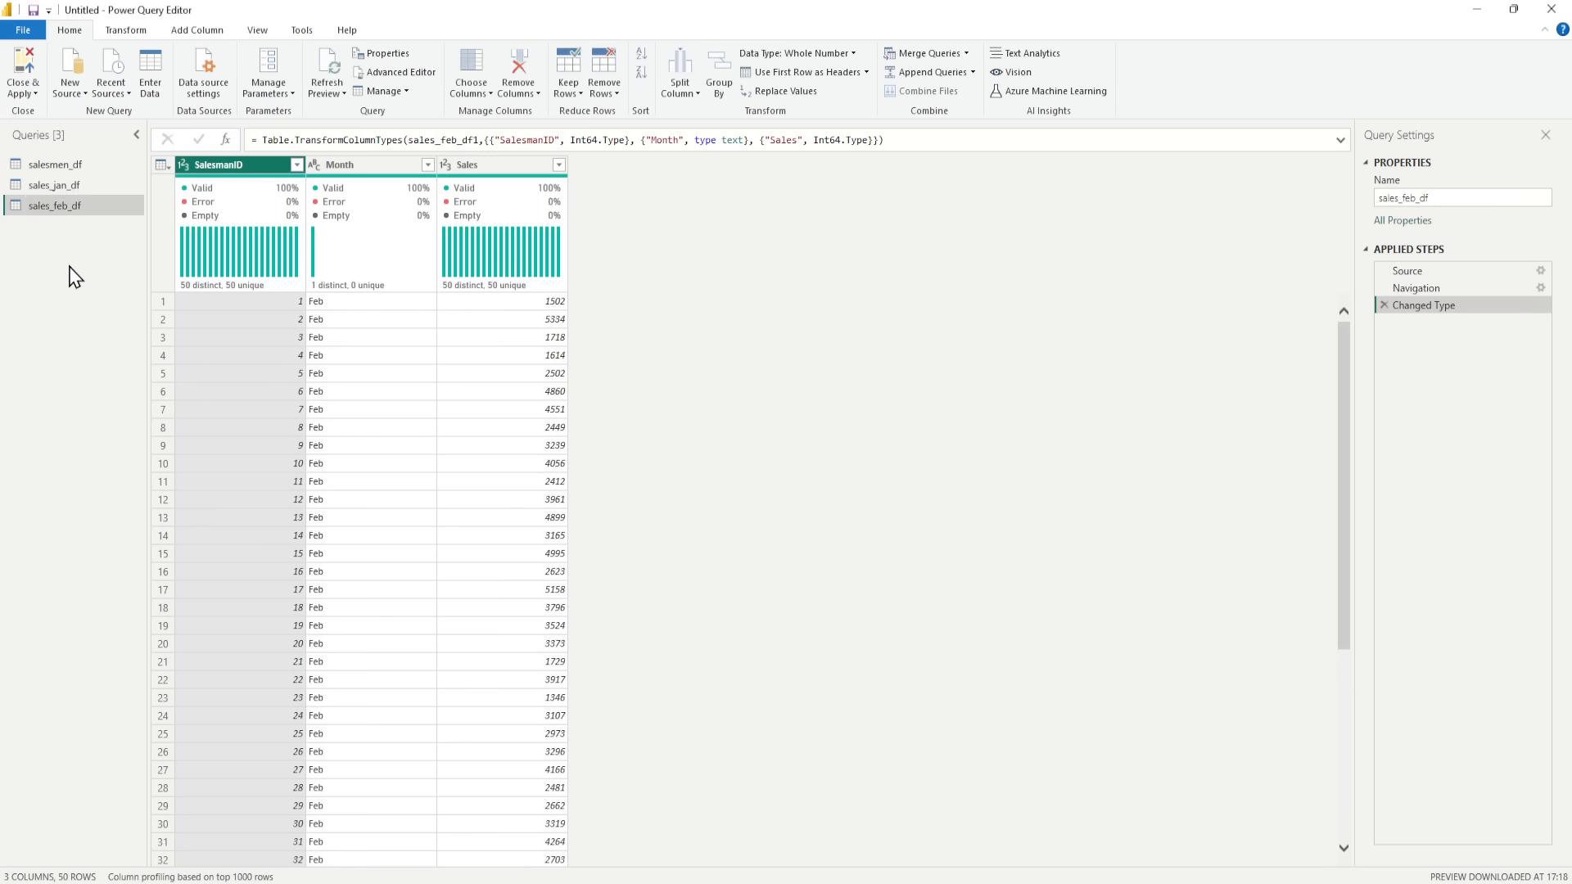
{"action": "left_click", "coordinate": [974, 72]}
{"action": "left_click", "coordinate": [966, 109]}
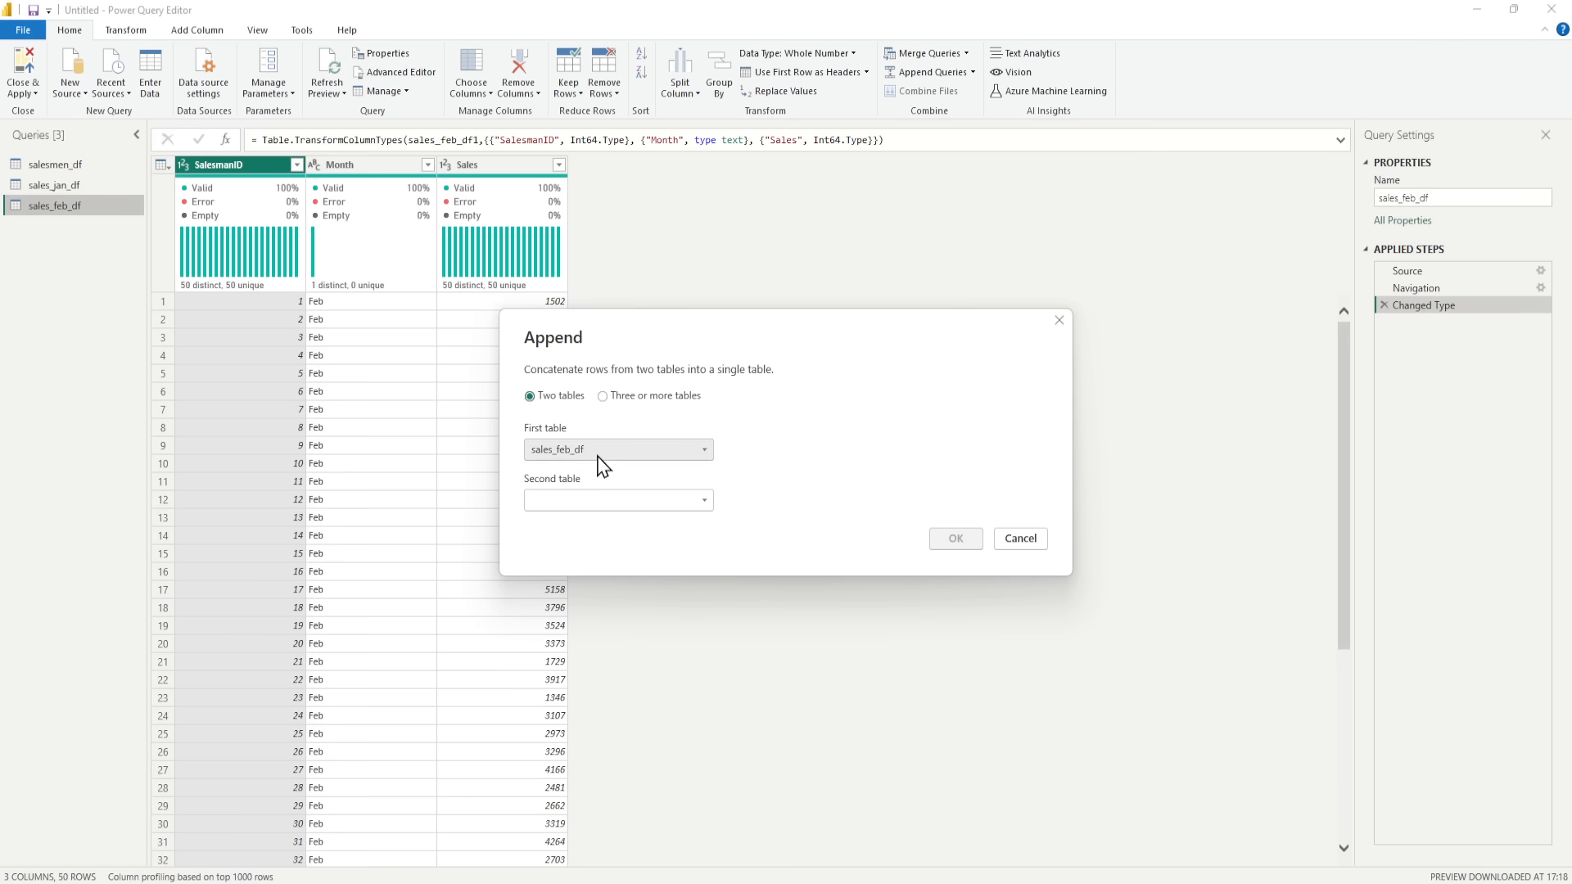
{"action": "left_click", "coordinate": [598, 463]}
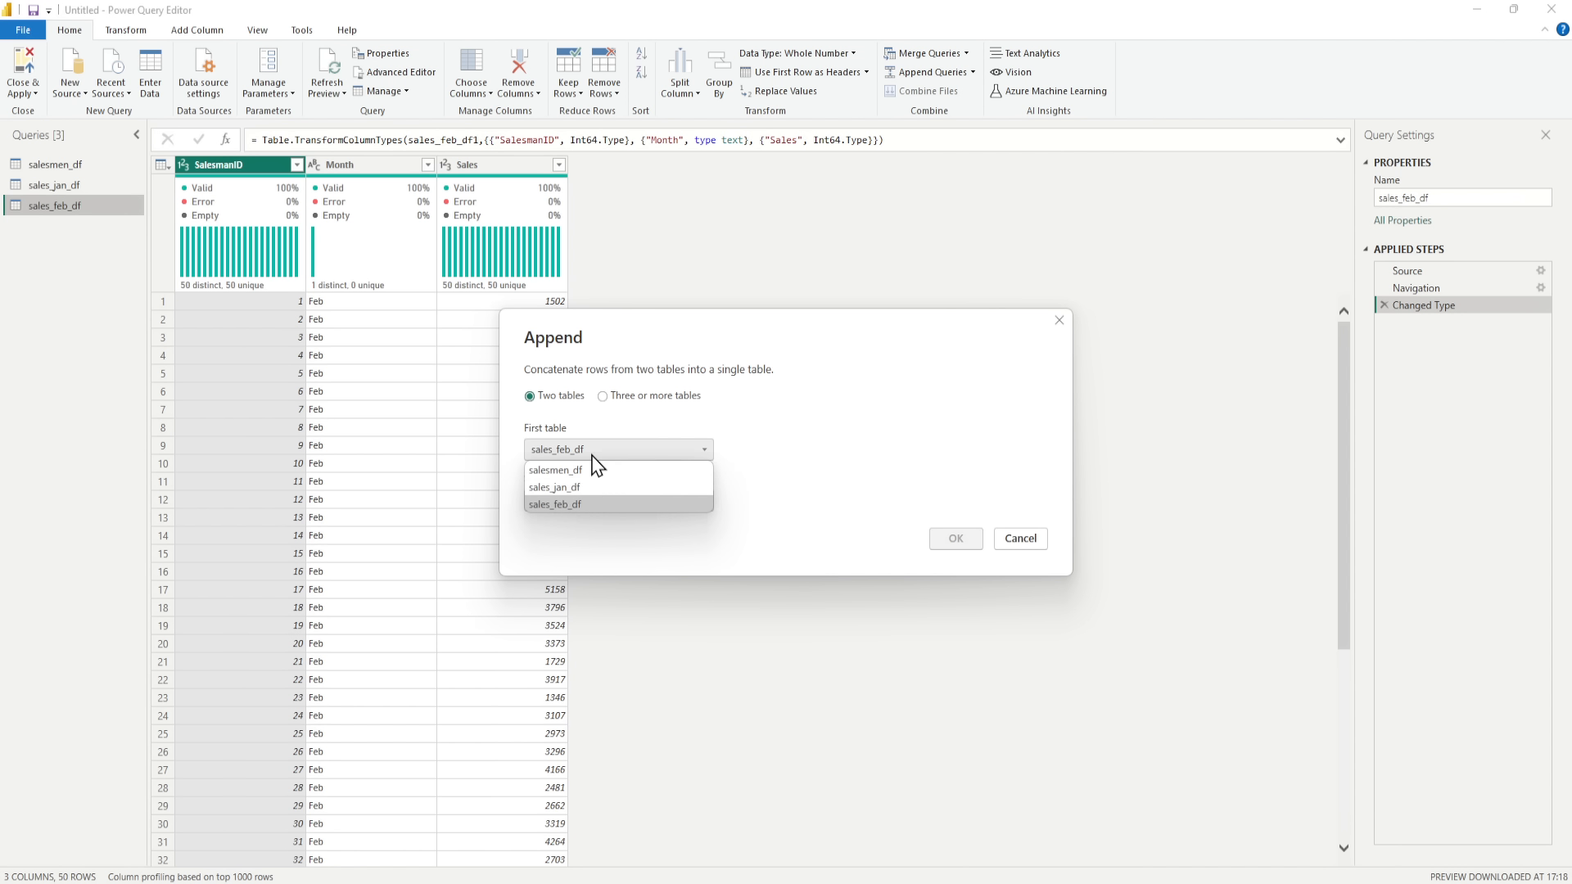
{"action": "left_click", "coordinate": [578, 491]}
{"action": "left_click", "coordinate": [594, 501]}
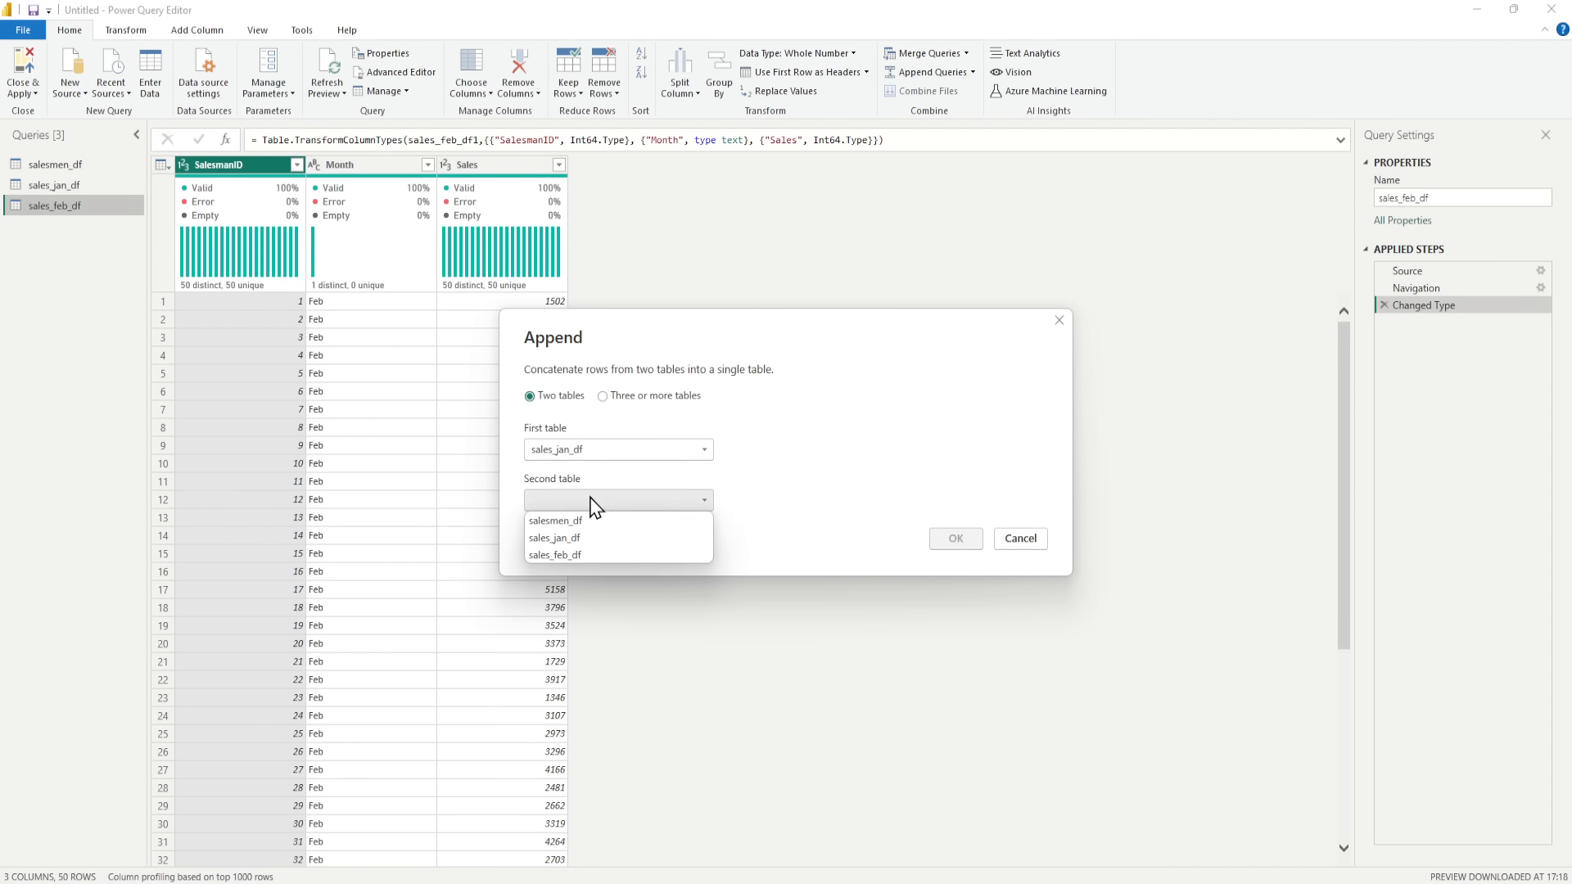
{"action": "left_click", "coordinate": [575, 555]}
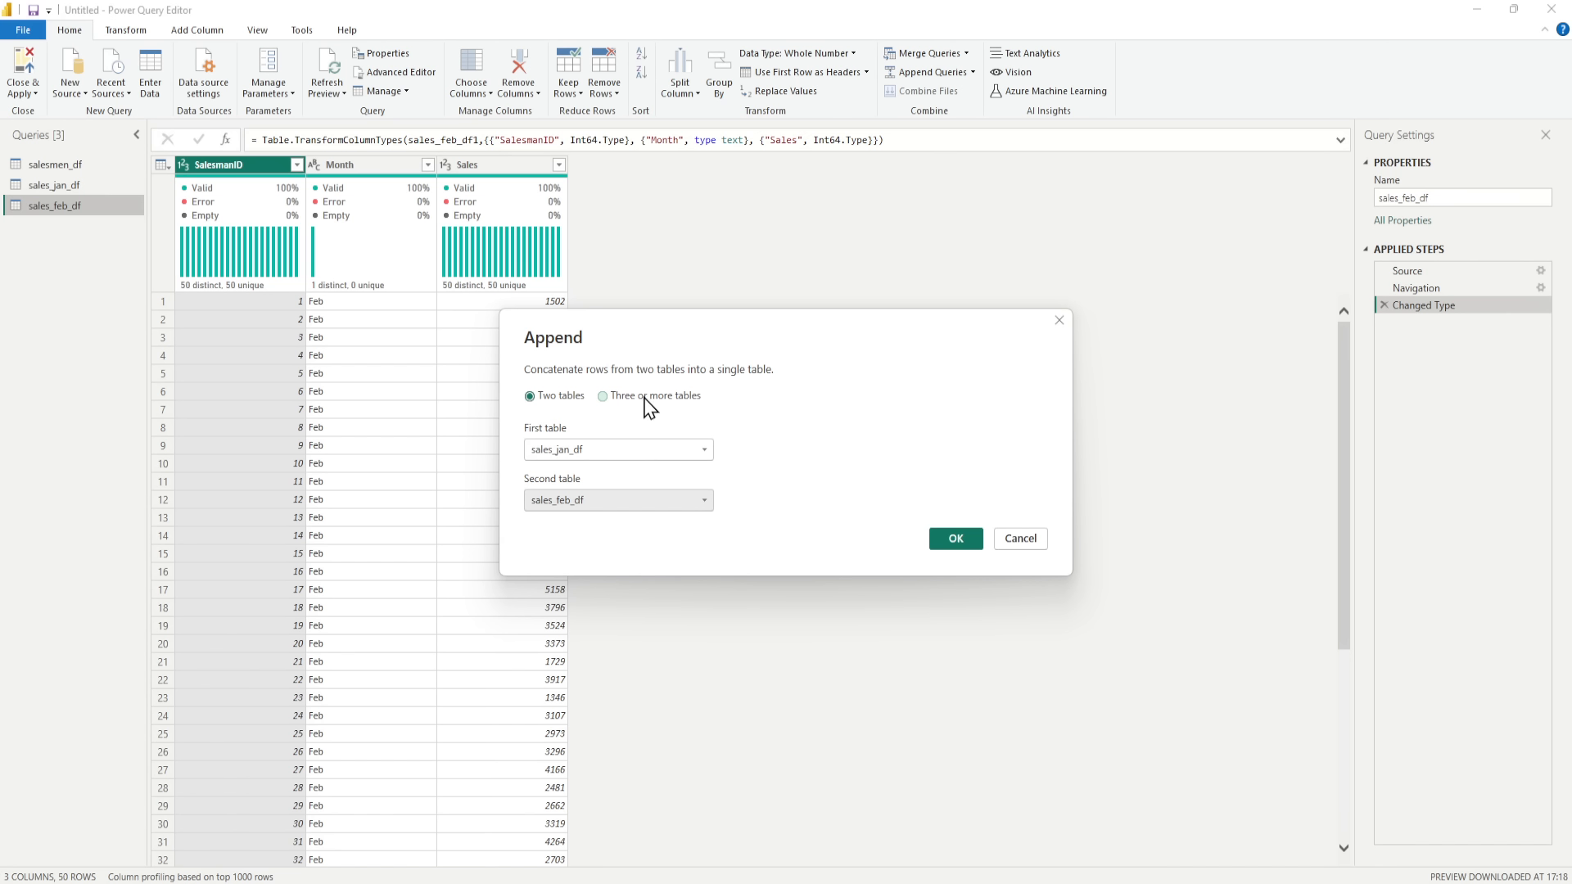
{"action": "left_click", "coordinate": [961, 545]}
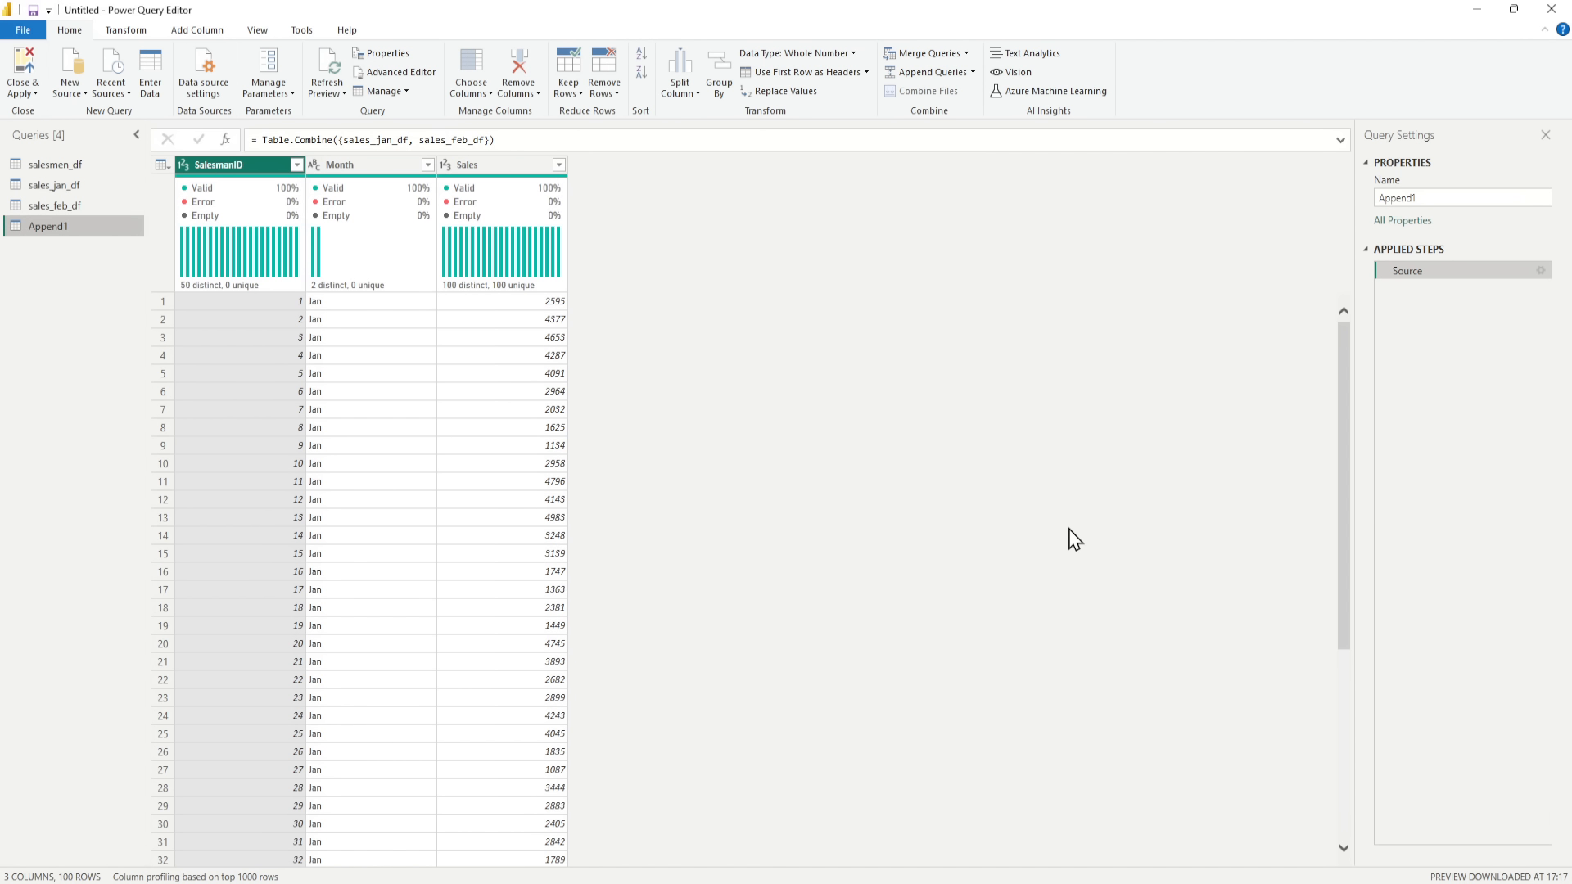
Step: Rename the appended query as Sales_data
{"action": "right_click", "coordinate": [72, 231]}
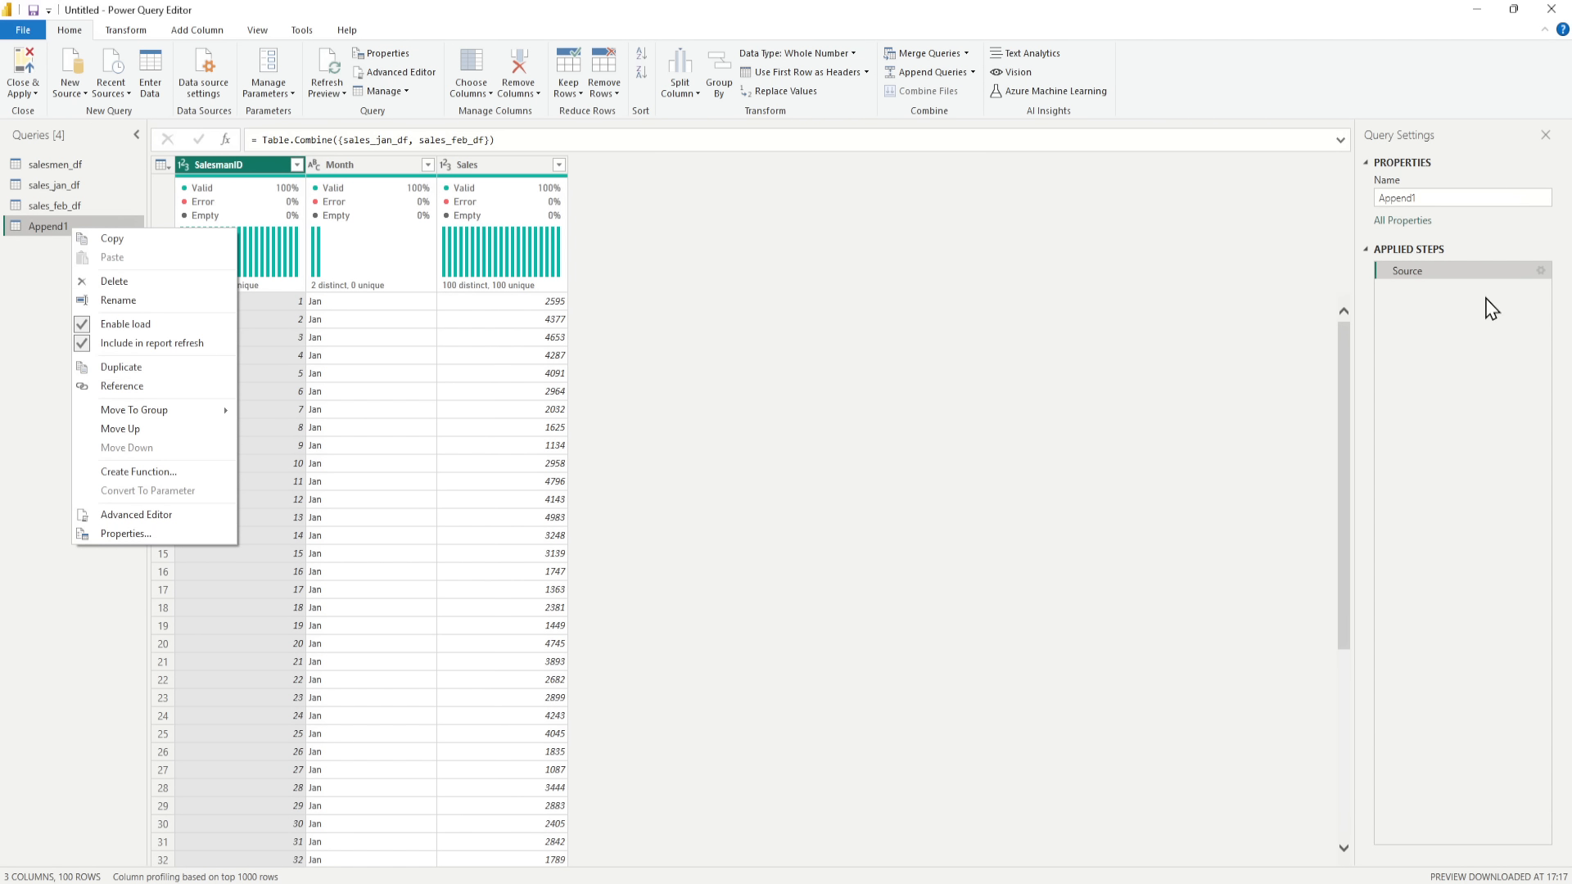
{"action": "left_click", "coordinate": [1431, 197]}
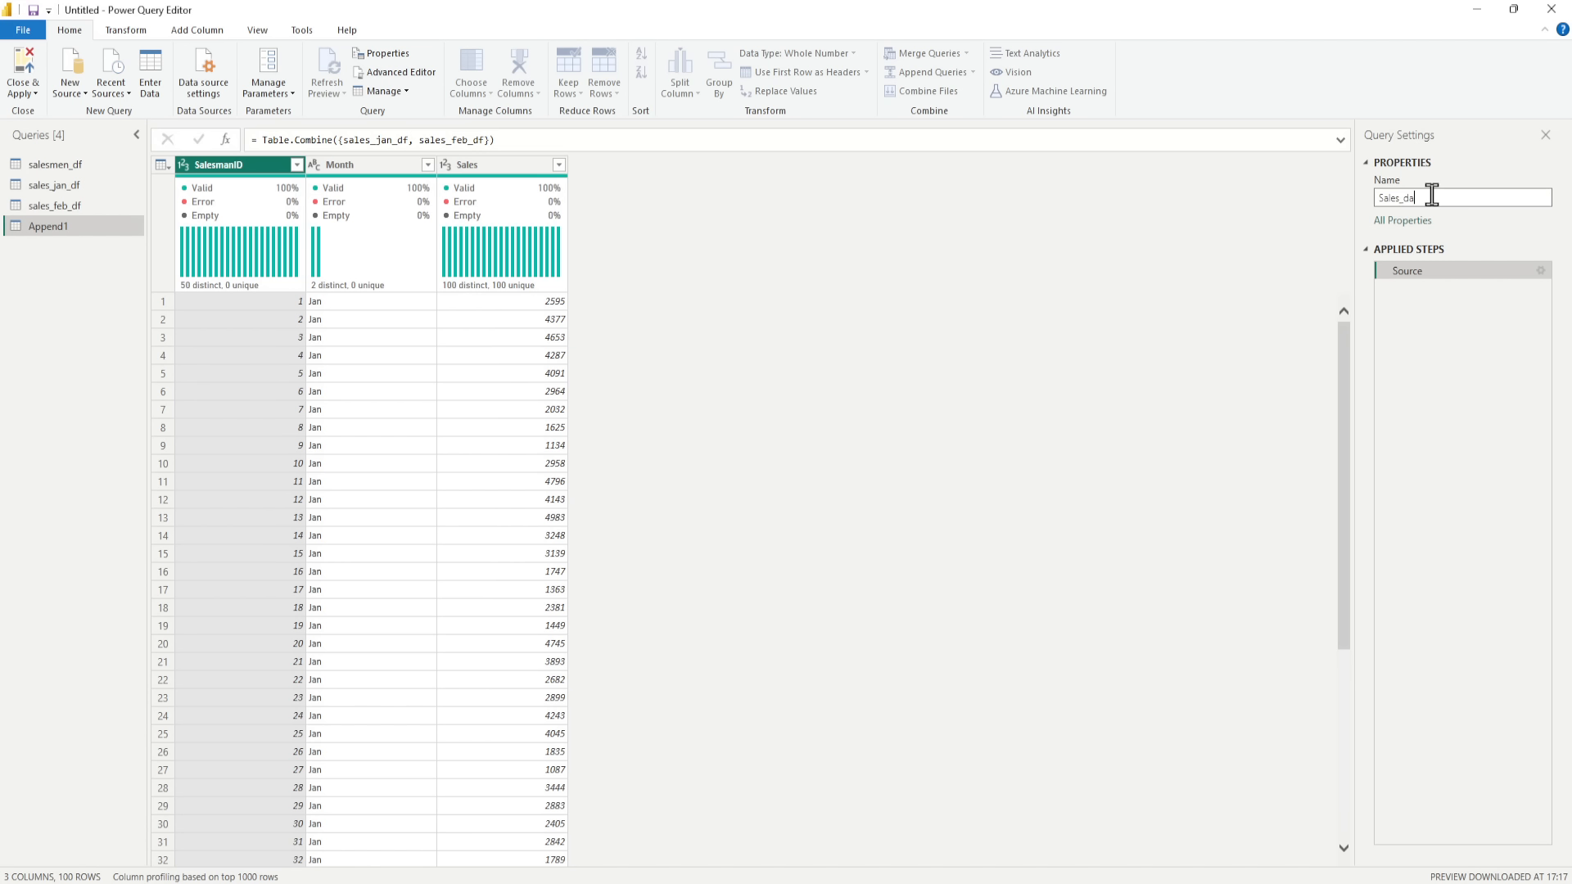
{"action": "key", "text": "Return"}
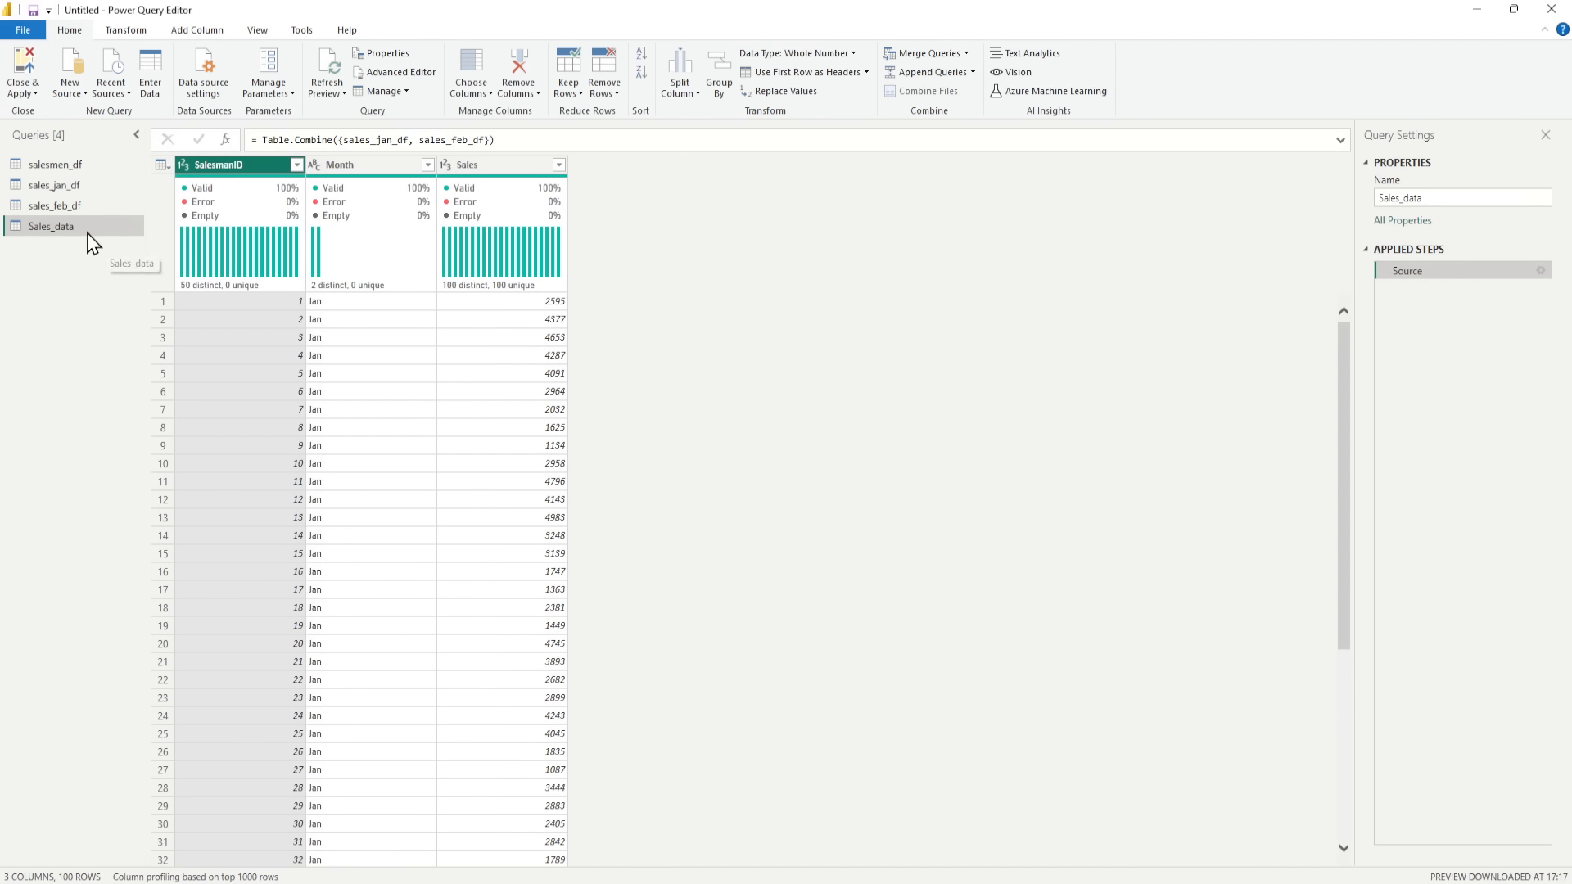
Step: Apply the query changes to the model and switch to the report page in Power BI Desktop
{"action": "left_click", "coordinate": [23, 90]}
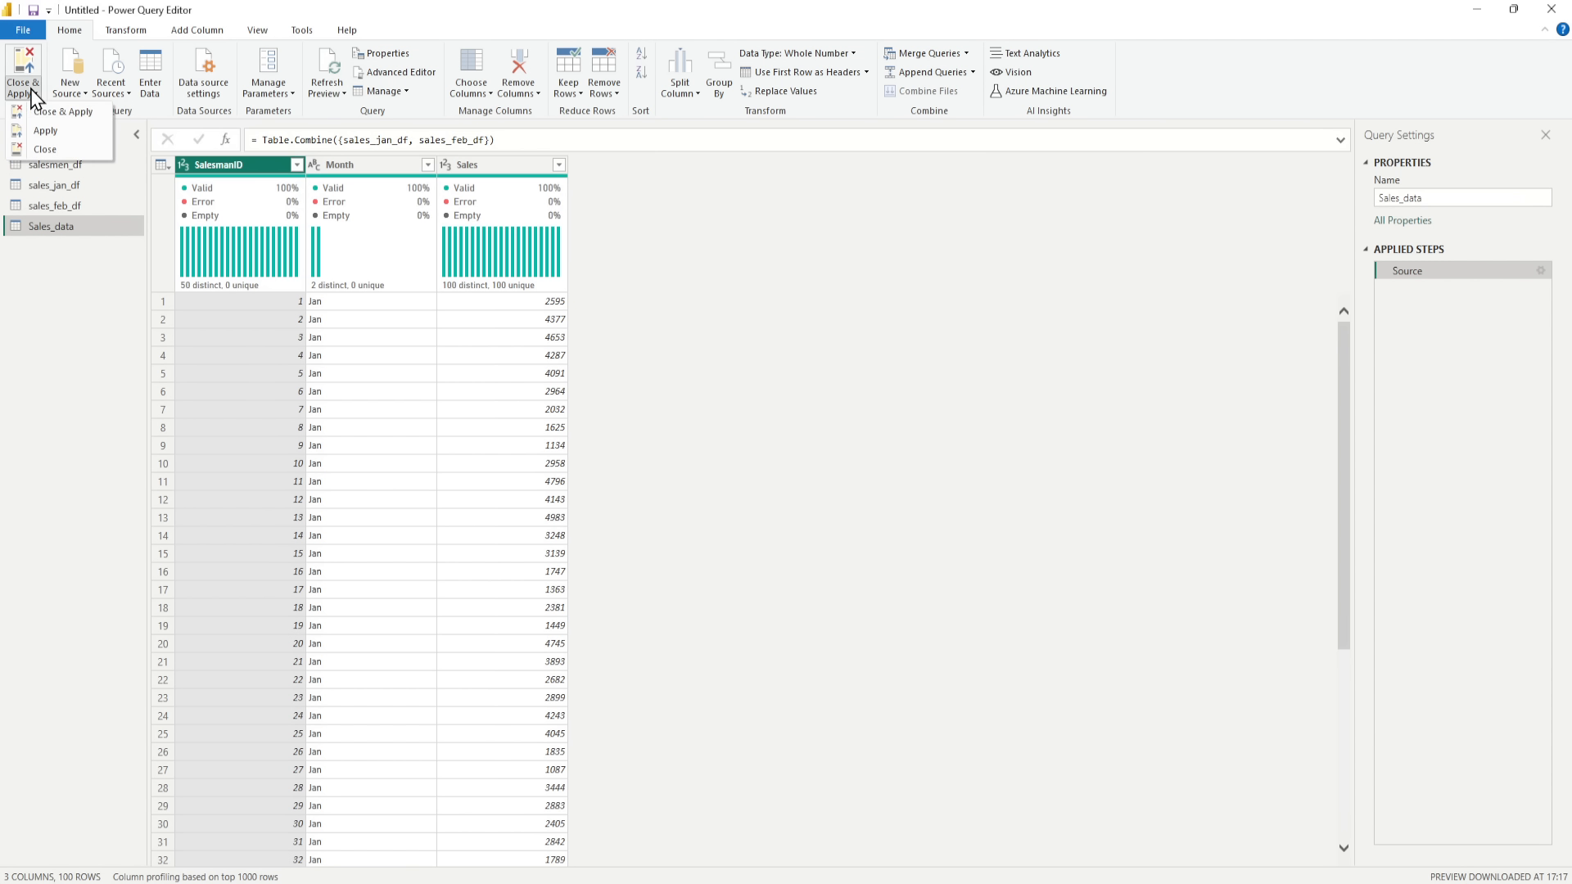
{"action": "left_click", "coordinate": [52, 138]}
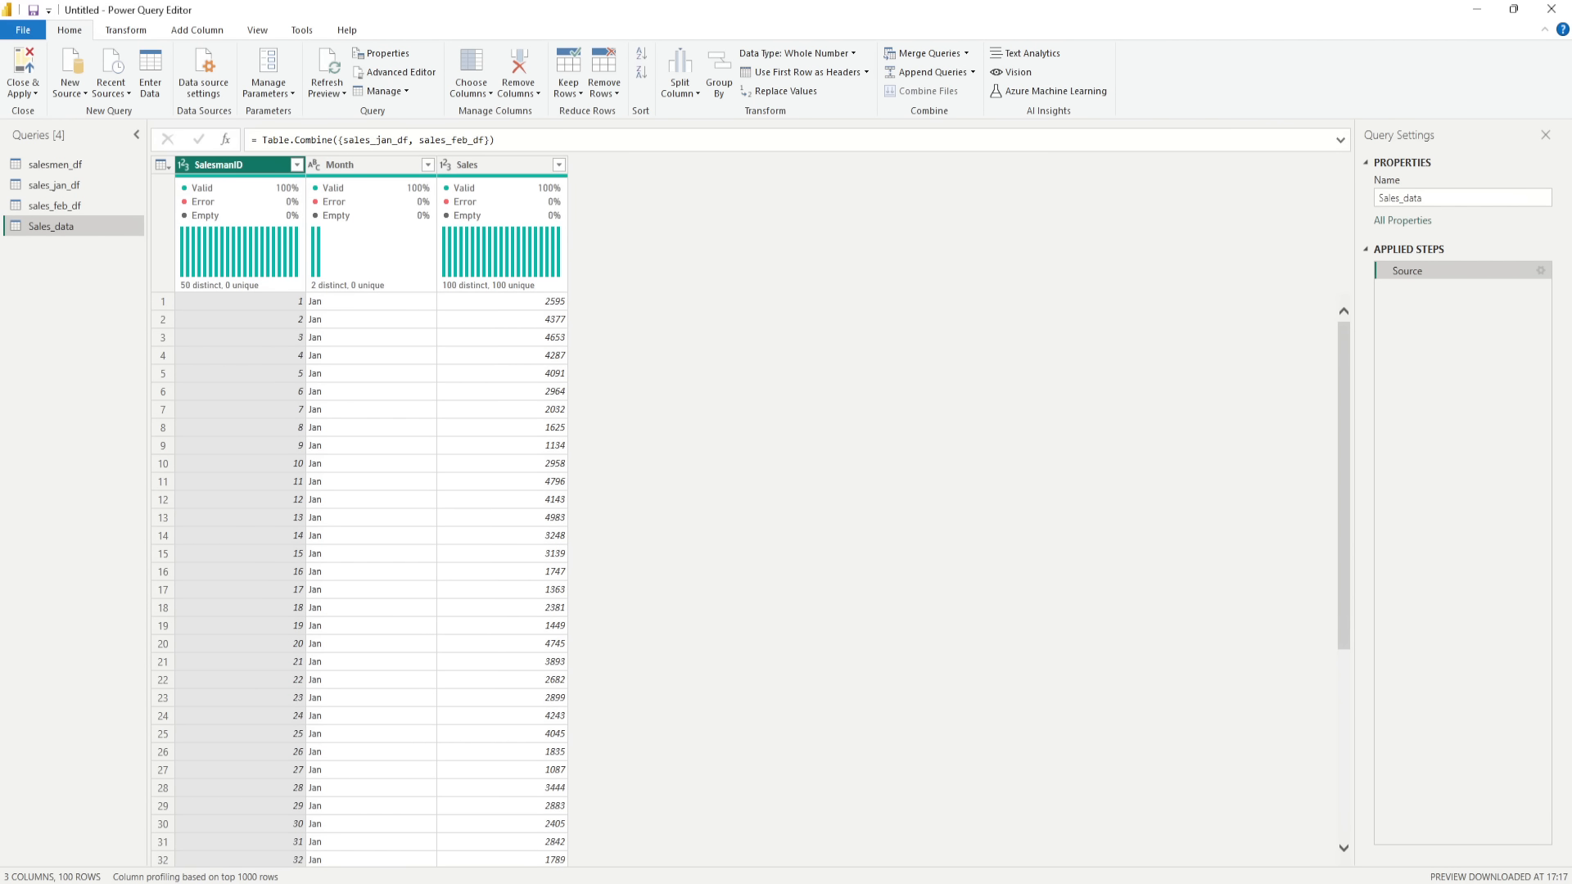
{"action": "mouse_move", "coordinate": [868, 881]}
{"action": "left_click", "coordinate": [937, 810]}
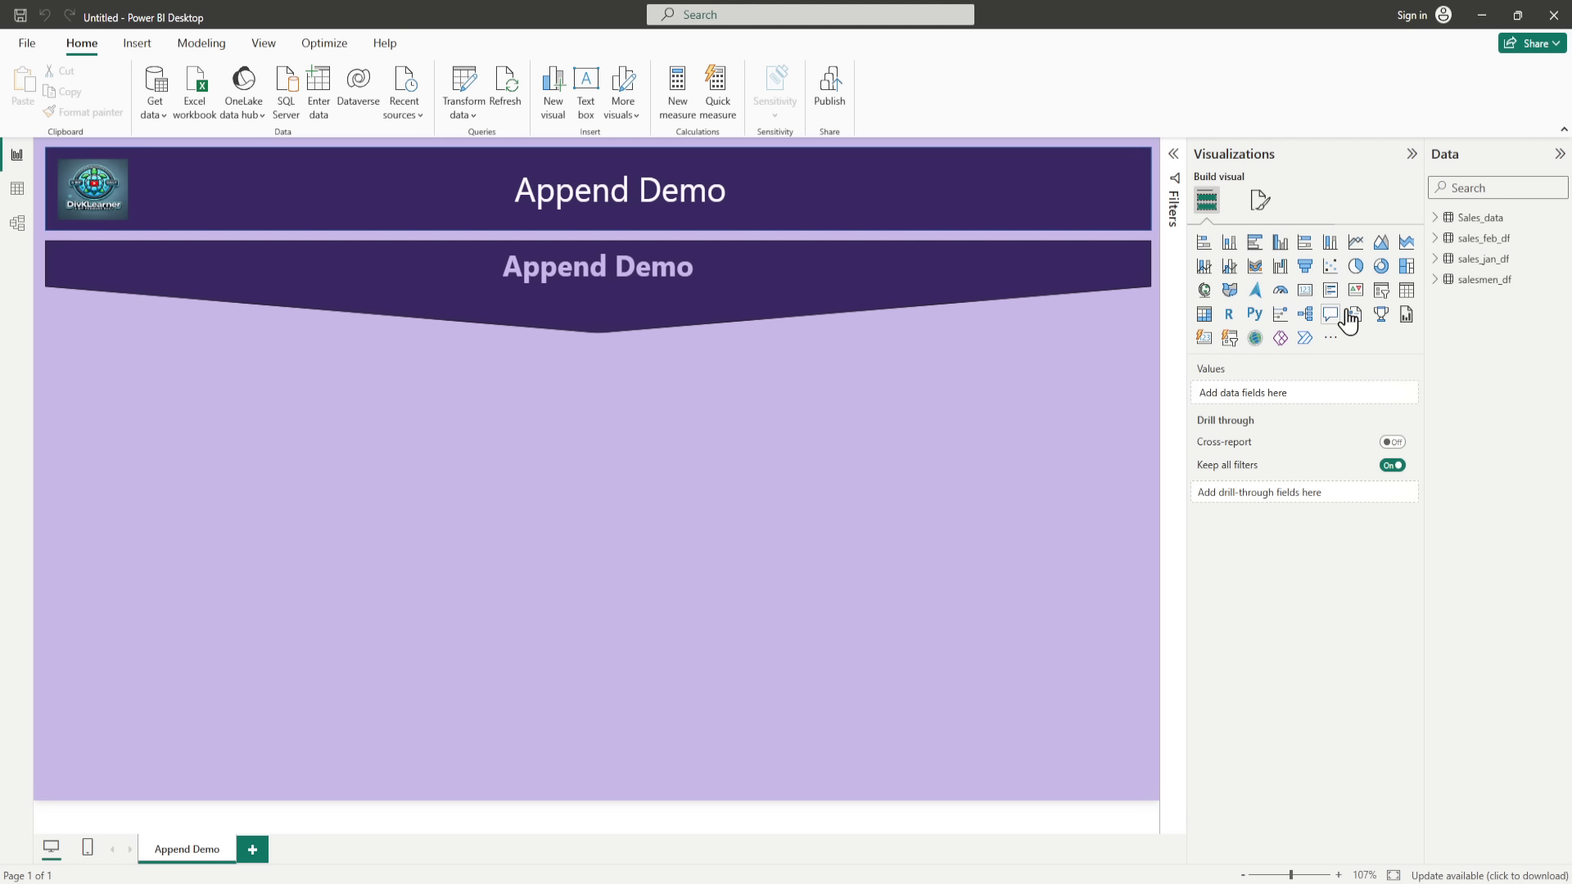
Step: Insert a table visual below the Append Demo banner and resize it into a narrow, tall block
{"action": "left_click", "coordinate": [1405, 293]}
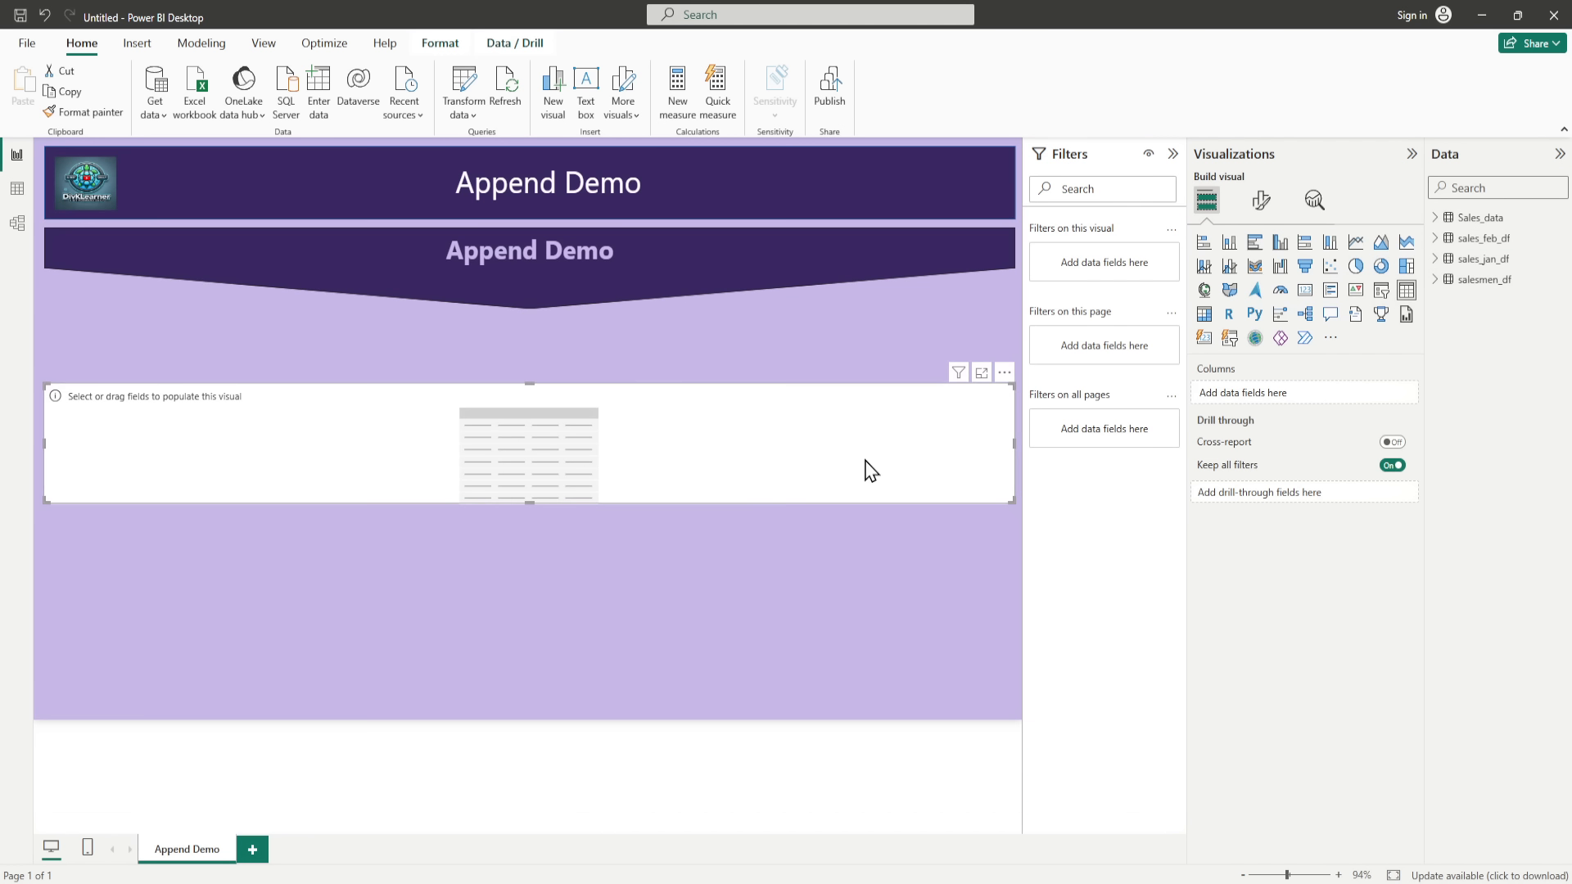
{"action": "left_click_drag", "start_coordinate": [1013, 443], "coordinate": [378, 369]}
{"action": "left_click_drag", "start_coordinate": [293, 439], "coordinate": [289, 619]}
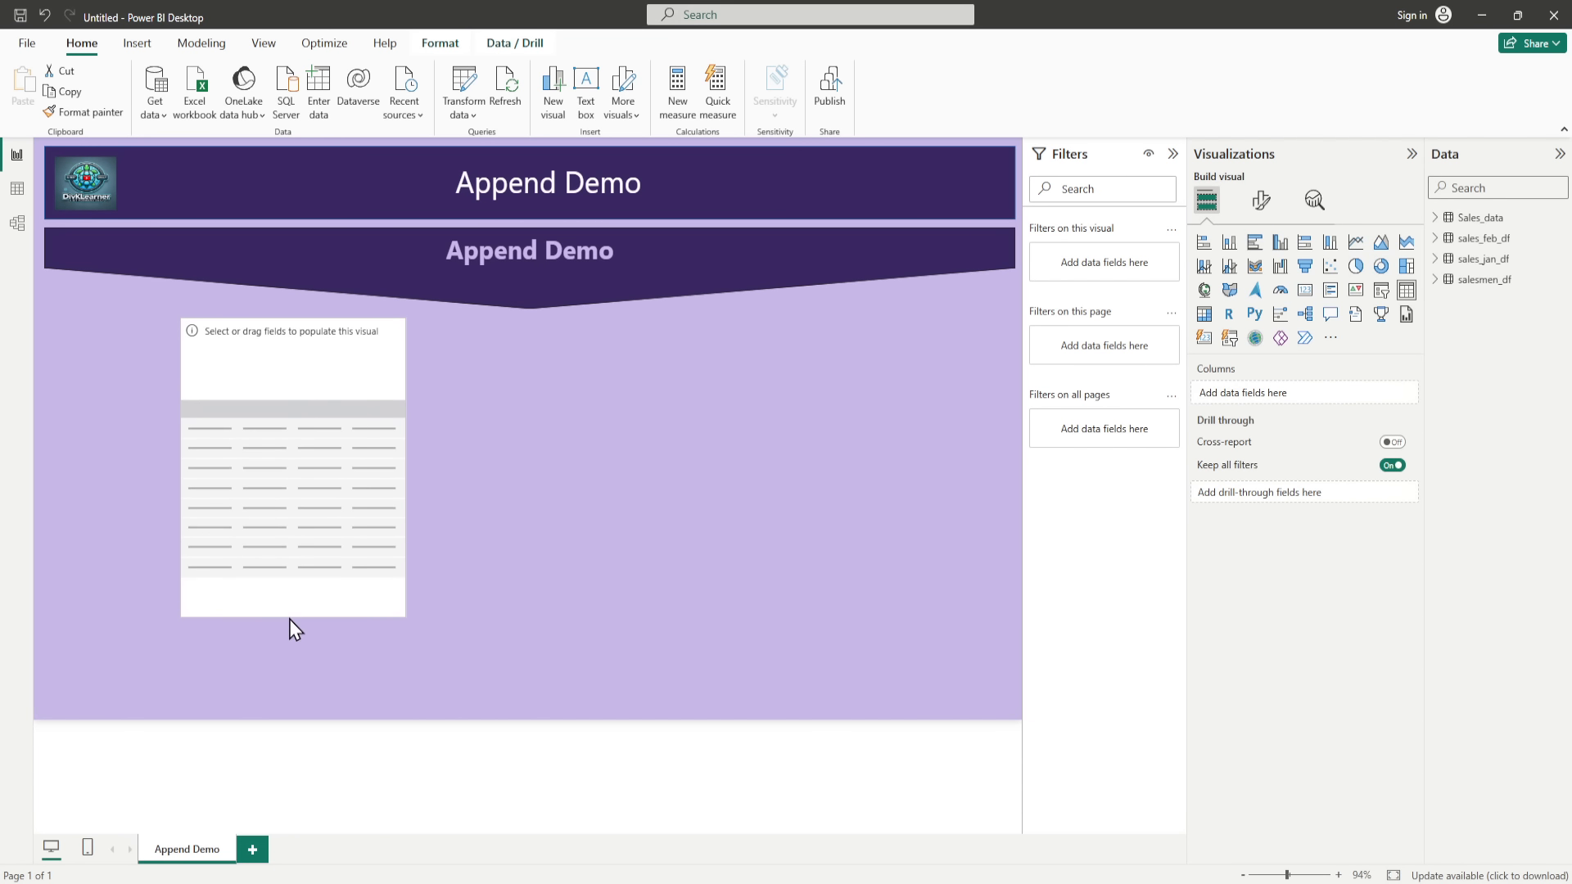
Step: Fill the table with the SalesmanID, Month and Sales fields from sales_jan_df, in that order
{"action": "left_click", "coordinate": [1439, 260]}
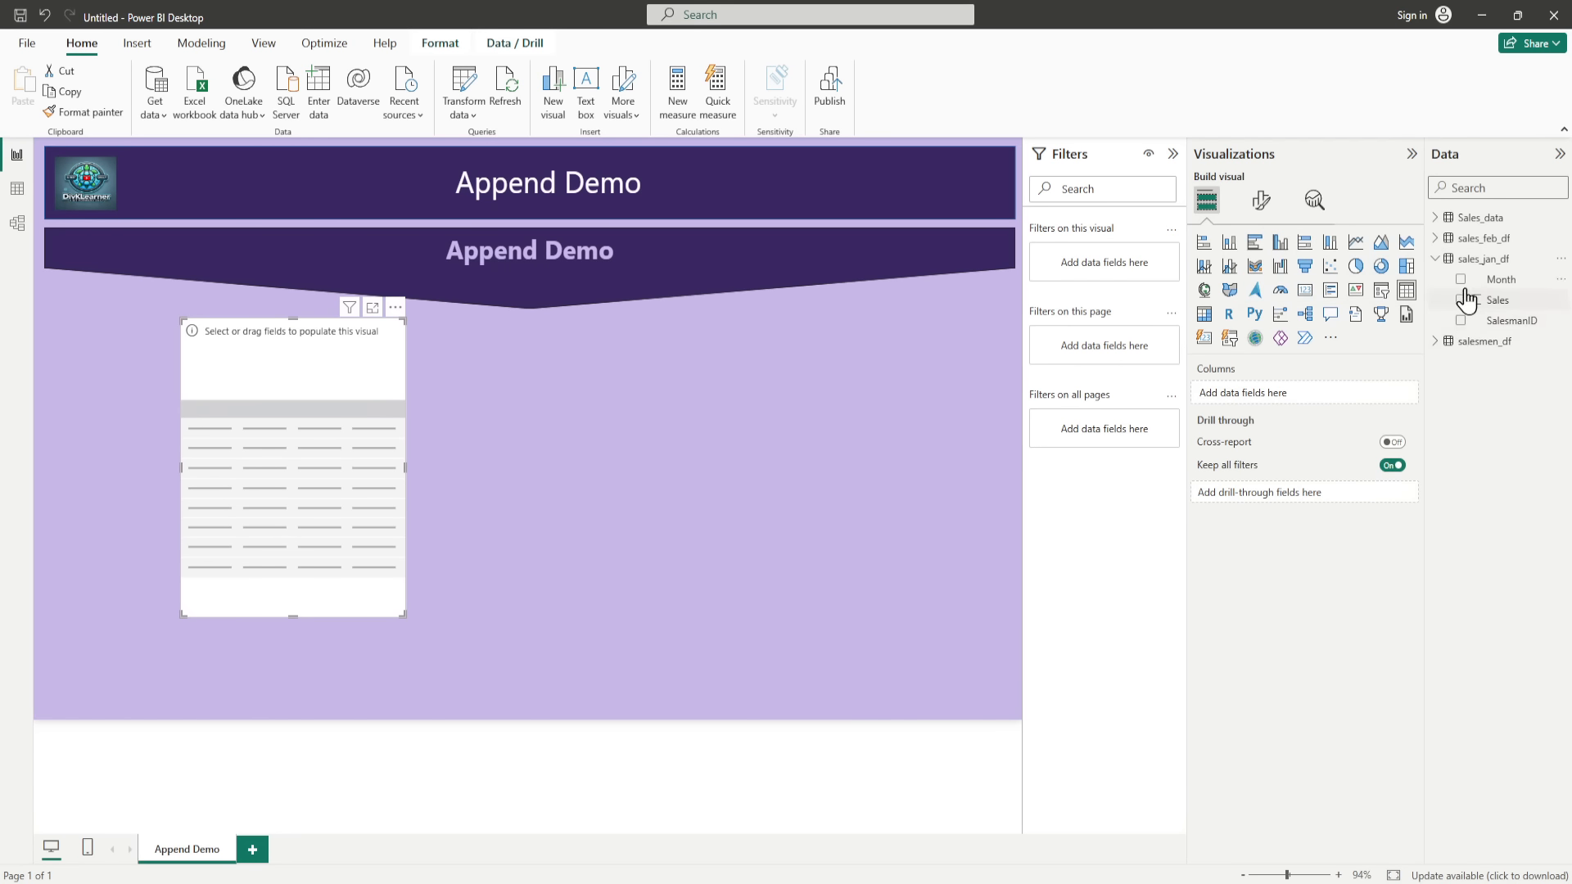
{"action": "left_click", "coordinate": [1461, 321]}
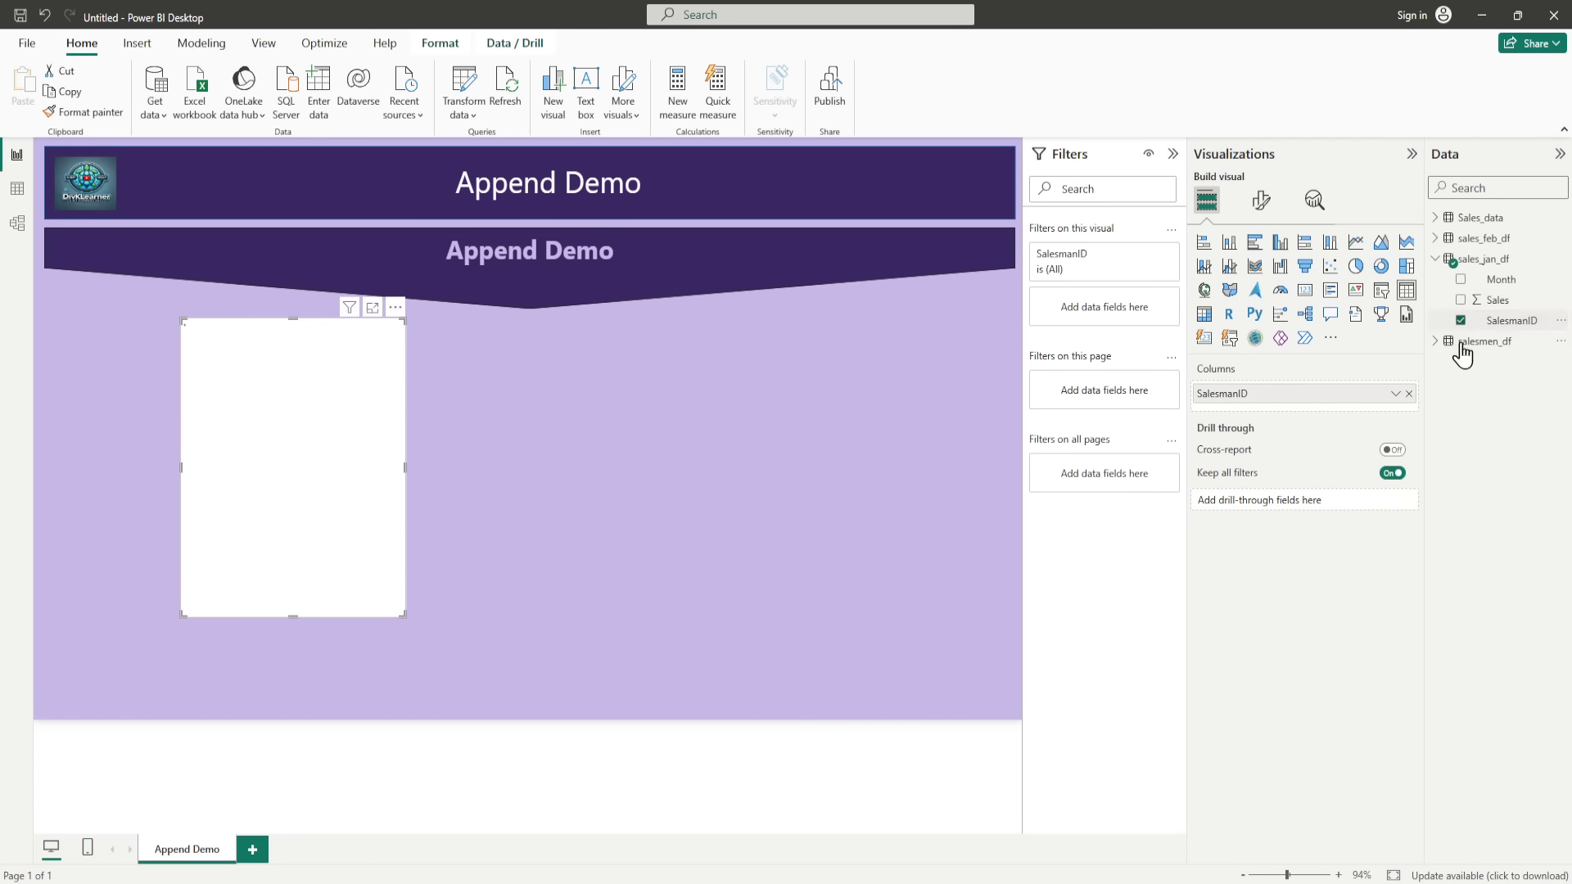
{"action": "left_click", "coordinate": [1460, 279]}
{"action": "left_click", "coordinate": [1461, 300]}
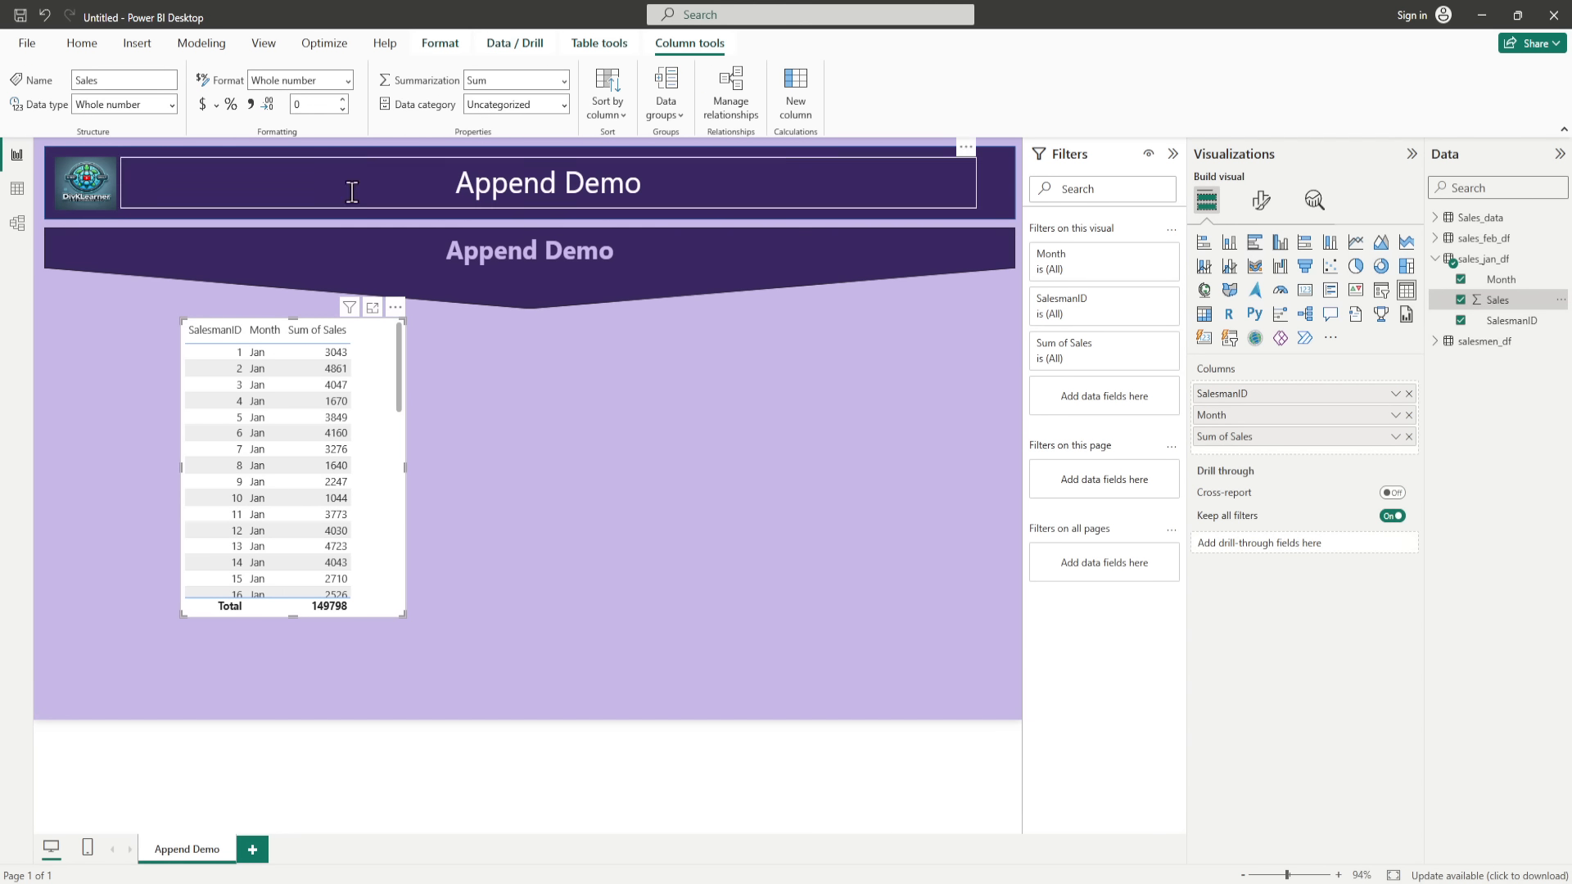
Step: Set the Sales column's summarization to Don't summarize and move the table up against the banner
{"action": "left_click", "coordinate": [564, 80]}
{"action": "left_click", "coordinate": [514, 106]}
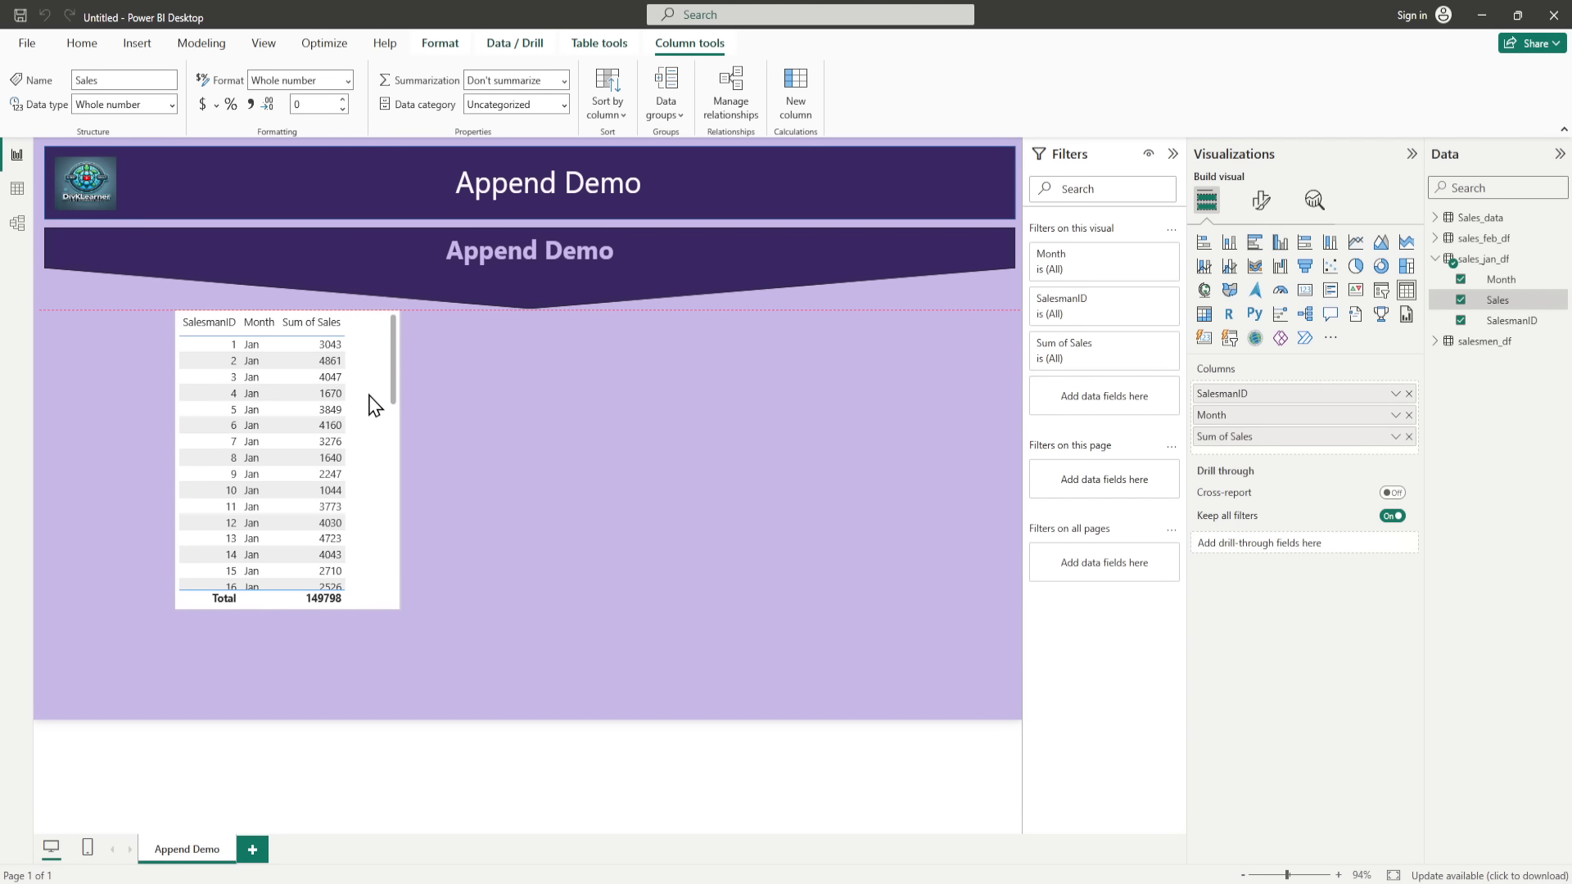
{"action": "left_click", "coordinate": [258, 655]}
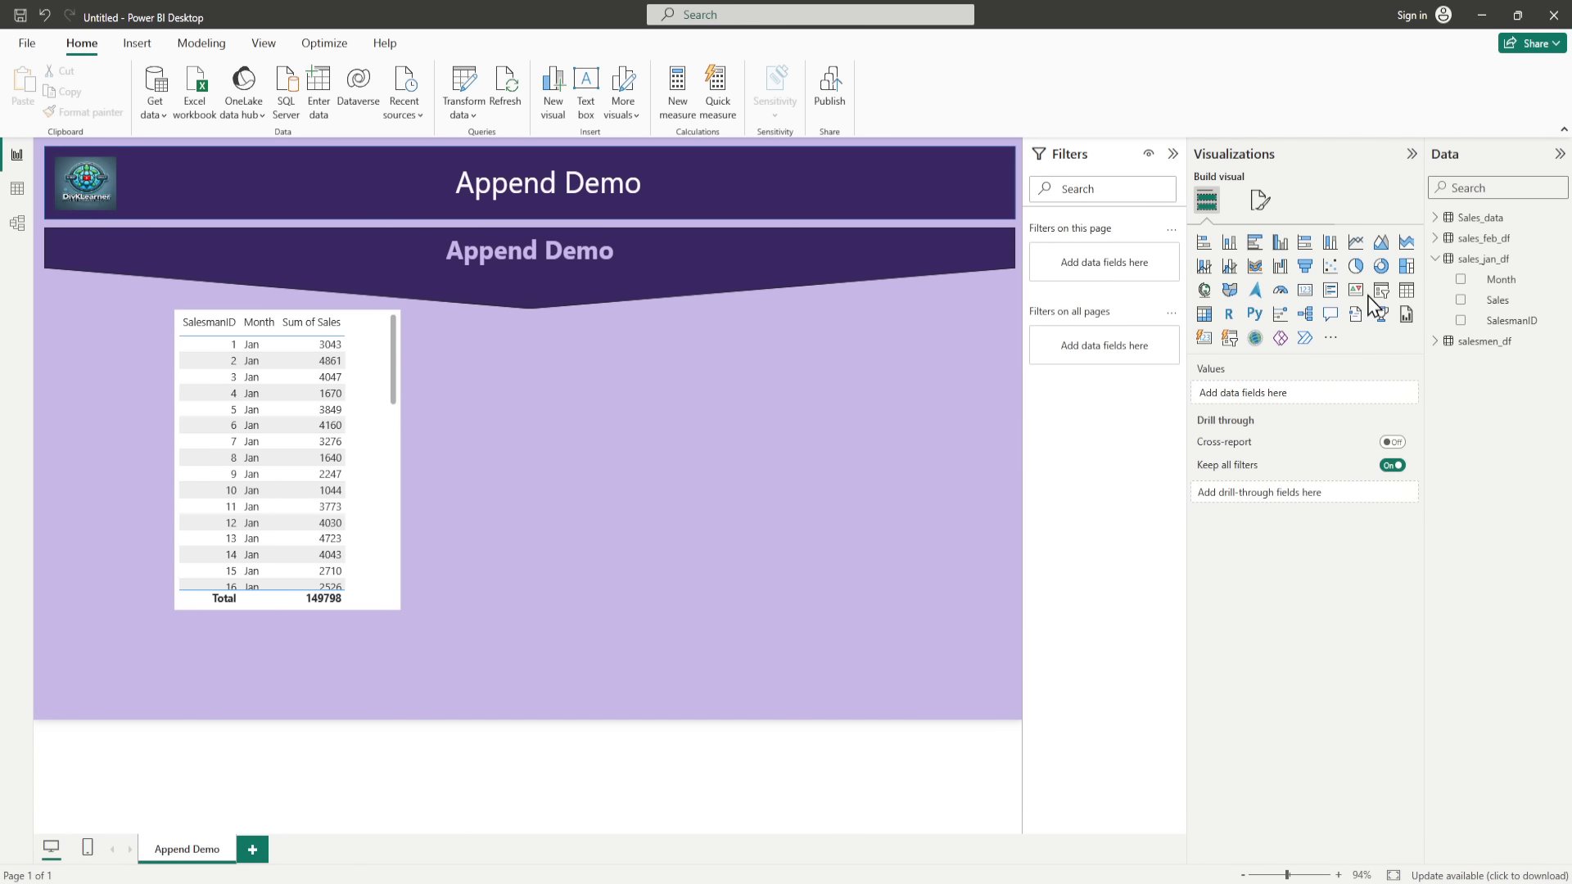
Step: Add a card directly below the table, matched to its width, showing the count of SalesmanID from sales_jan_df
{"action": "left_click", "coordinate": [1305, 291]}
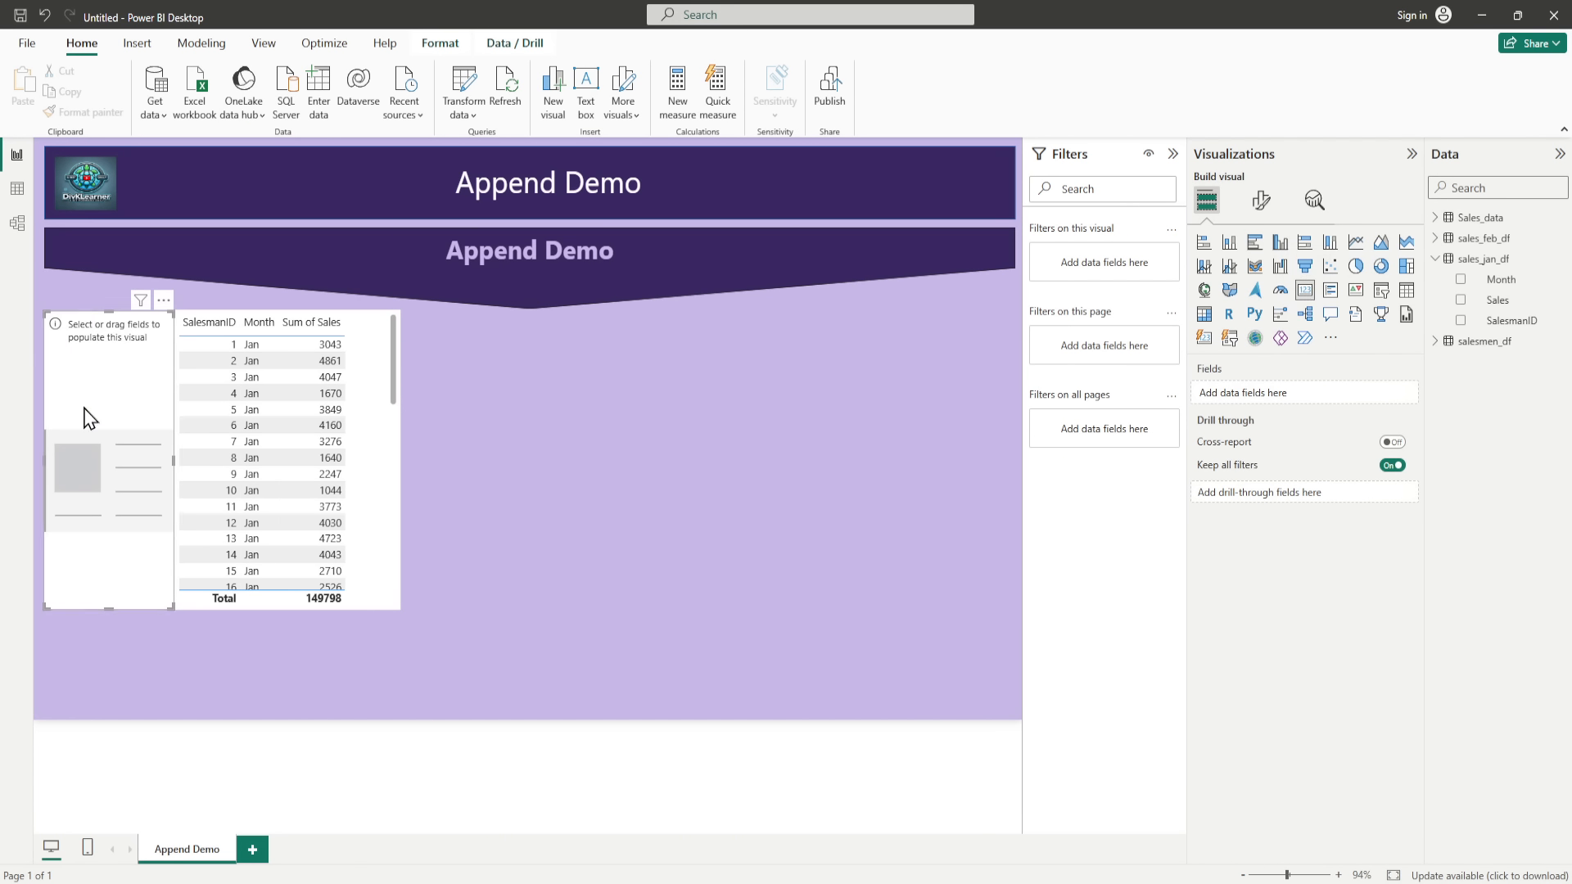
{"action": "left_click_drag", "start_coordinate": [108, 312], "coordinate": [400, 650]}
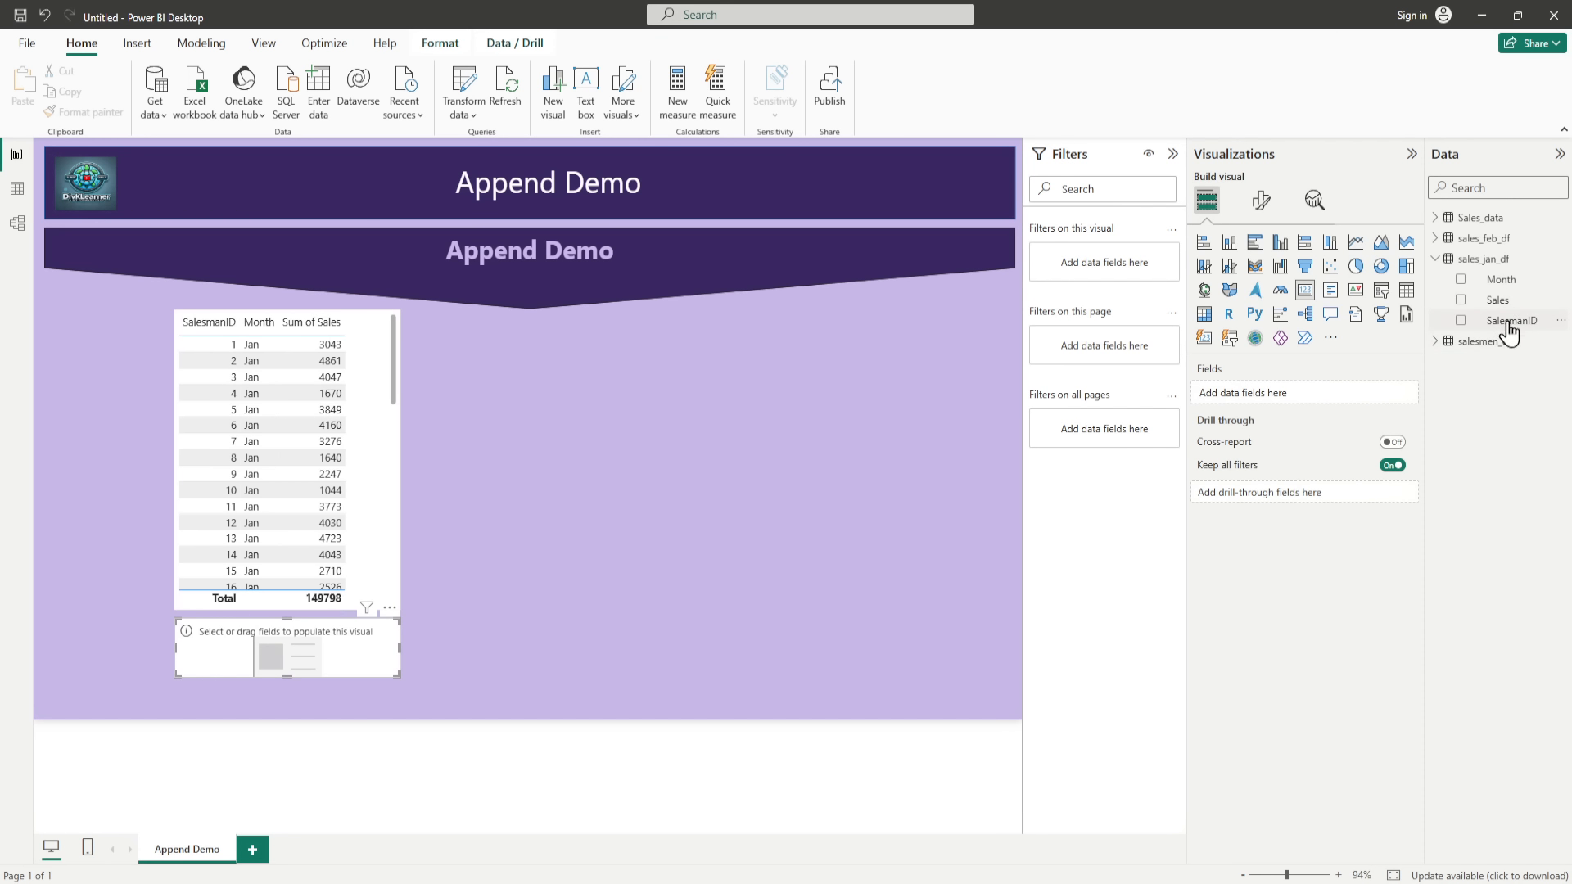
{"action": "left_click_drag", "start_coordinate": [1510, 321], "coordinate": [1308, 407]}
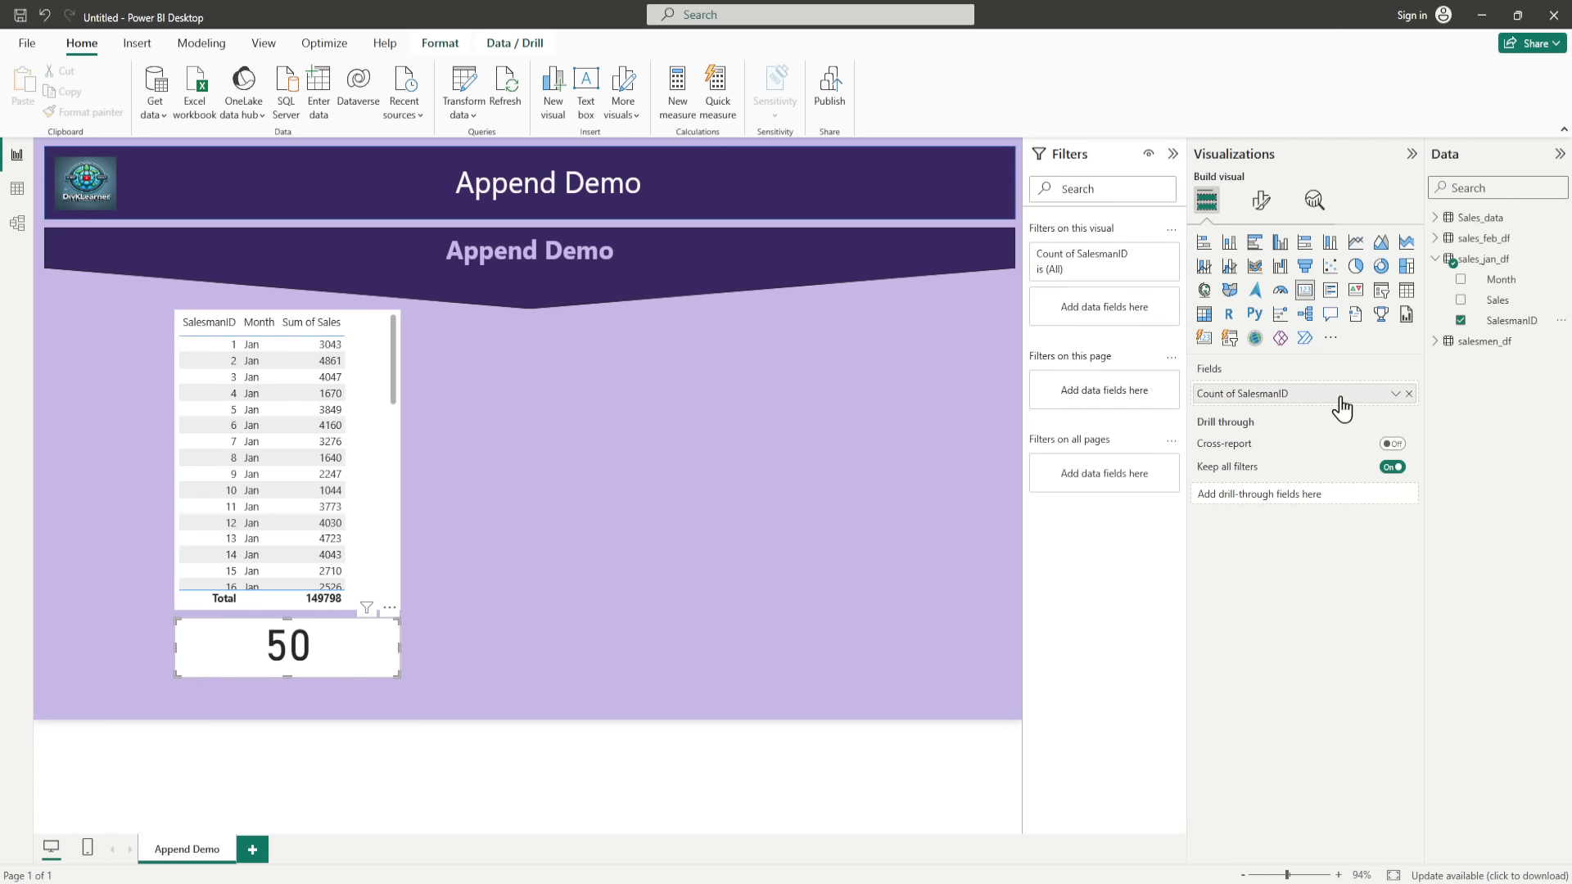
{"action": "left_click", "coordinate": [1395, 395]}
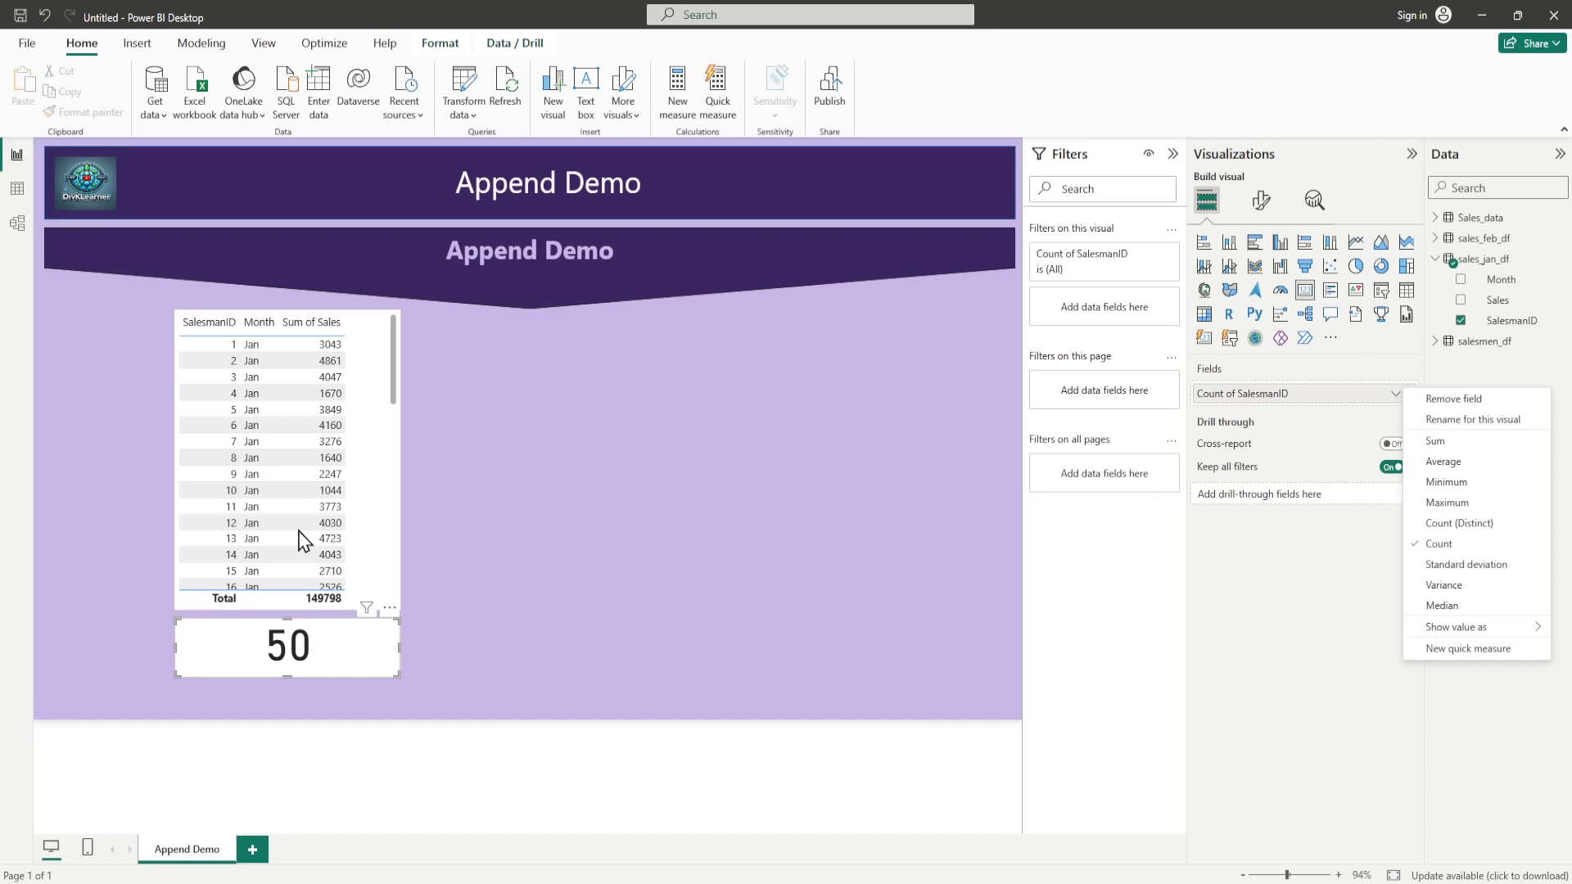
Step: Turn off the totals row in the January sales table
{"action": "left_click", "coordinate": [361, 468]}
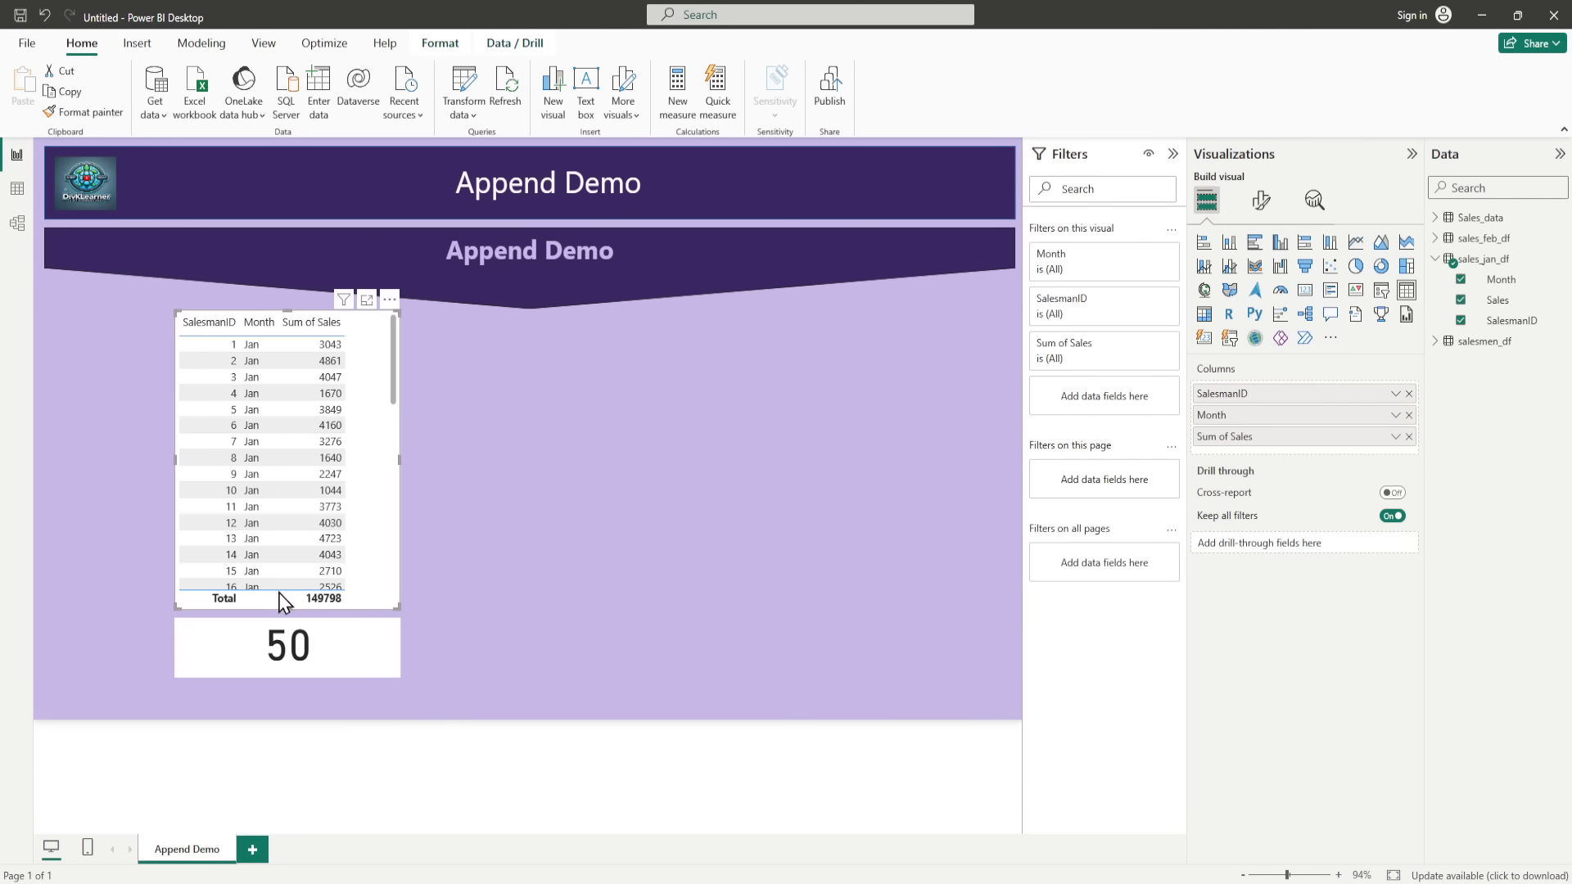
{"action": "left_click", "coordinate": [1261, 203]}
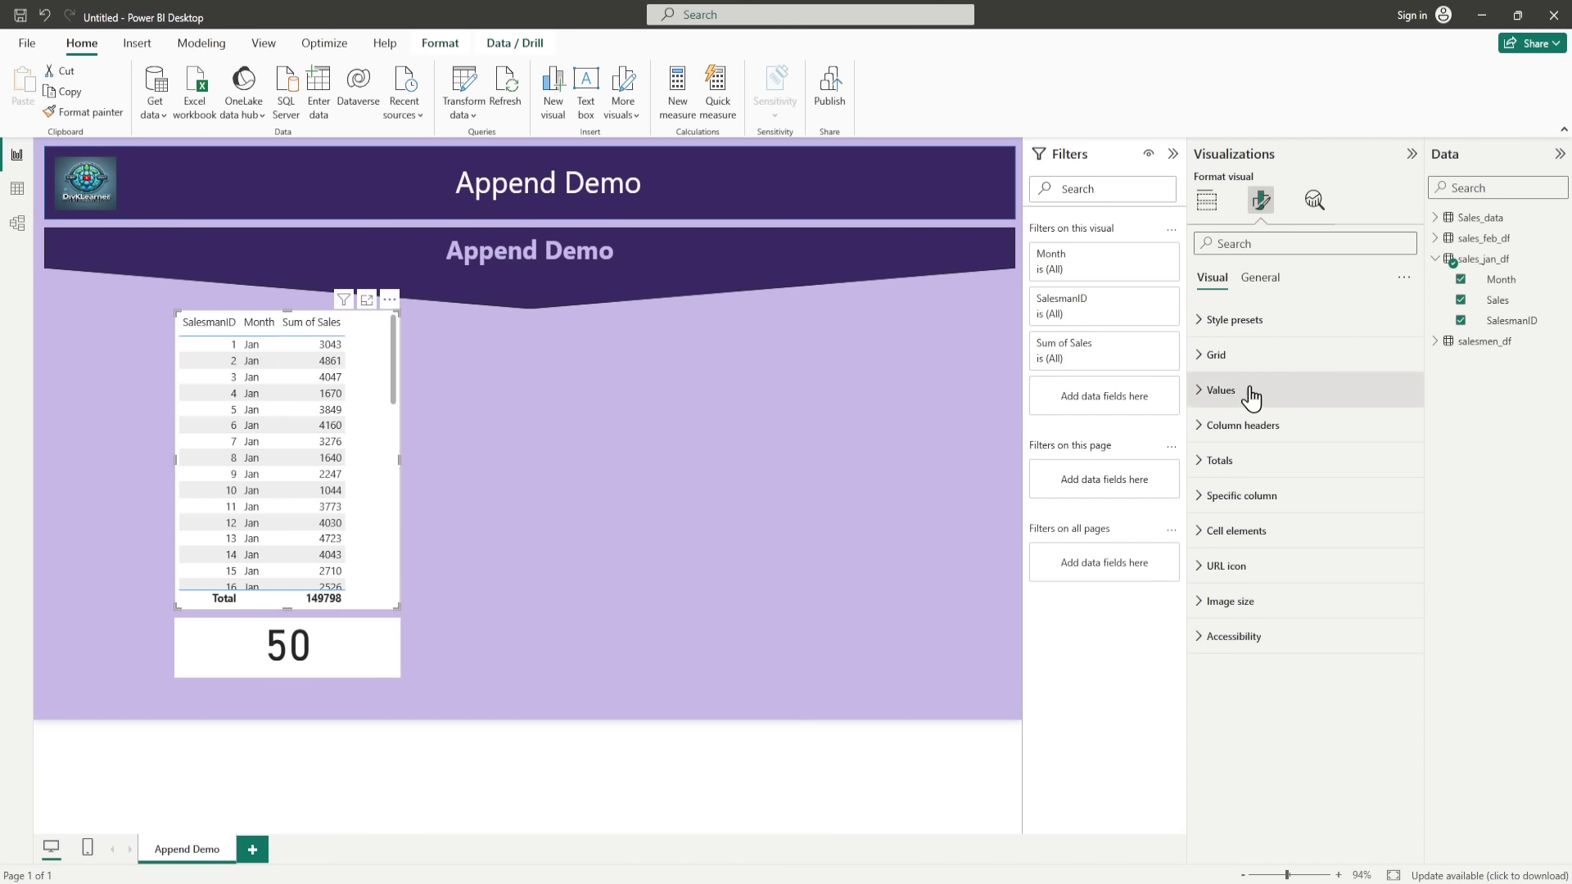
{"action": "left_click", "coordinate": [1208, 461]}
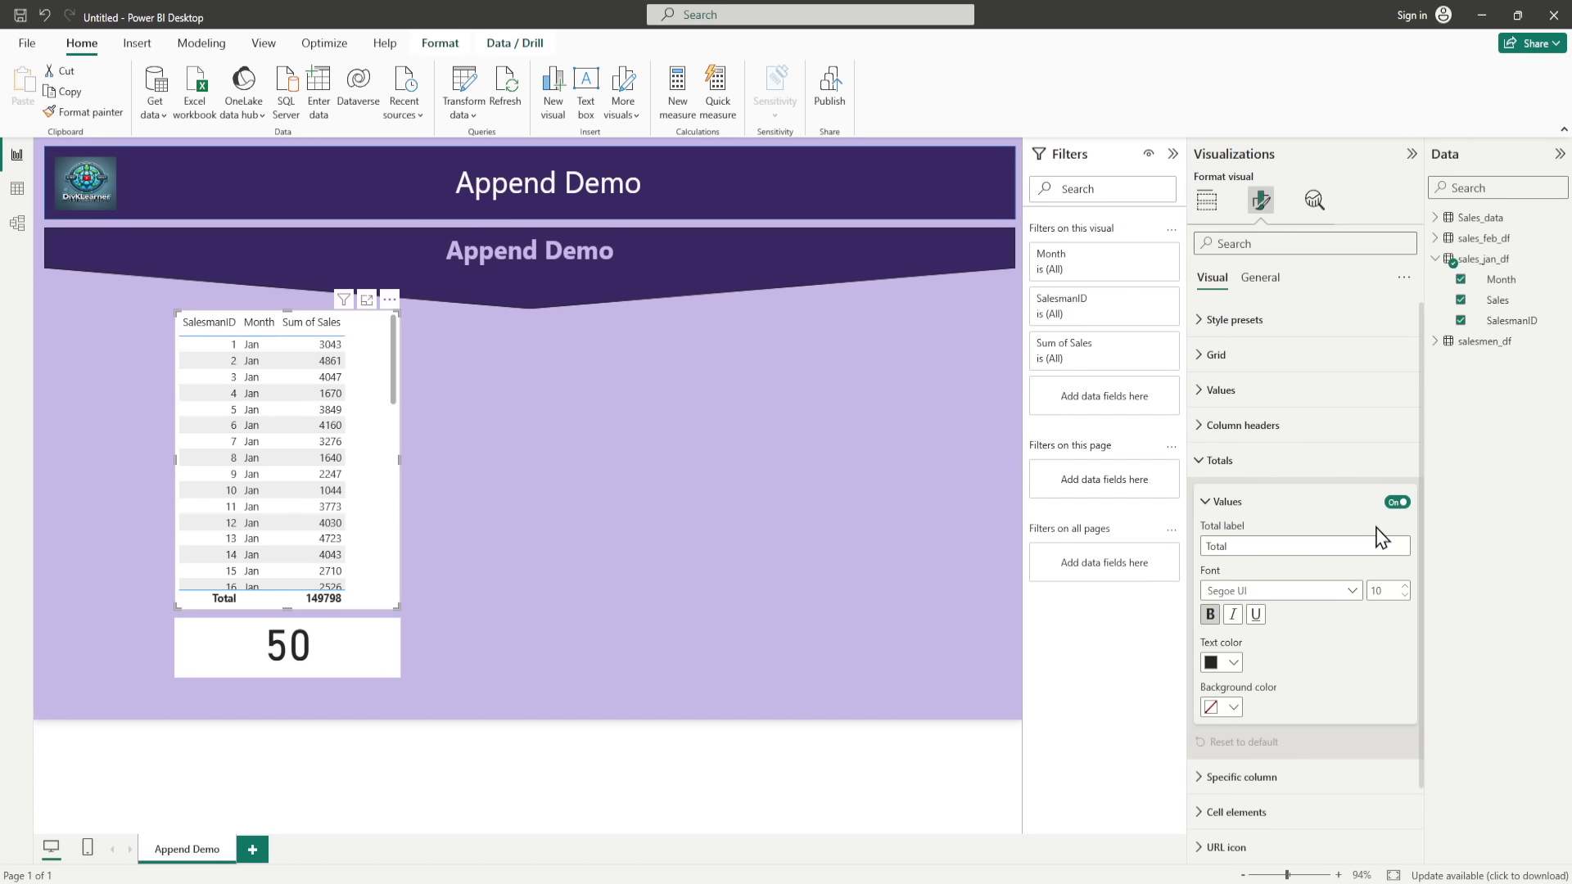
{"action": "left_click", "coordinate": [1393, 504]}
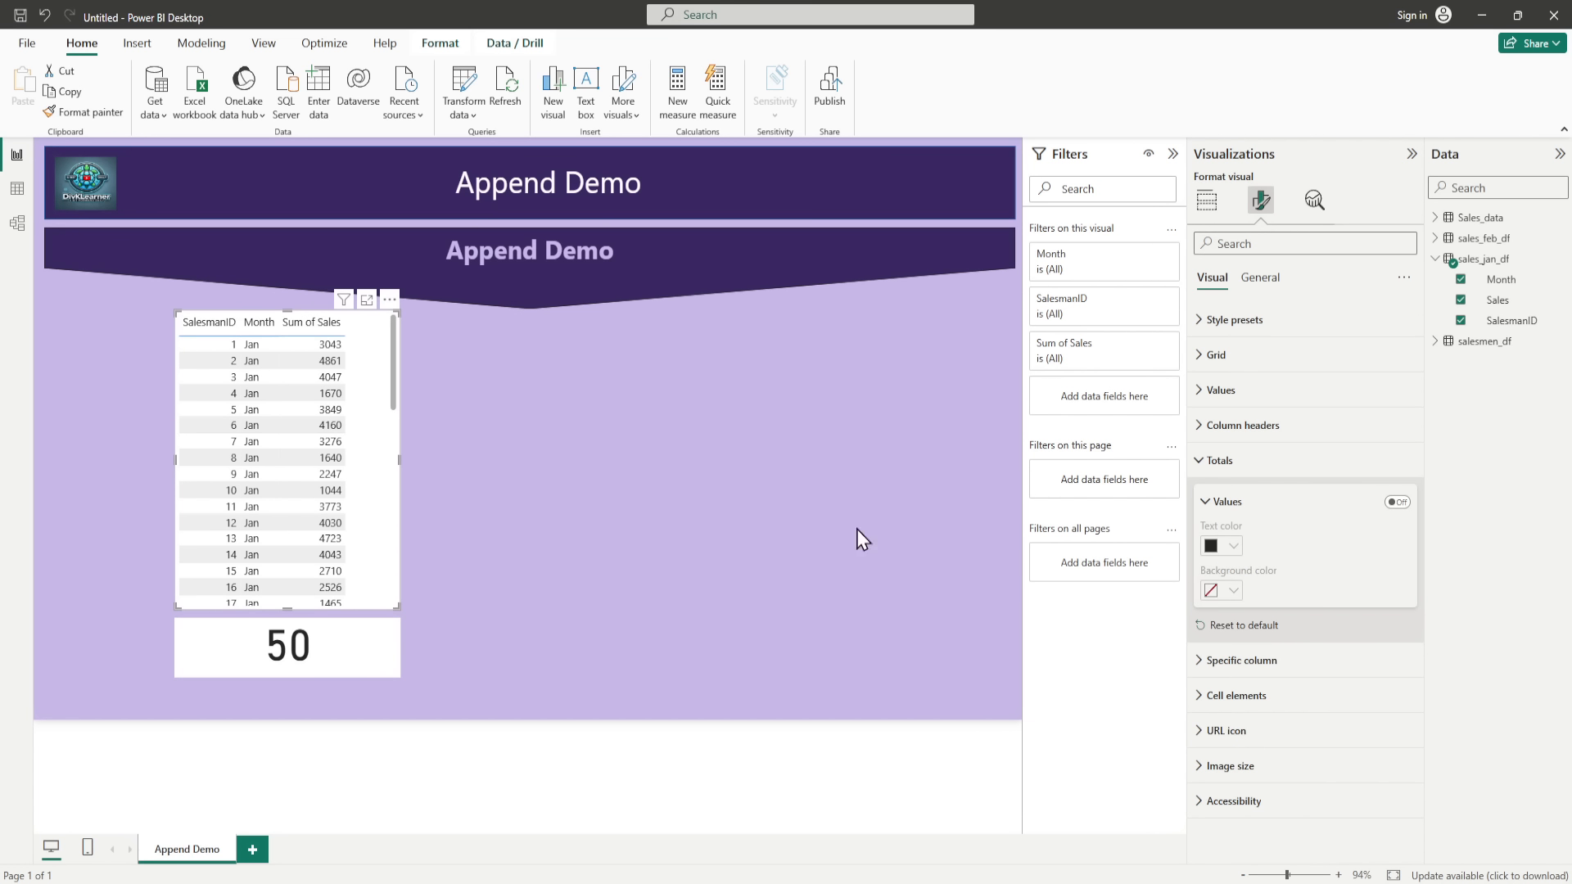
{"action": "left_click", "coordinate": [1207, 462]}
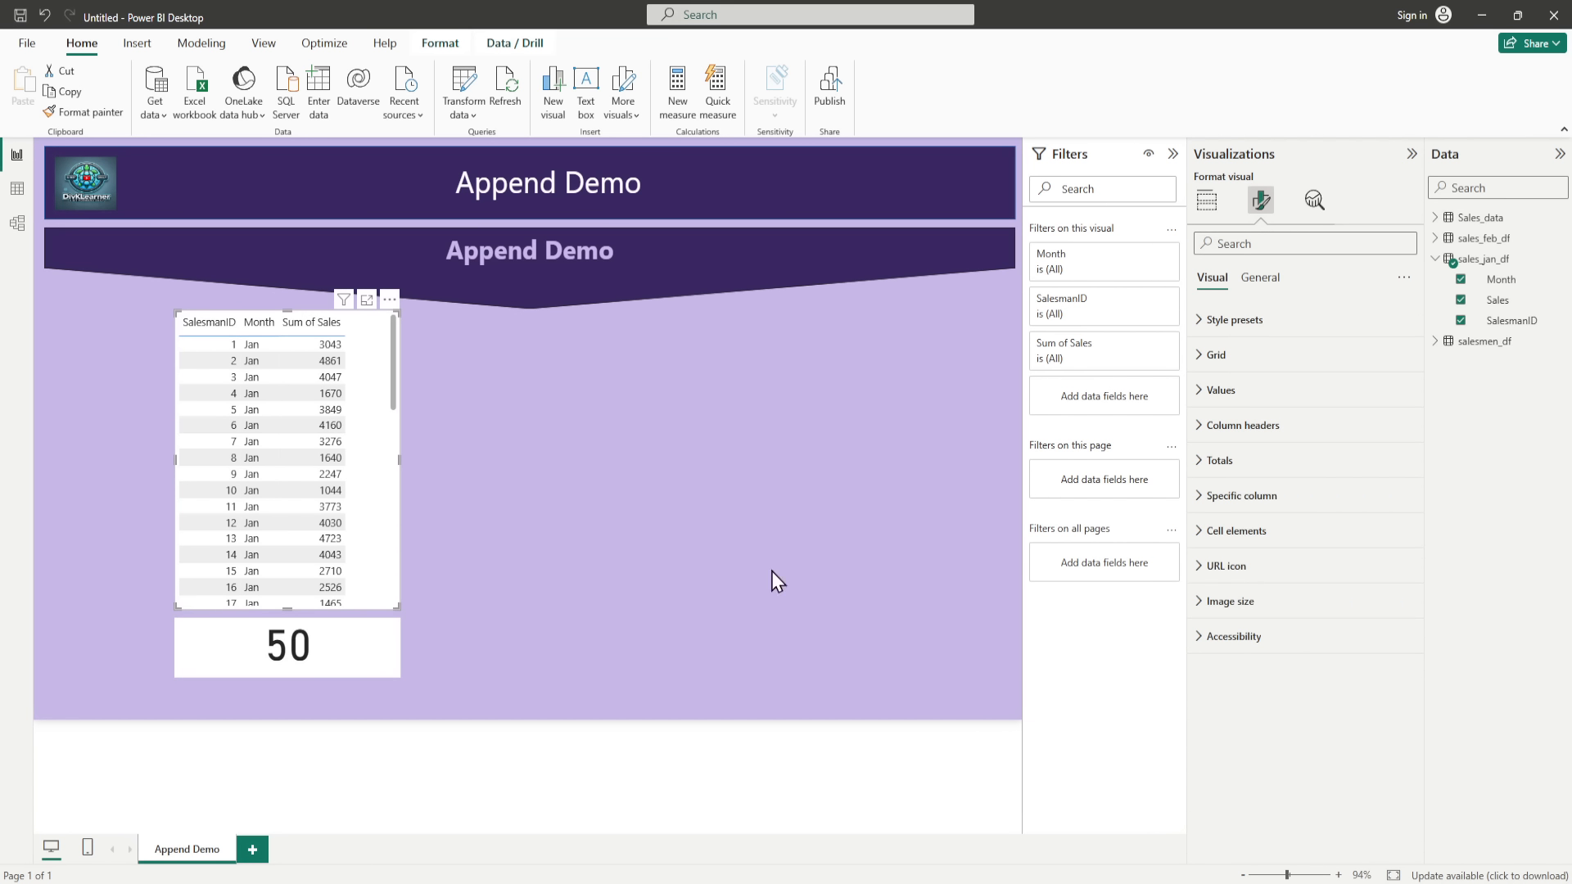
Step: Duplicate the table and its card twice, and place one copied pair near the right edge of the report page
{"action": "left_click", "coordinate": [365, 659]}
{"action": "left_click", "coordinate": [379, 554], "text": "ctrl"}
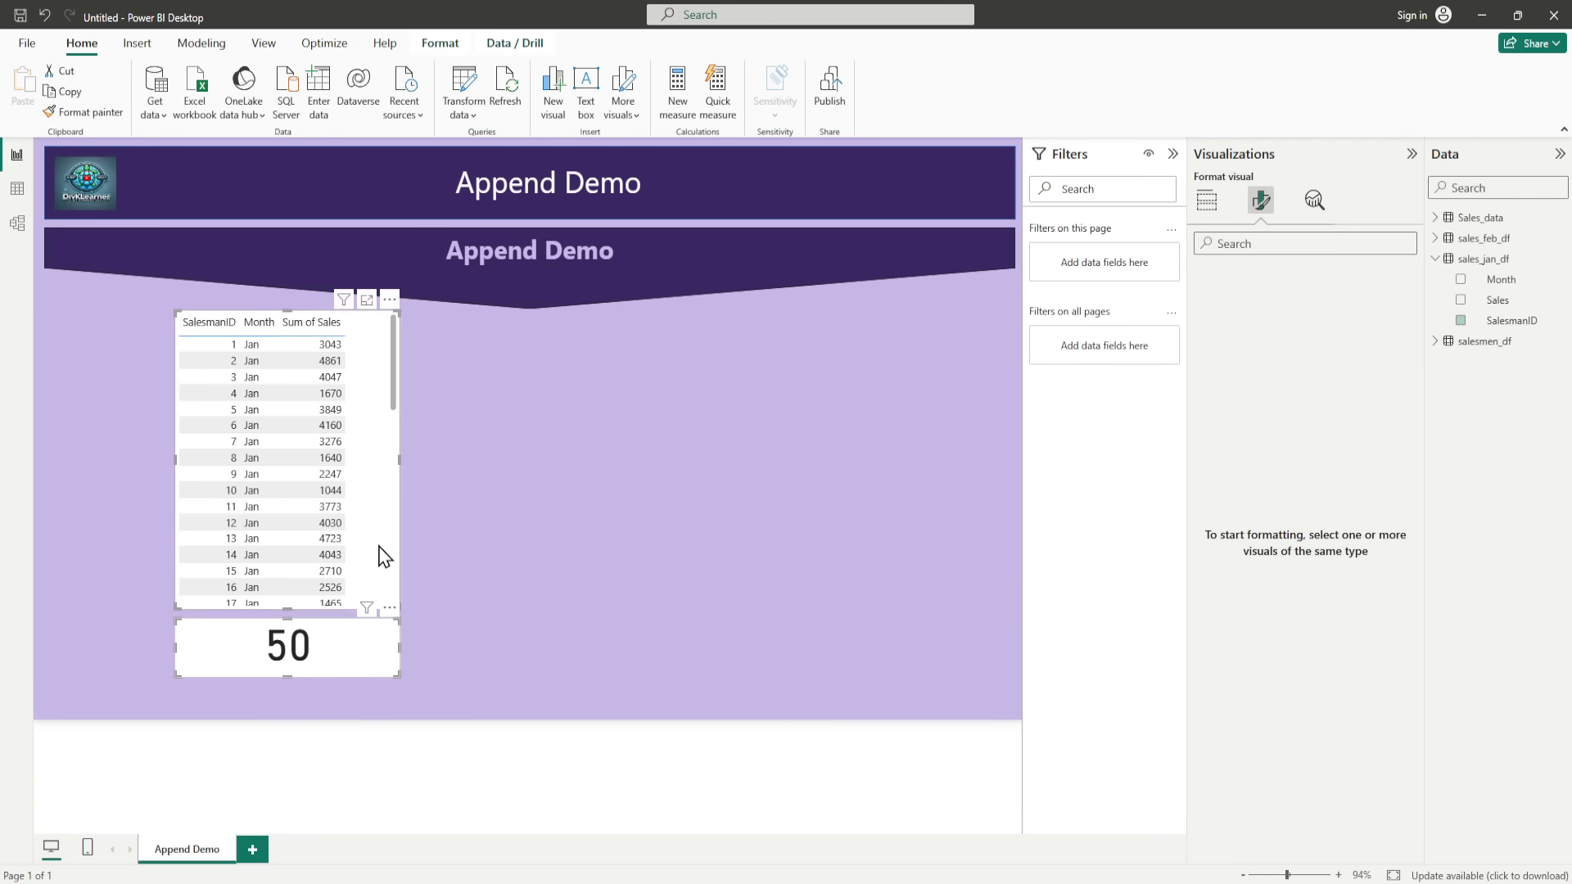
{"action": "key", "text": "ctrl+c"}
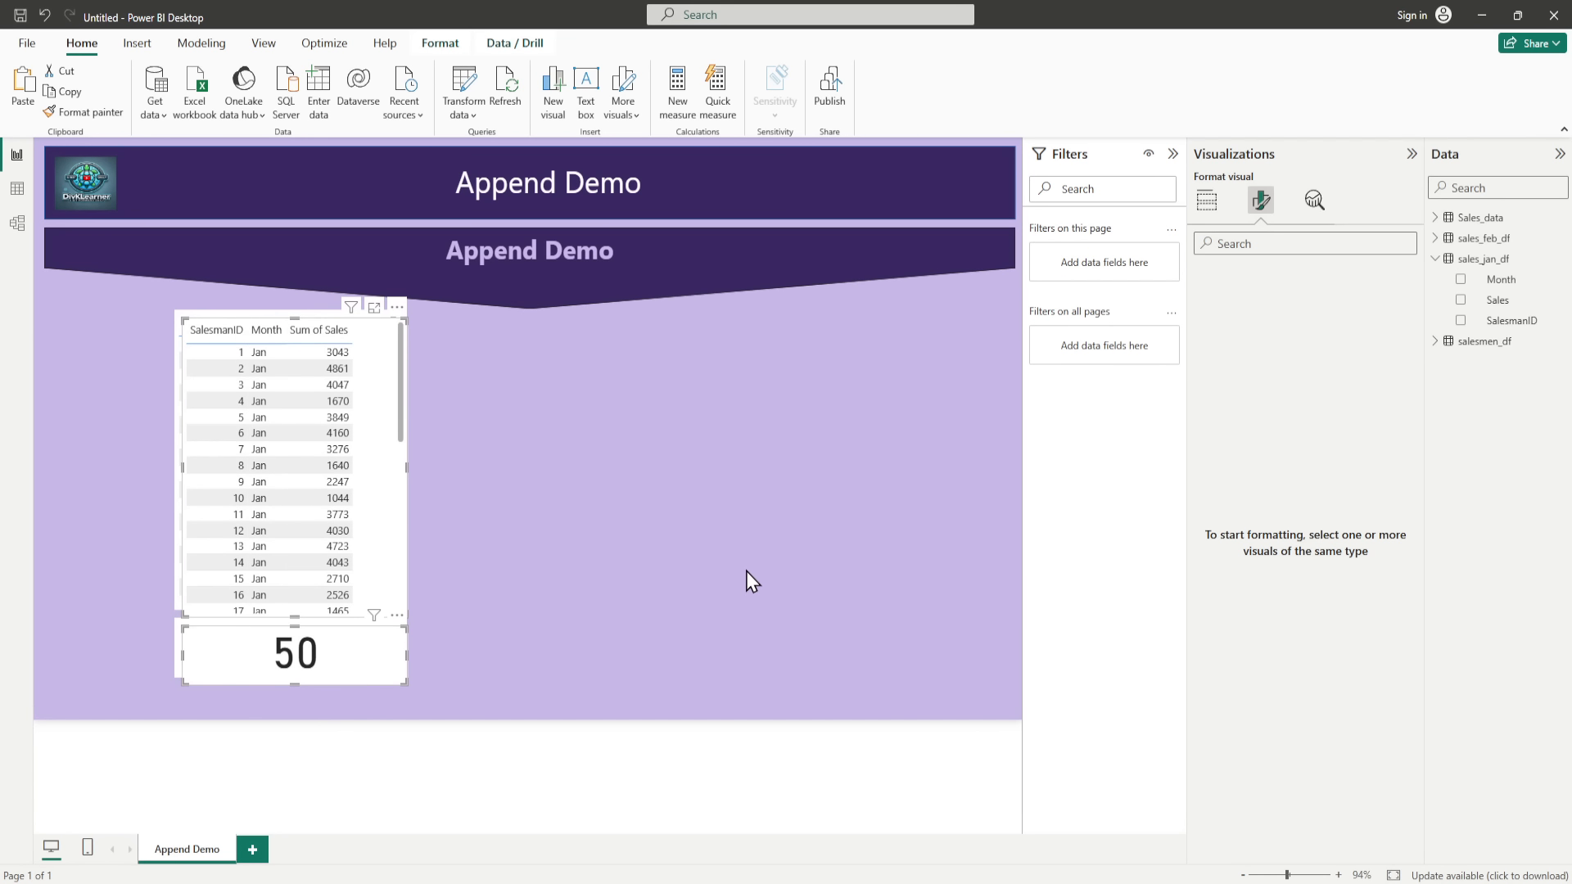
{"action": "key", "text": "ctrl+v"}
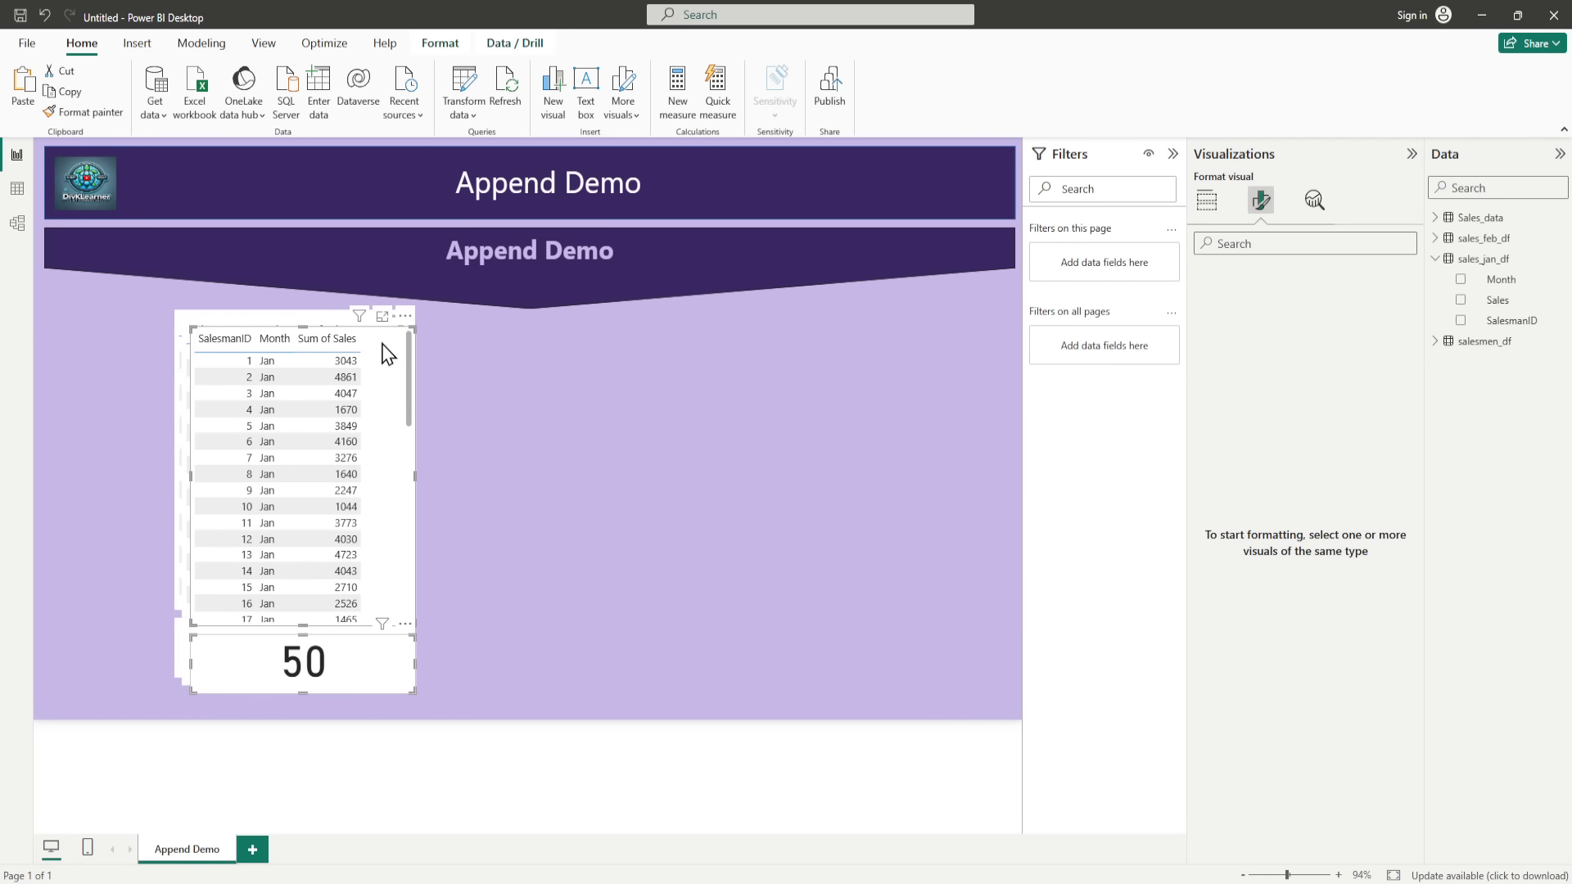
{"action": "left_click_drag", "start_coordinate": [383, 336], "coordinate": [975, 313]}
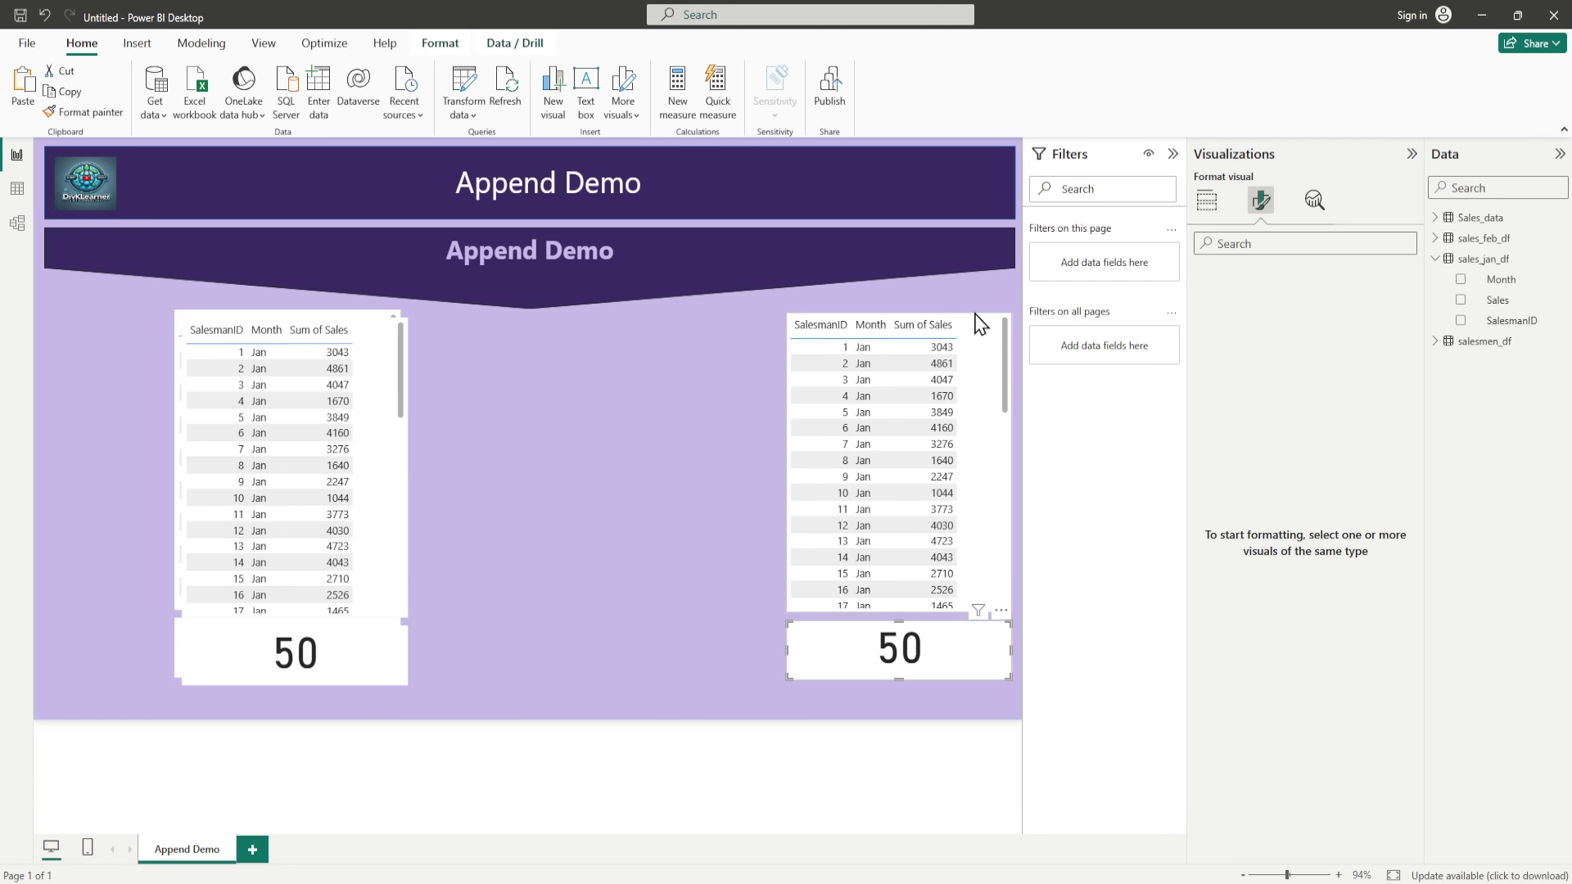
Step: Move the other copied table and card to the middle of the page, level with the original pair
{"action": "left_click", "coordinate": [369, 336]}
{"action": "left_click", "coordinate": [387, 673], "text": "ctrl"}
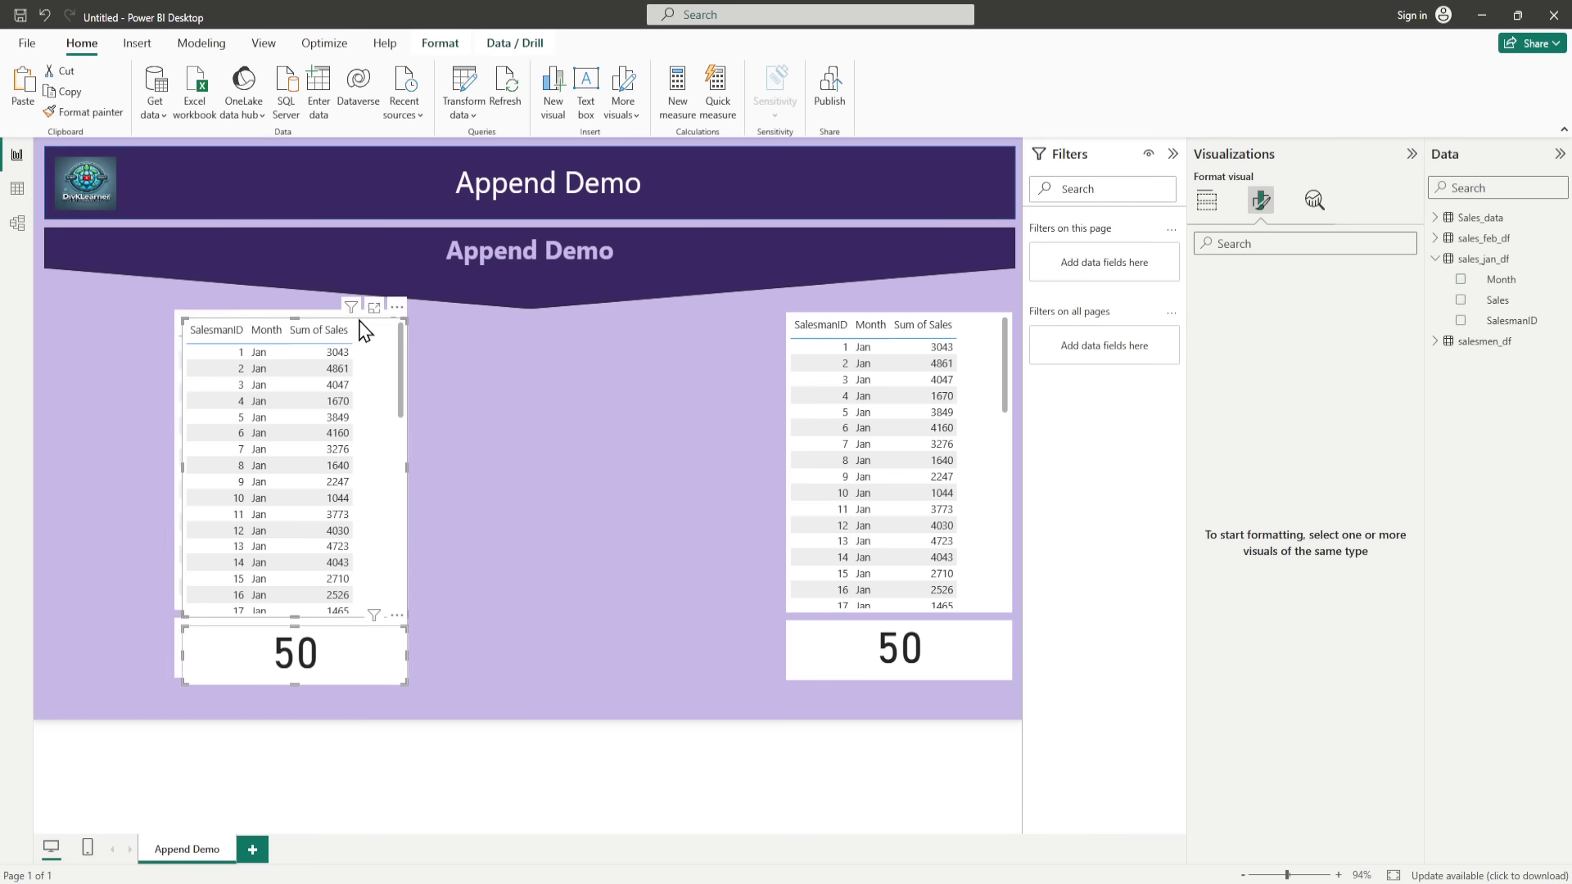
{"action": "left_click_drag", "start_coordinate": [361, 328], "coordinate": [650, 315]}
{"action": "left_click_drag", "start_coordinate": [653, 334], "coordinate": [652, 321]}
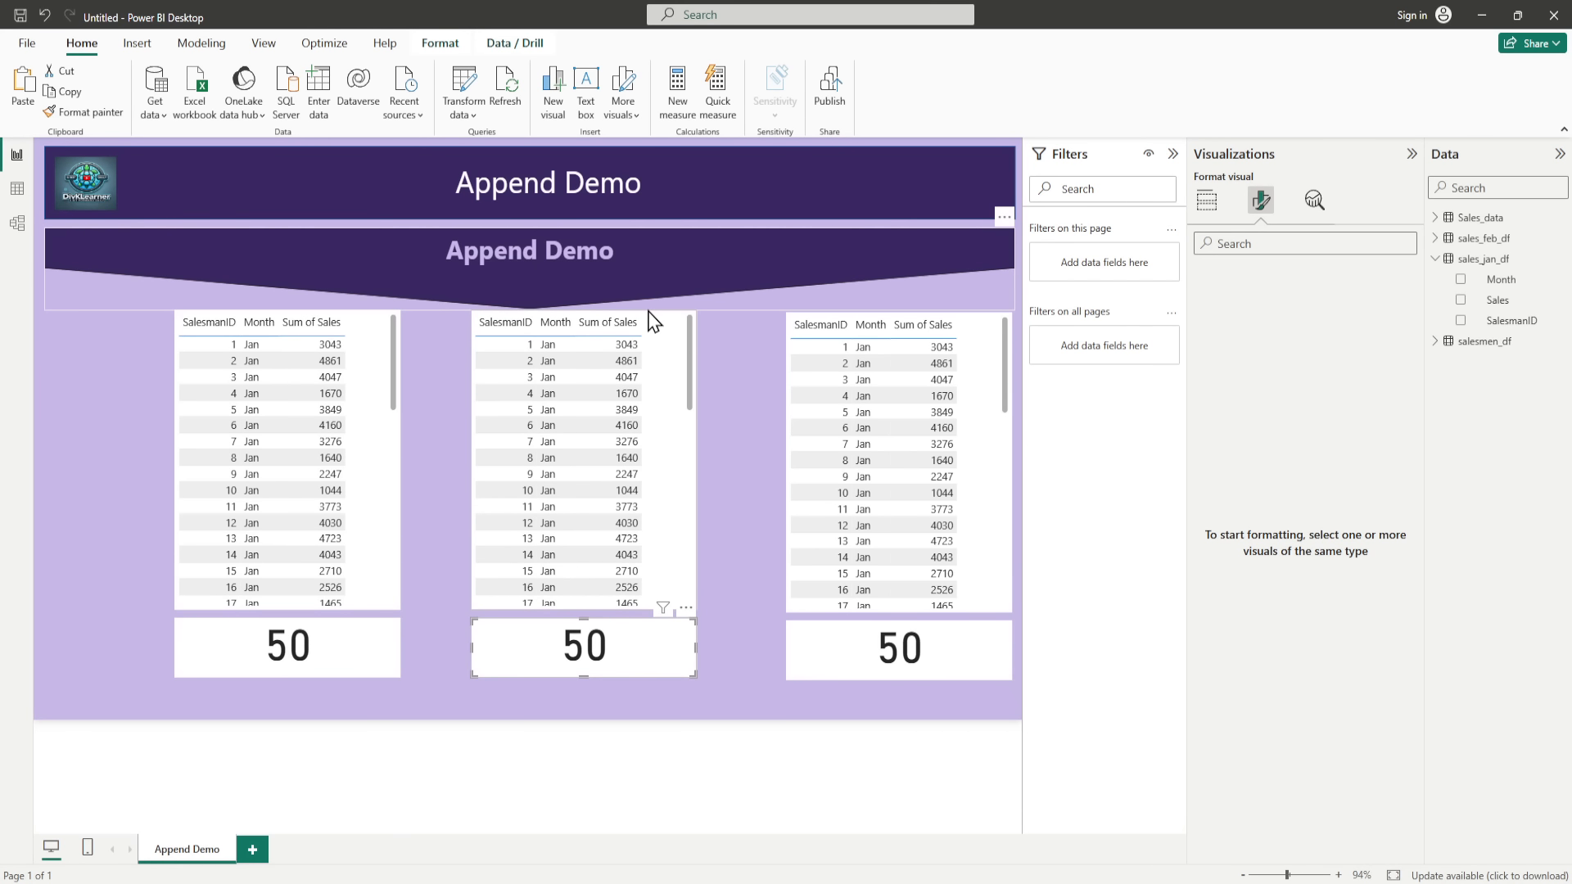
Step: Remove the Month, Sales and SalesmanID fields of sales_jan_df from the middle table
{"action": "left_click", "coordinate": [678, 555]}
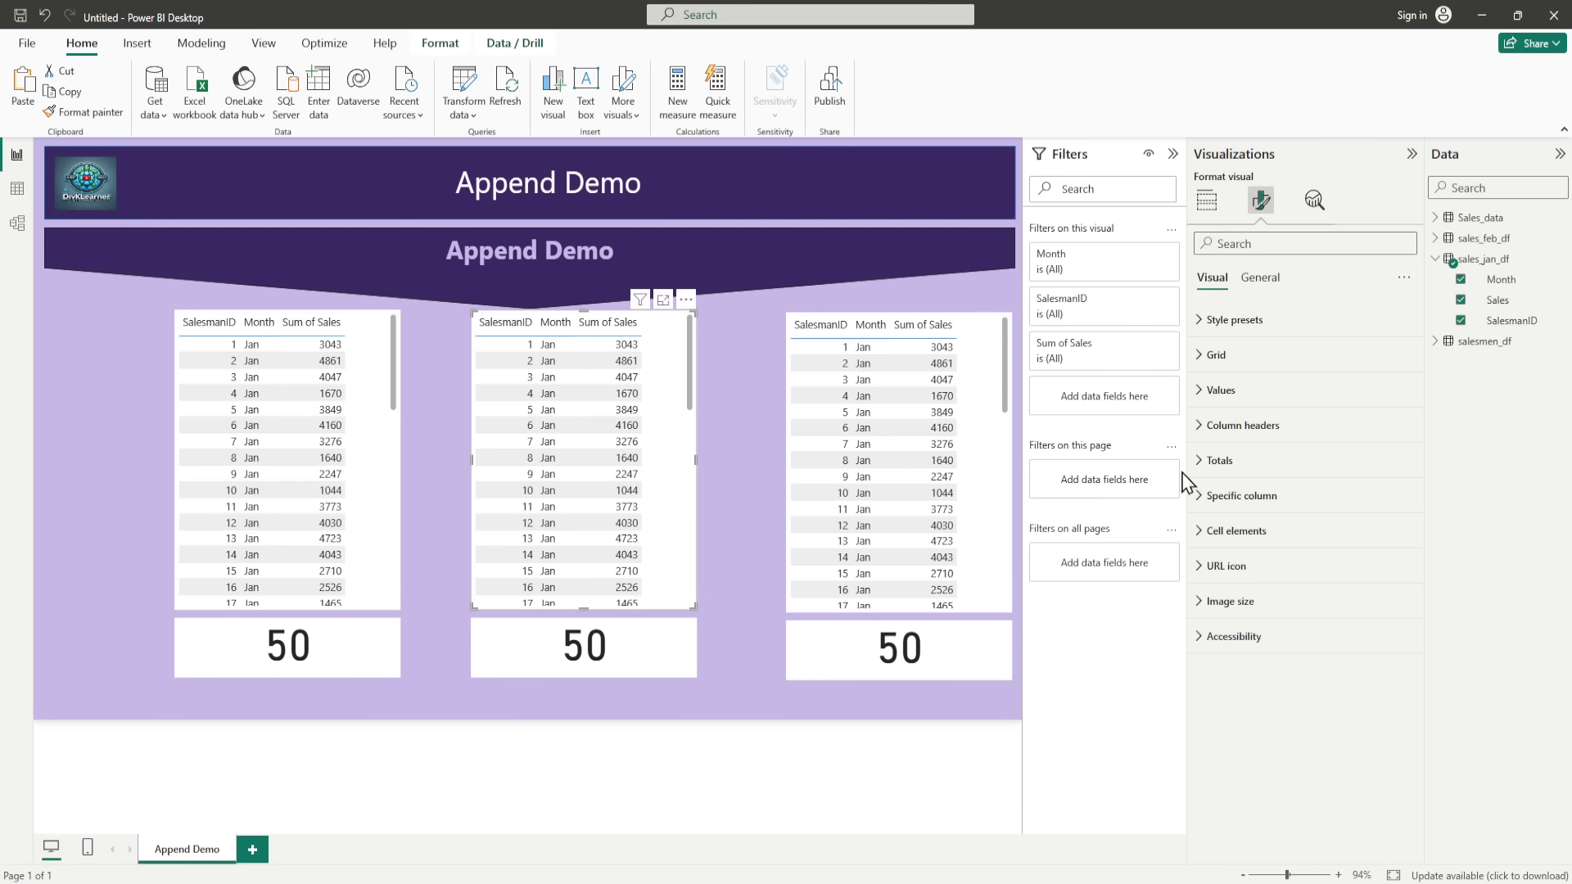
{"action": "left_click", "coordinate": [1461, 279]}
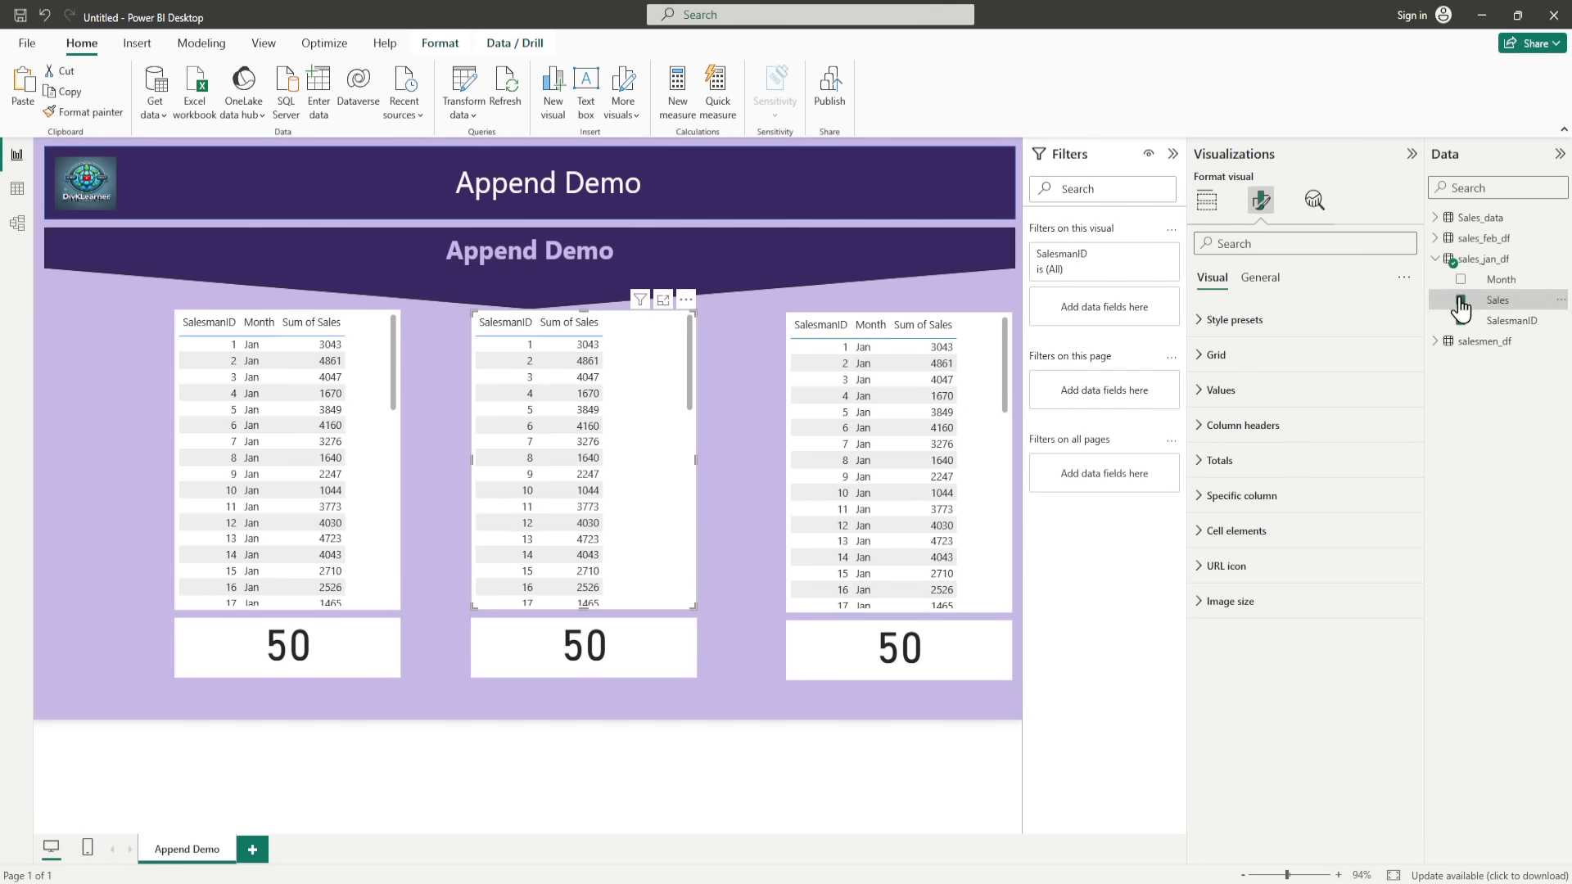
{"action": "left_click", "coordinate": [1460, 300]}
{"action": "left_click", "coordinate": [1460, 320]}
{"action": "left_click", "coordinate": [1435, 259]}
Step: Set the default summarization of the Sales column in sales_feb_df to Don't summarize
{"action": "left_click", "coordinate": [1435, 238]}
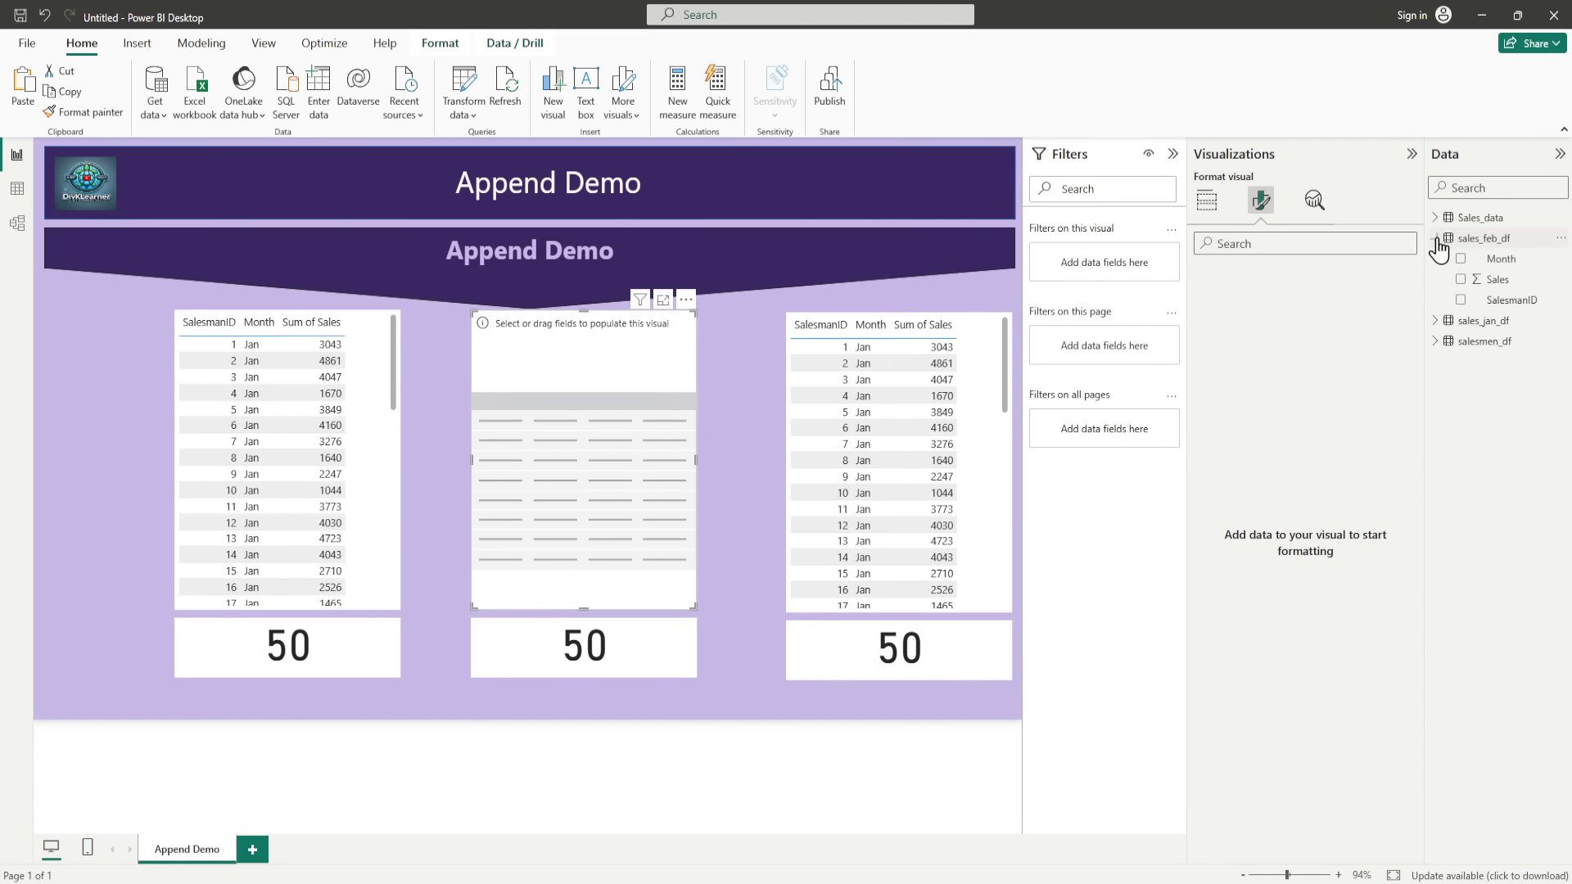
{"action": "left_click", "coordinate": [1497, 279]}
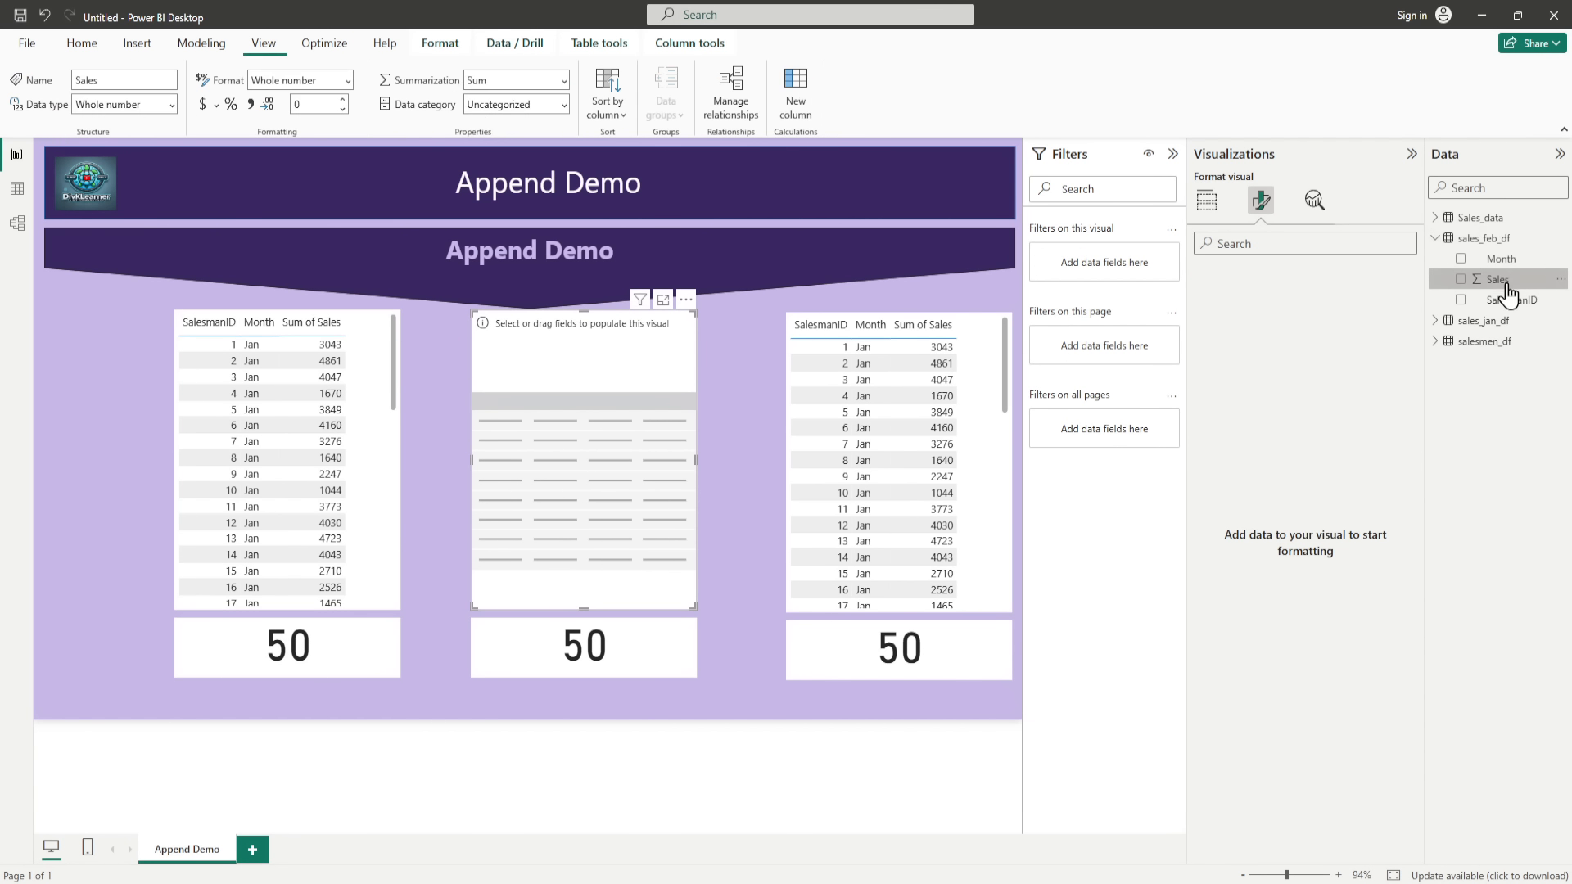
{"action": "left_click", "coordinate": [556, 83]}
{"action": "left_click", "coordinate": [533, 122]}
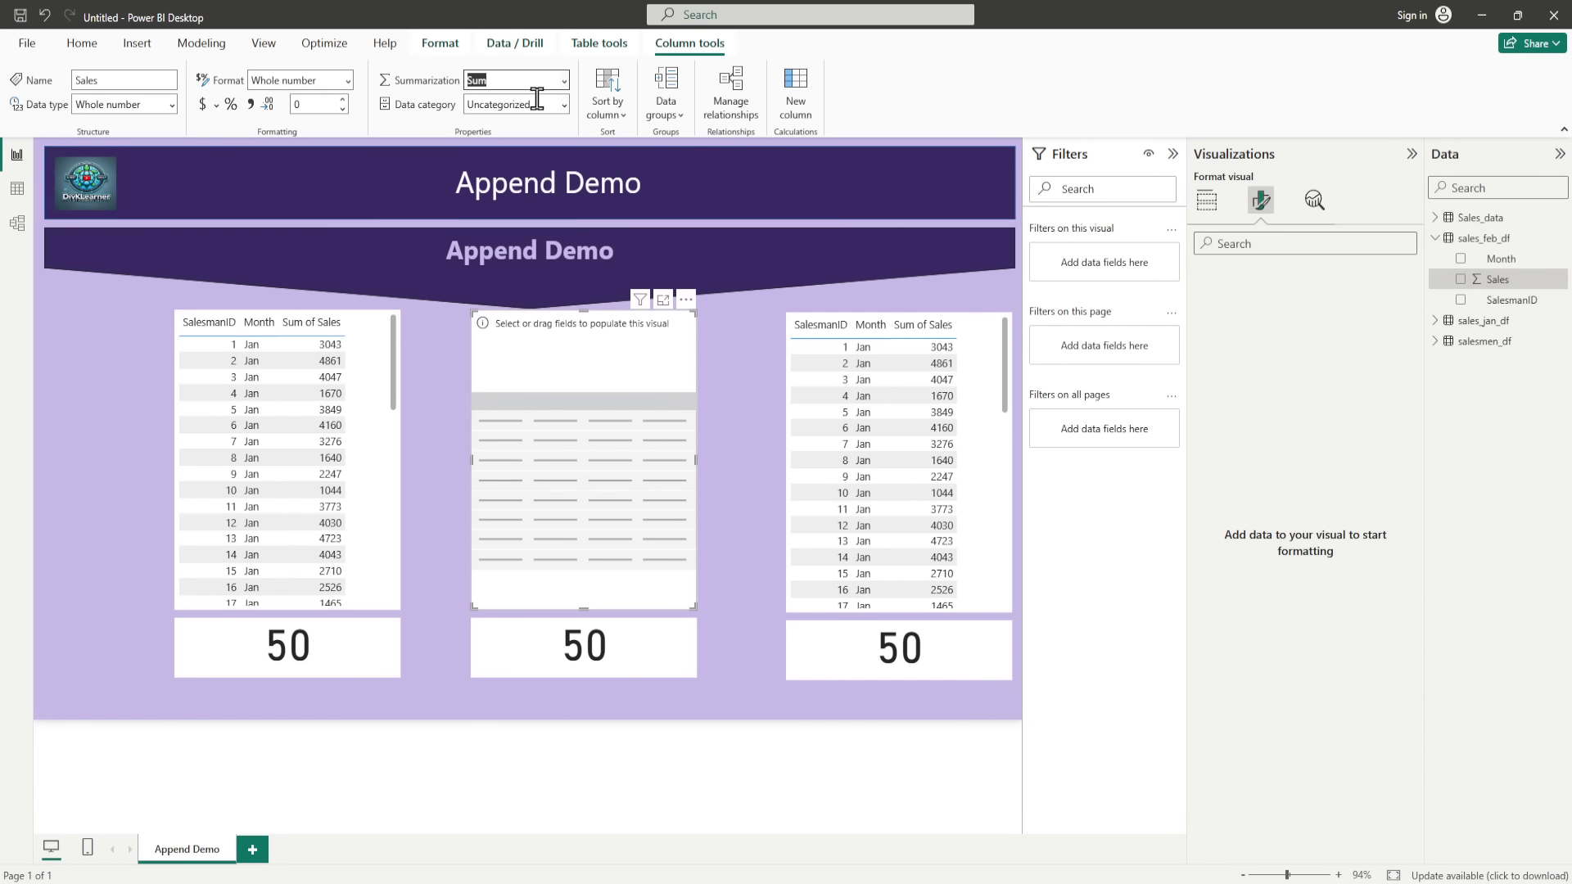
Step: Fill the empty middle table with SalesmanID, Month and Sales from sales_feb_df
{"action": "left_click", "coordinate": [1461, 301]}
{"action": "left_click", "coordinate": [1460, 259]}
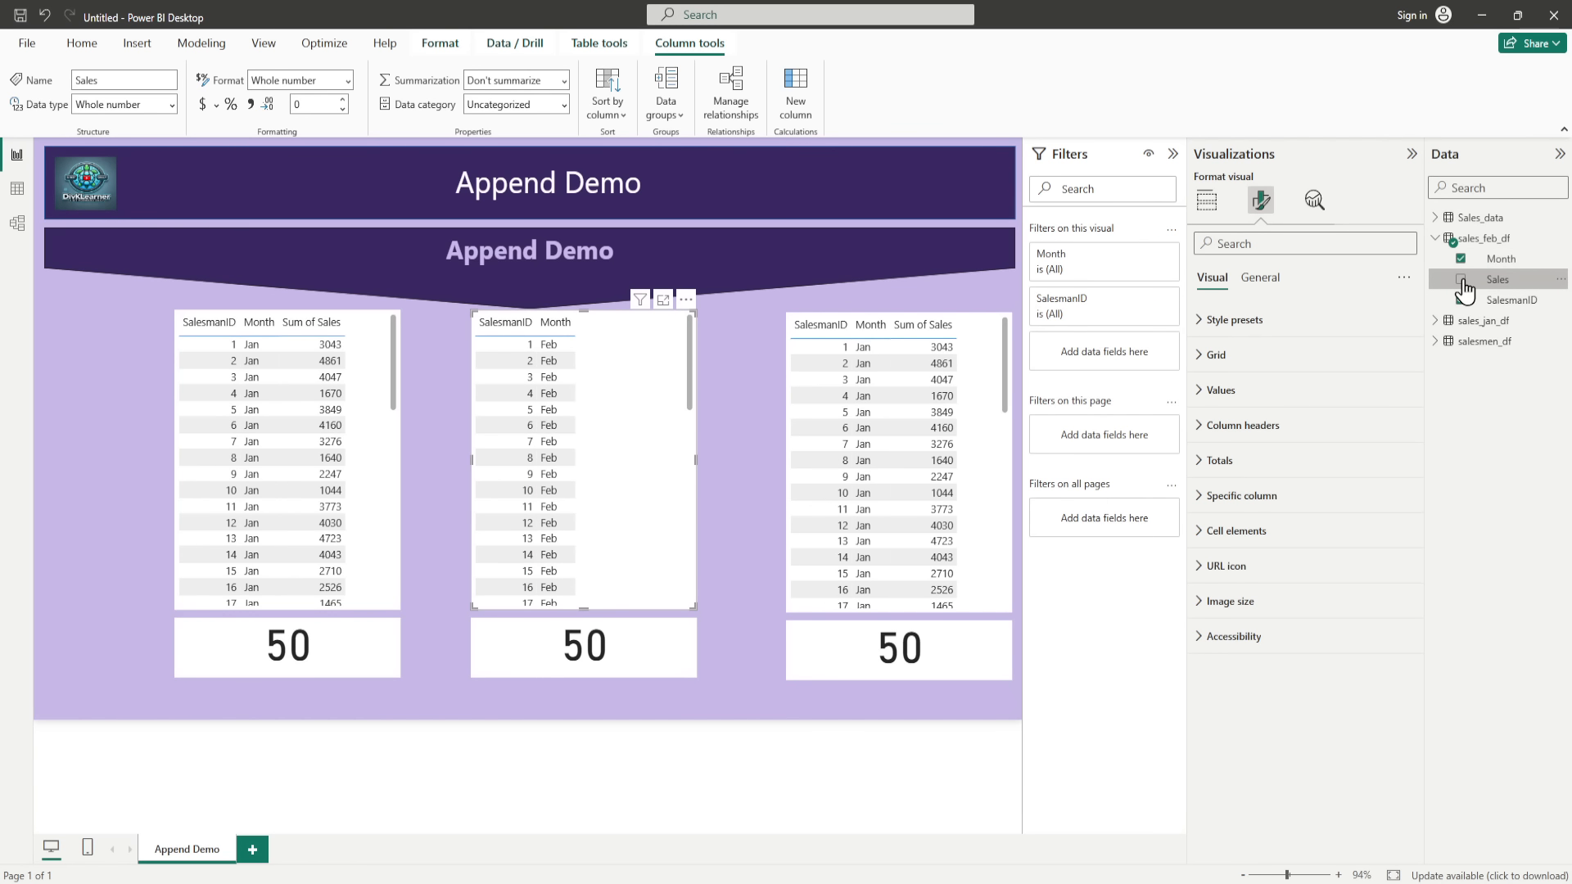
{"action": "left_click", "coordinate": [1461, 279]}
Step: Replace the field of the card below the February table with the count of SalesmanID from sales_feb_df
{"action": "left_click", "coordinate": [644, 655]}
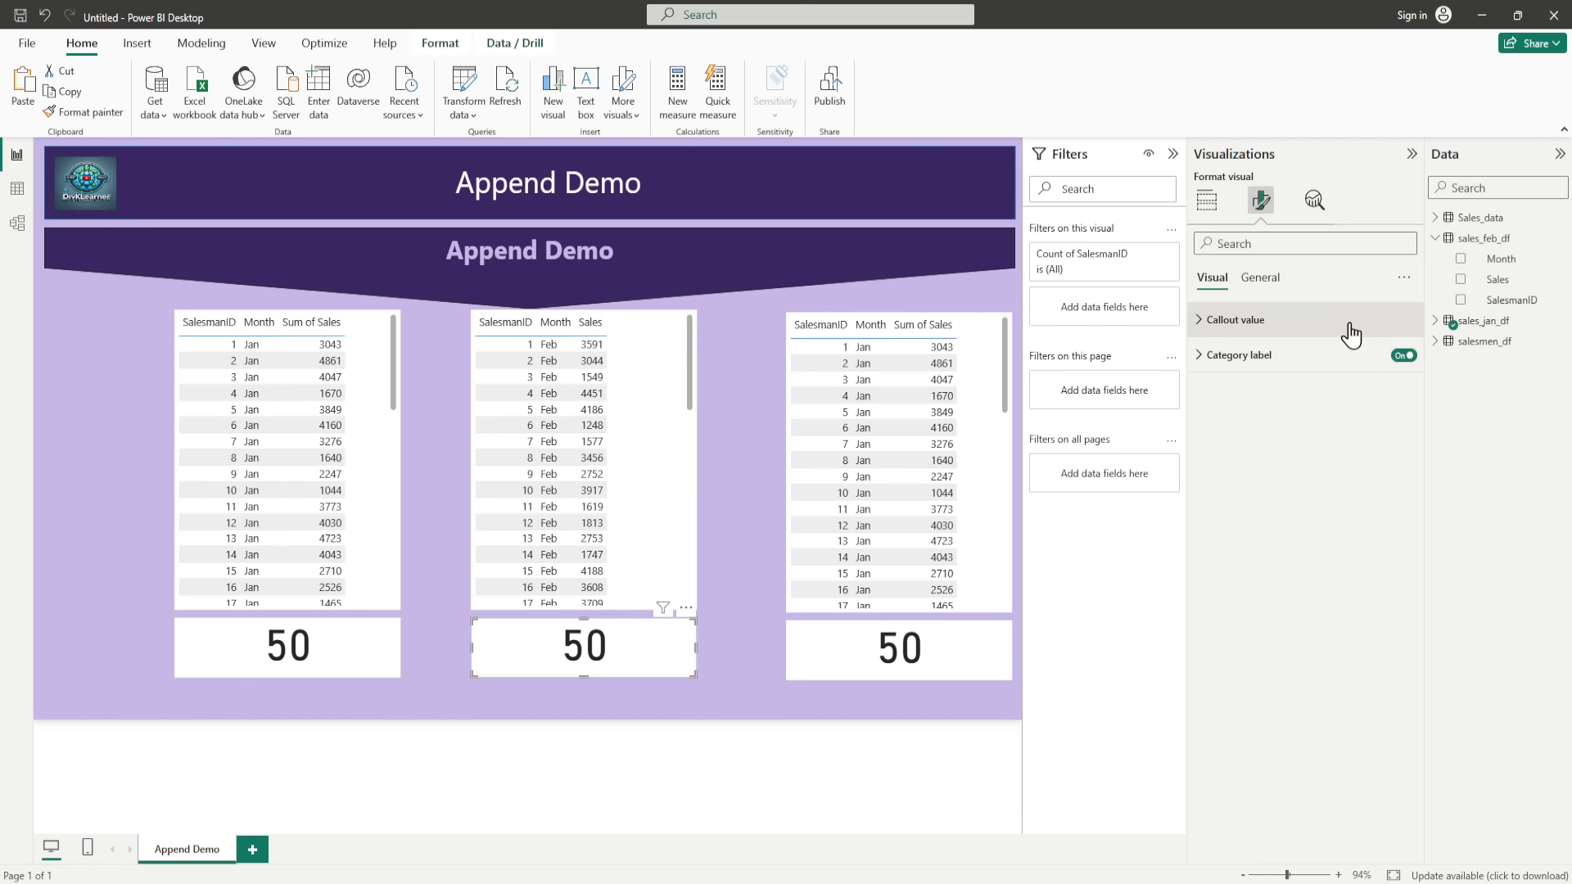
{"action": "left_click", "coordinate": [1205, 205]}
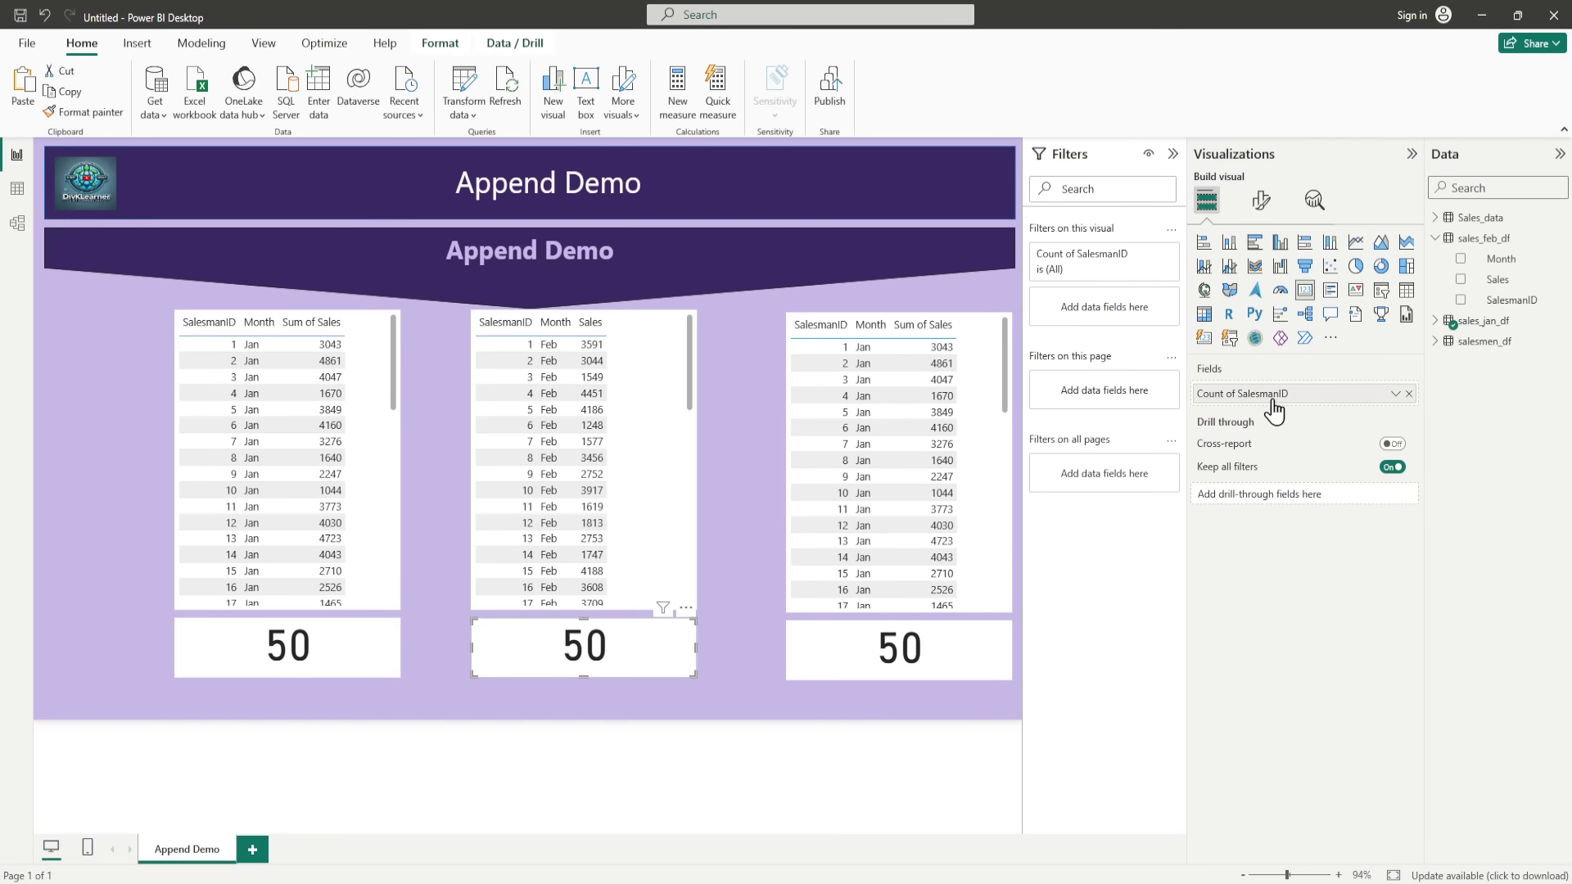
{"action": "left_click", "coordinate": [1409, 393]}
{"action": "left_click_drag", "start_coordinate": [1497, 311], "coordinate": [1293, 399]}
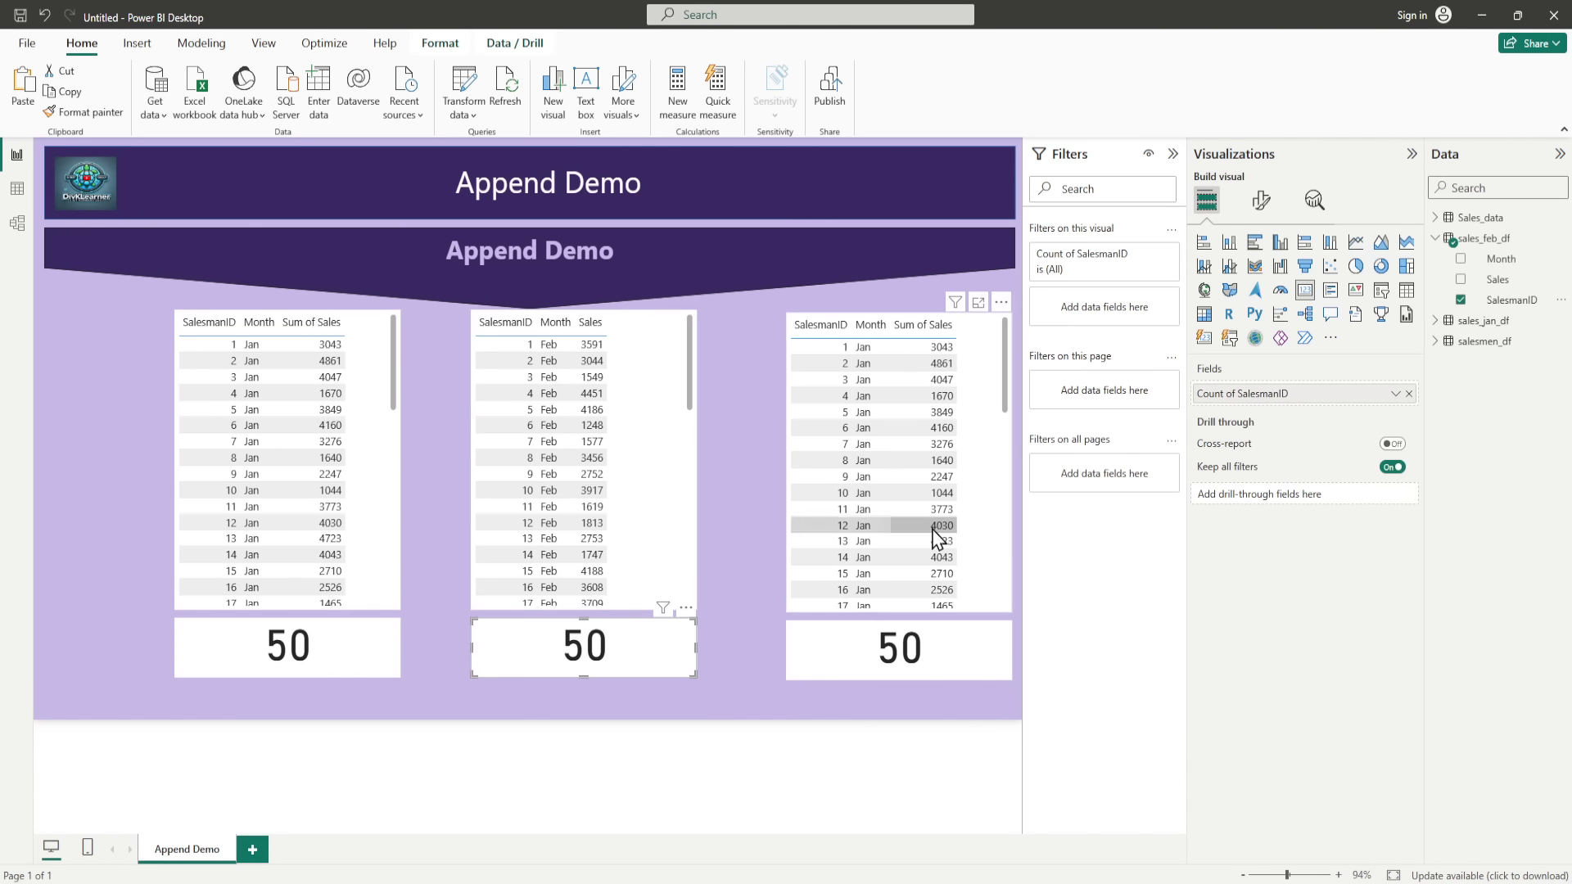
Step: Remove the Sum of Sales, Month and SalesmanID columns from the rightmost table
{"action": "left_click", "coordinate": [993, 472]}
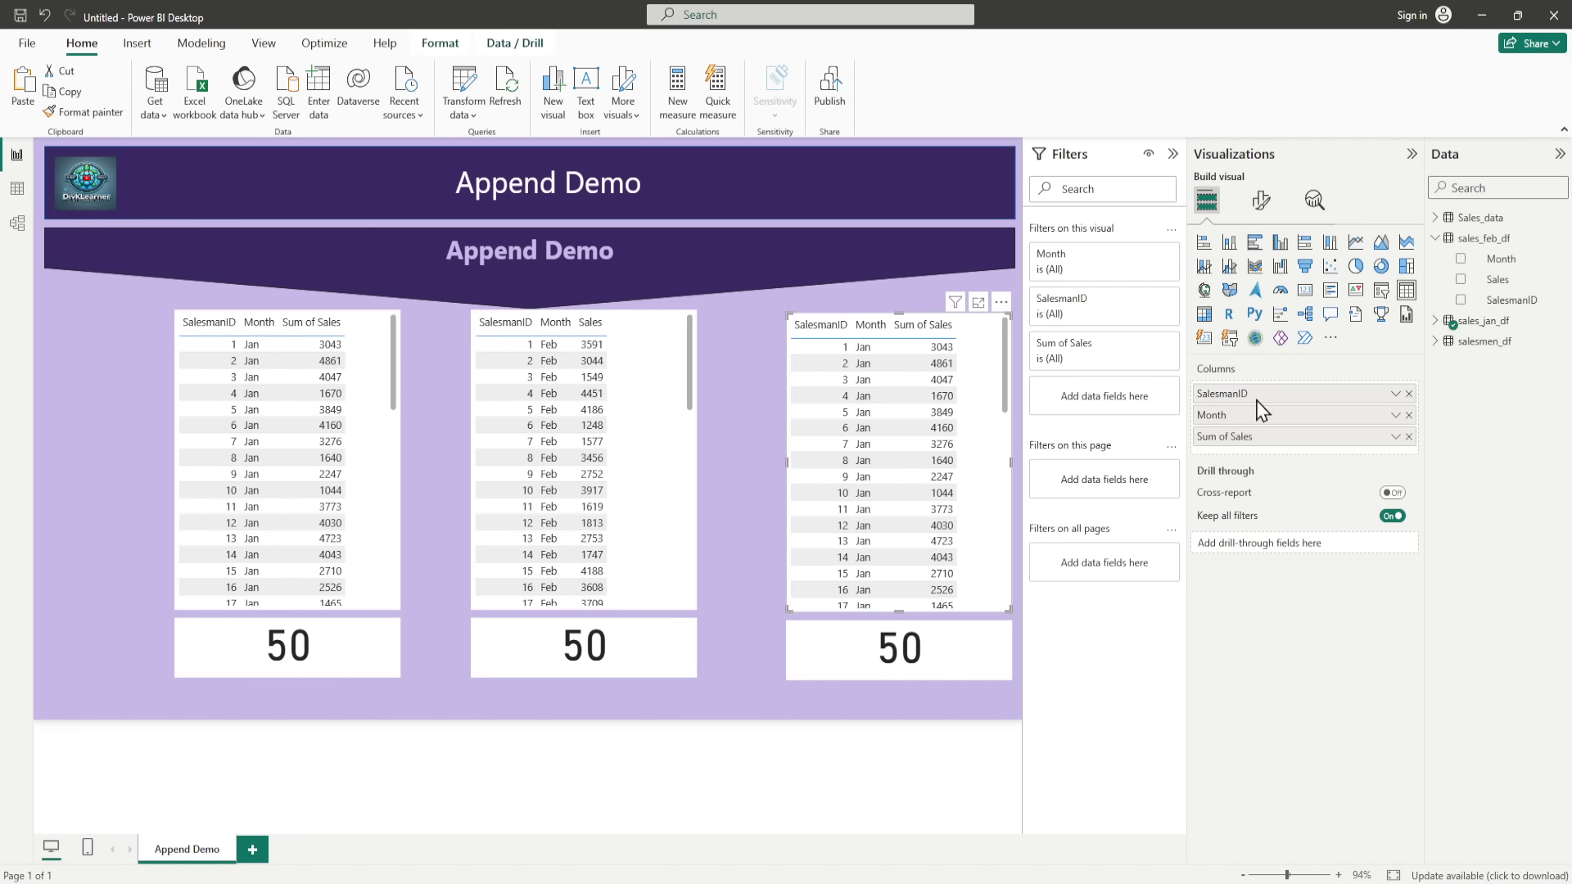
{"action": "left_click", "coordinate": [1436, 322]}
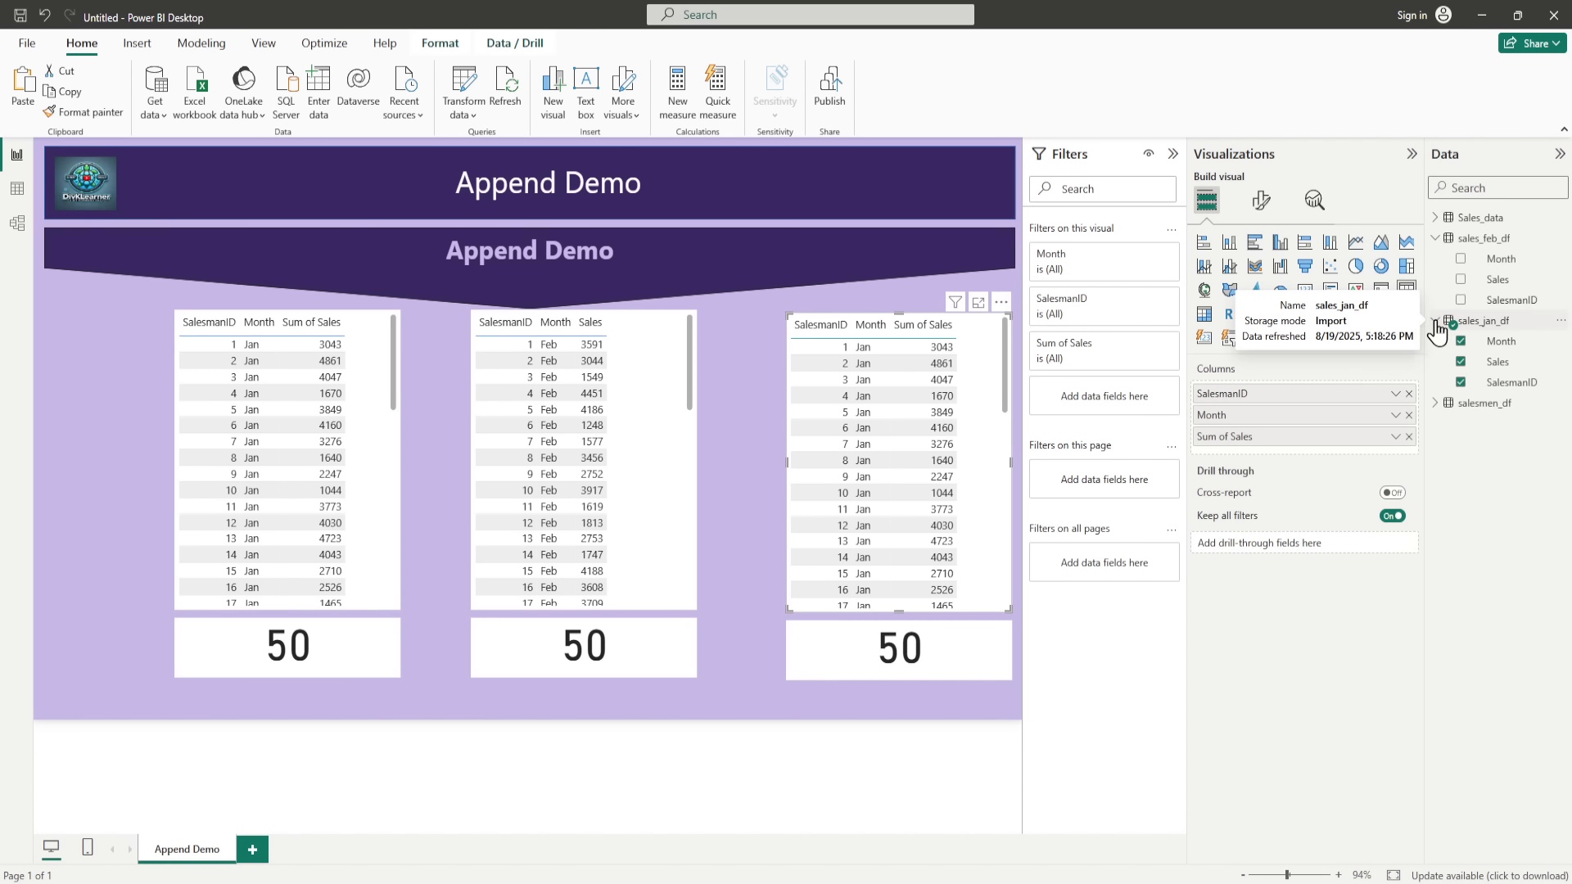
{"action": "left_click", "coordinate": [1409, 437]}
{"action": "left_click", "coordinate": [1409, 415]}
{"action": "left_click", "coordinate": [1409, 393]}
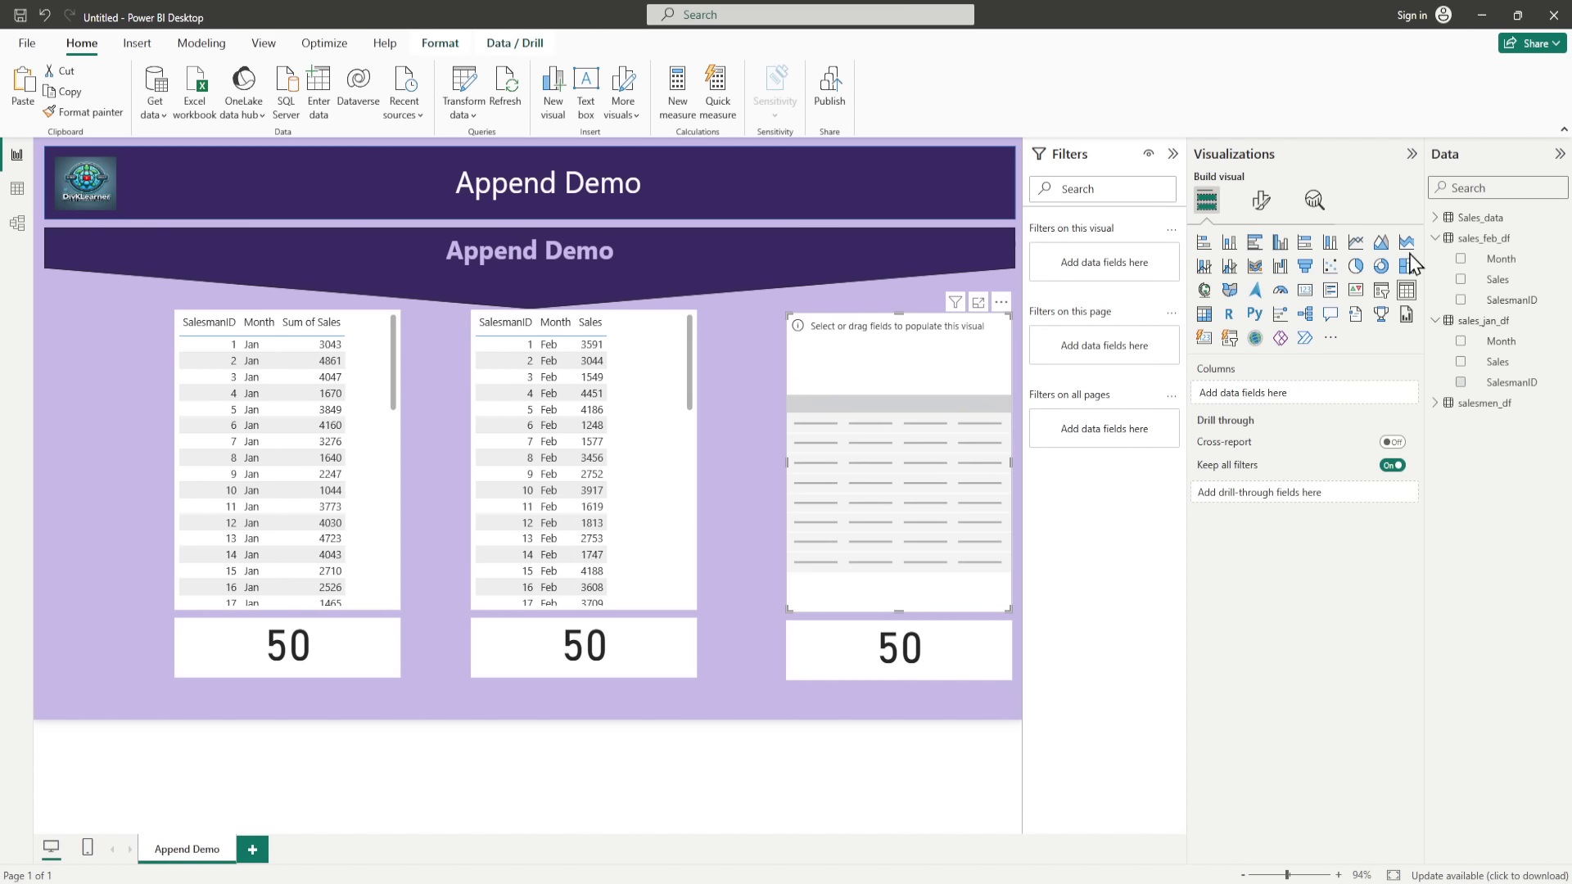
Step: Set the default summarization of the Sales column in Sales_data to Don't summarize
{"action": "left_click", "coordinate": [1436, 218]}
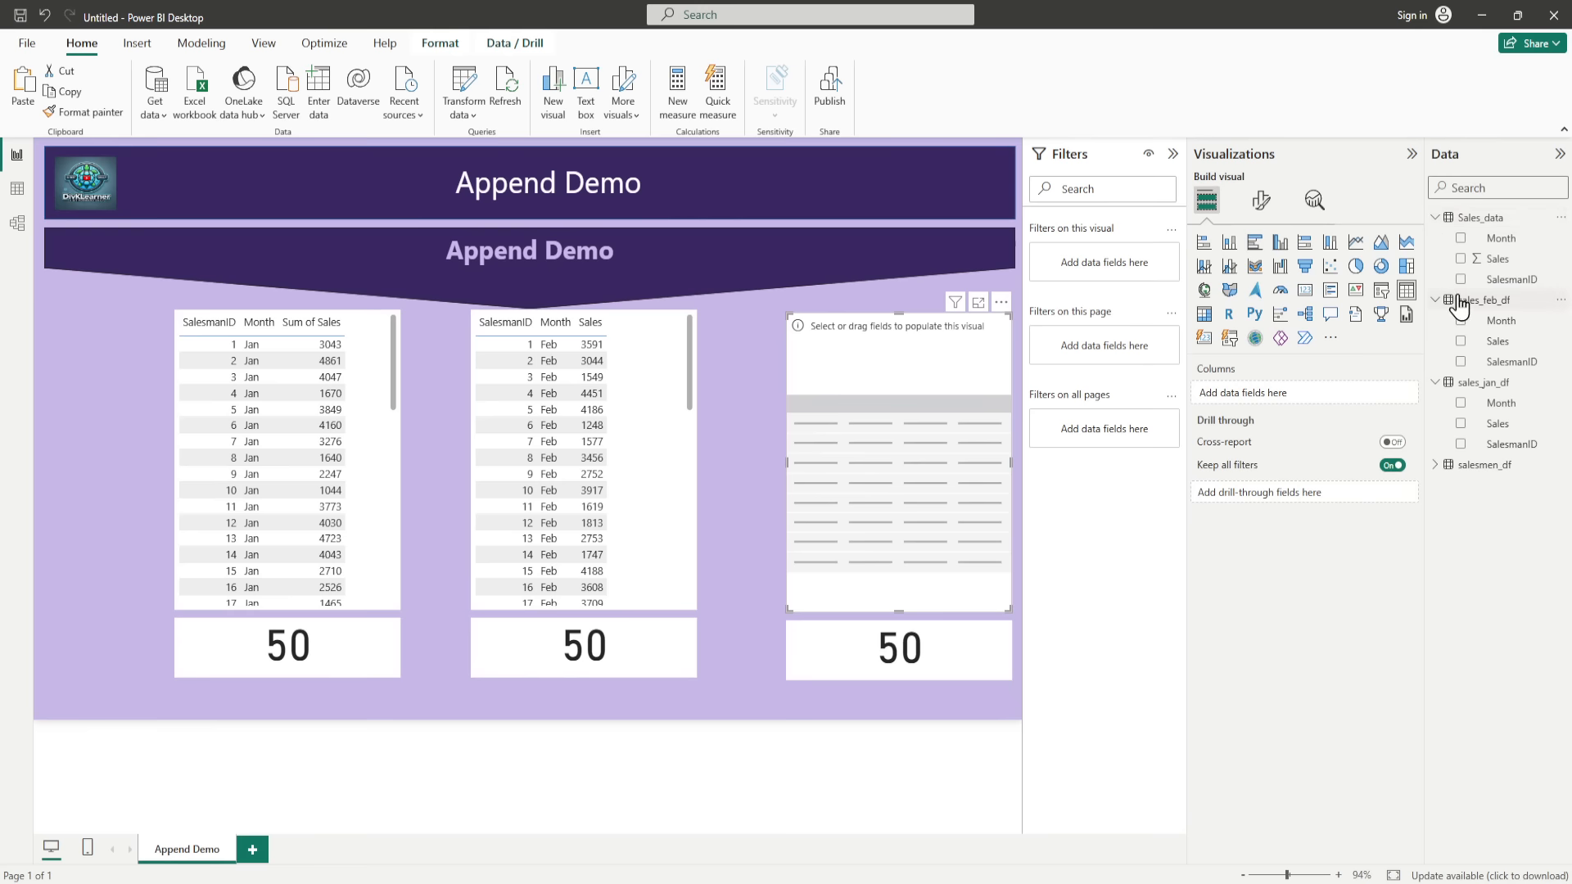
{"action": "left_click", "coordinate": [1495, 258]}
{"action": "left_click", "coordinate": [565, 81]}
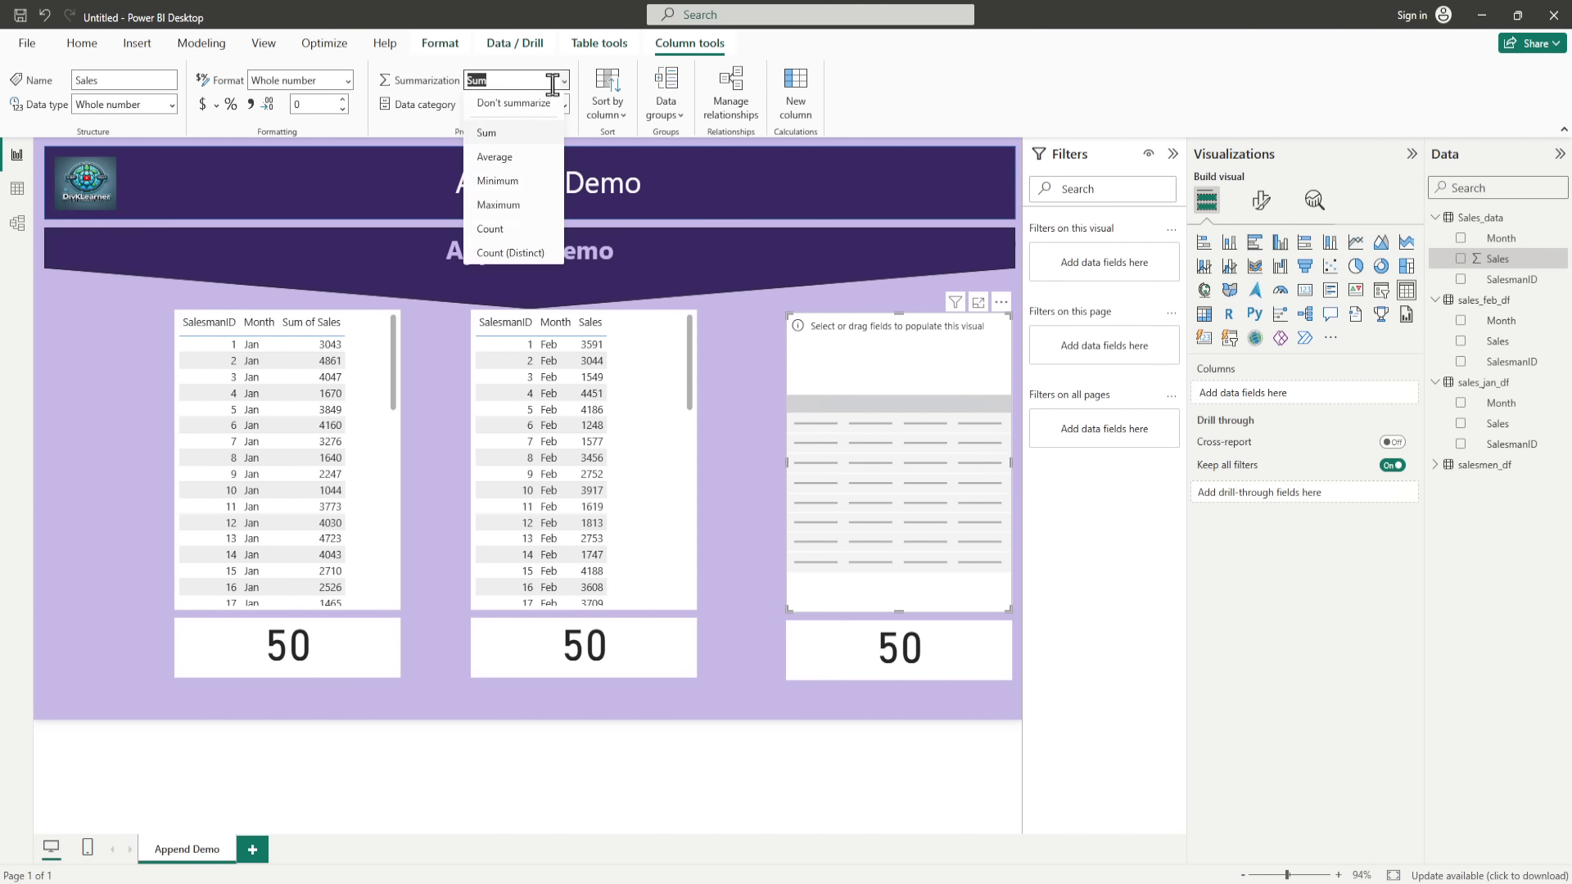
{"action": "left_click", "coordinate": [523, 125]}
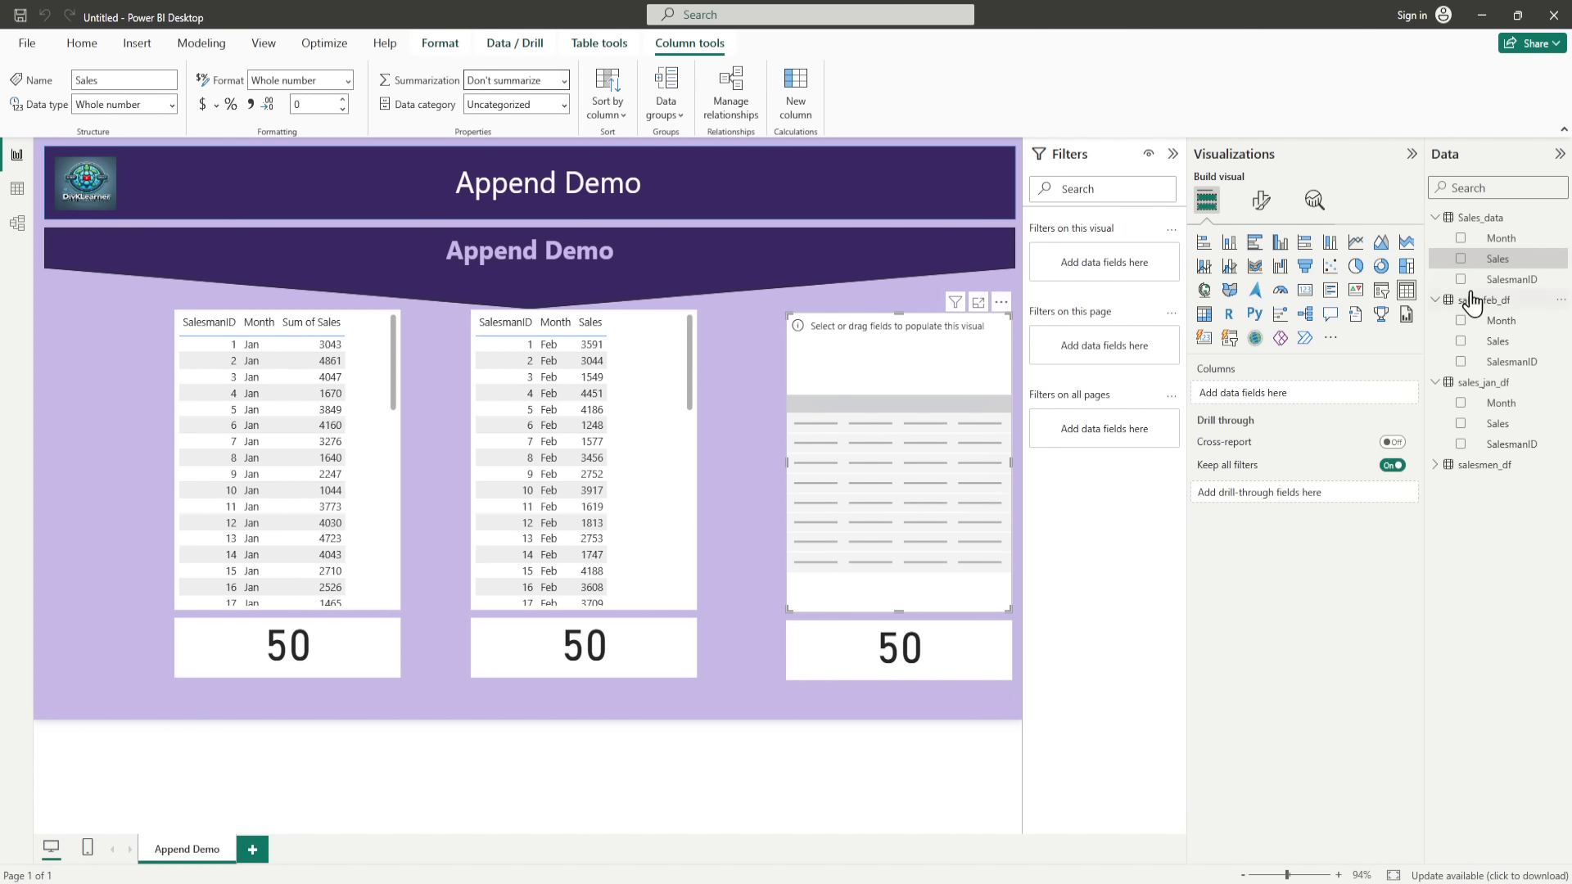
Step: Fill the empty rightmost table with SalesmanID, Month and Sales from Sales_data and look through its rows
{"action": "left_click_drag", "start_coordinate": [1506, 279], "coordinate": [937, 450]}
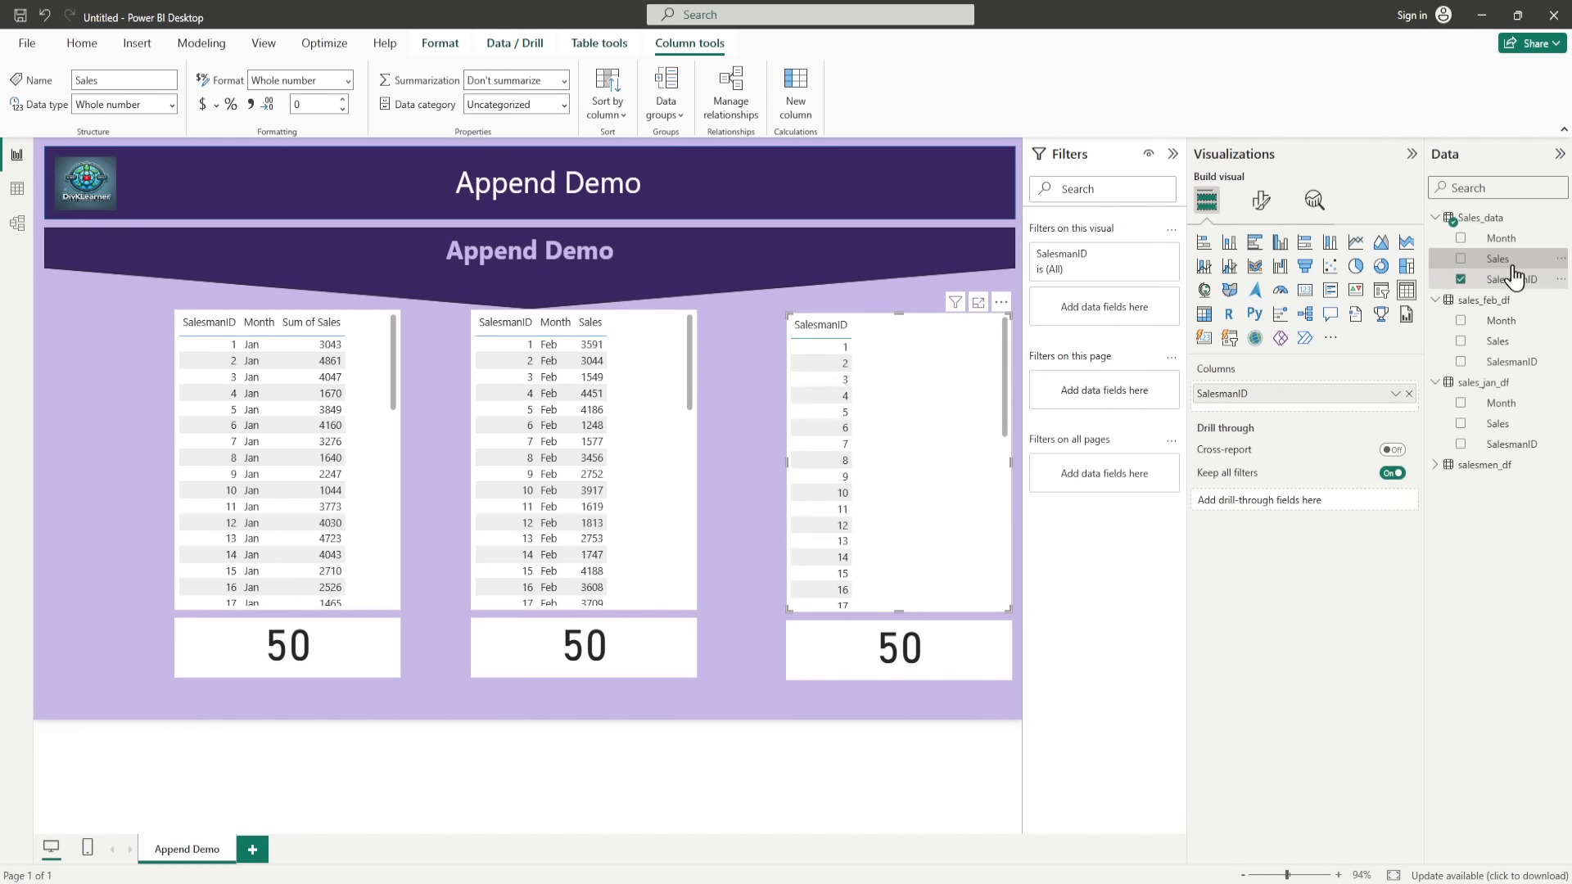
{"action": "left_click_drag", "start_coordinate": [1502, 238], "coordinate": [1330, 411]}
{"action": "left_click_drag", "start_coordinate": [1498, 259], "coordinate": [1315, 450]}
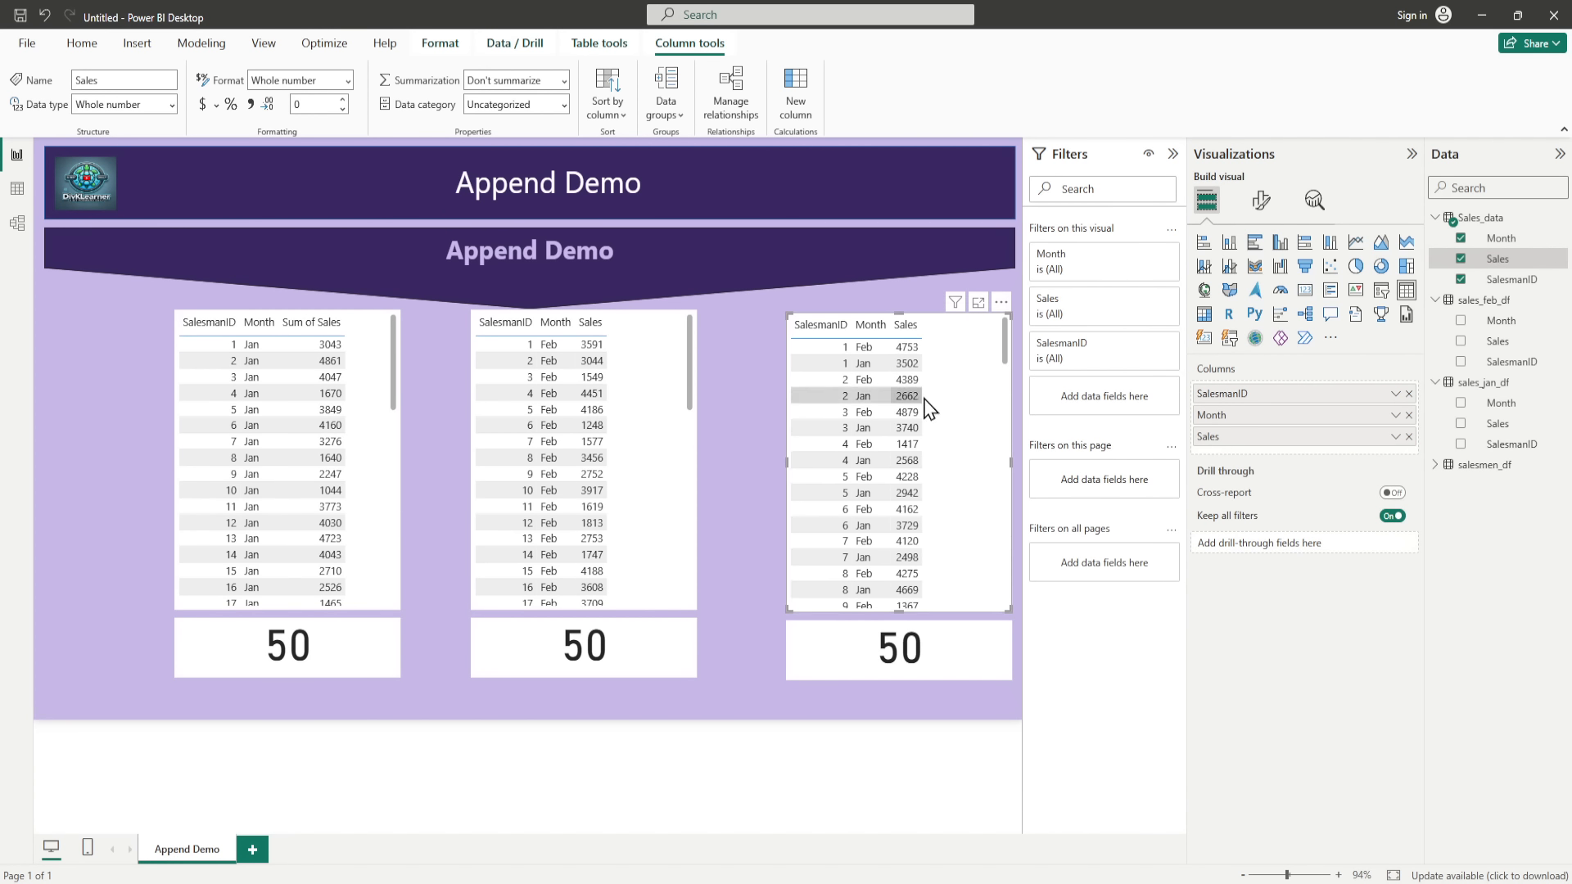
{"action": "scroll", "coordinate": [942, 494], "scroll_direction": "down", "scroll_amount": 8}
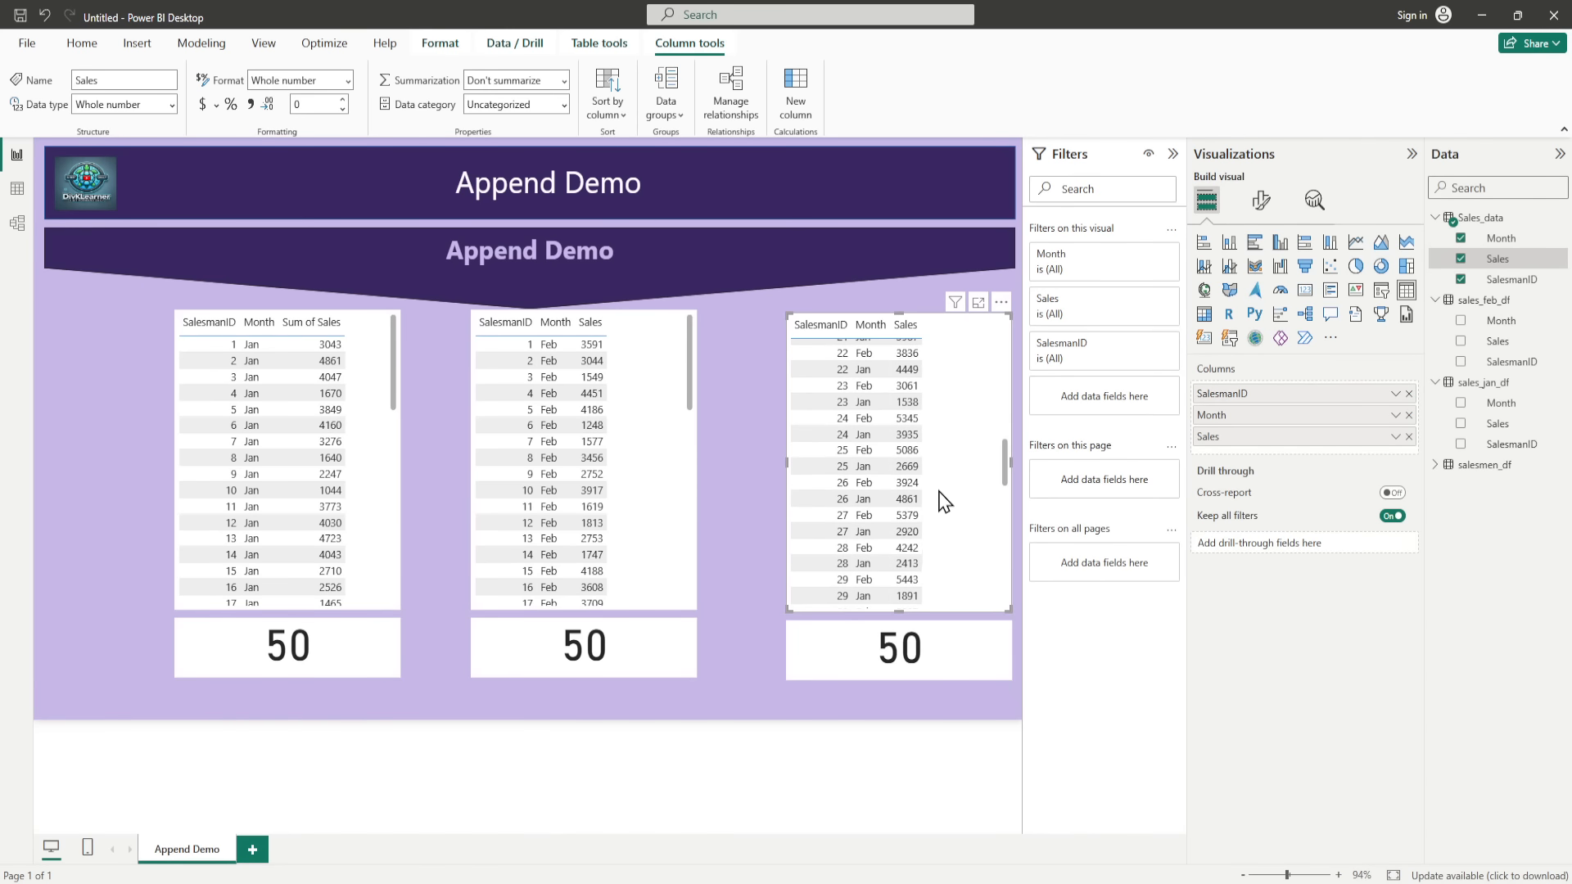
{"action": "scroll", "coordinate": [939, 492], "scroll_direction": "up", "scroll_amount": 8}
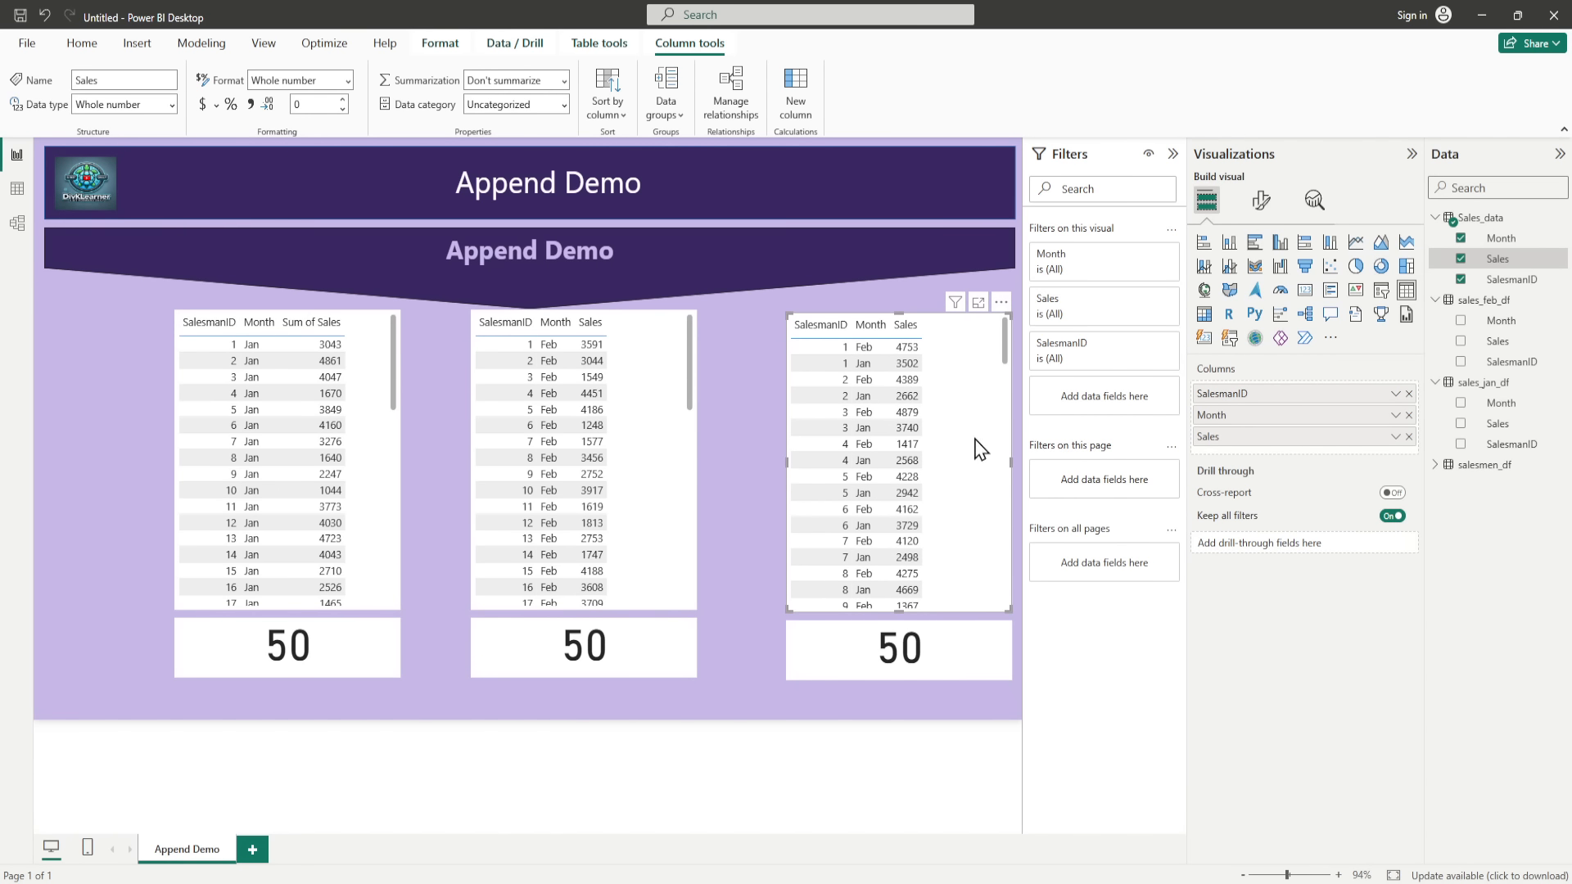
Step: Replace the field of the card below the combined table with the count of SalesmanID from Sales_data
{"action": "left_click", "coordinate": [964, 668]}
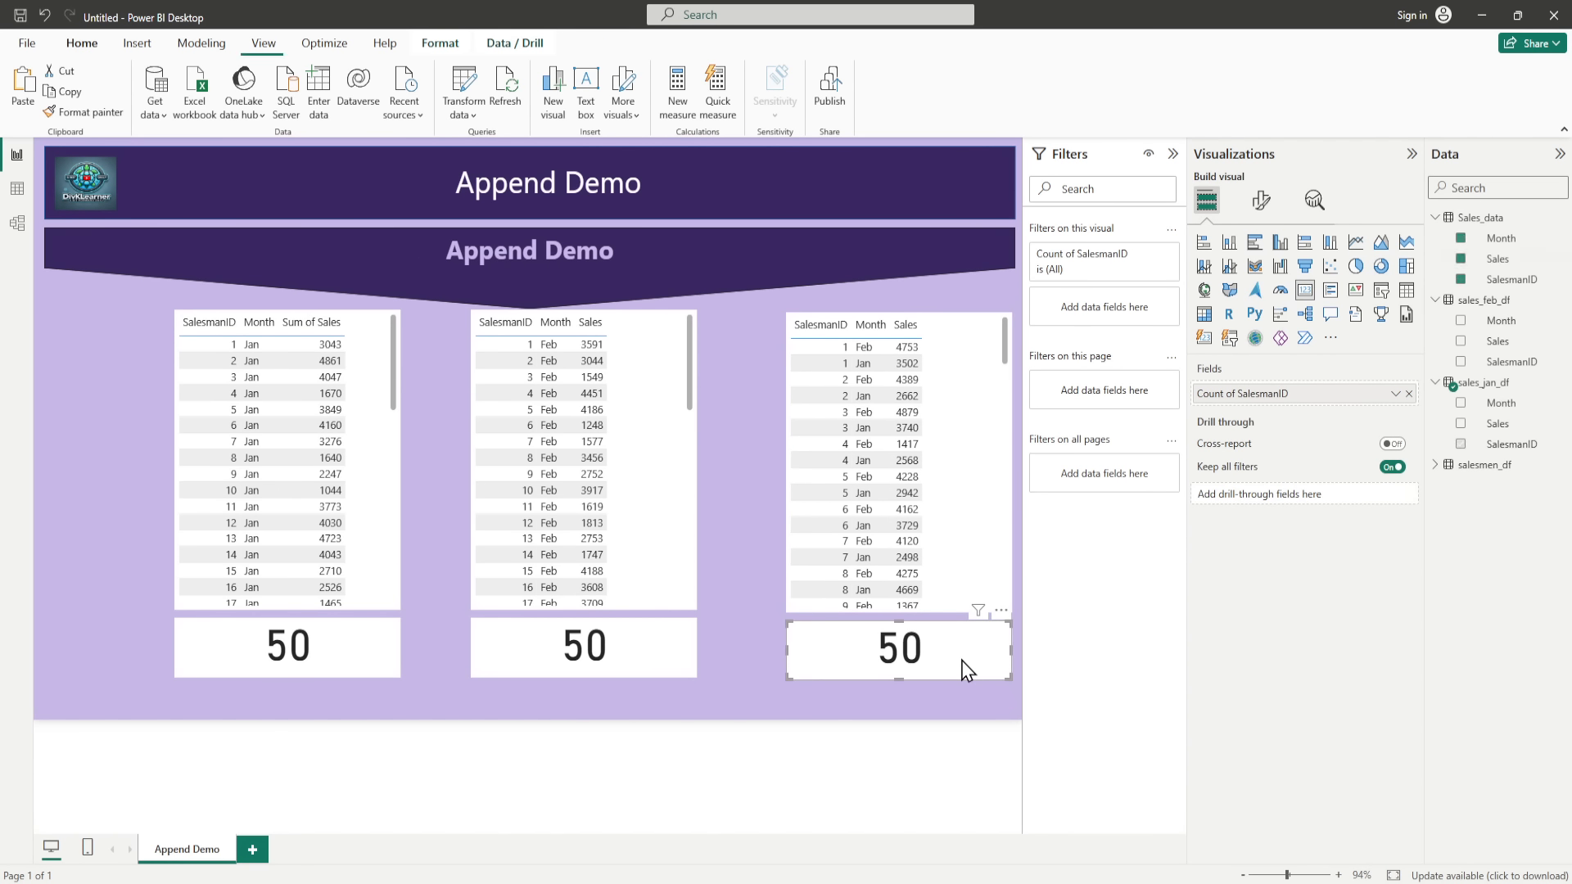
{"action": "left_click", "coordinate": [1409, 394]}
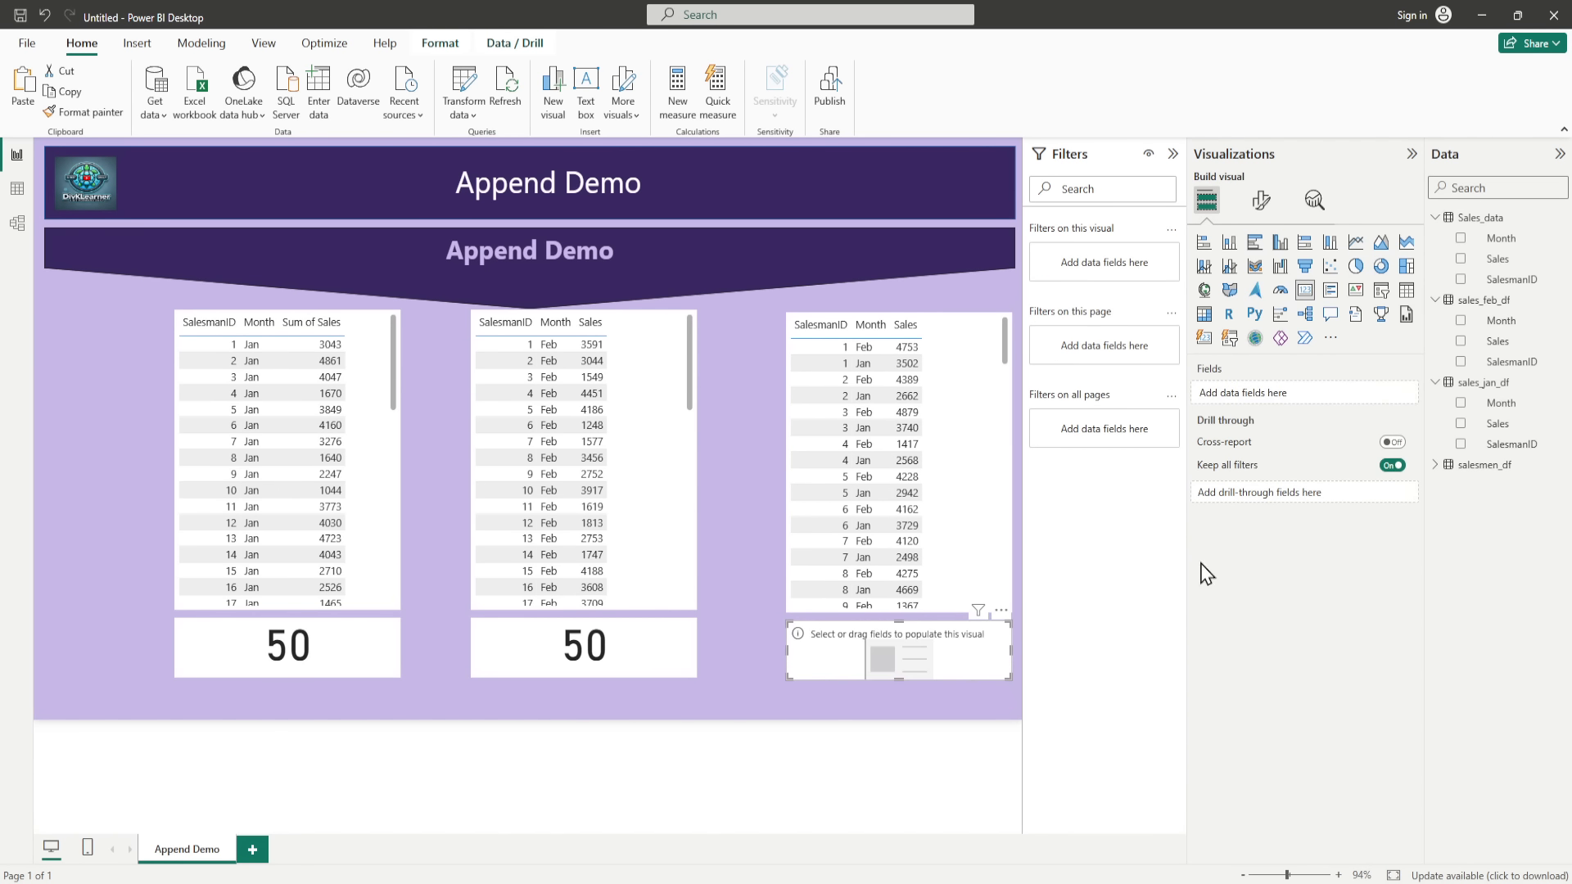
{"action": "left_click", "coordinate": [1462, 280]}
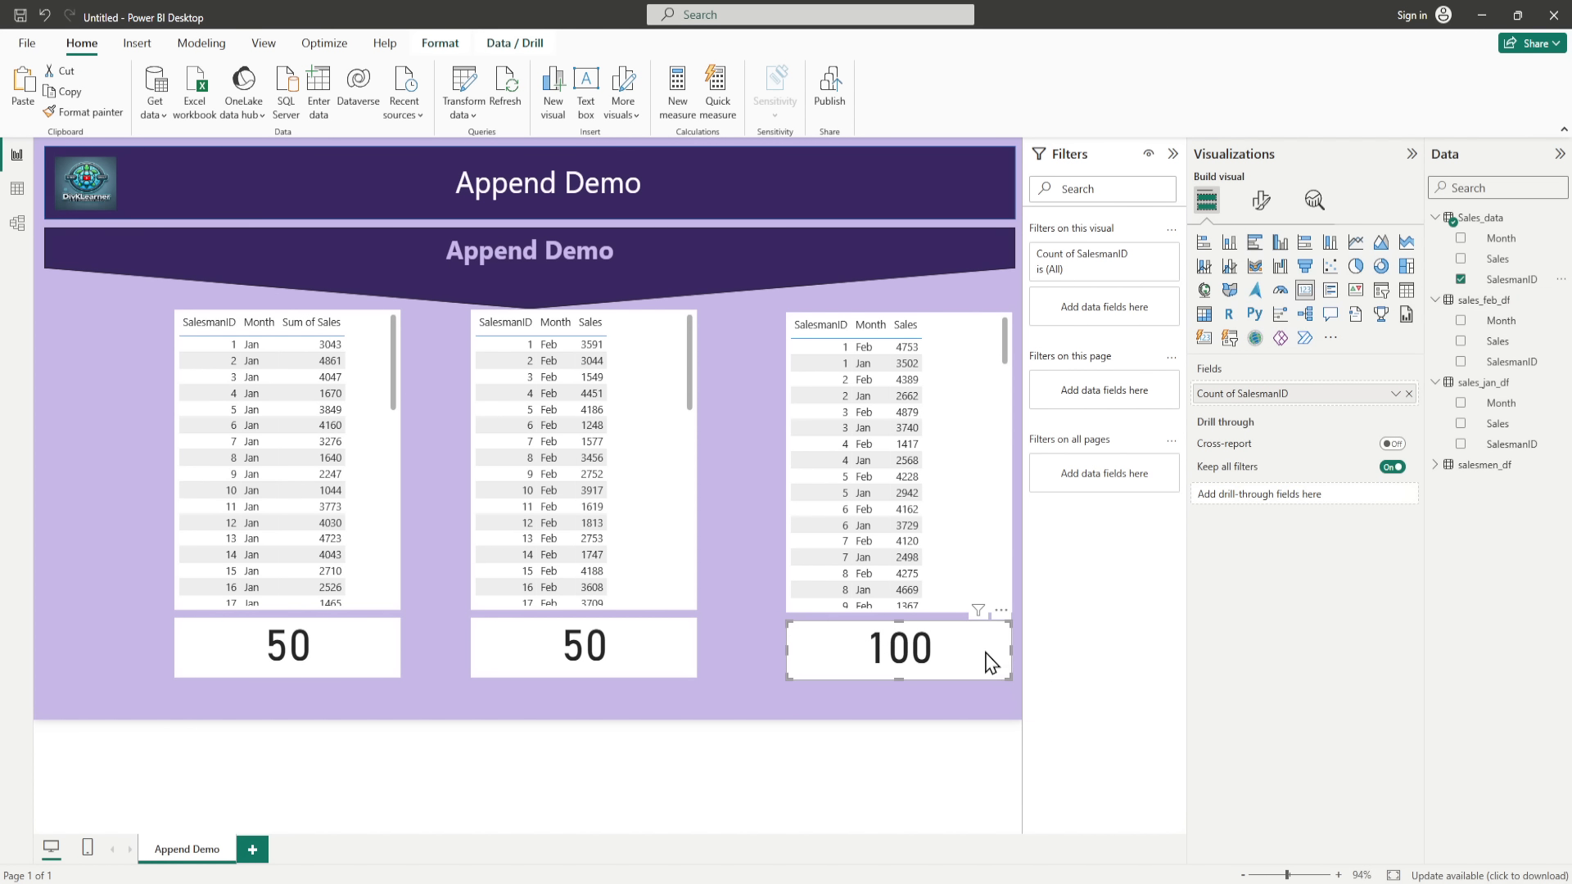
{"action": "left_click", "coordinate": [740, 649]}
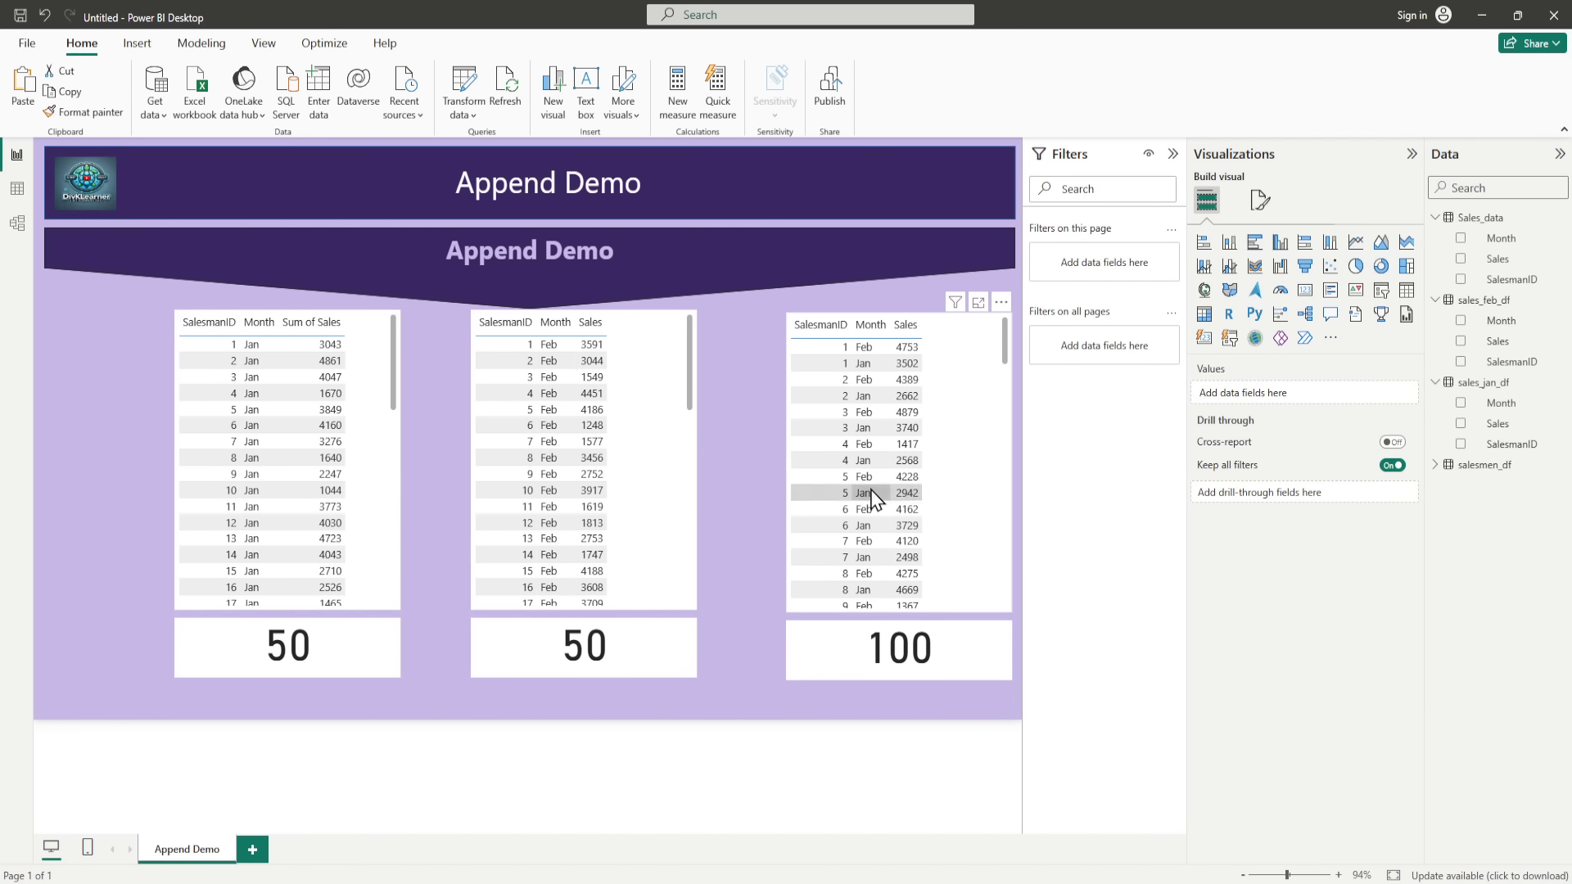
{"action": "left_click", "coordinate": [253, 851]}
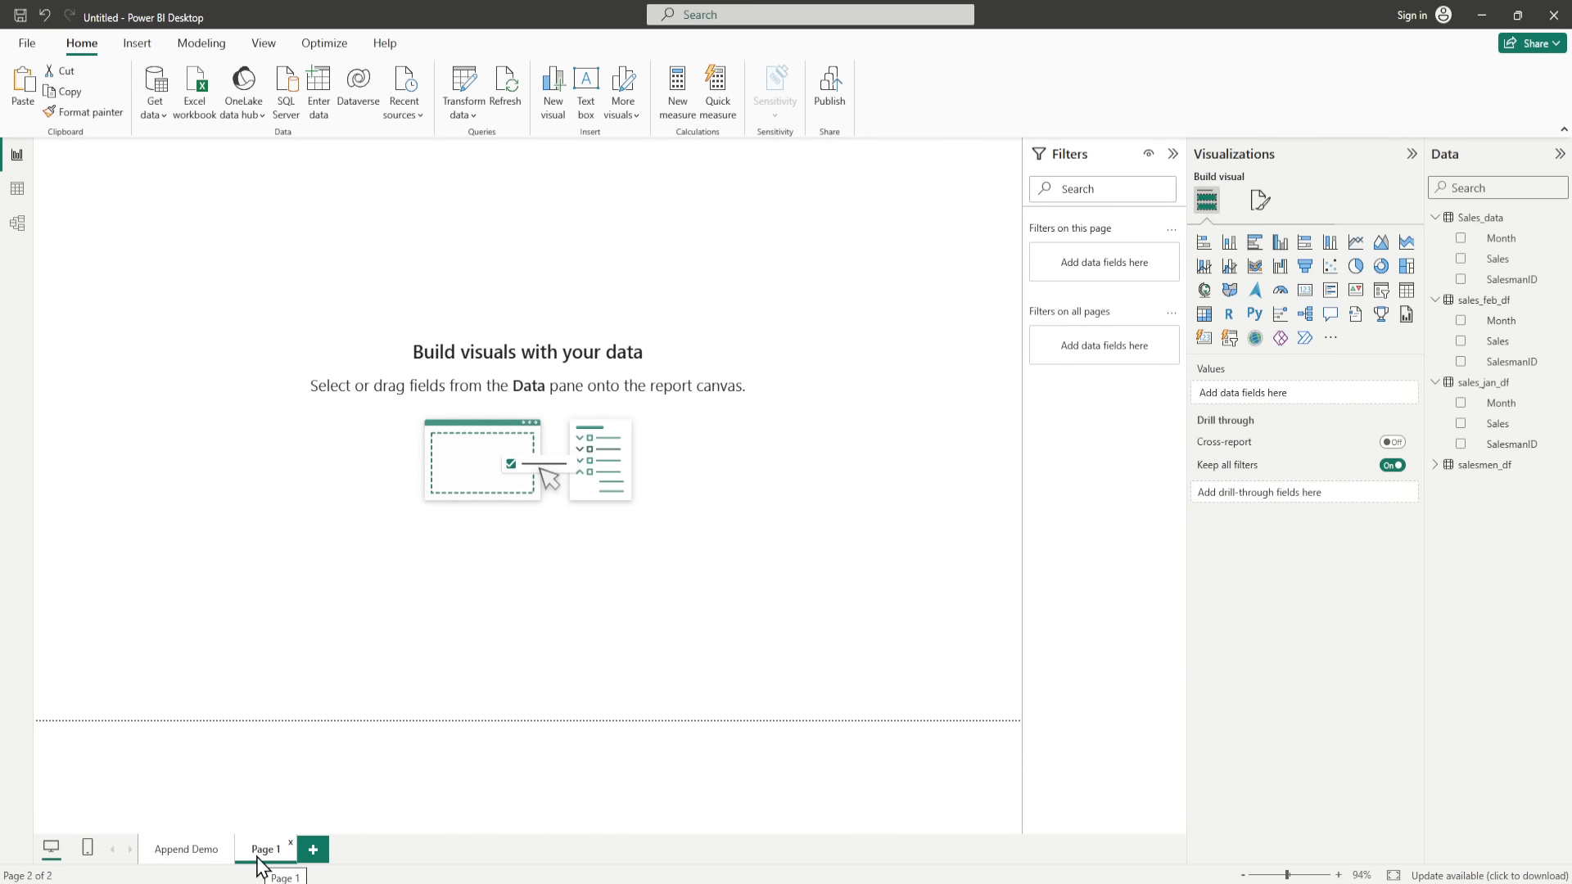
{"action": "double_click", "coordinate": [288, 855]}
{"action": "left_click", "coordinate": [293, 848]}
{"action": "left_click", "coordinate": [925, 489]}
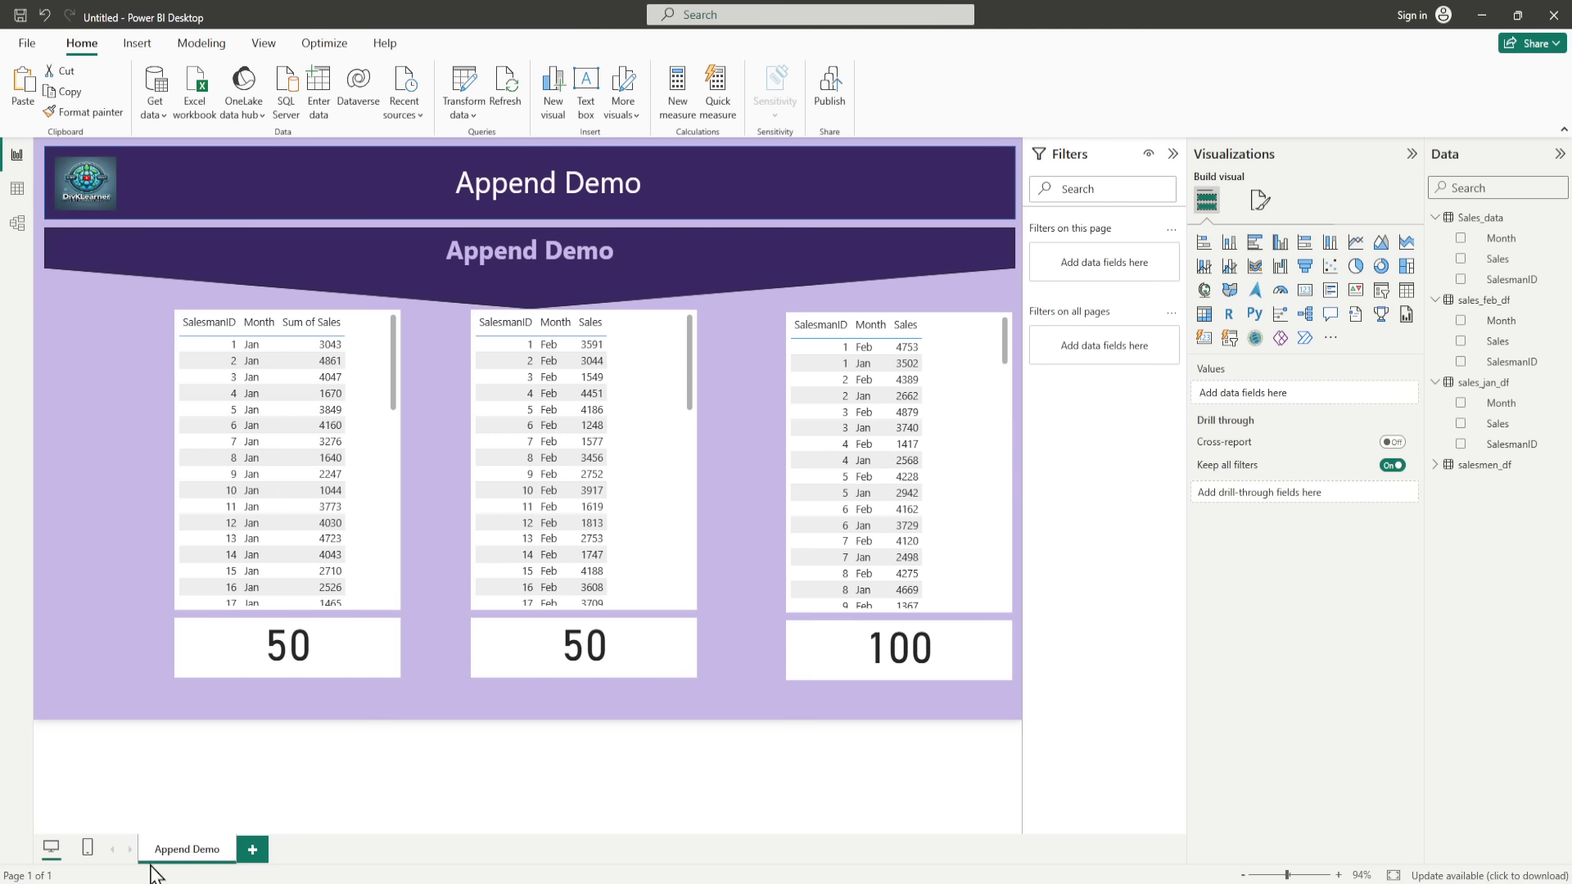
Step: Duplicate the Append Demo page and delete the cards below the January and February tables on the copy
{"action": "right_click", "coordinate": [187, 854]}
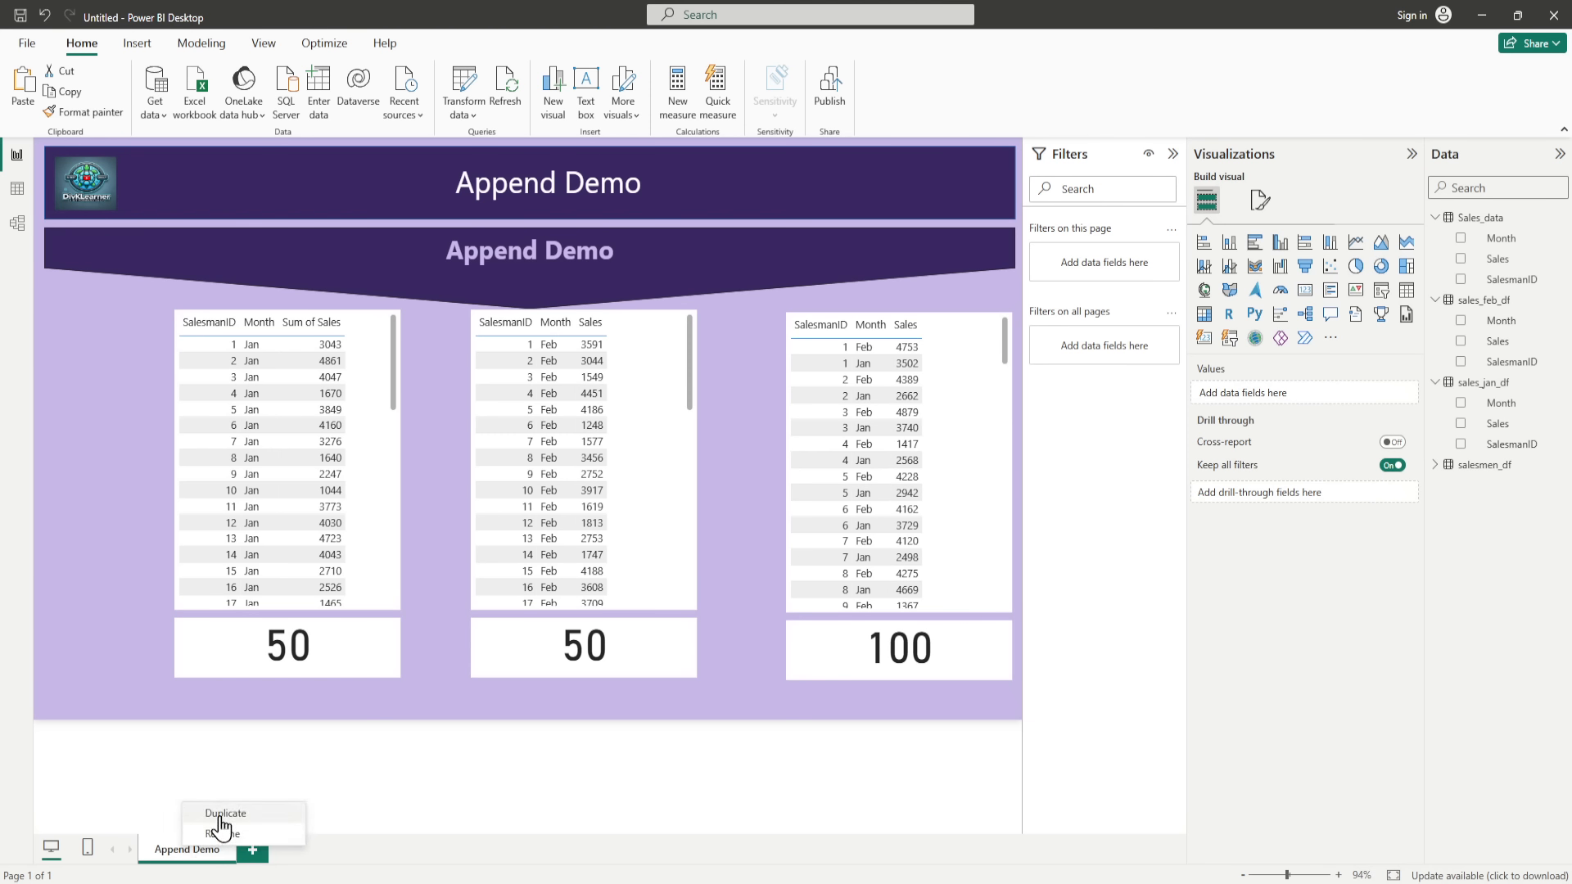
{"action": "left_click", "coordinate": [259, 813]}
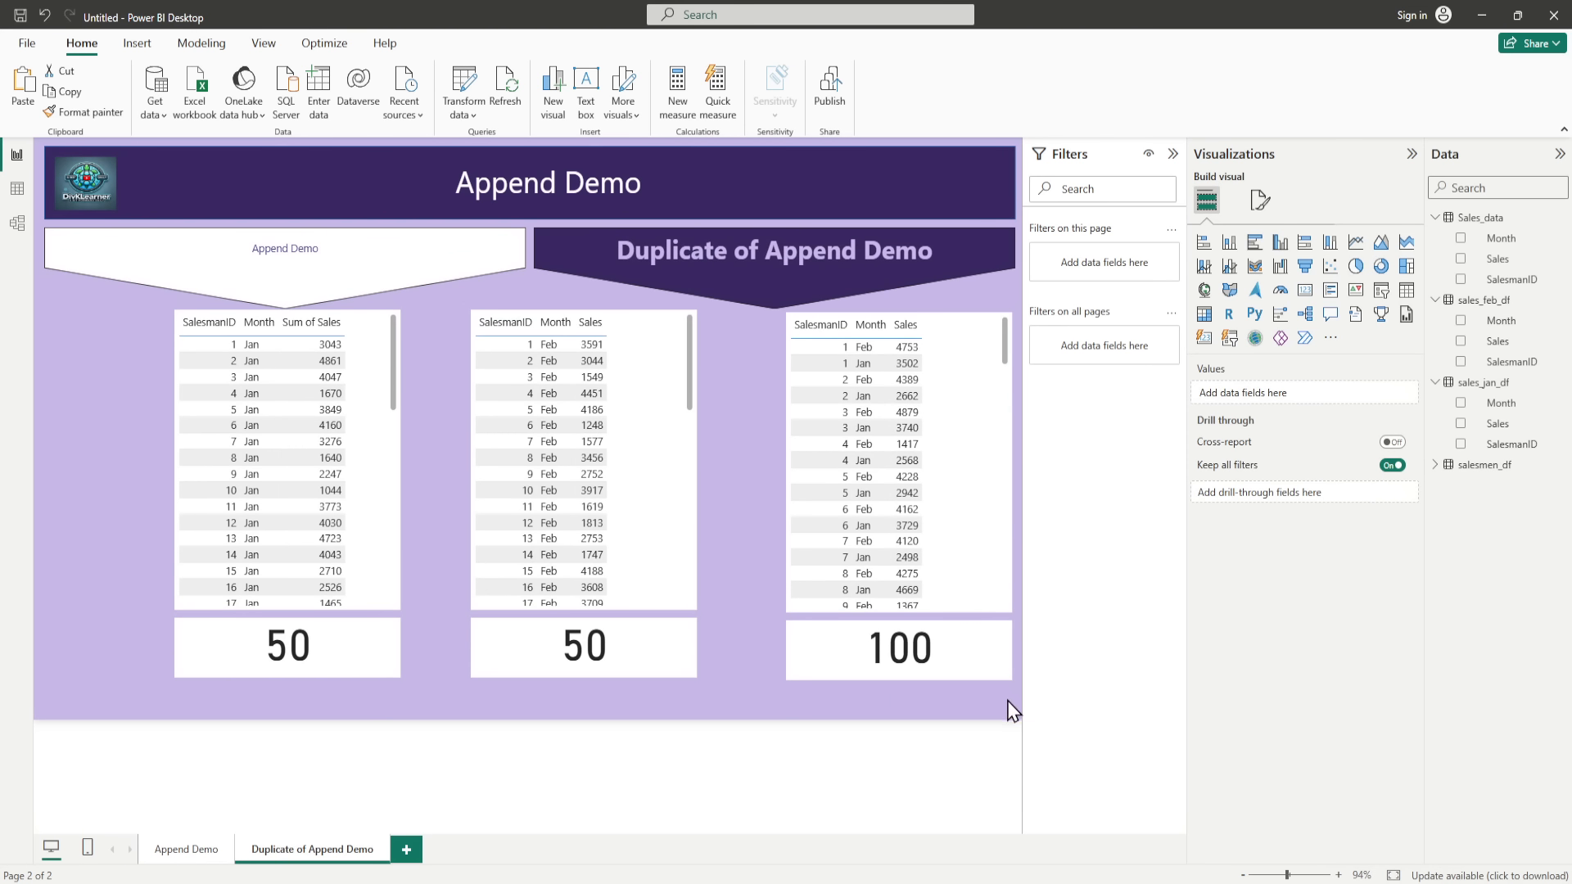
{"action": "left_click_drag", "start_coordinate": [1013, 711], "coordinate": [149, 324]}
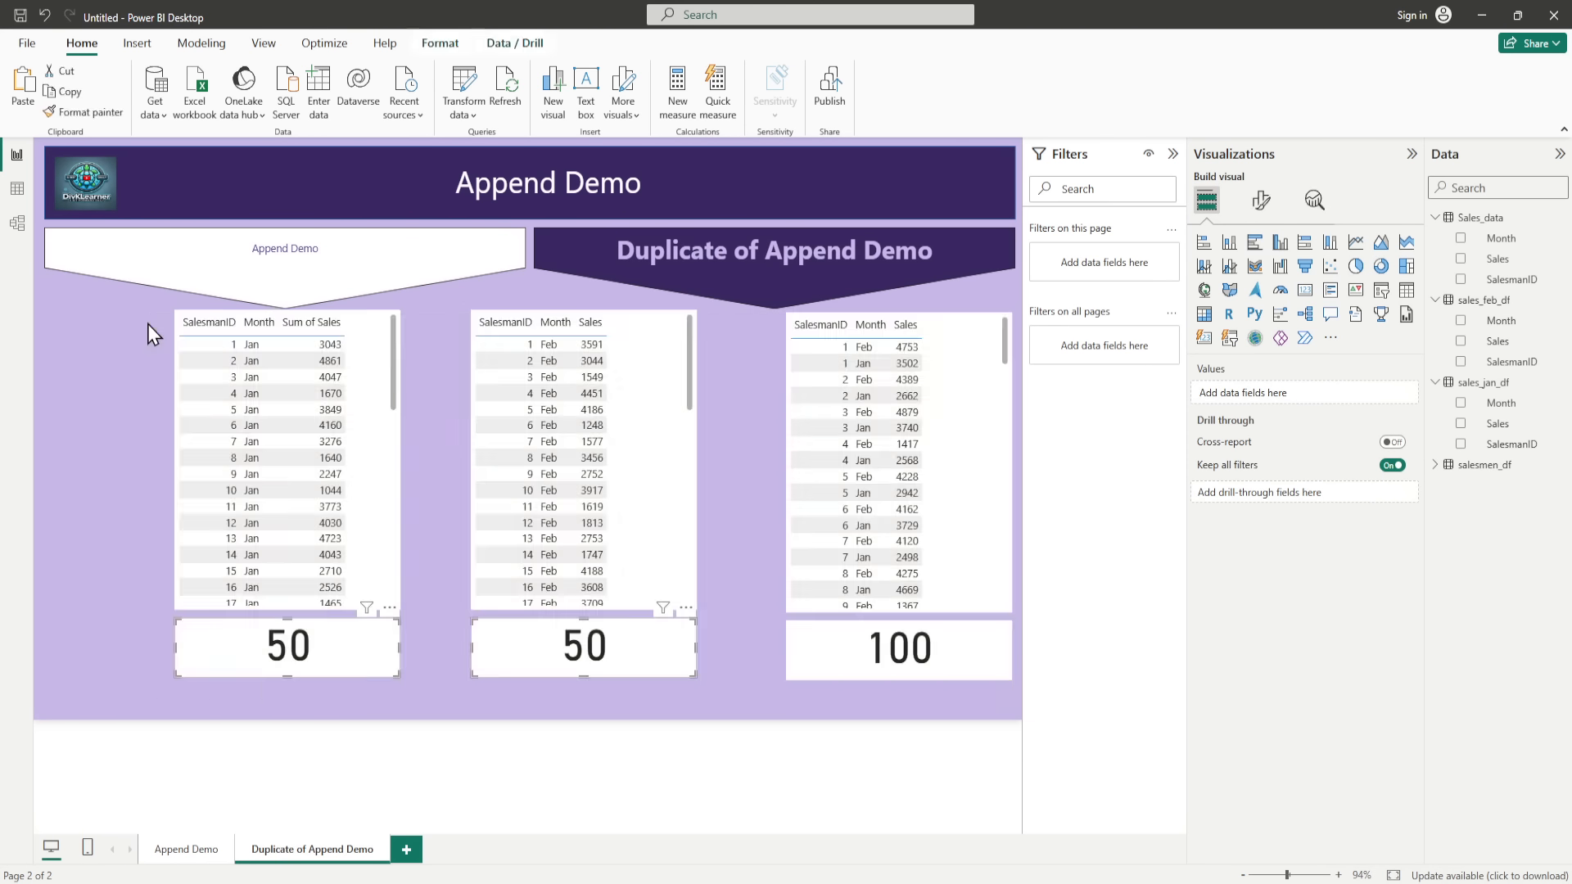
{"action": "key", "text": "Delete"}
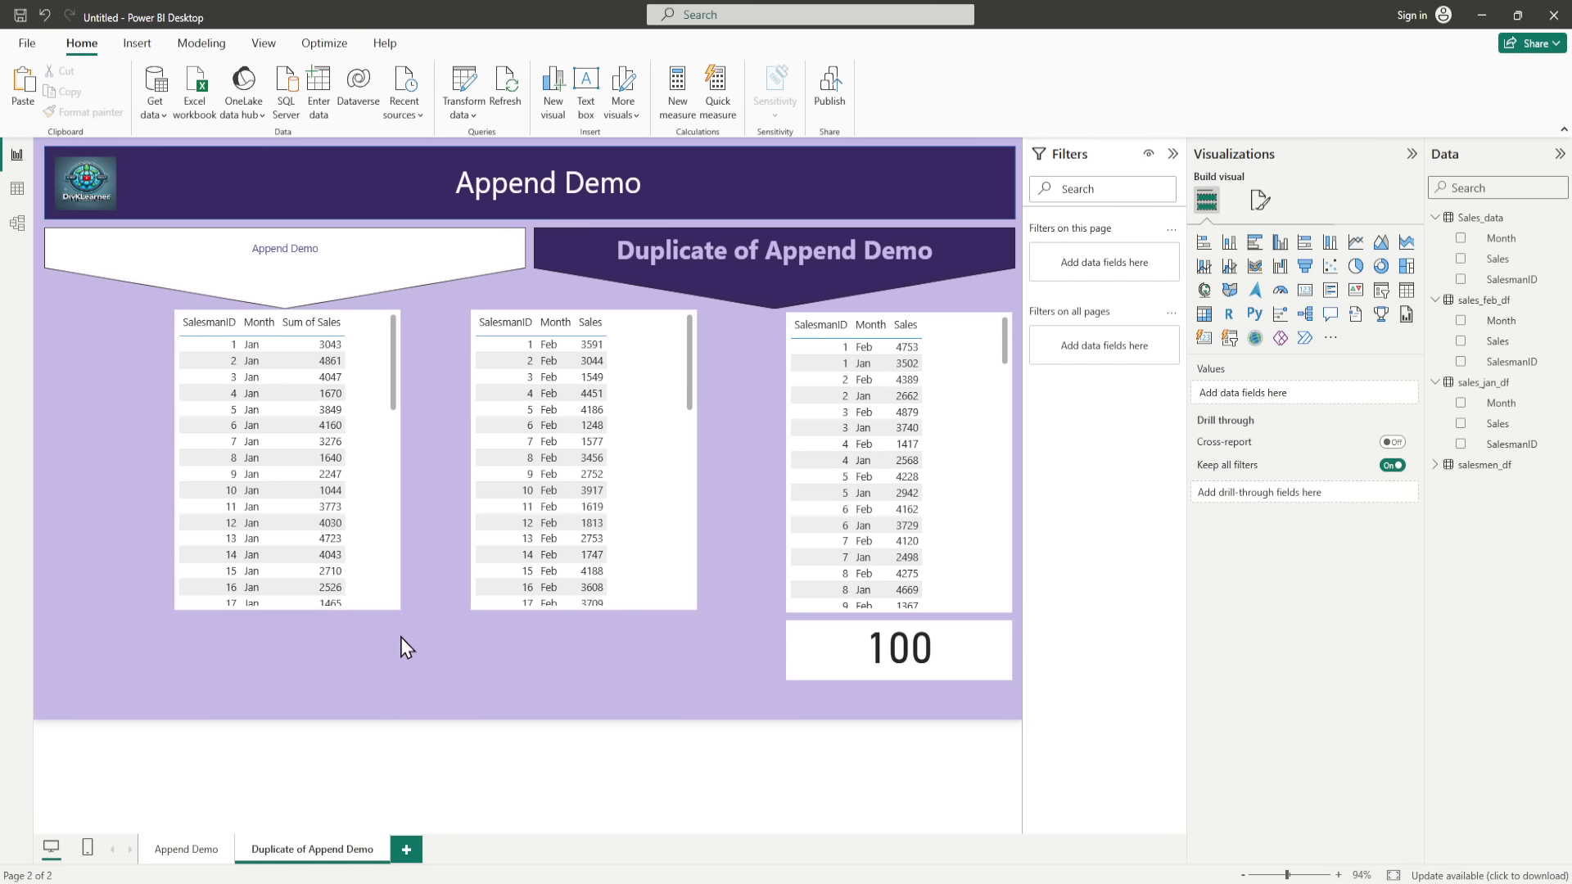
Step: Rename the duplicated page as Append Vs Merge
{"action": "double_click", "coordinate": [290, 849]}
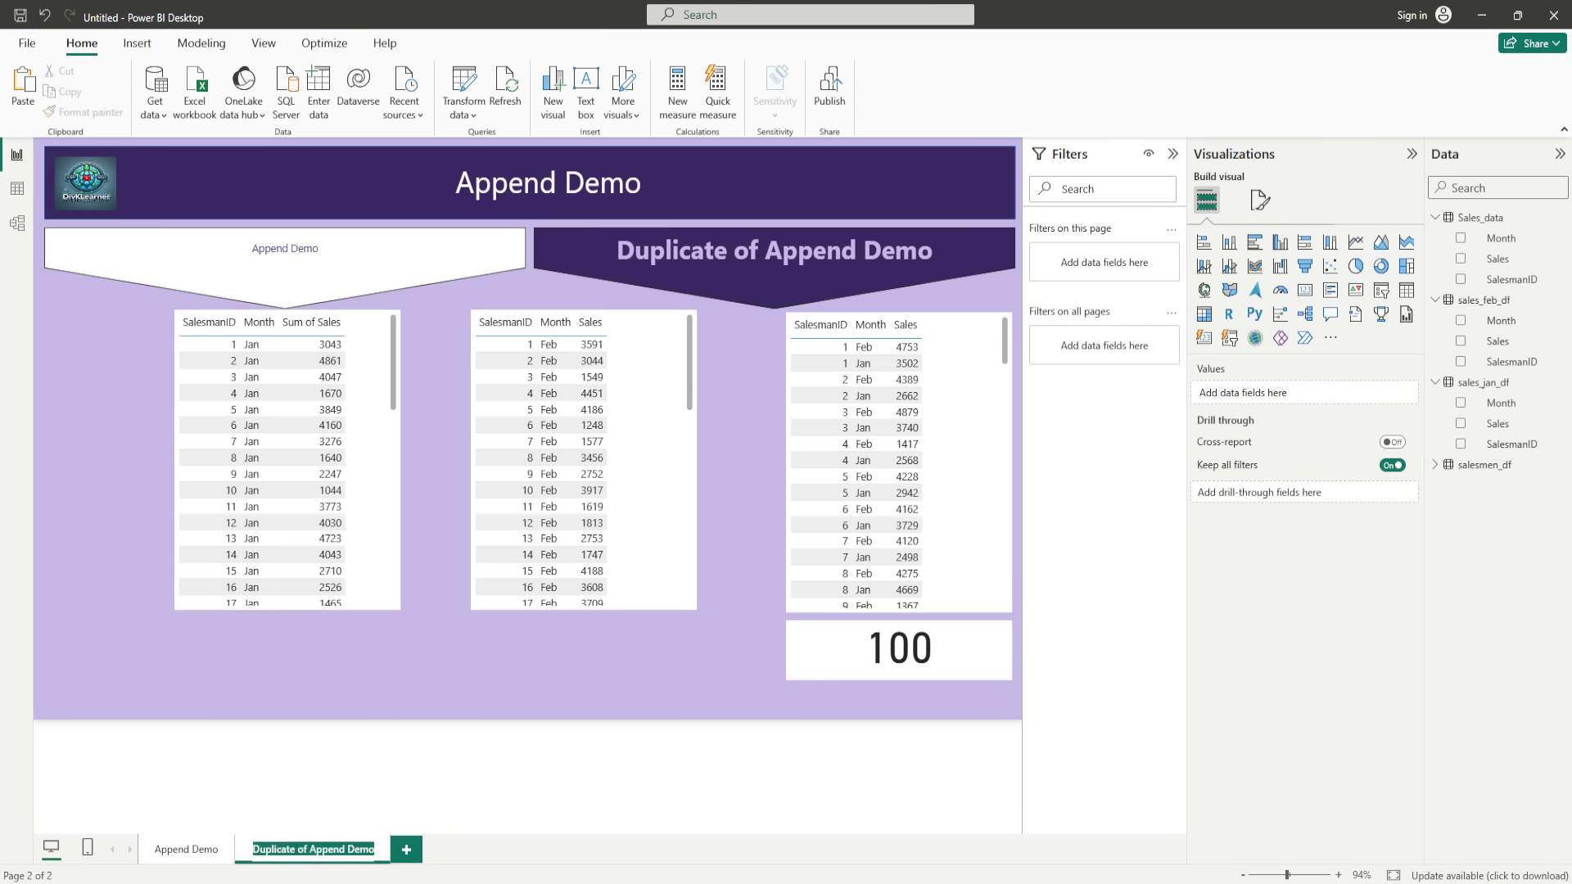
{"action": "type", "text": "Dif"}
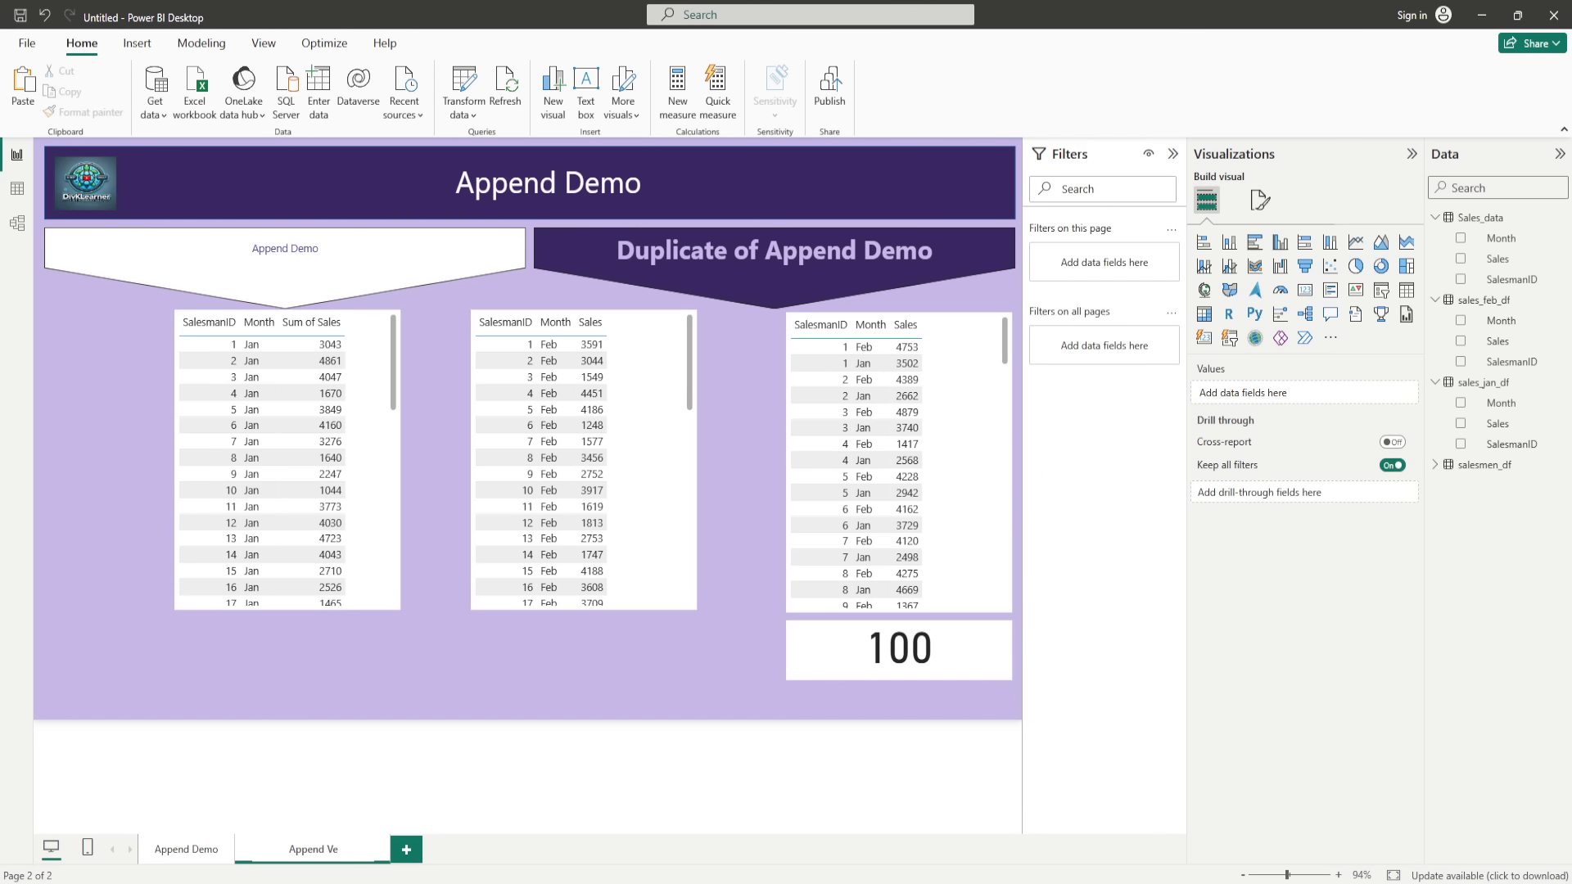
{"action": "type", "text": "Merge"}
{"action": "left_click", "coordinate": [598, 795]}
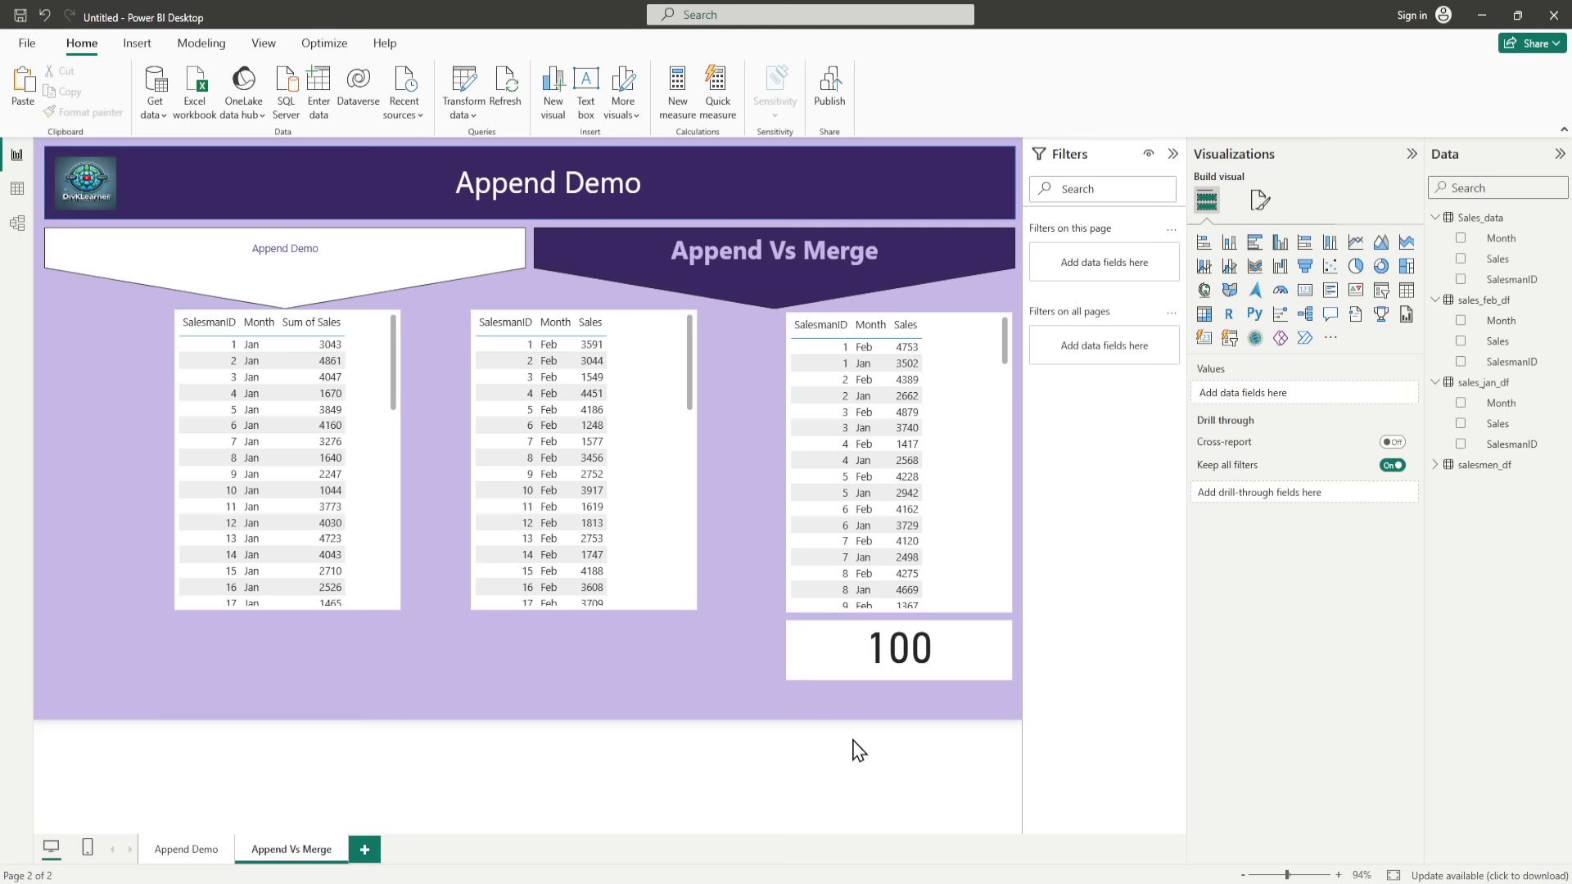
Step: Delete the January and February tables and the combined table's count card from the Append Vs Merge page
{"action": "left_click_drag", "start_coordinate": [1004, 703], "coordinate": [158, 307]}
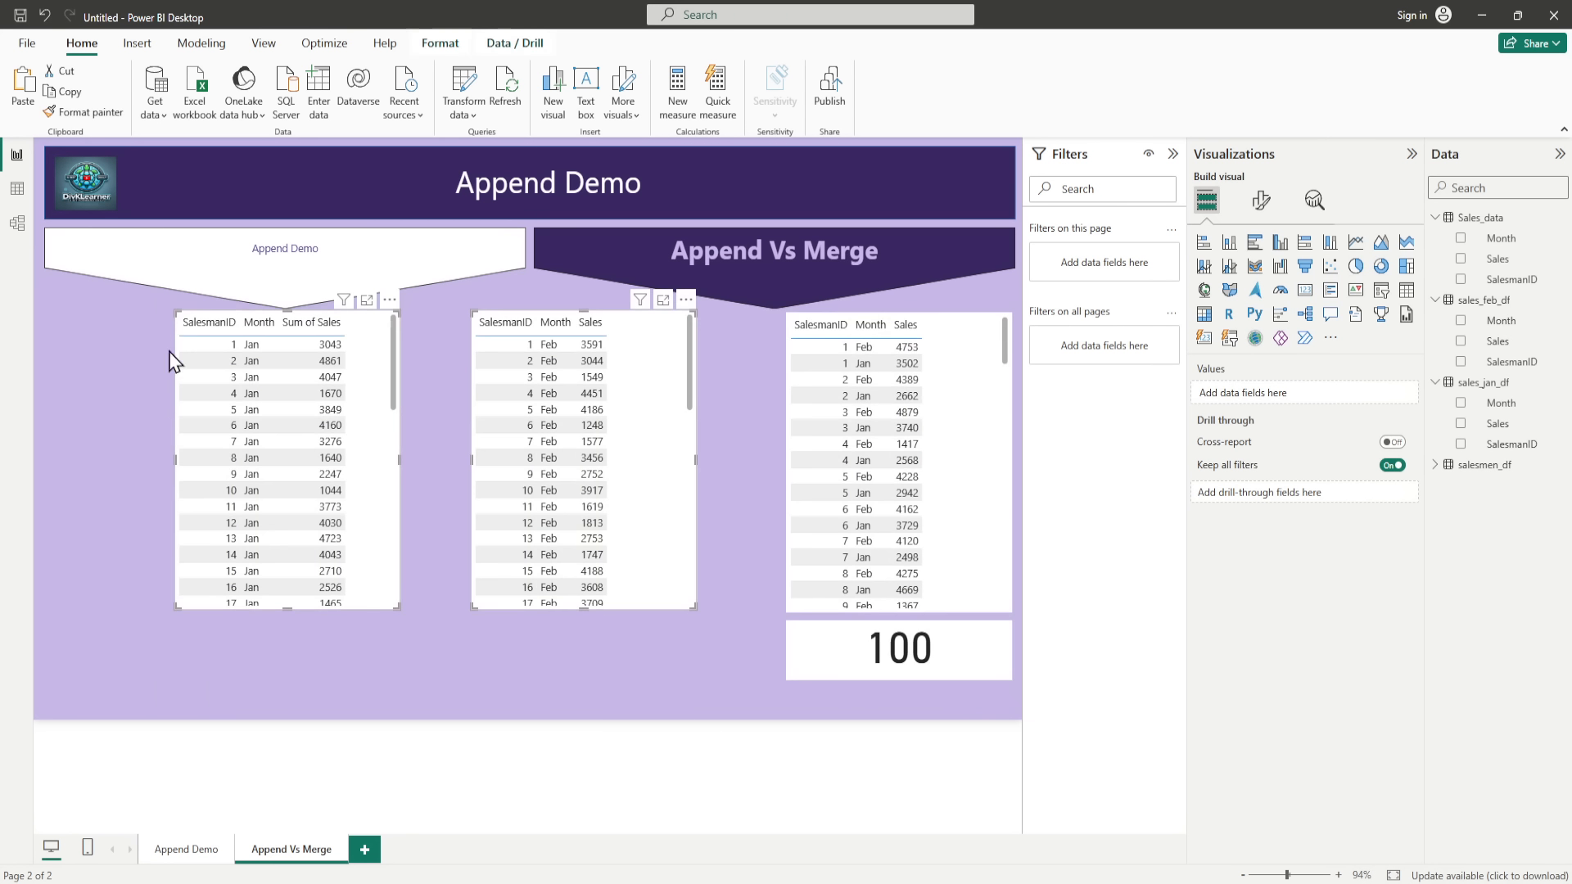
{"action": "key", "text": "Delete"}
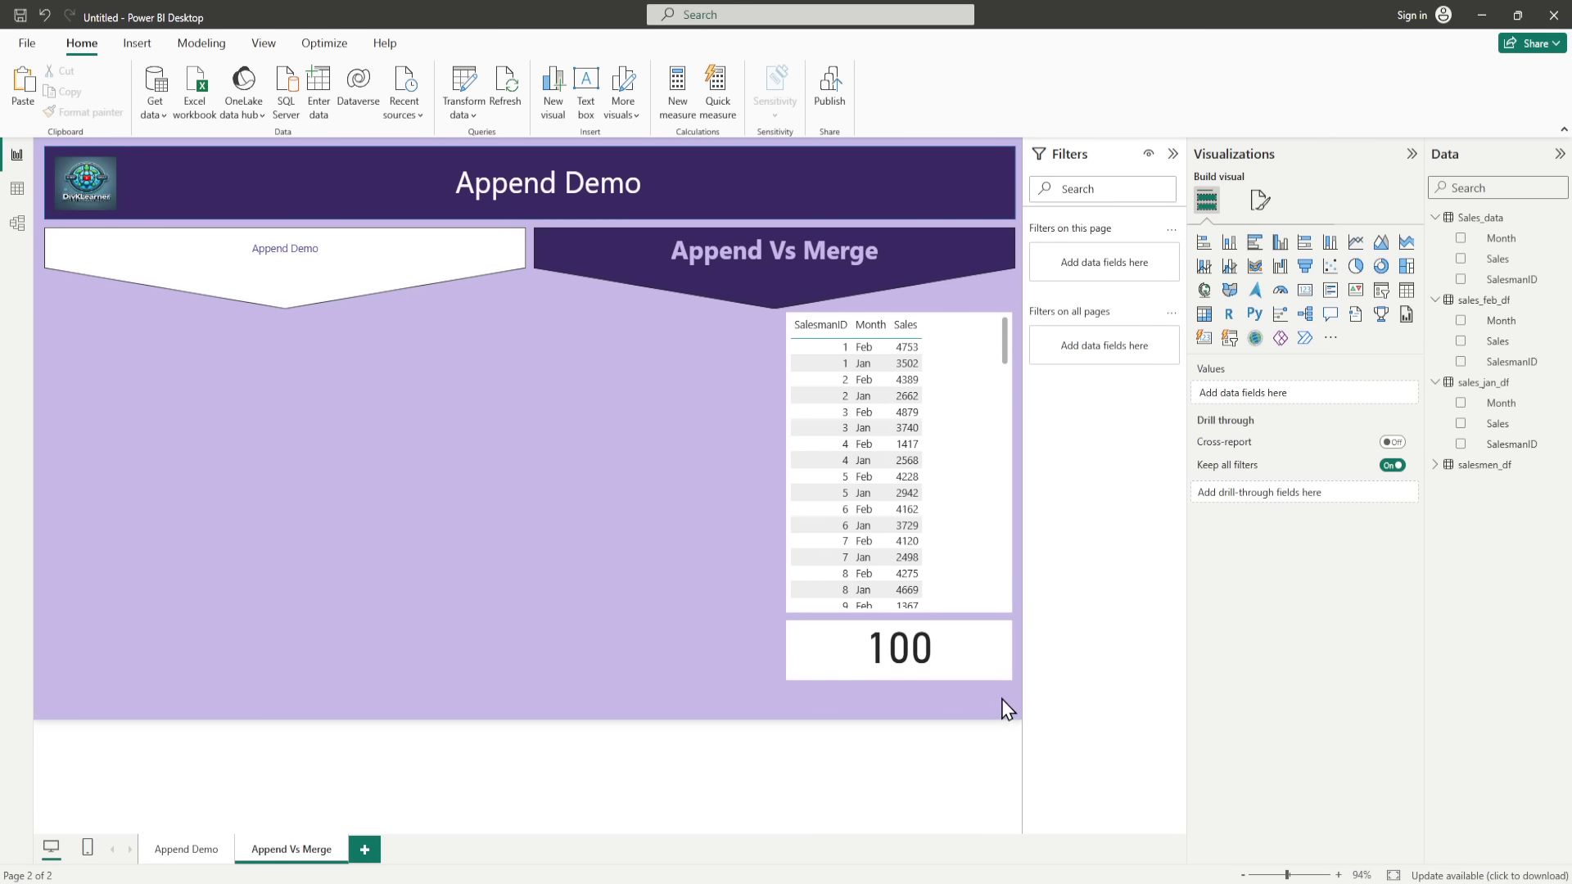
{"action": "left_click_drag", "start_coordinate": [1005, 697], "coordinate": [776, 308]}
{"action": "left_click_drag", "start_coordinate": [1012, 701], "coordinate": [773, 308]}
{"action": "left_click", "coordinate": [985, 660]}
{"action": "key", "text": "Delete"}
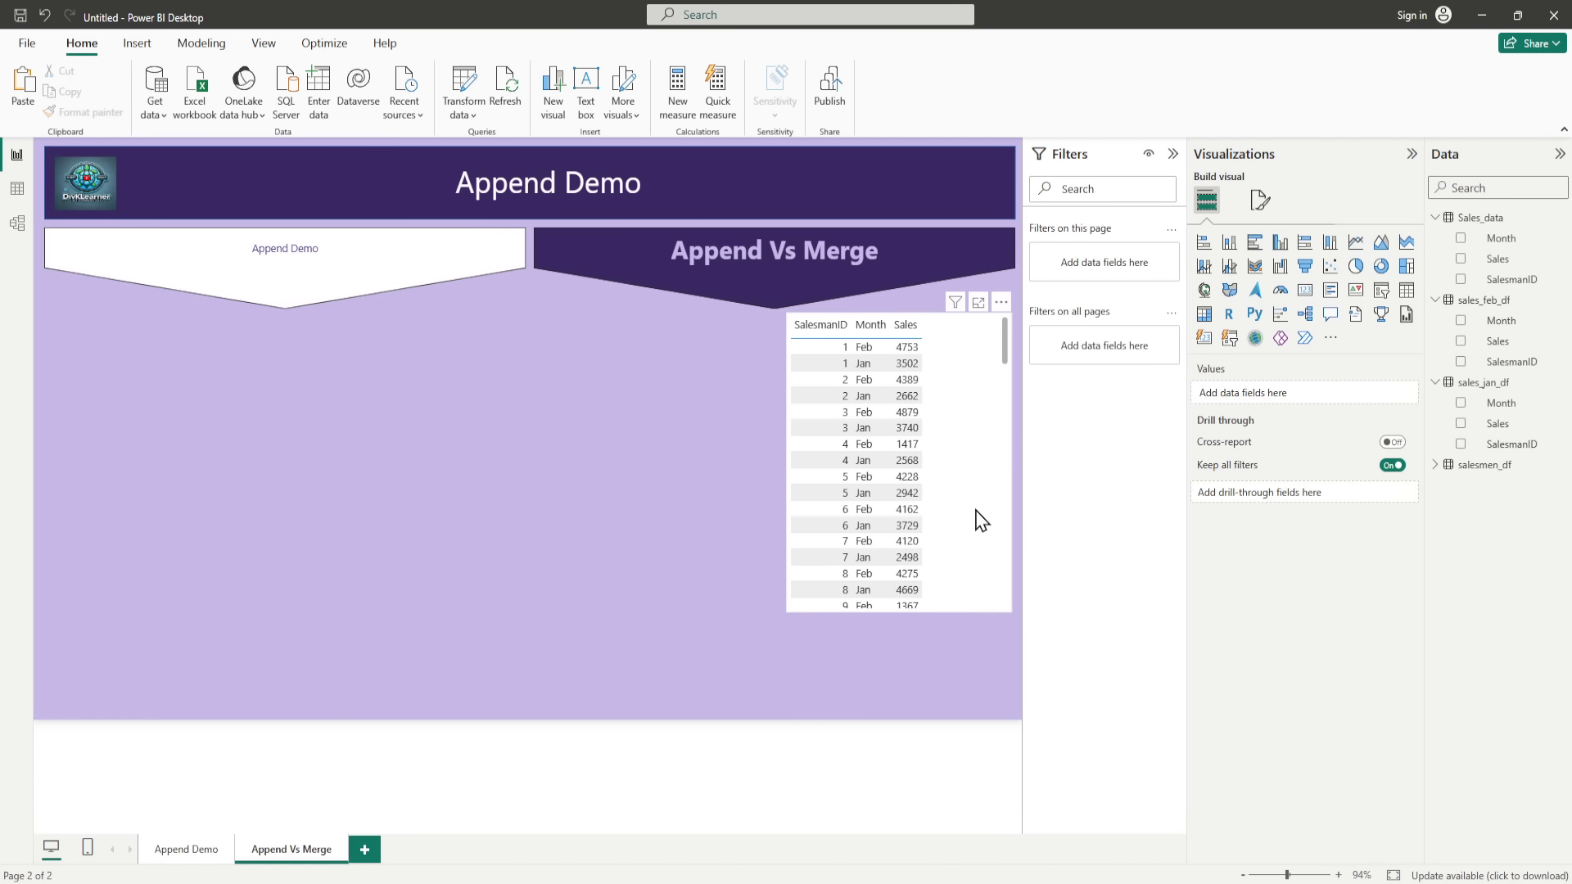
Step: Delete the combined sales table from the Append Vs Merge page and test the page navigator from the Append Demo page
{"action": "left_click", "coordinate": [976, 520]}
{"action": "key", "text": "Delete"}
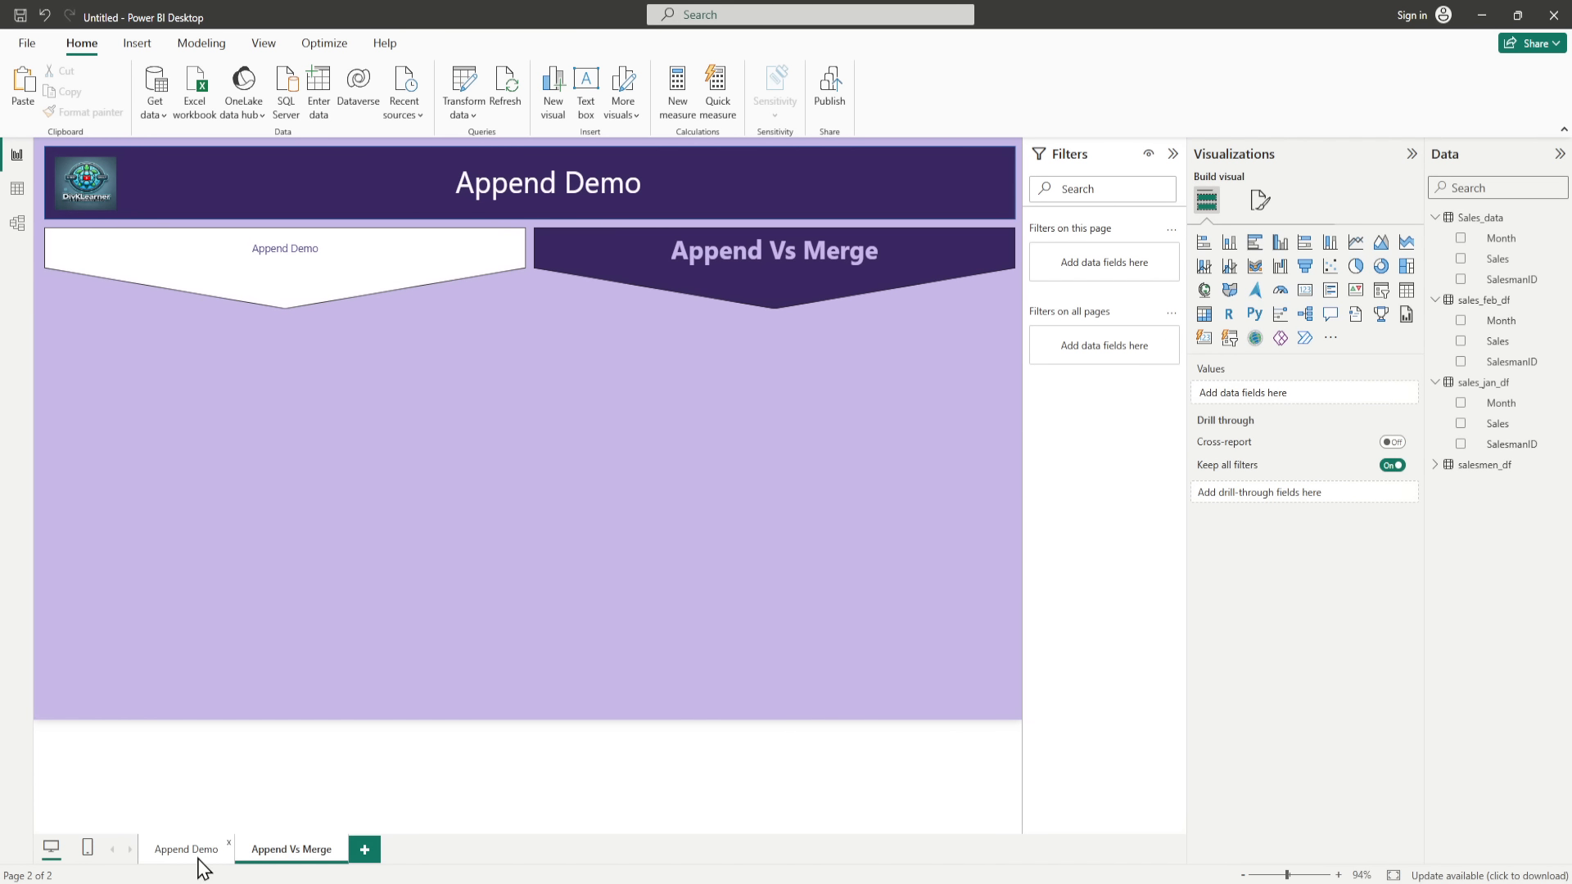
{"action": "left_click", "coordinate": [198, 853]}
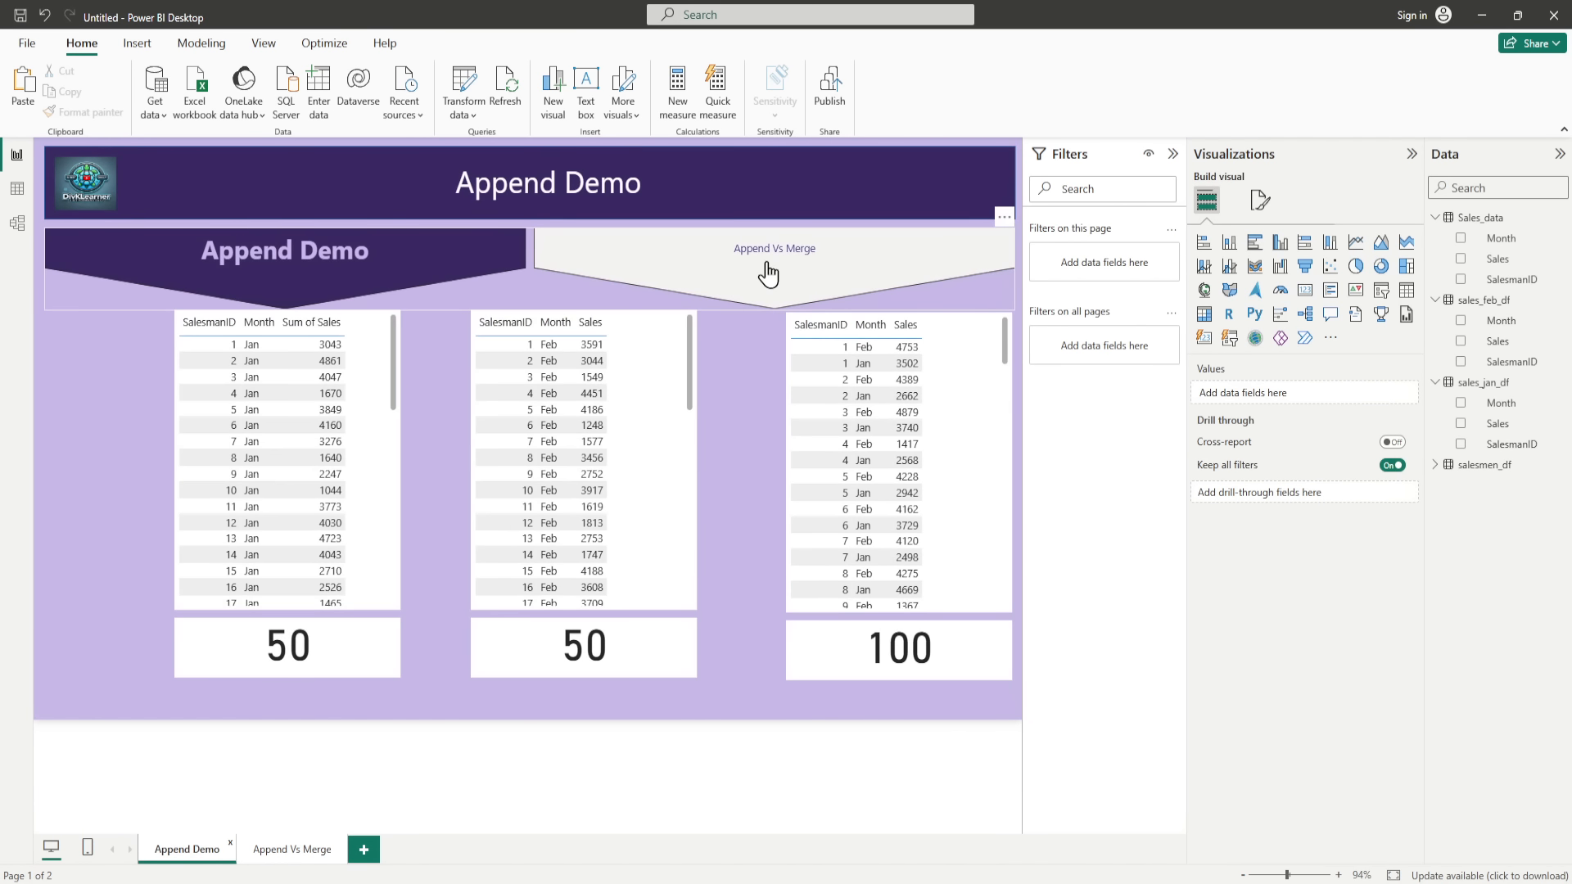
{"action": "left_click", "coordinate": [768, 270], "text": "ctrl"}
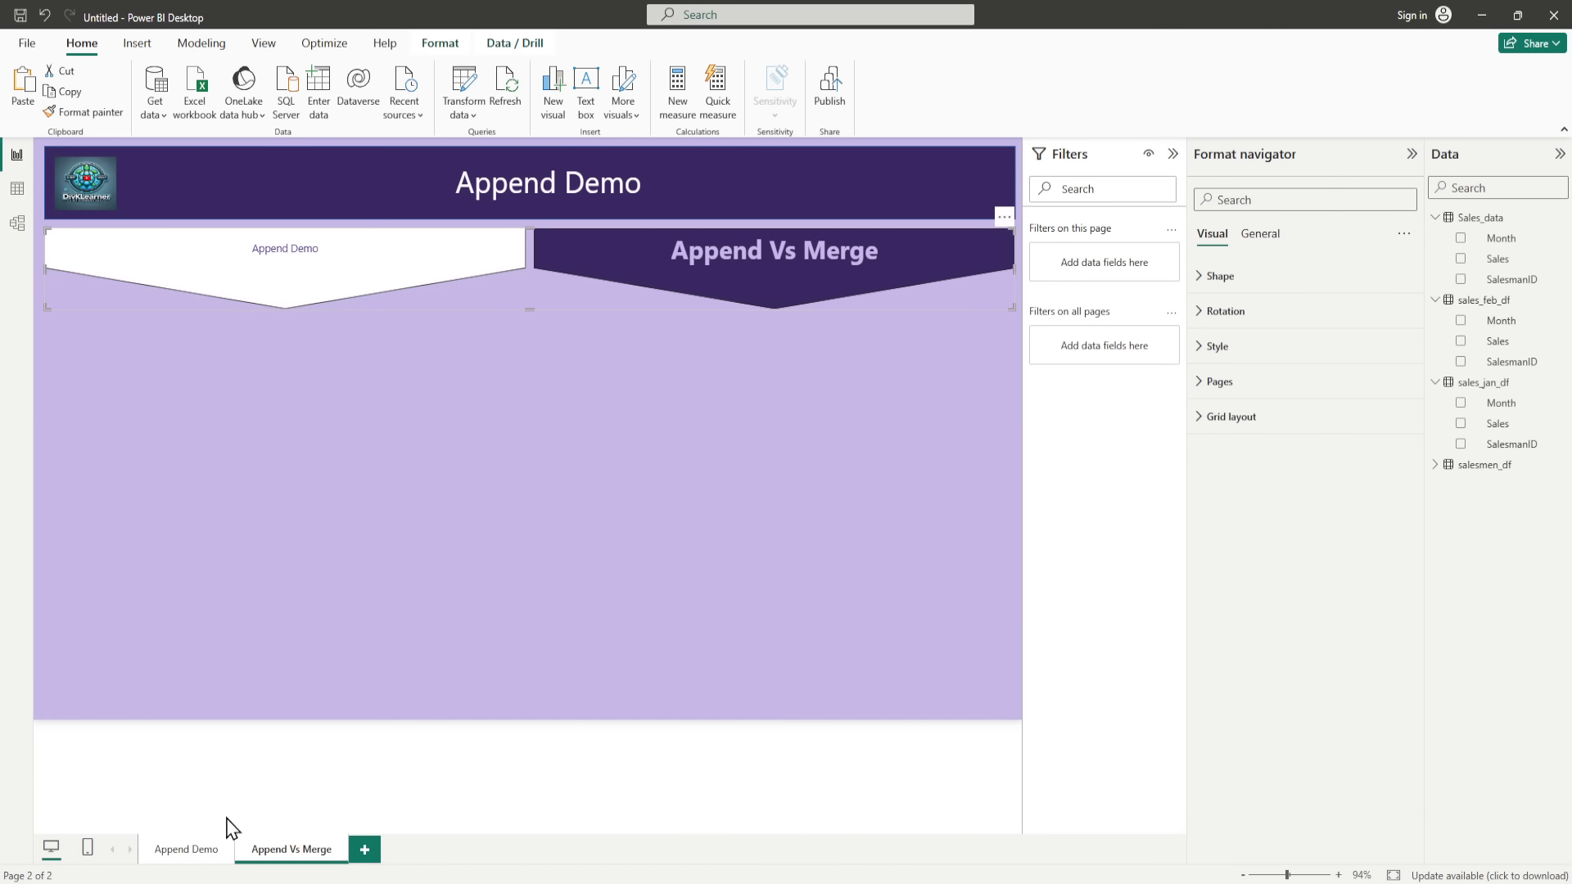
{"action": "left_click", "coordinate": [187, 858]}
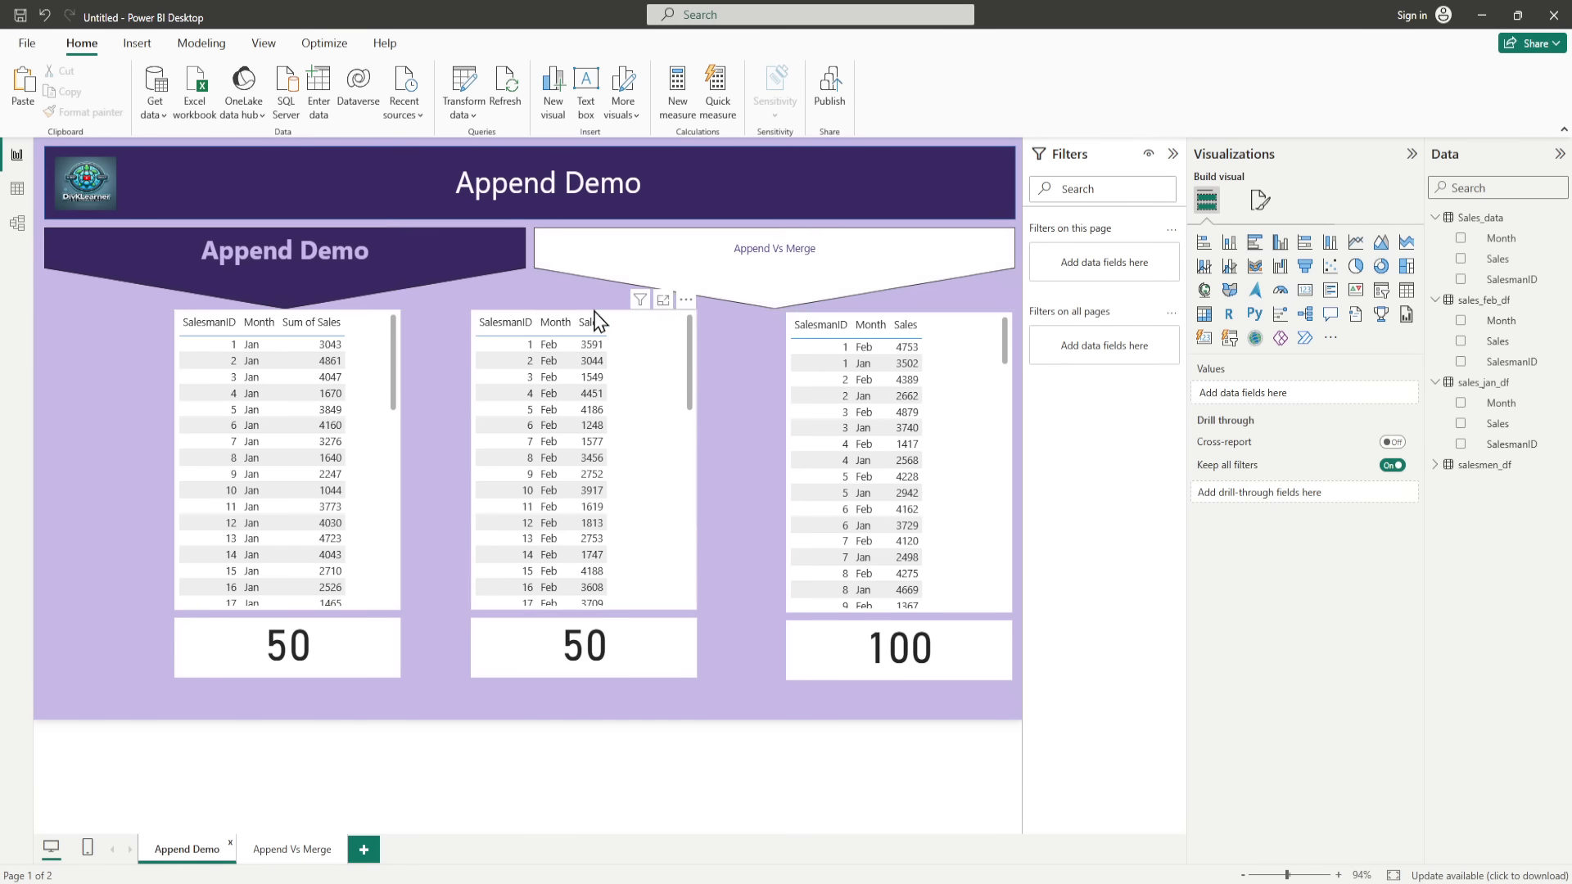
Step: Set the text size of the Append Demo page navigator's Default state to 24
{"action": "left_click", "coordinate": [830, 268]}
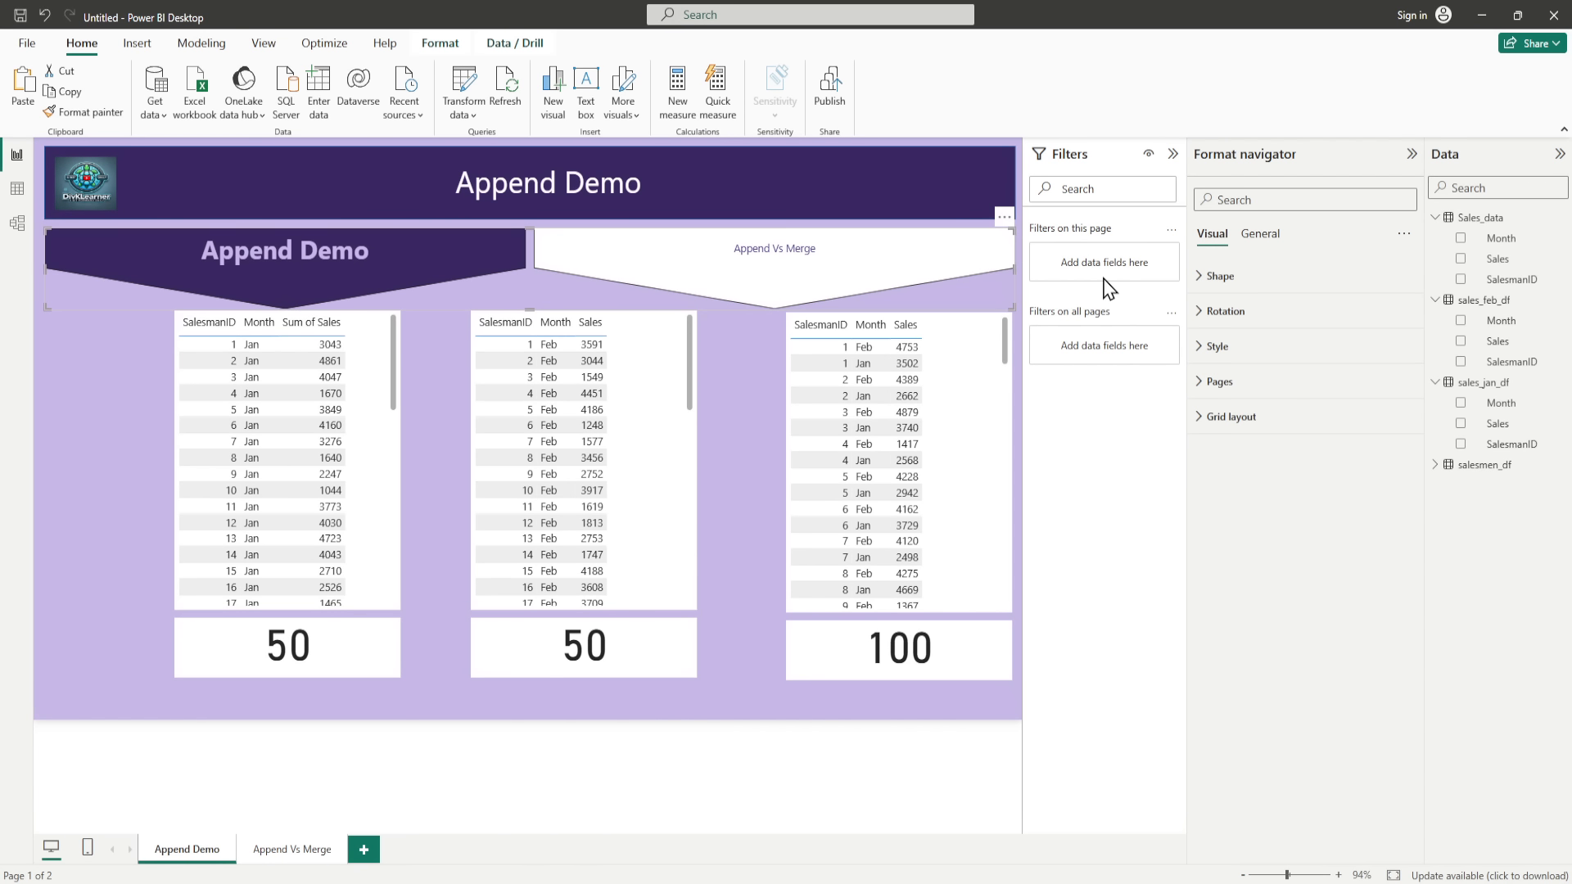
{"action": "left_click", "coordinate": [1215, 347]}
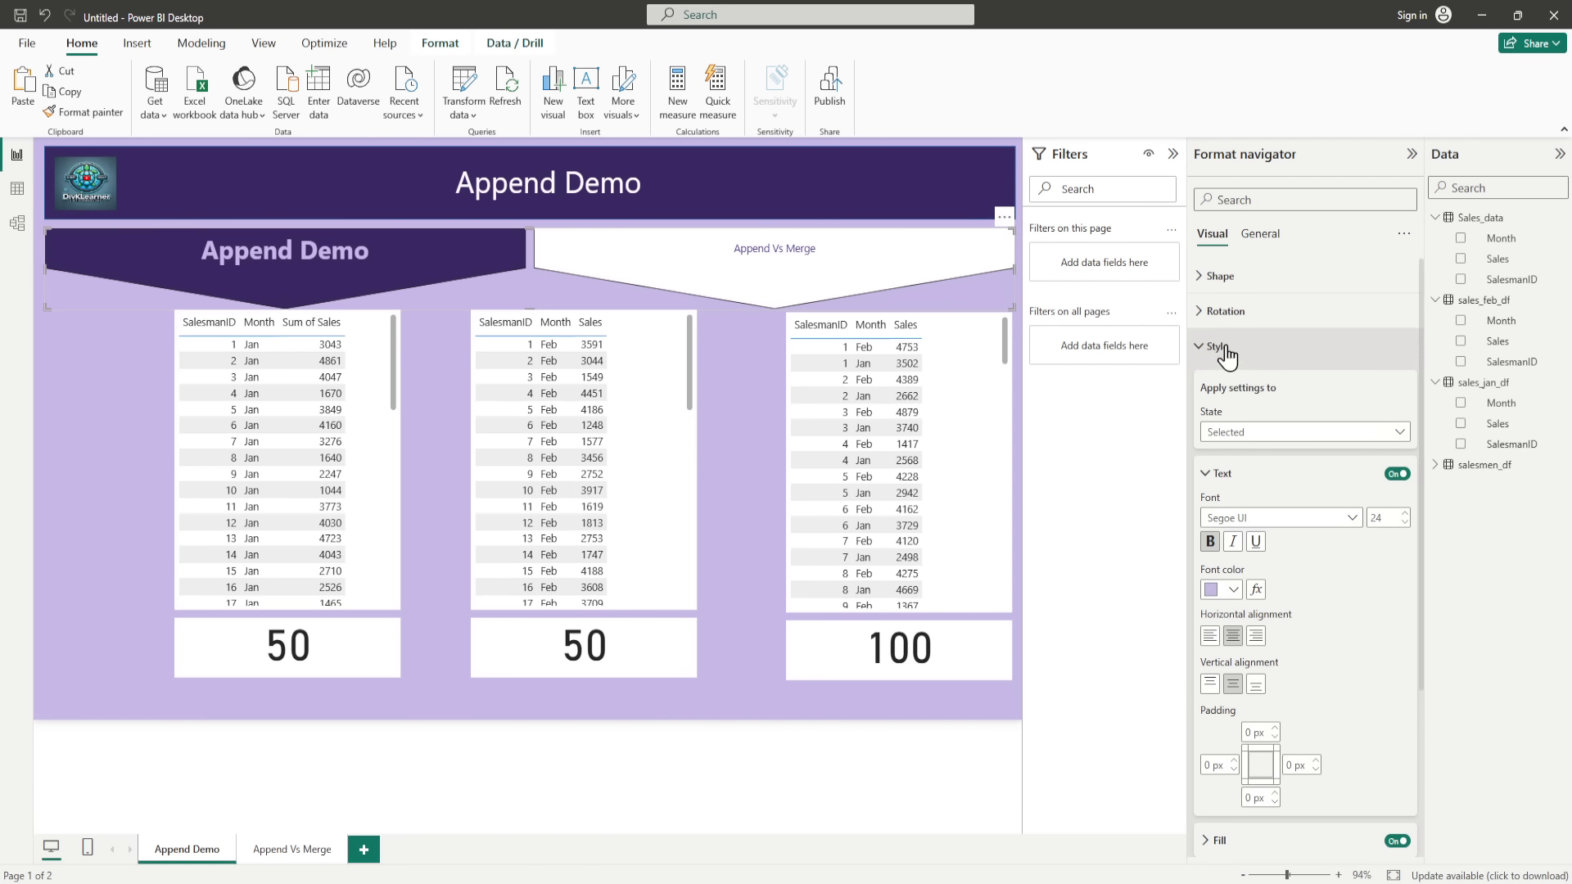
{"action": "left_click", "coordinate": [1351, 432]}
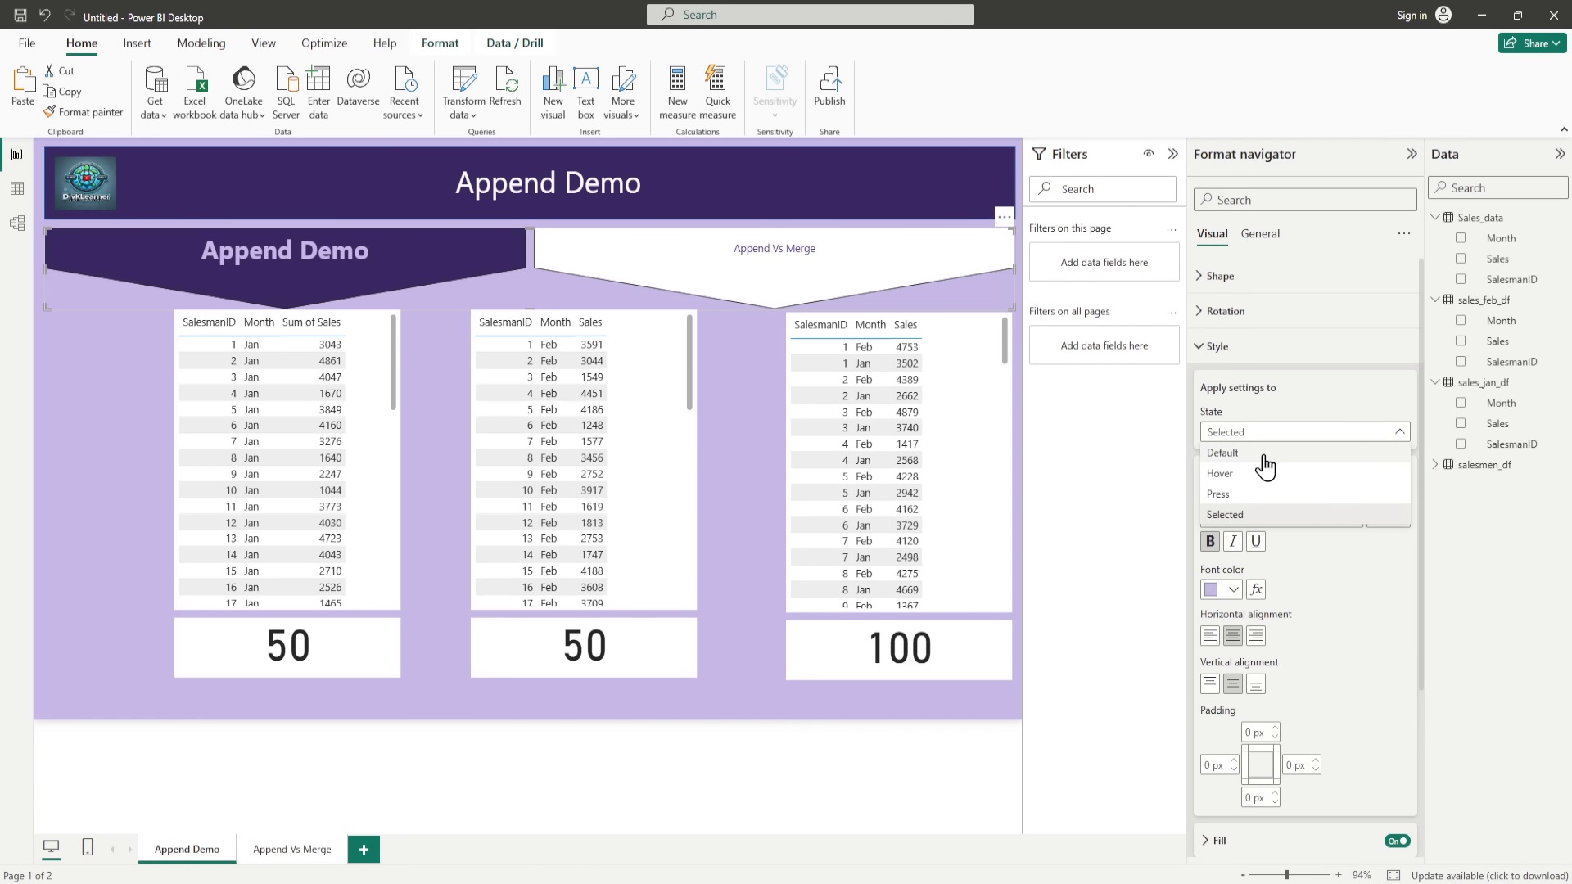
{"action": "left_click", "coordinate": [1228, 453]}
{"action": "left_click", "coordinate": [1391, 518]}
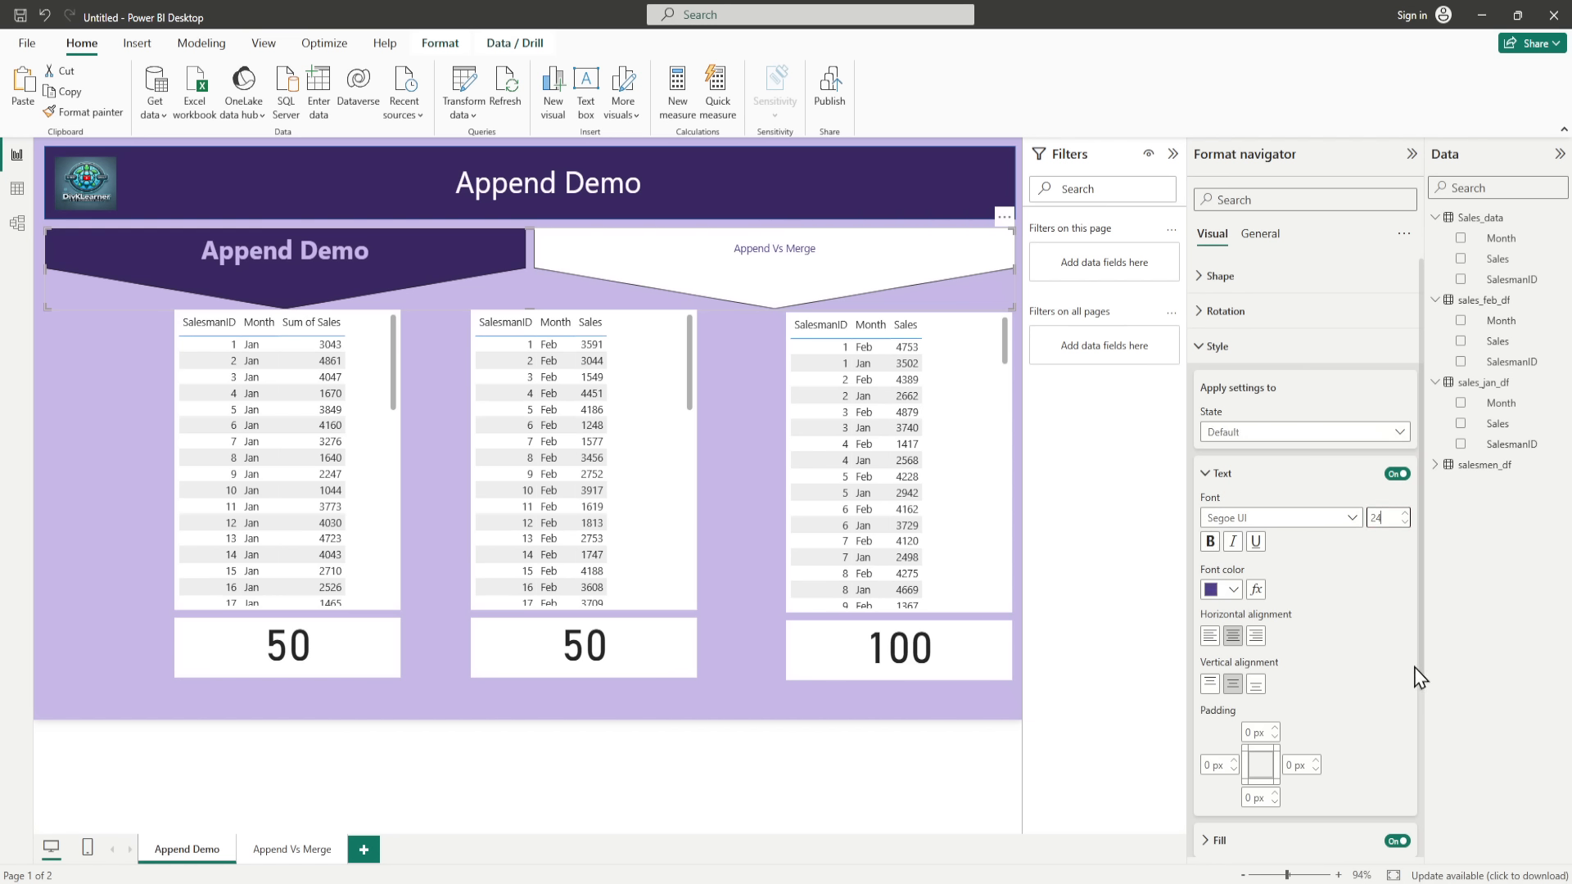
{"action": "type", "text": "24"}
{"action": "key", "text": "Return"}
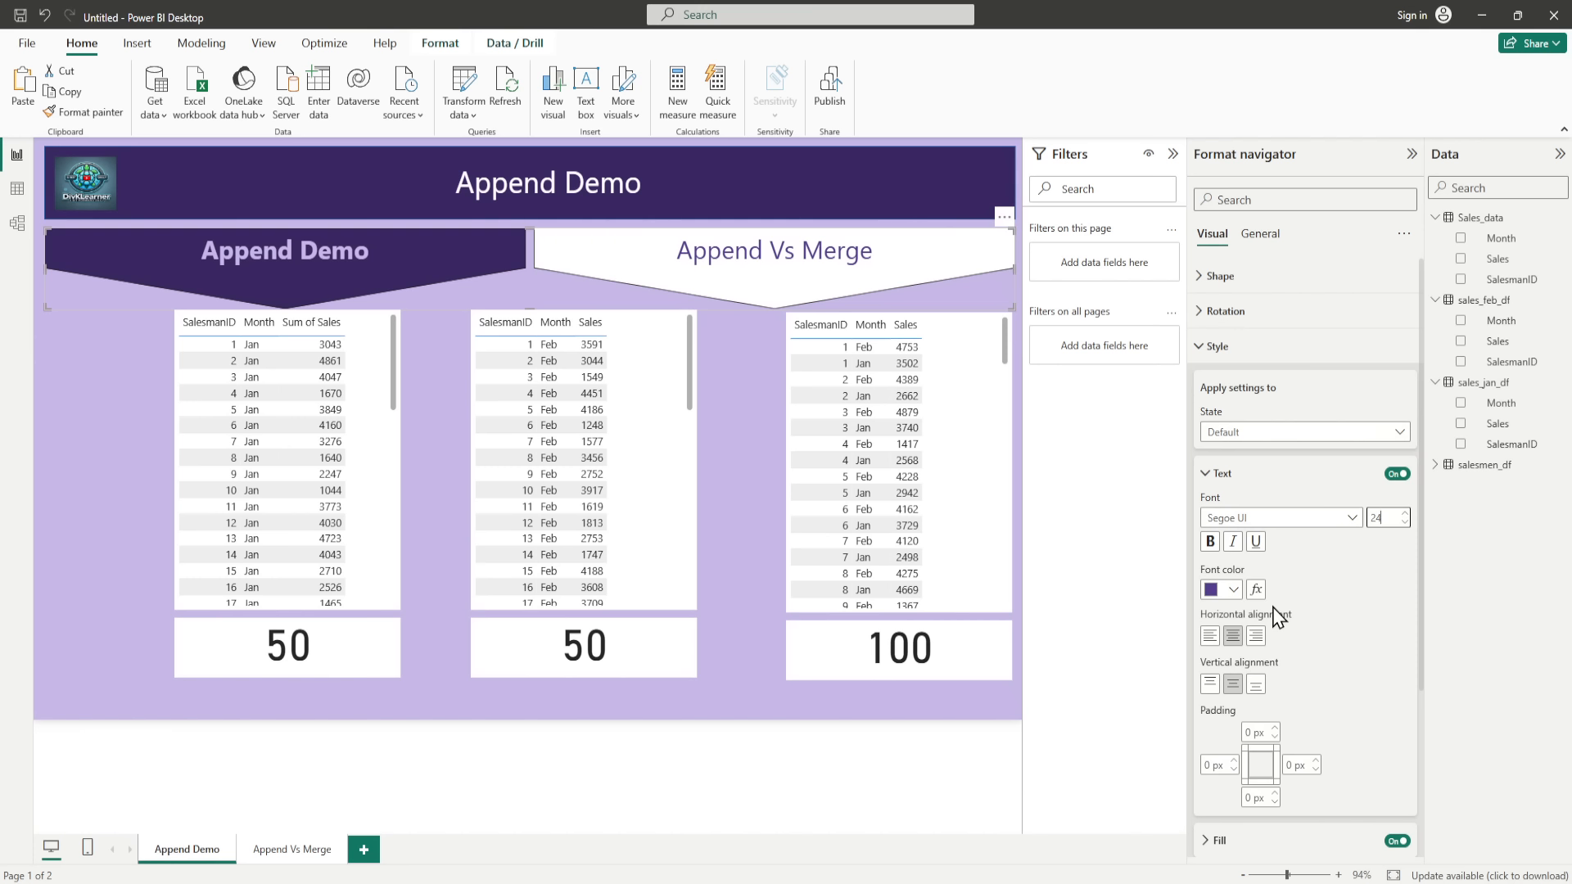
Step: Set the fill color of the navigator's Default state to the light purple #c7b8e7
{"action": "left_click", "coordinate": [1206, 474]}
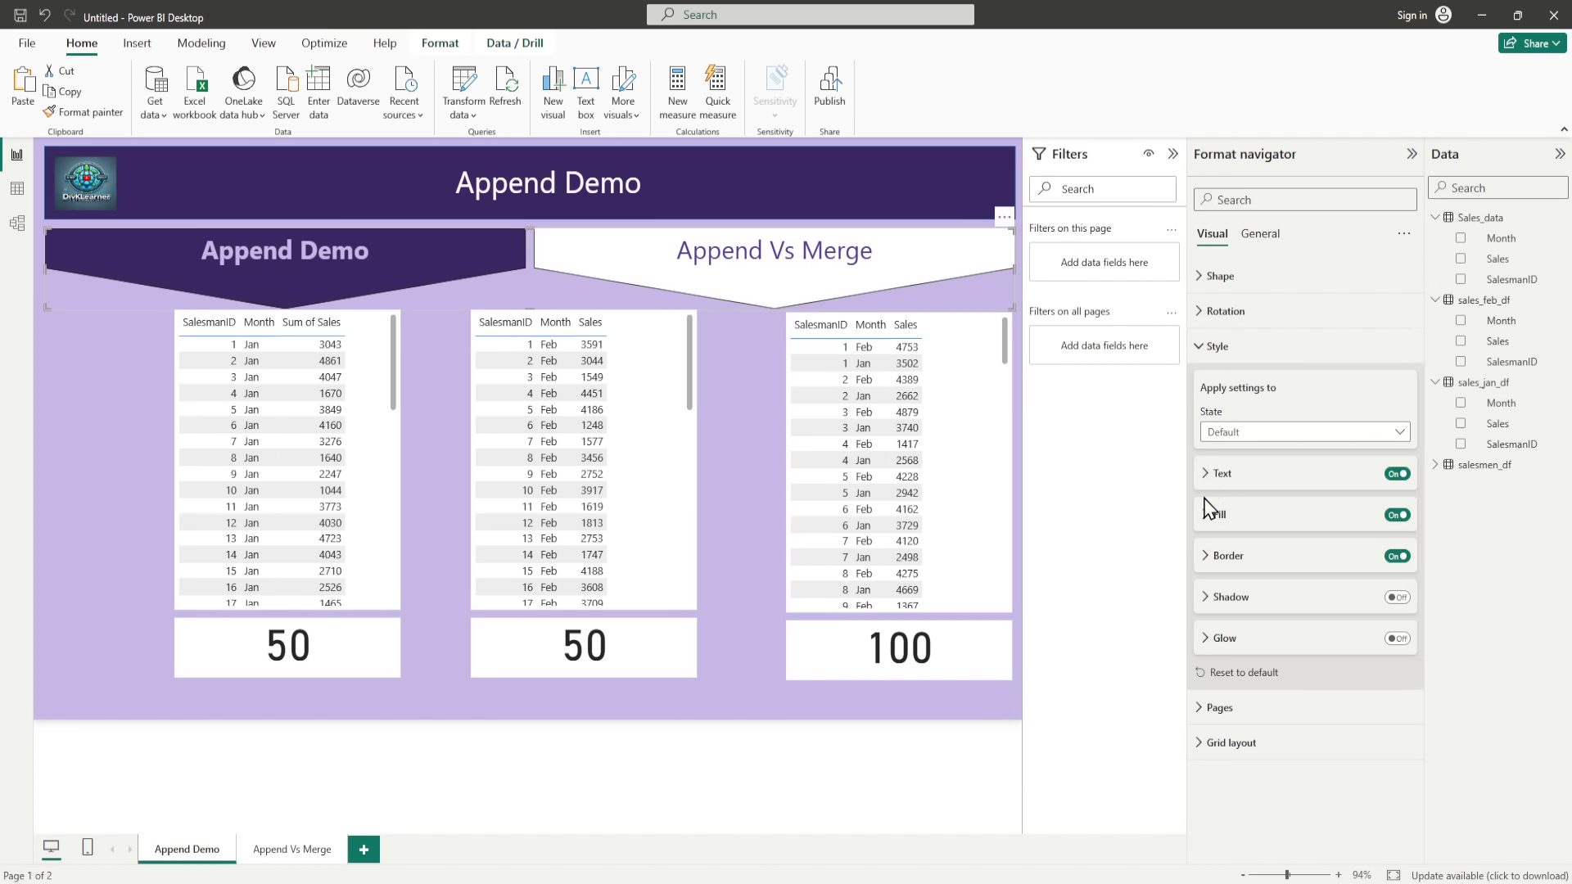
{"action": "left_click", "coordinate": [1206, 511]}
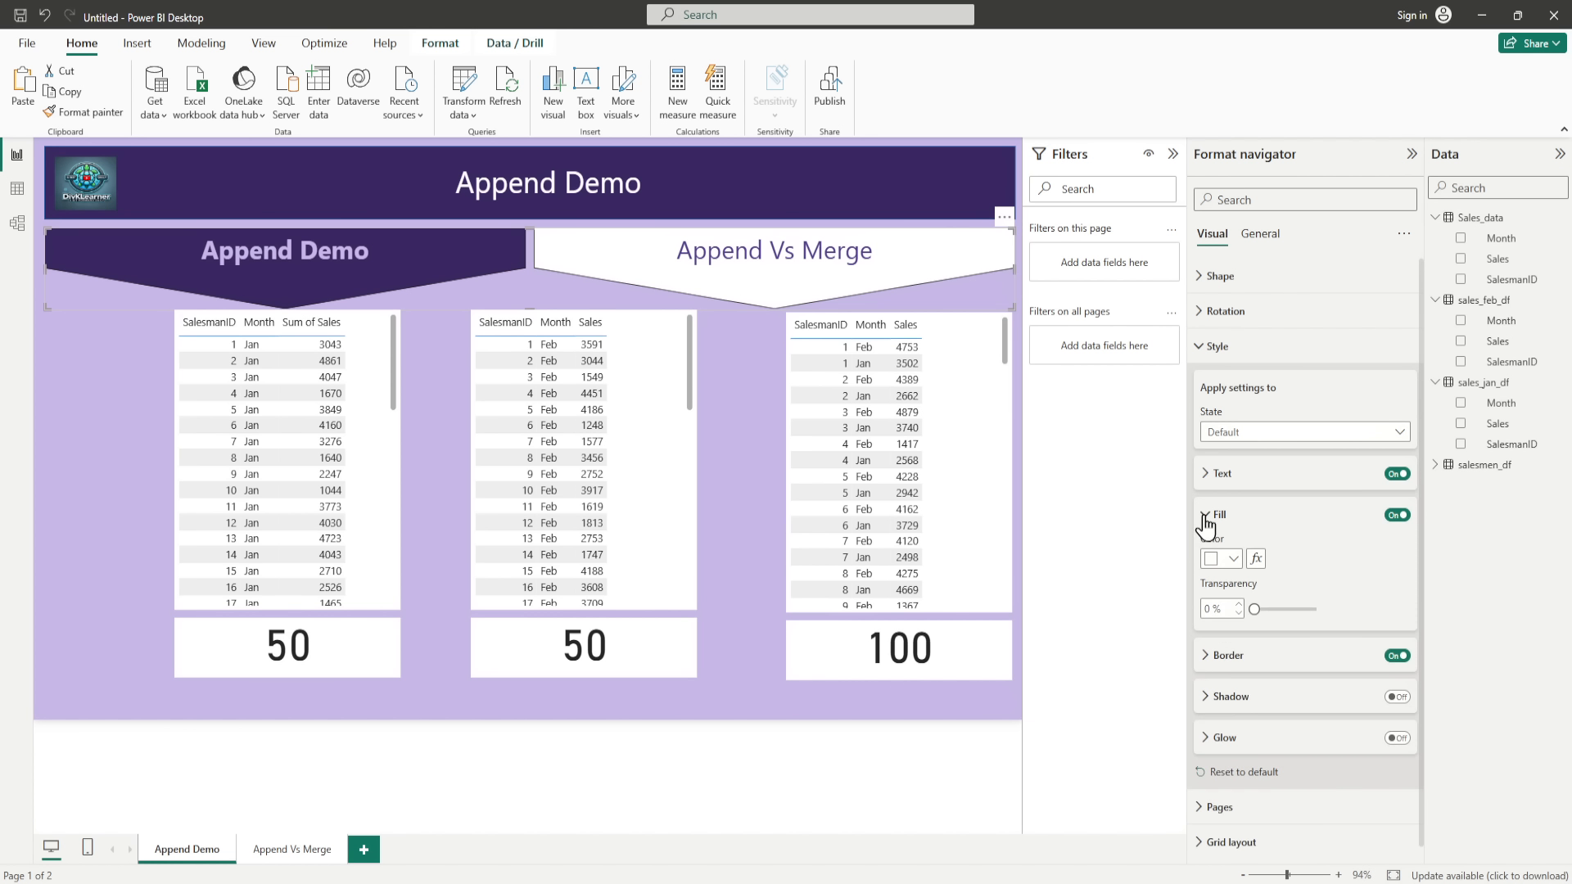
{"action": "left_click", "coordinate": [1233, 560]}
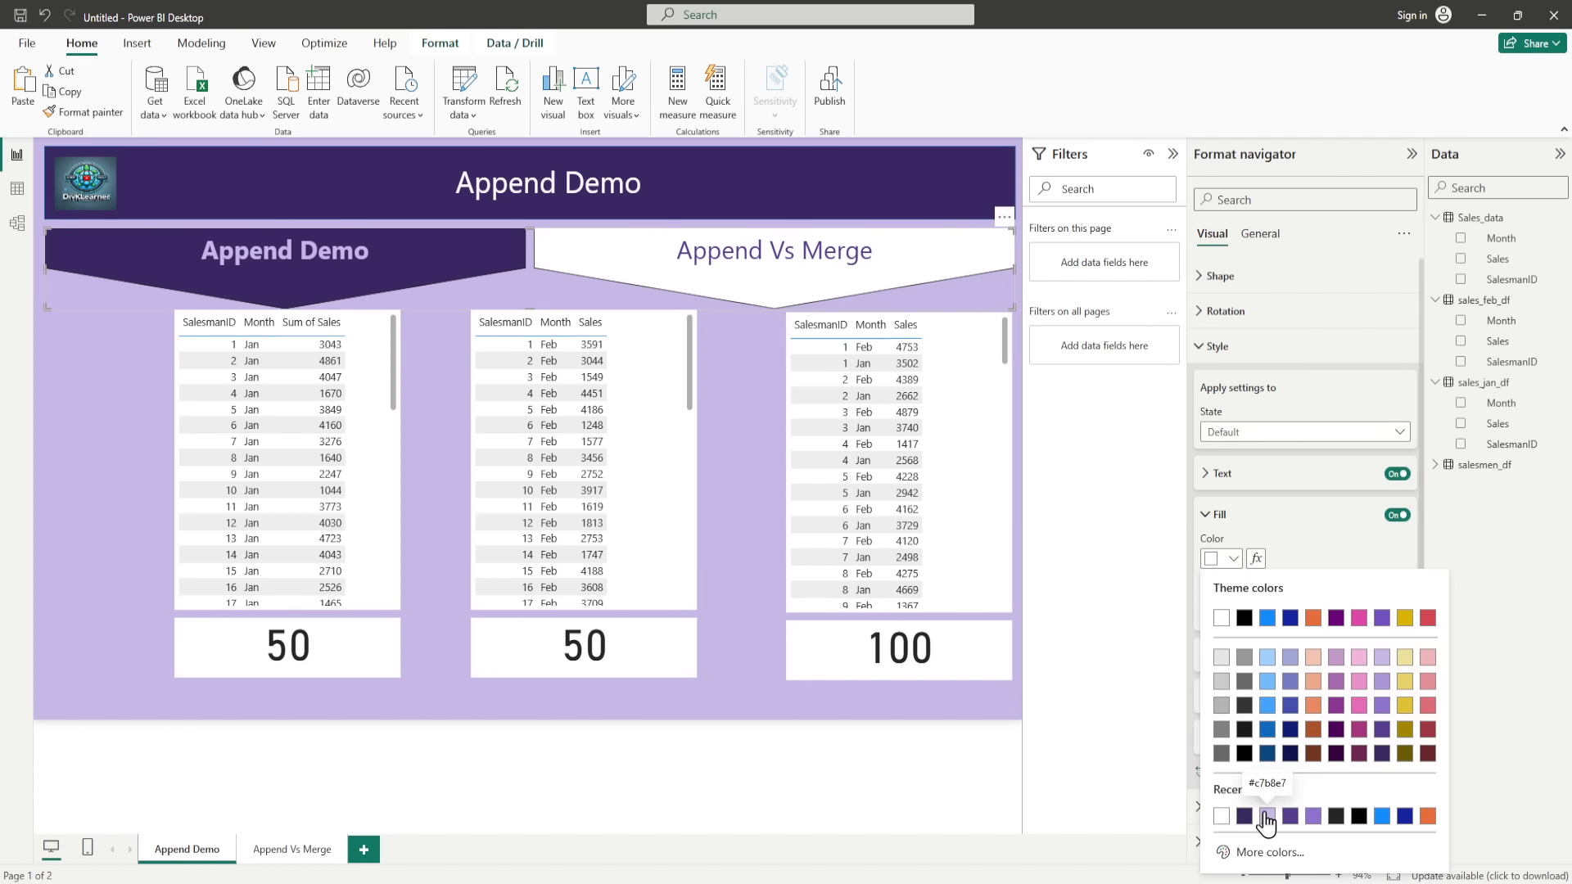
{"action": "left_click", "coordinate": [1267, 817]}
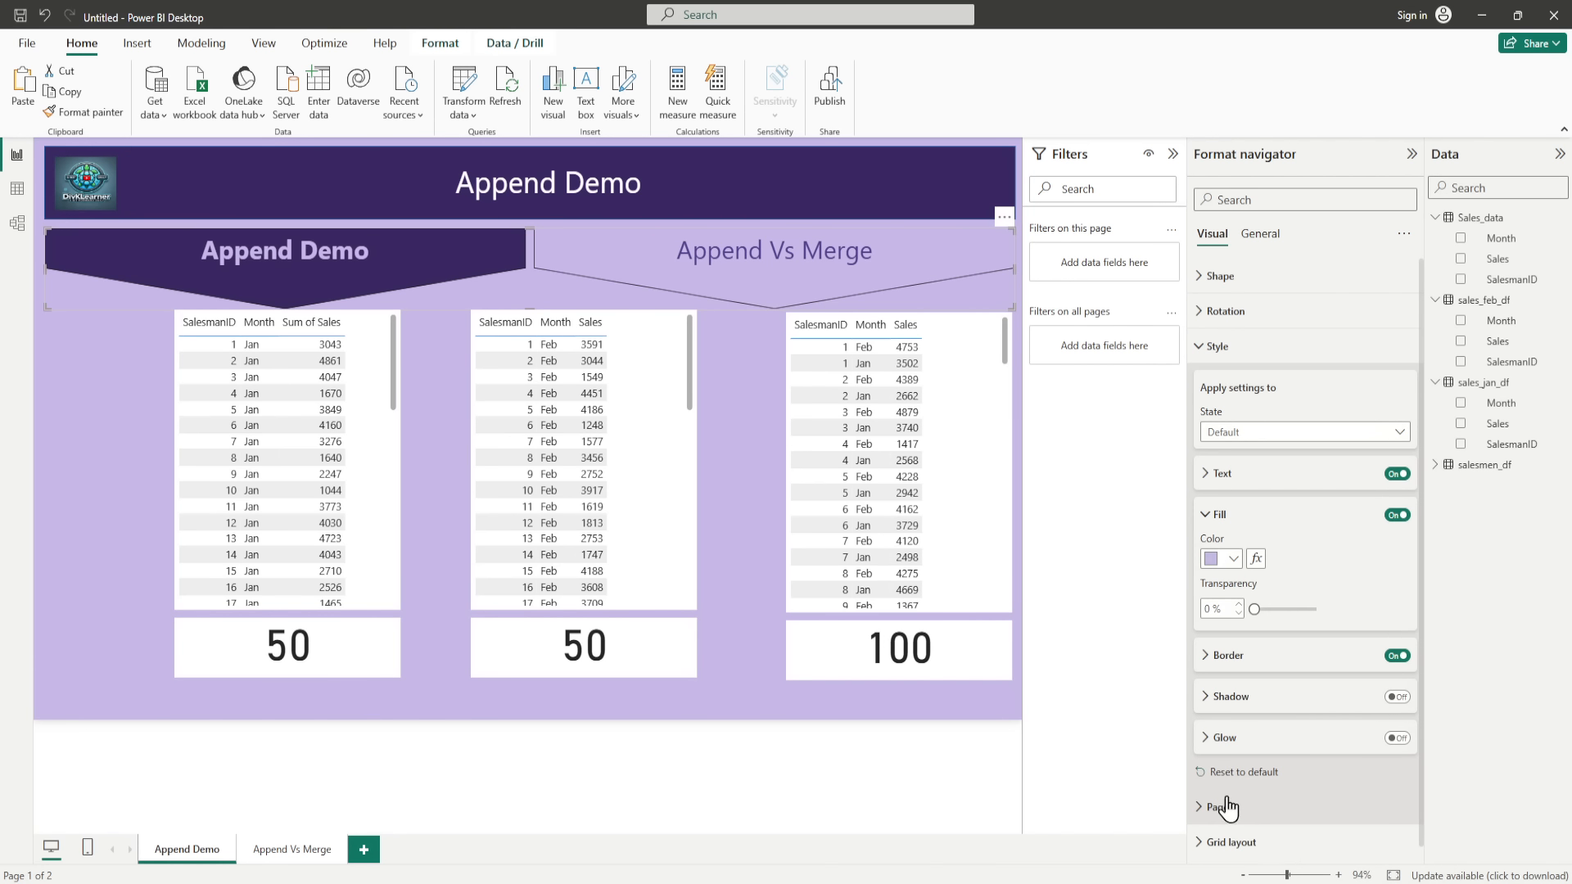
{"action": "left_click", "coordinate": [683, 787]}
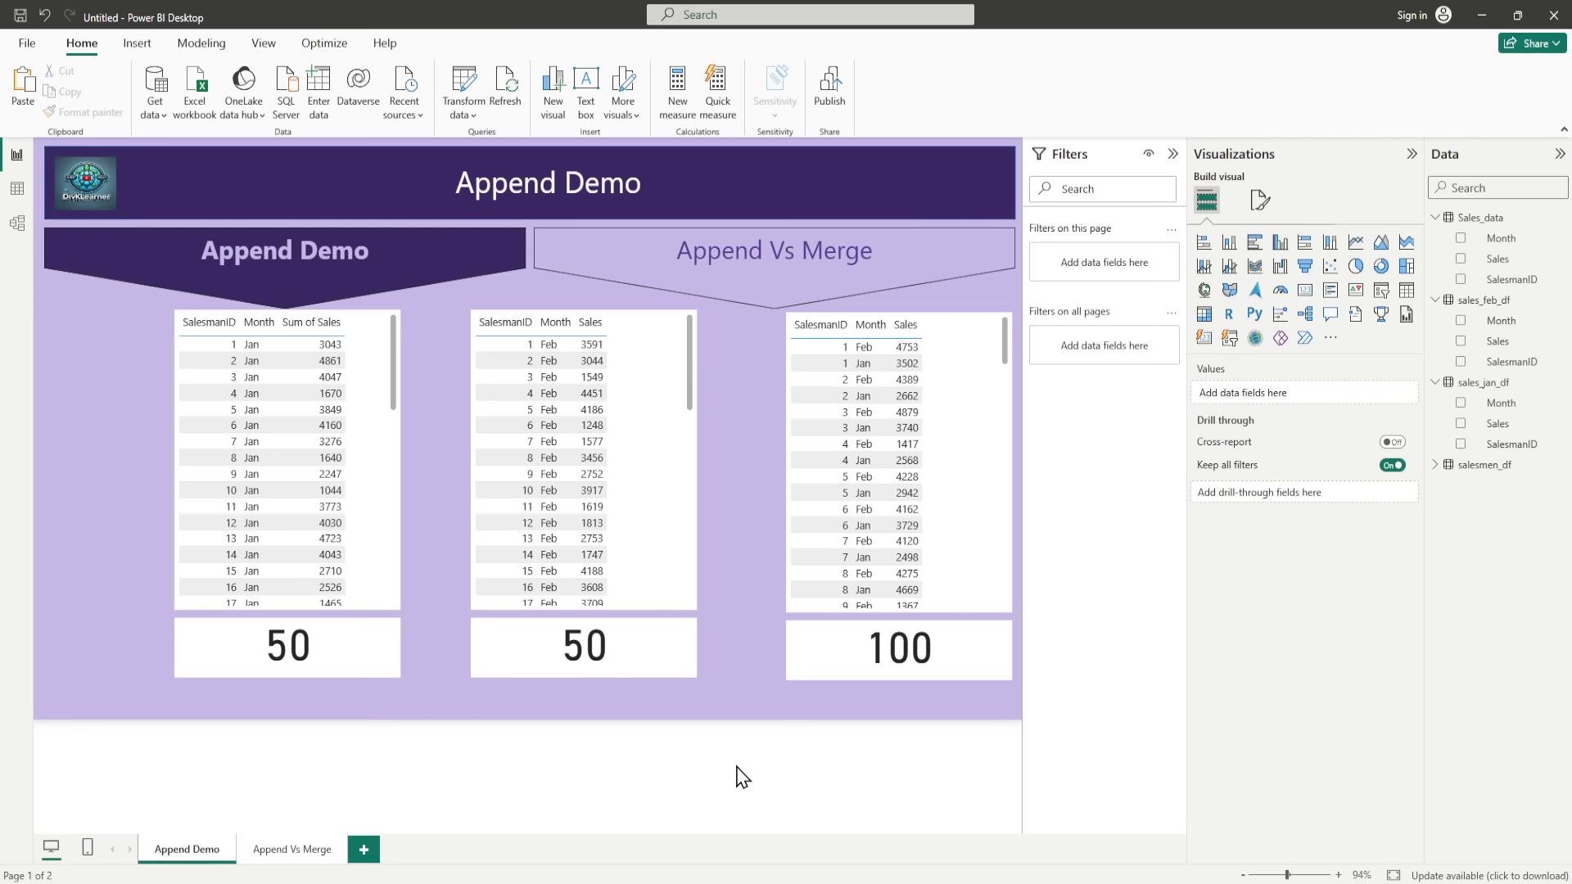
Step: Copy the Append Demo navigator's formatting onto the Append Vs Merge page's navigator with Format Painter and compare both pages
{"action": "left_click", "coordinate": [316, 863]}
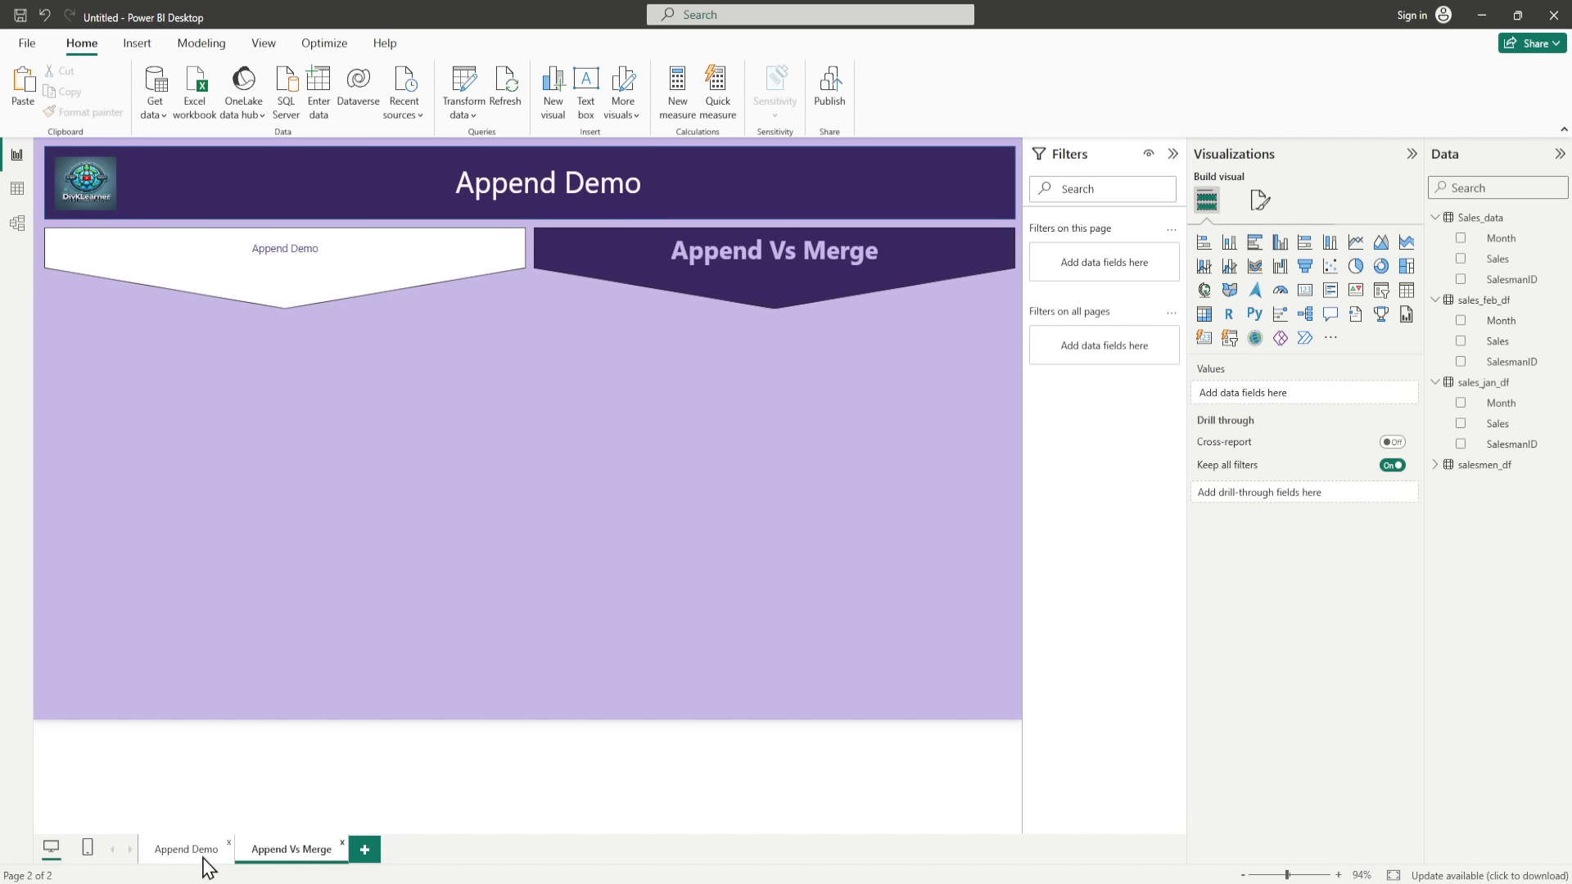
{"action": "left_click", "coordinate": [203, 857]}
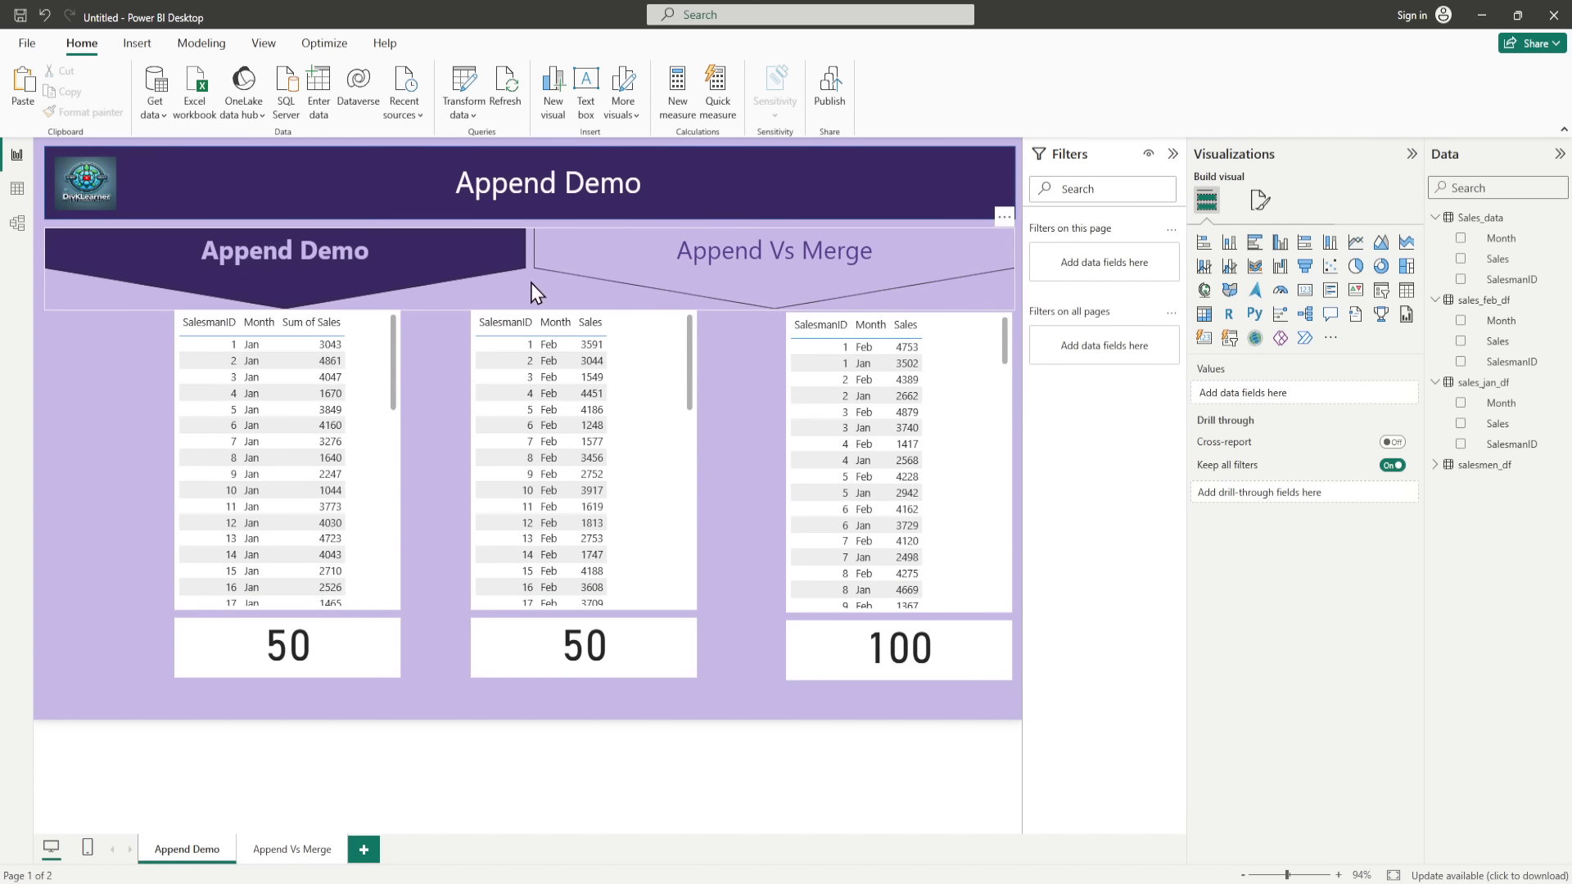
{"action": "left_click", "coordinate": [530, 282]}
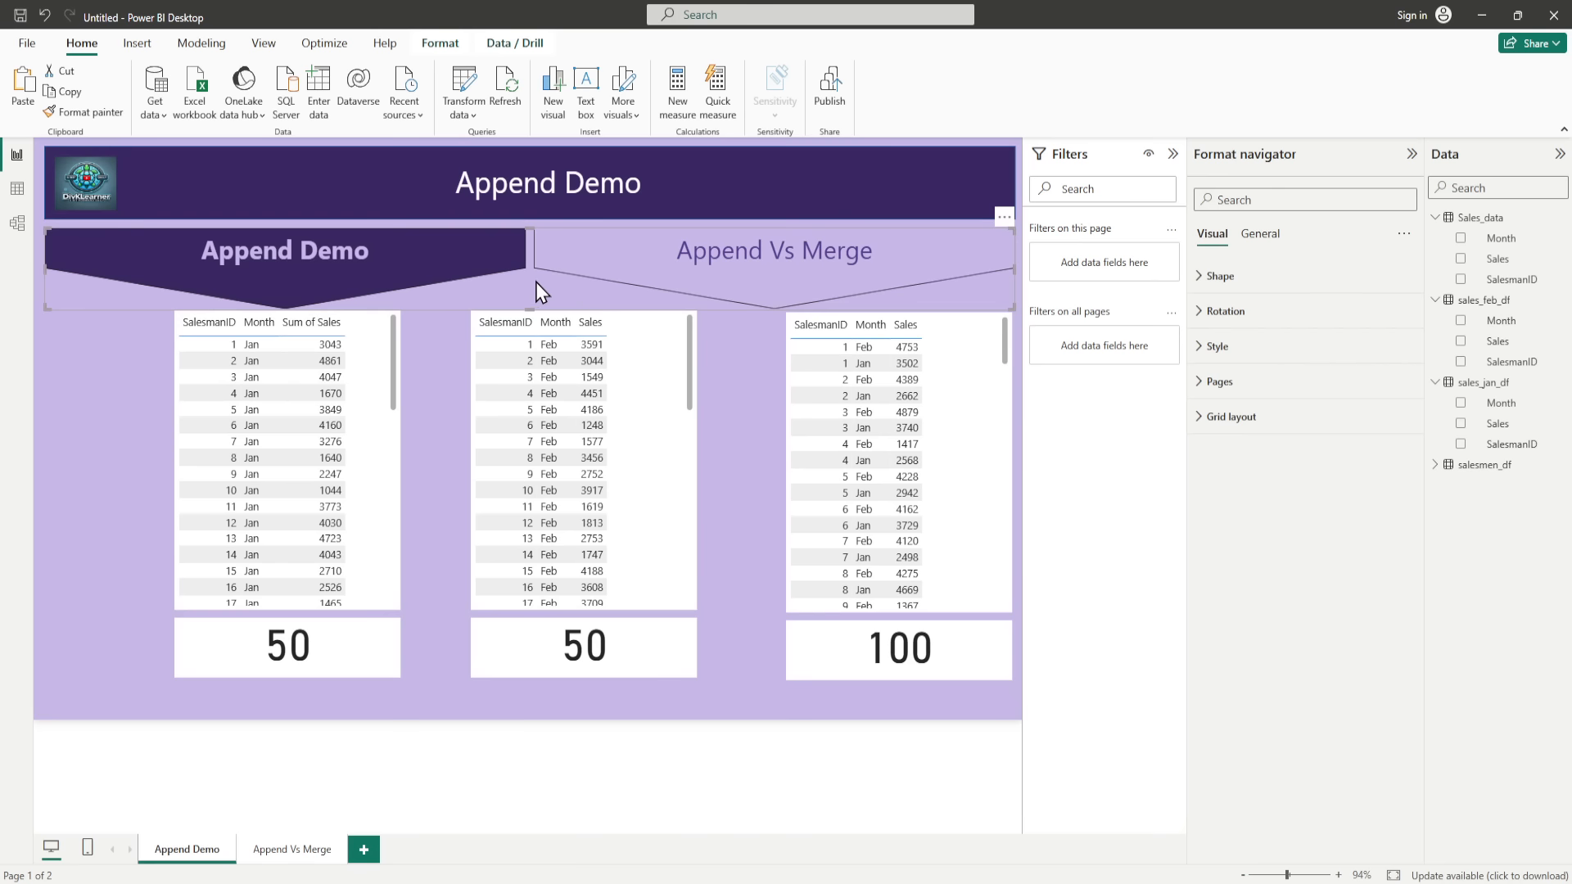
{"action": "left_click", "coordinate": [113, 117]}
{"action": "left_click", "coordinate": [295, 849]}
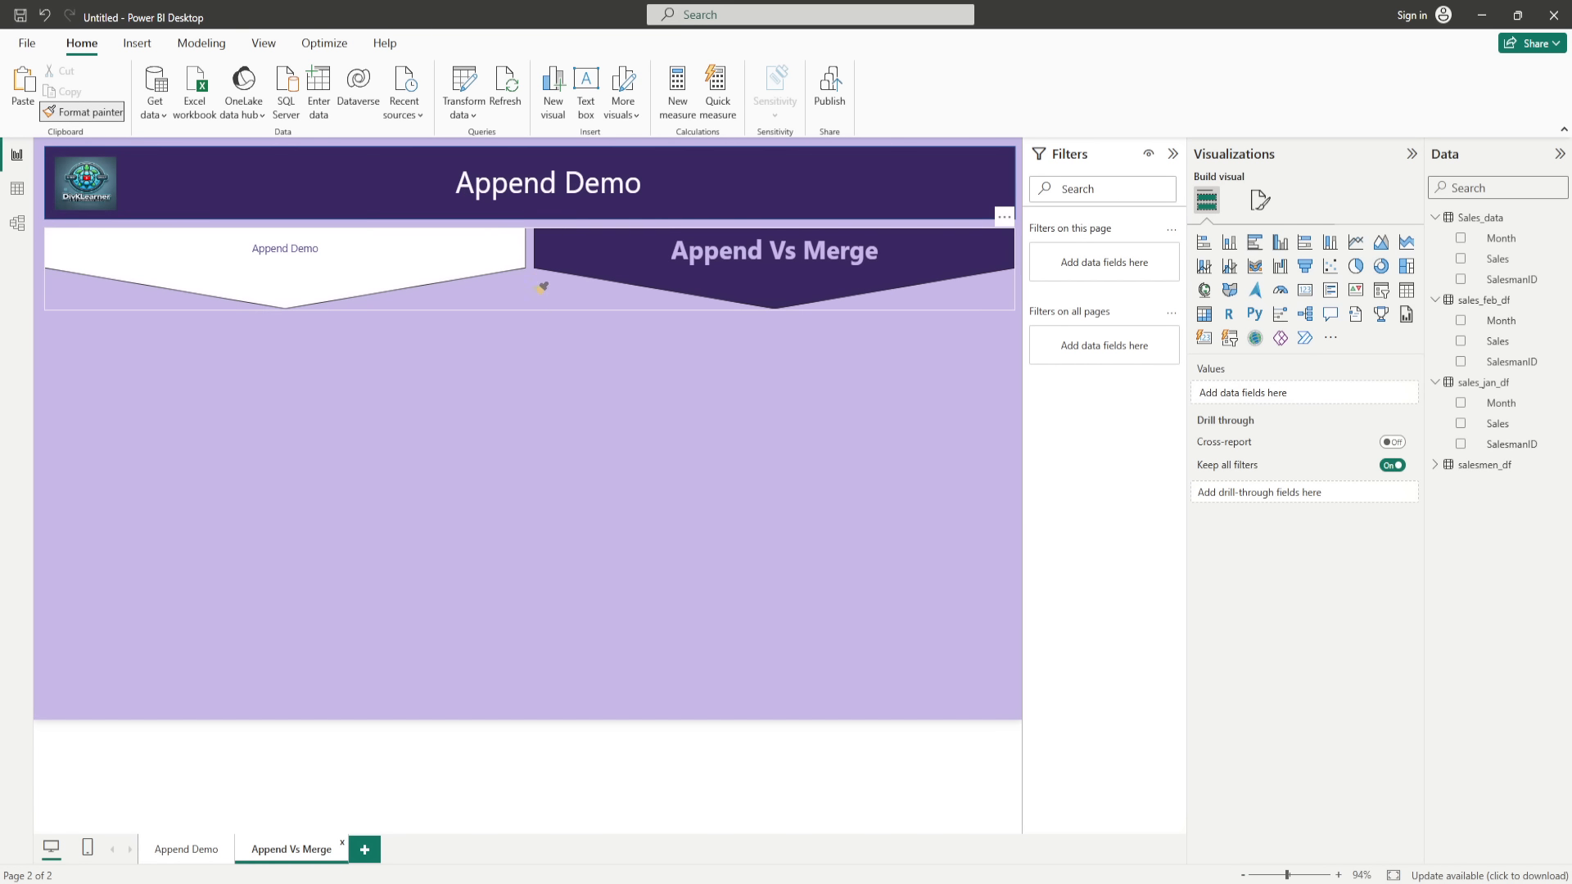
{"action": "left_click", "coordinate": [543, 304]}
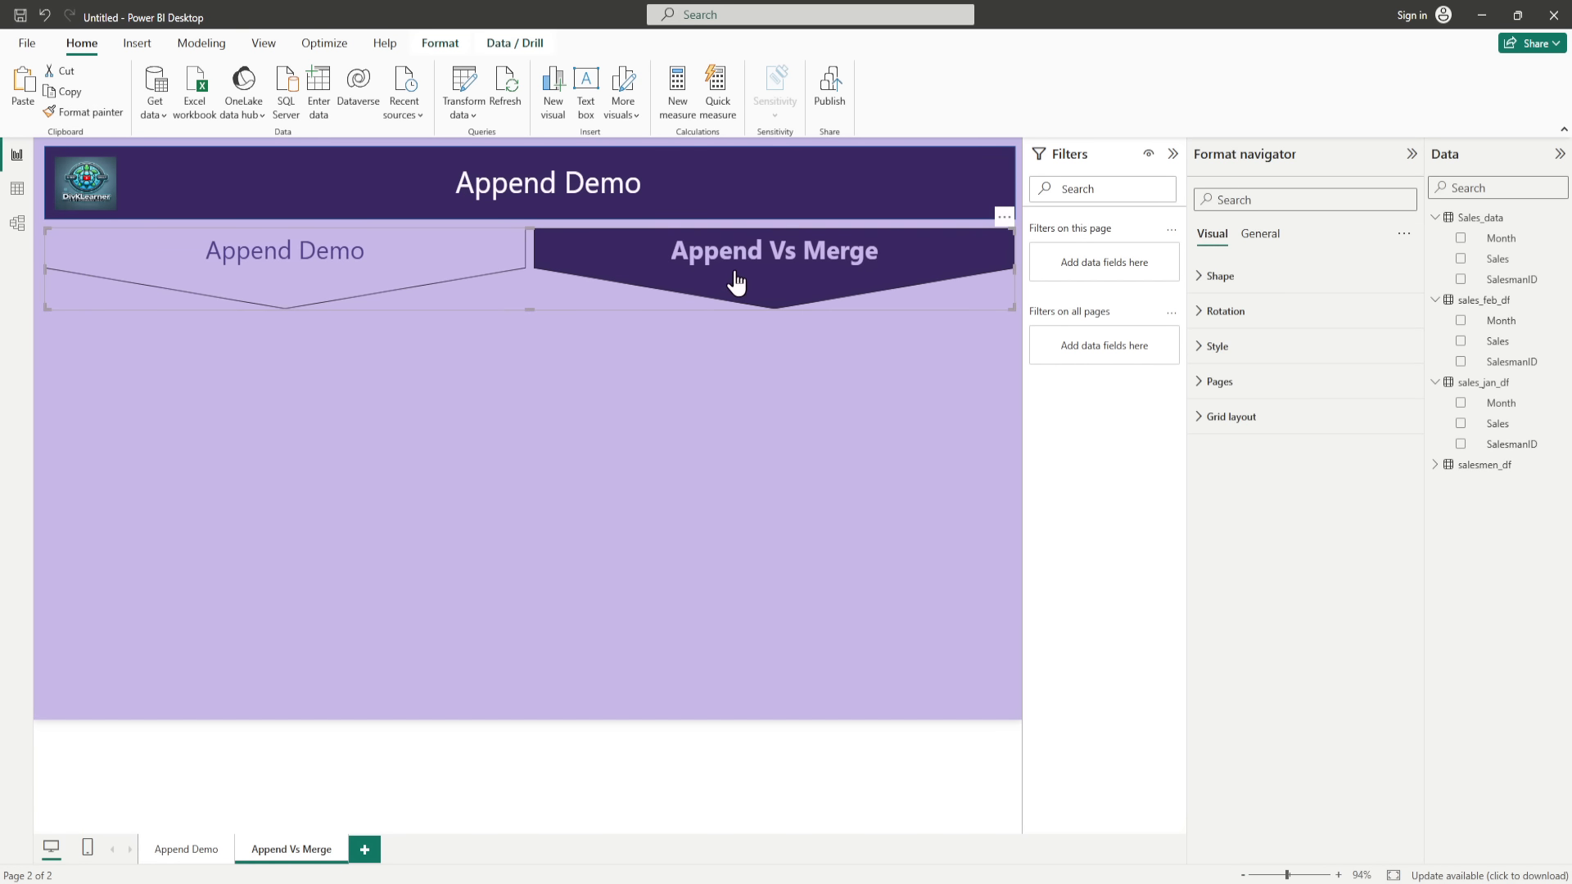
{"action": "left_click", "coordinate": [188, 848]}
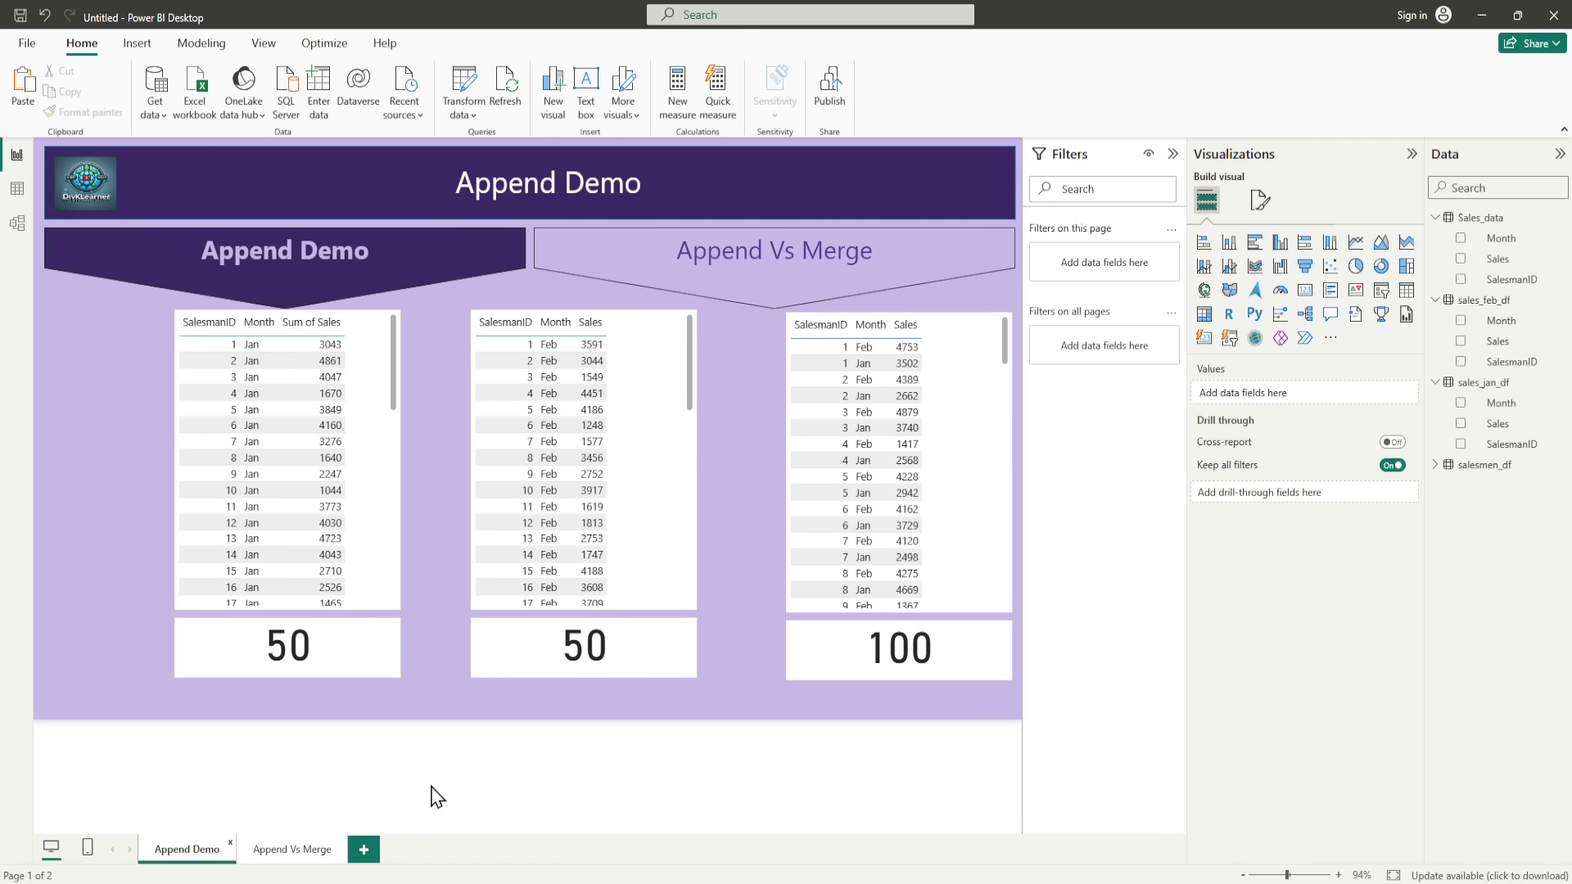
{"action": "left_click", "coordinate": [286, 849]}
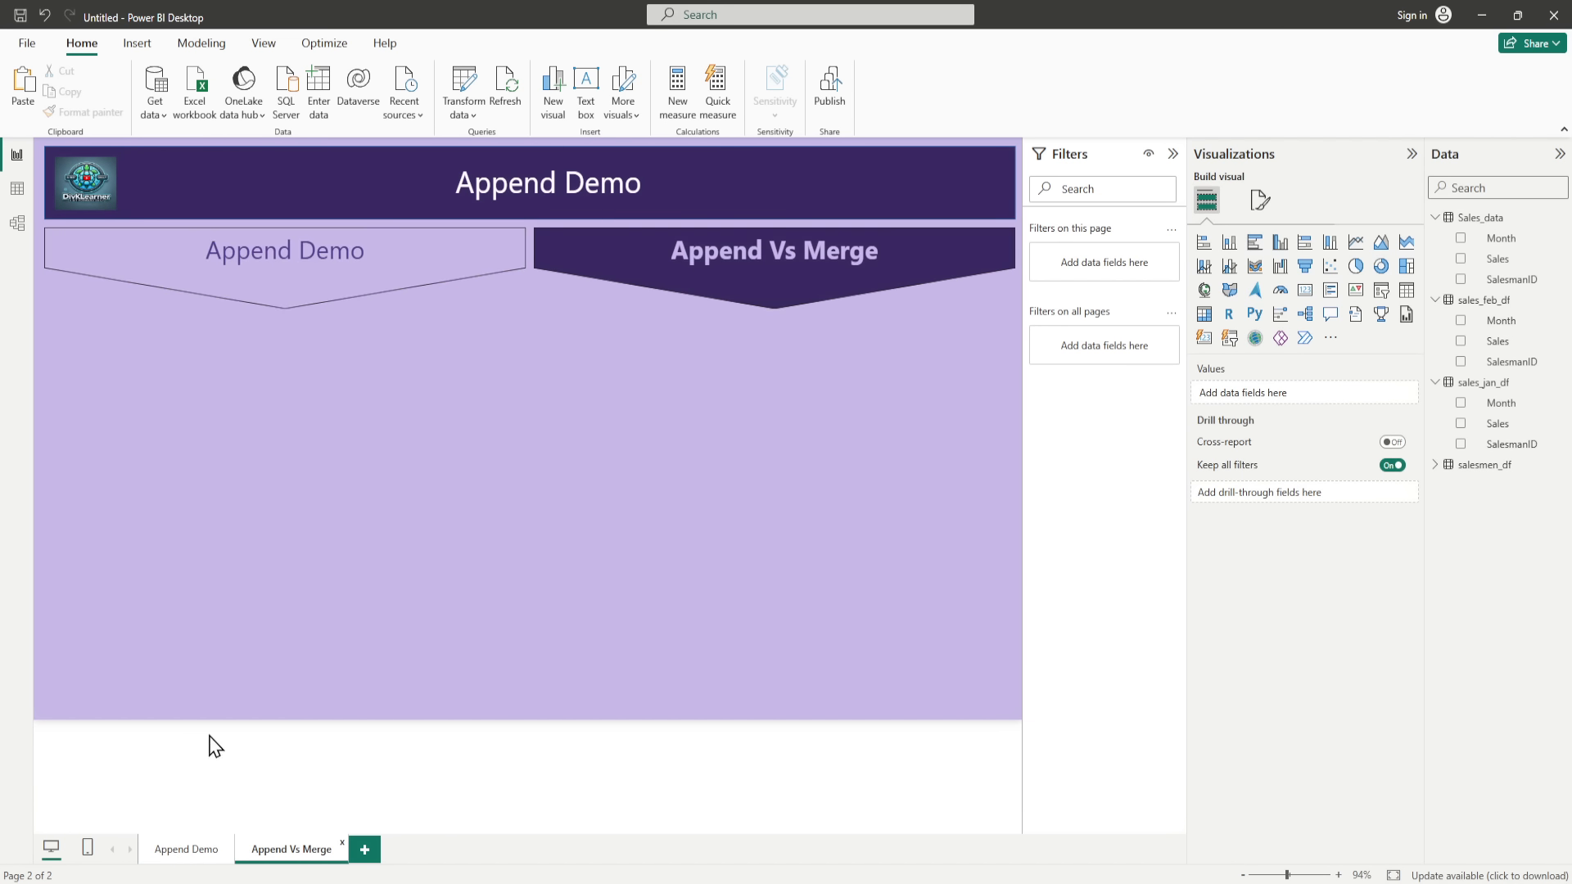
{"action": "left_click", "coordinate": [187, 852]}
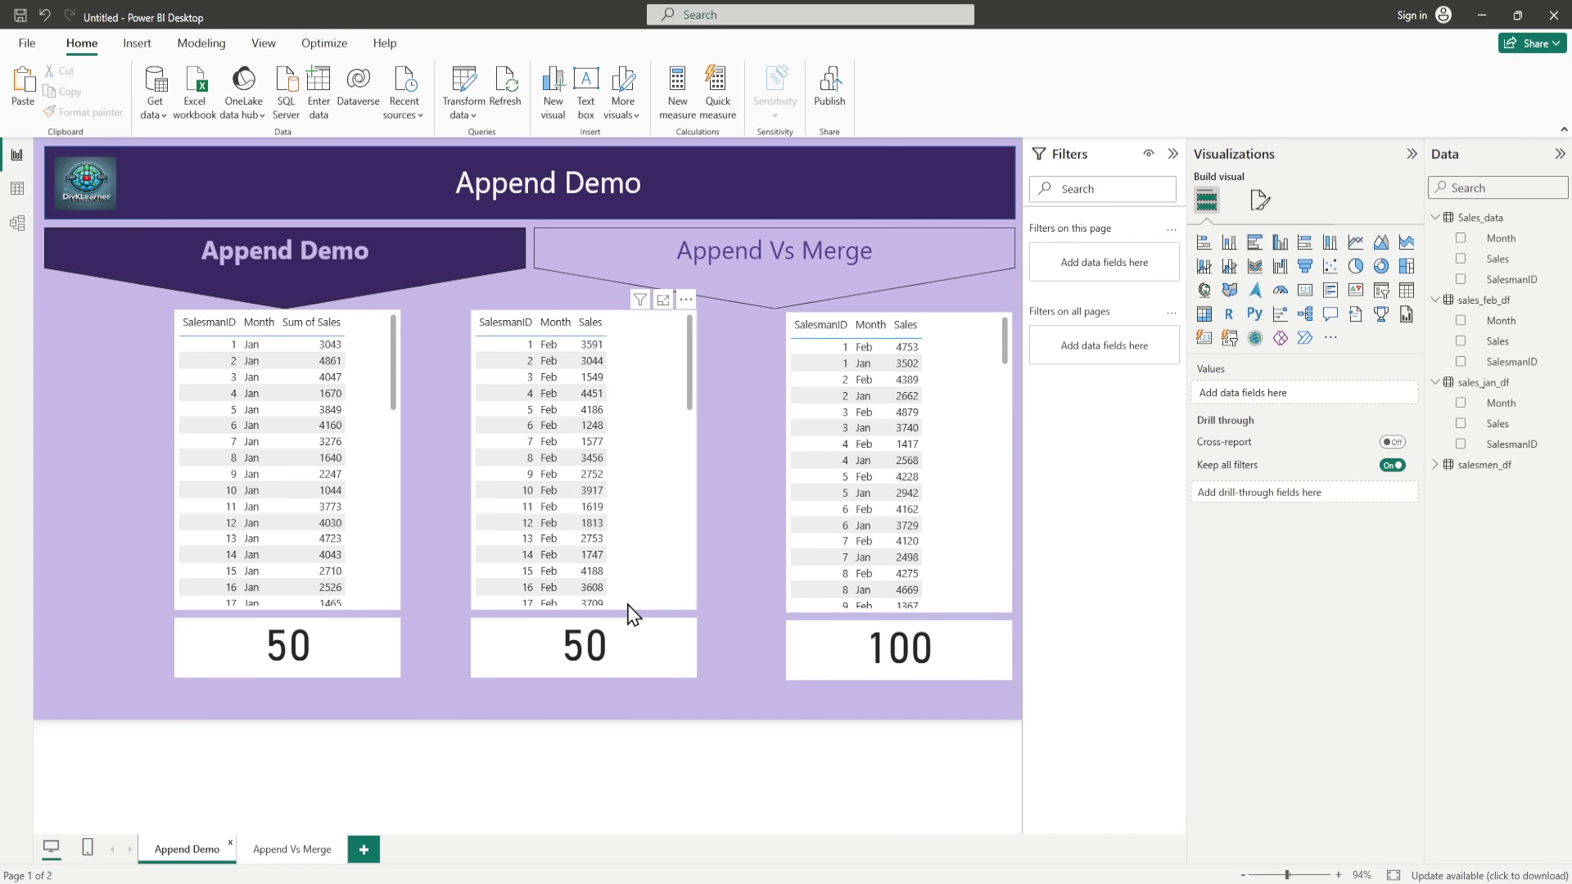
Step: On the Append Vs Merge page, start a new data import using the Python script source
{"action": "left_click", "coordinate": [290, 852]}
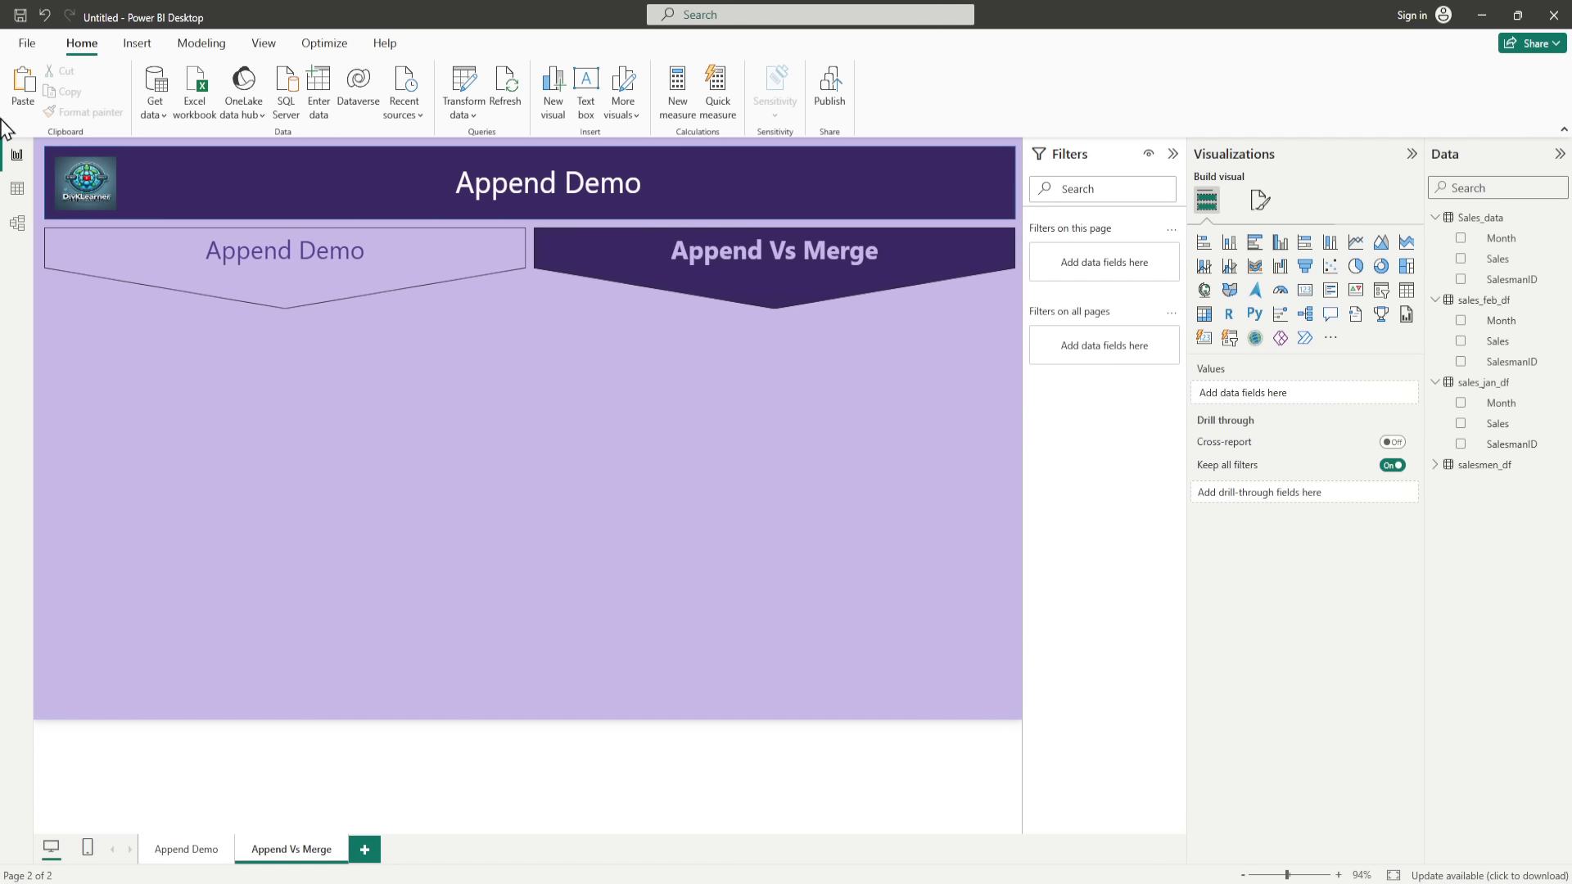
{"action": "left_click", "coordinate": [152, 118]}
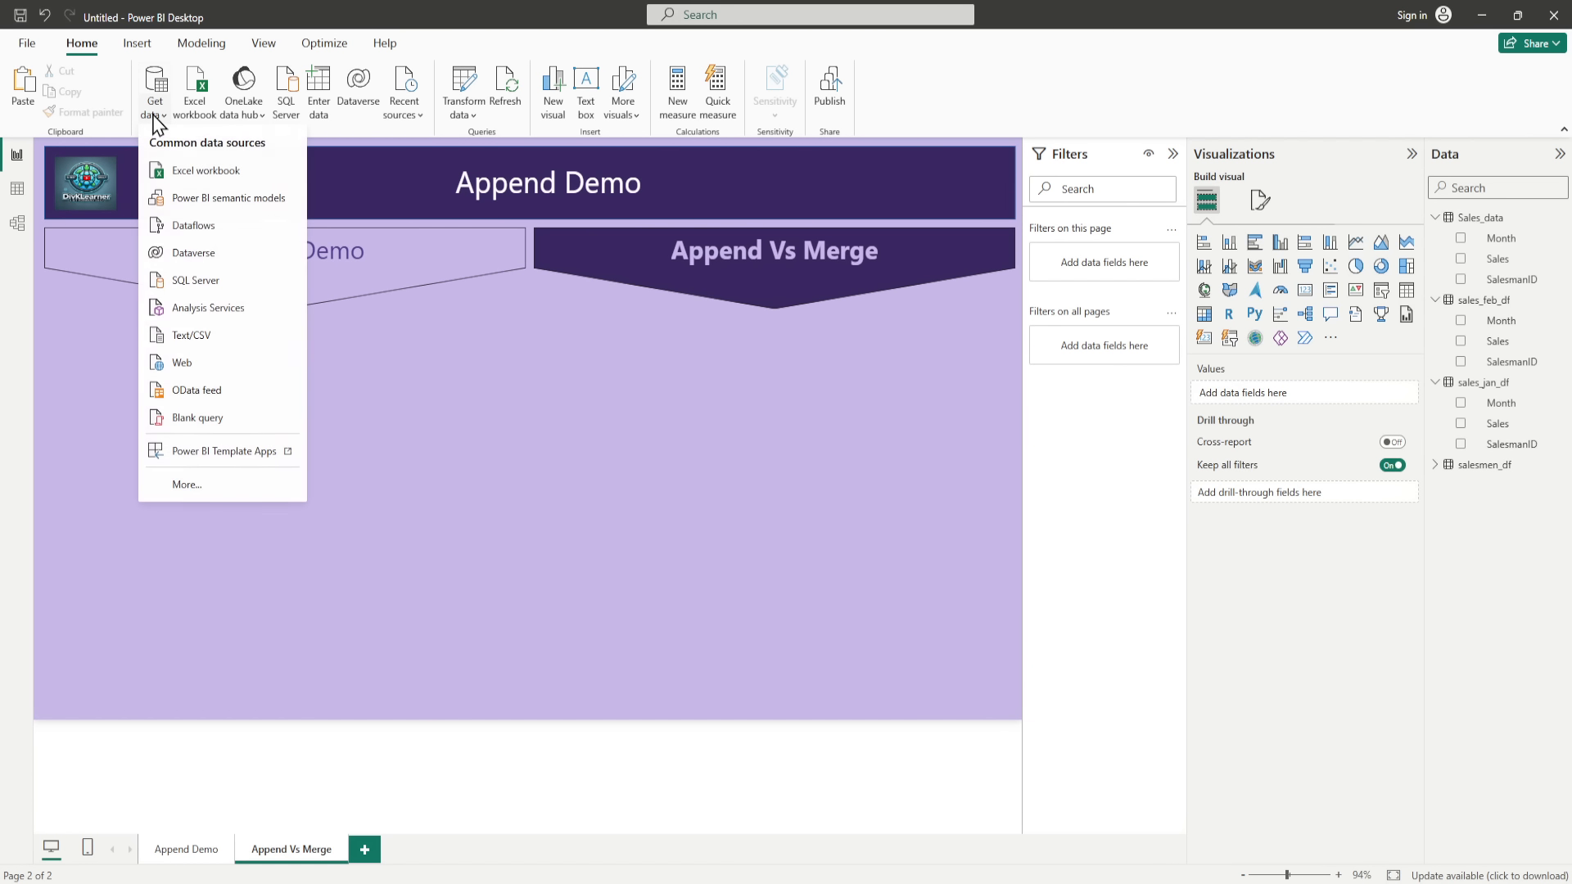
{"action": "left_click", "coordinate": [200, 489]}
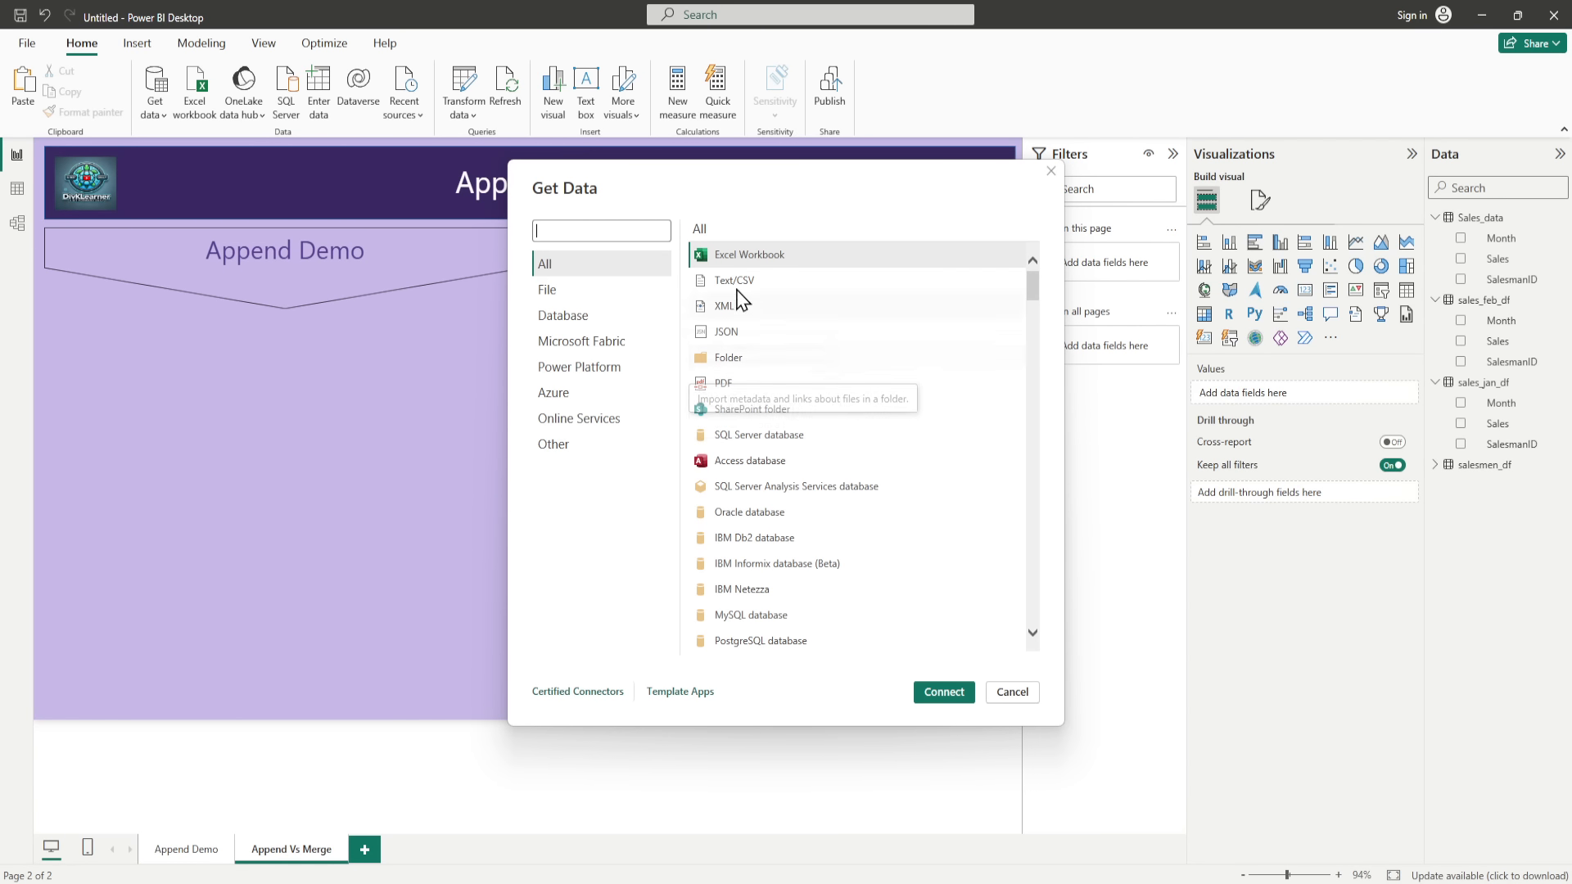
{"action": "left_click", "coordinate": [551, 444]}
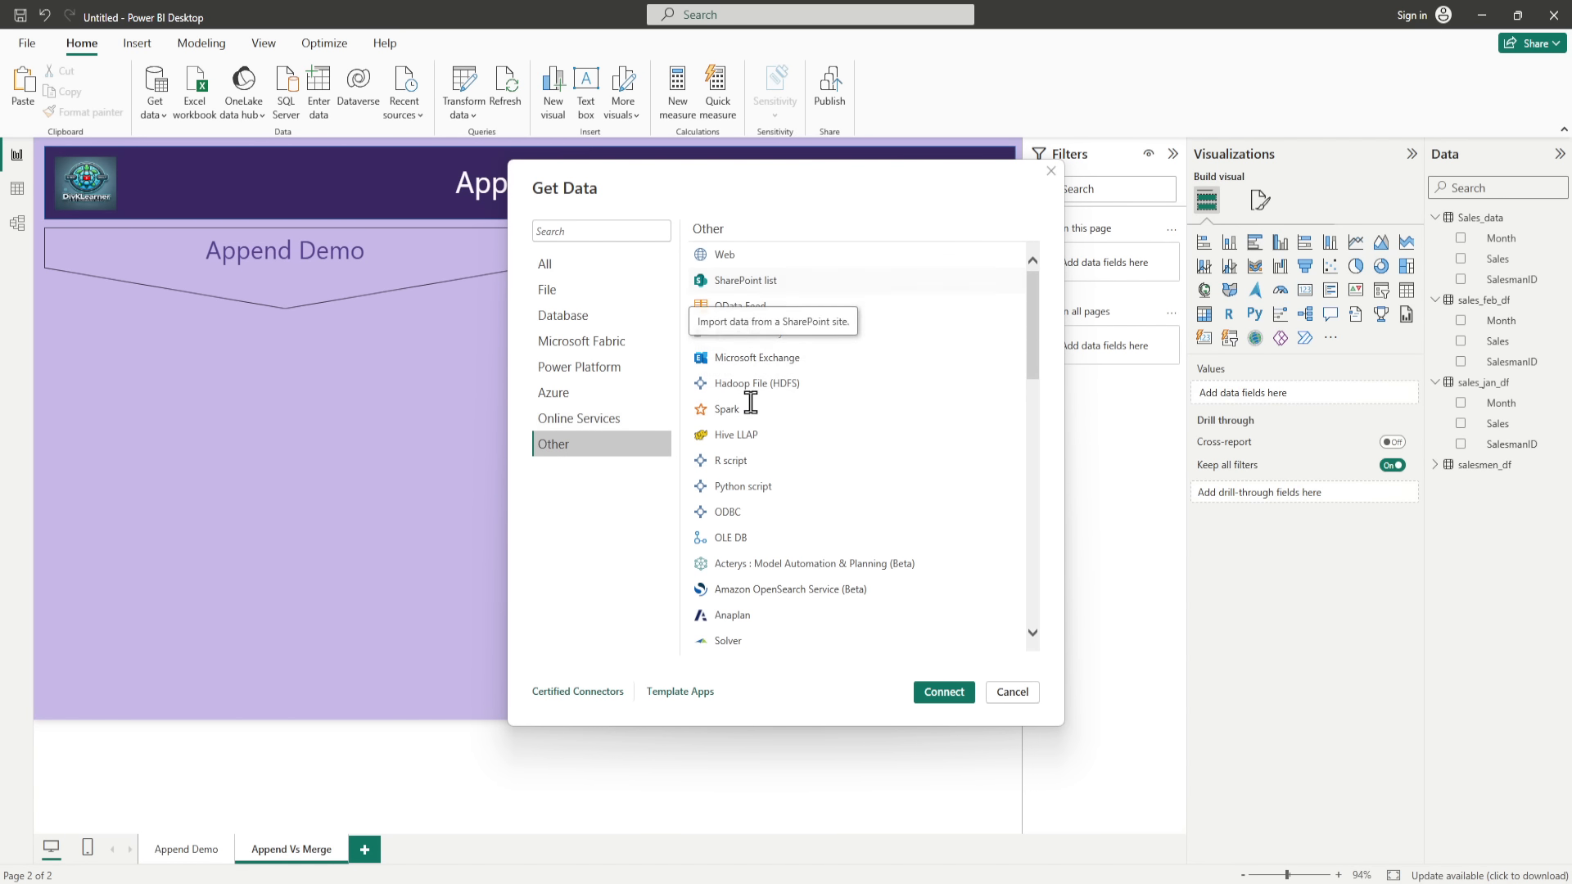
{"action": "scroll", "coordinate": [741, 475], "scroll_direction": "down", "scroll_amount": 1}
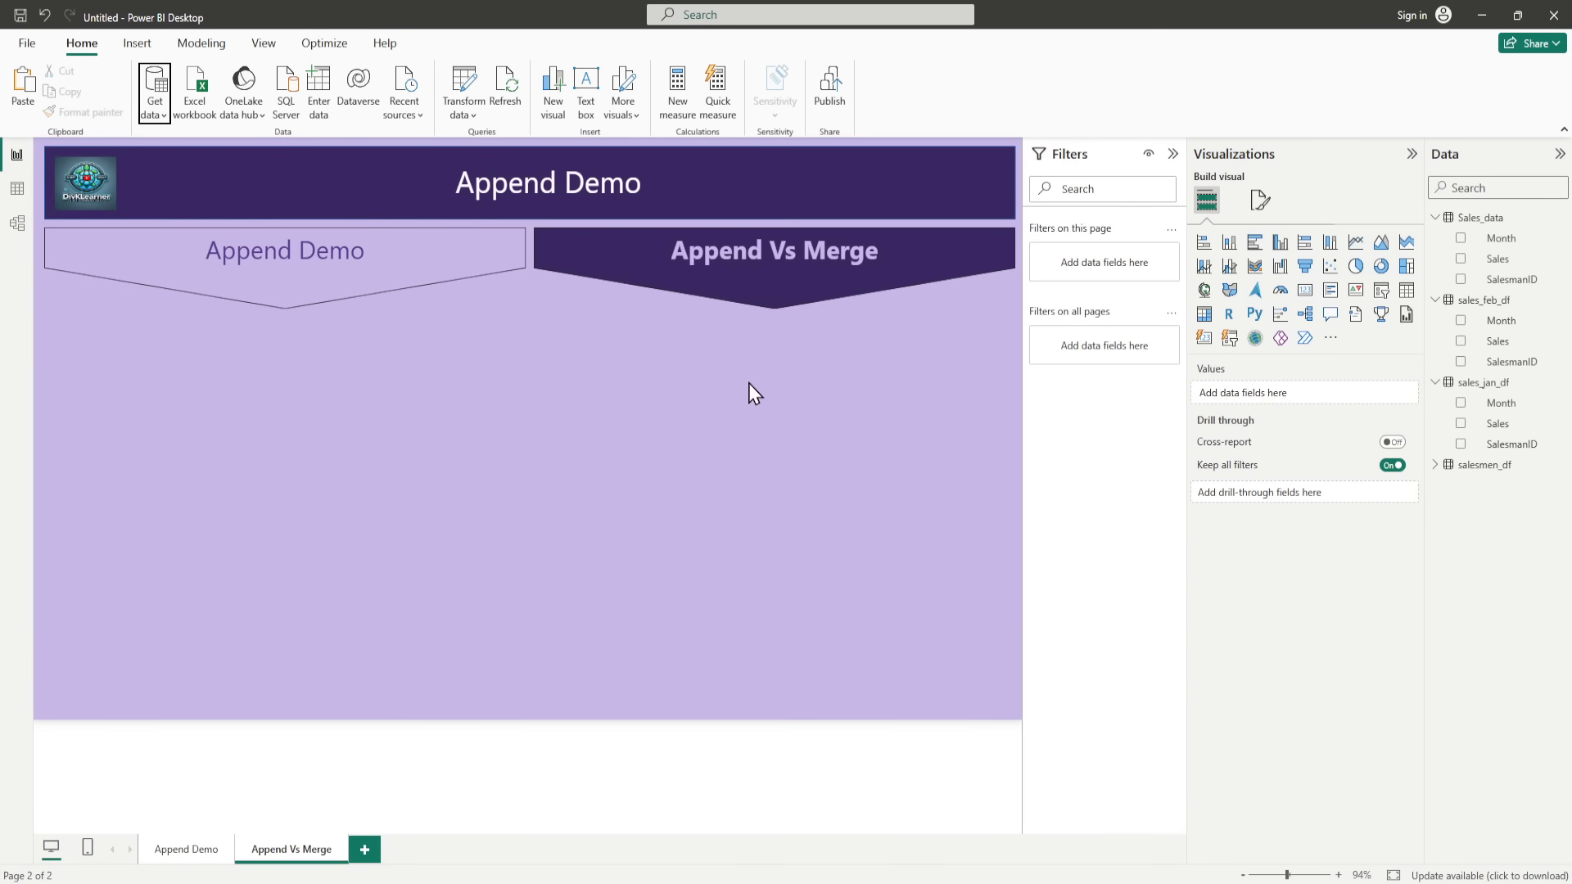
{"action": "key", "text": "Escape"}
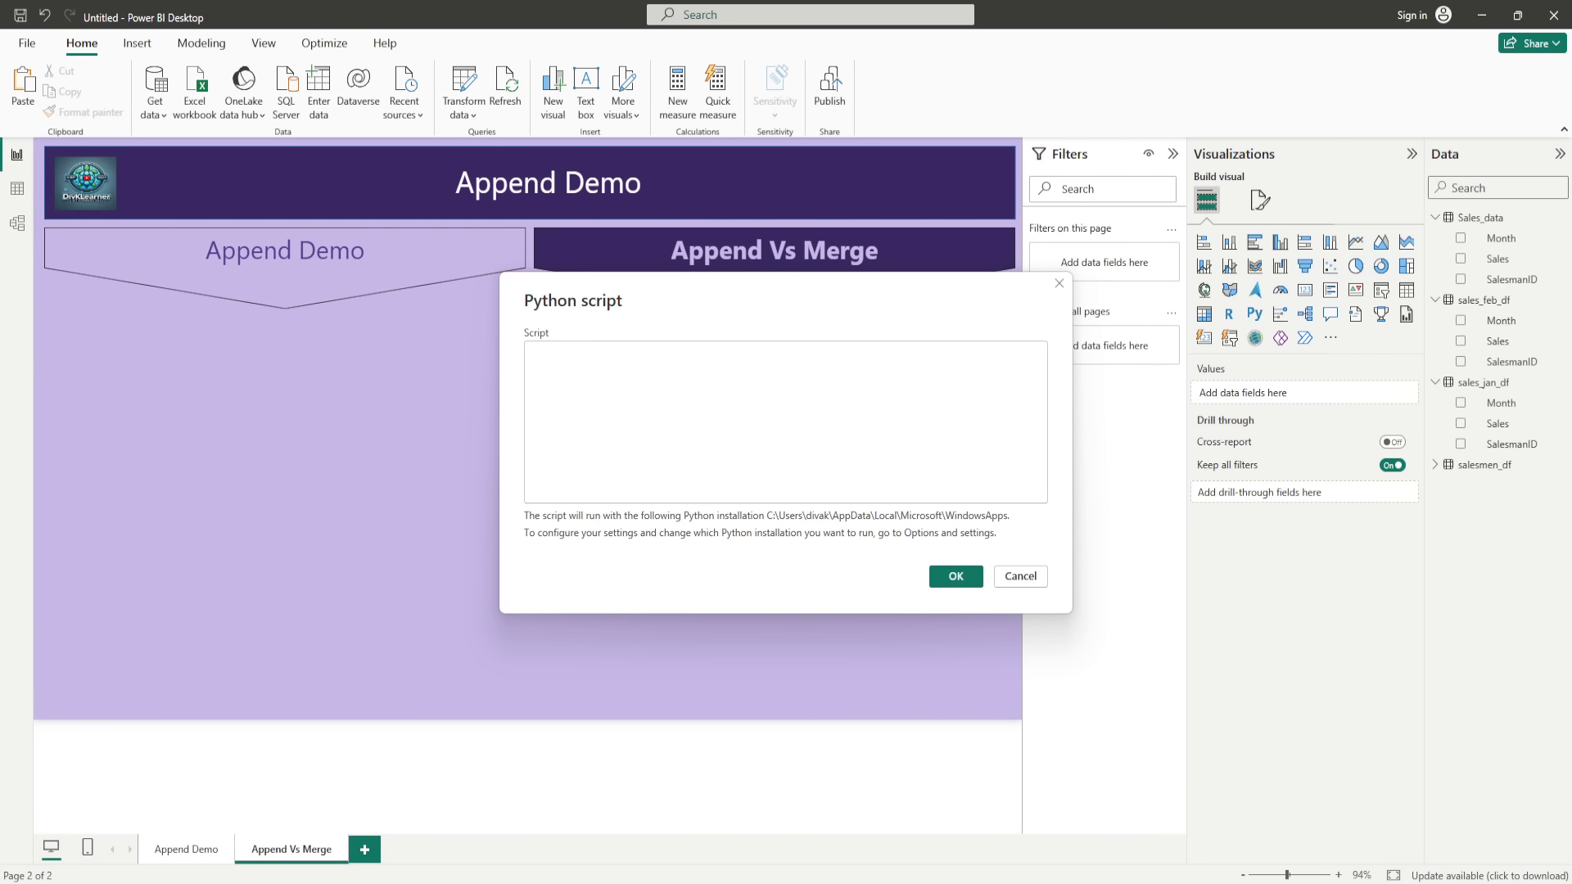
Step: Paste the pandas script defining the Feature, Append and Merge comparison data and run it
{"action": "left_click", "coordinate": [706, 375]}
{"action": "key", "text": "ctrl+v"}
{"action": "scroll", "coordinate": [772, 393], "scroll_direction": "up", "scroll_amount": 5}
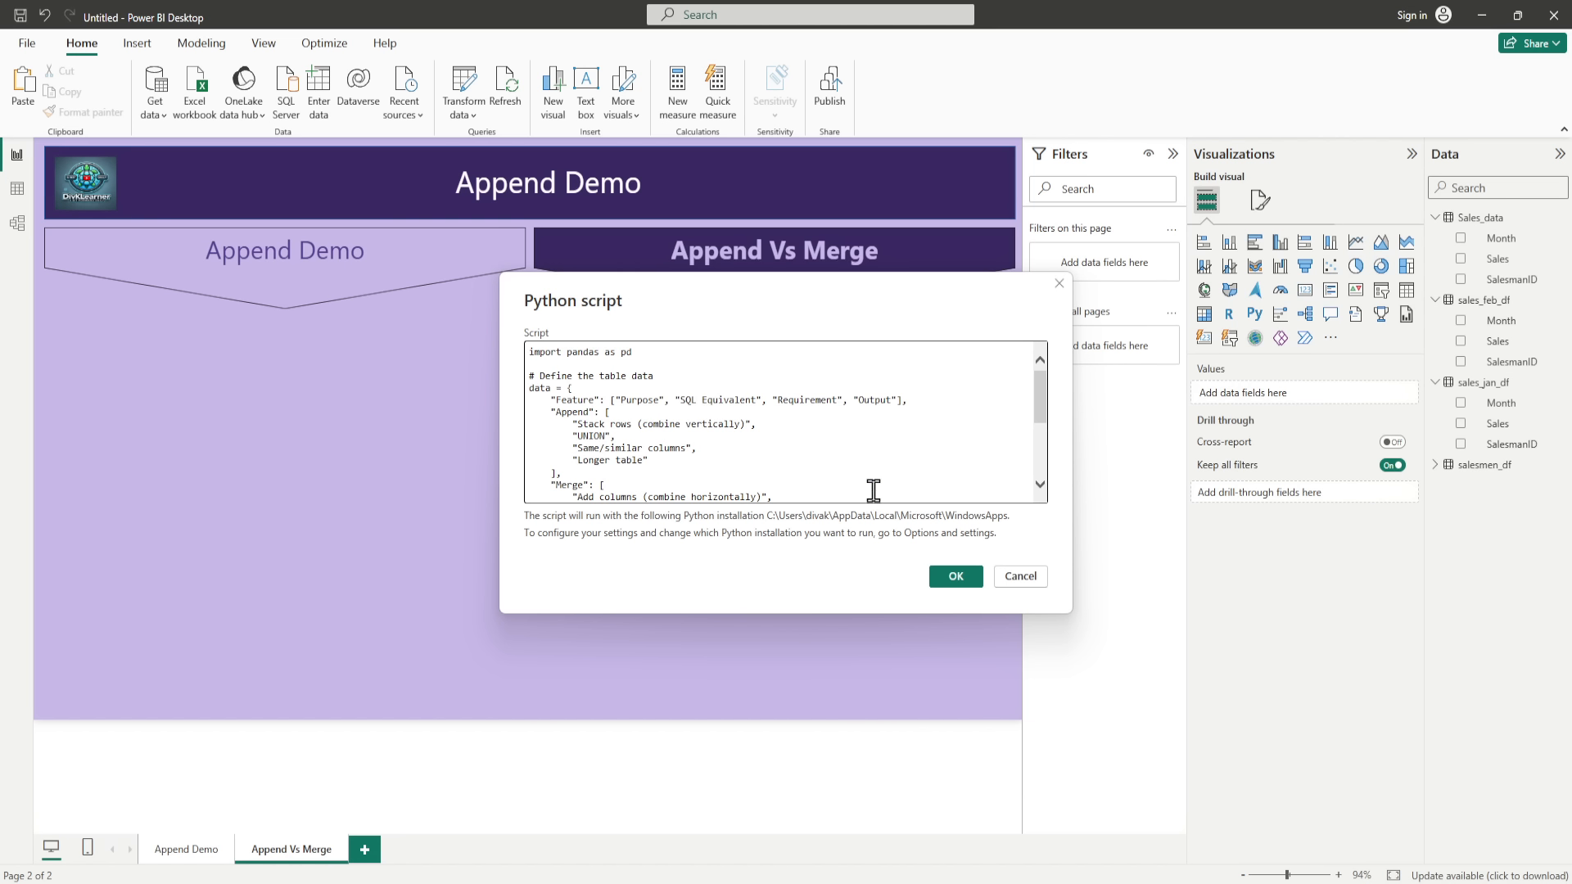
{"action": "left_click", "coordinate": [952, 577]}
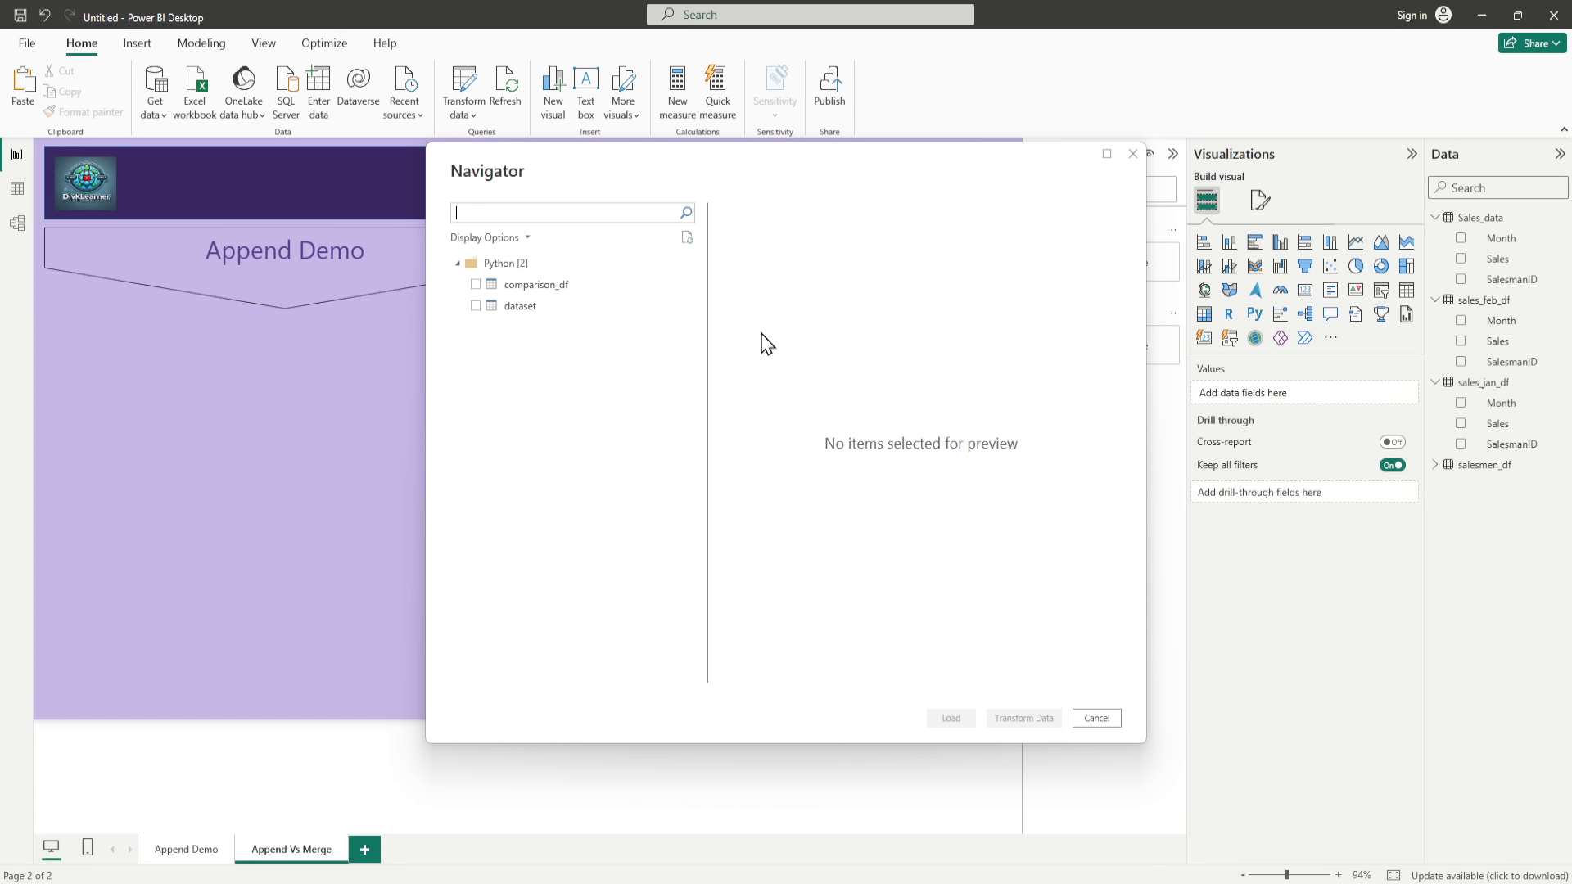
Step: Open the comparison_df table in Power Query Editor and apply it to the report, closing the editor
{"action": "left_click", "coordinate": [476, 286]}
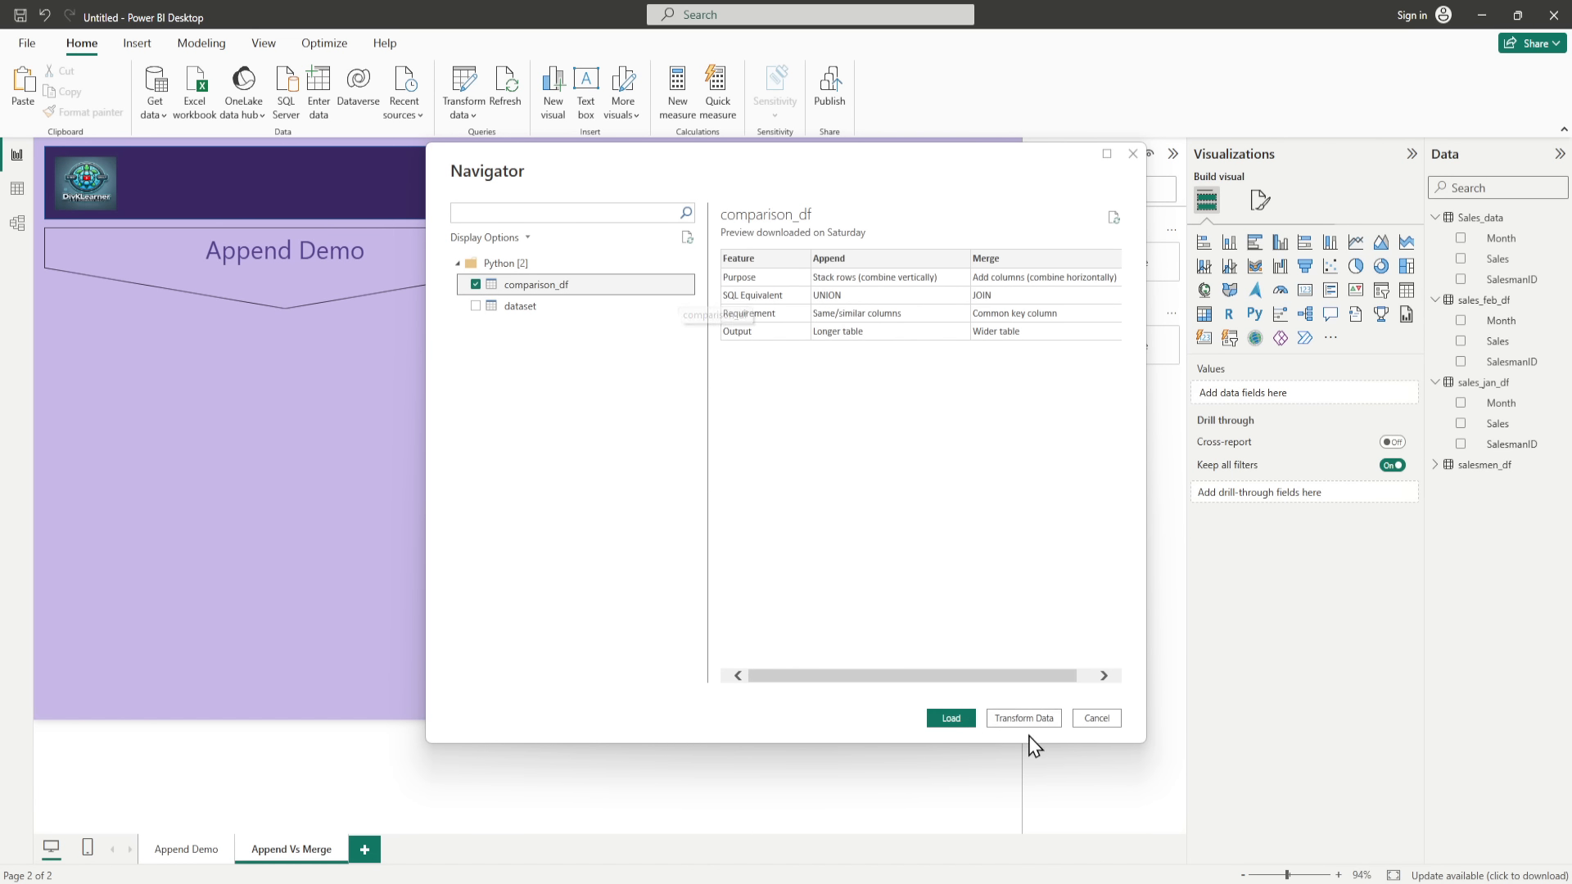
{"action": "left_click", "coordinate": [966, 719]}
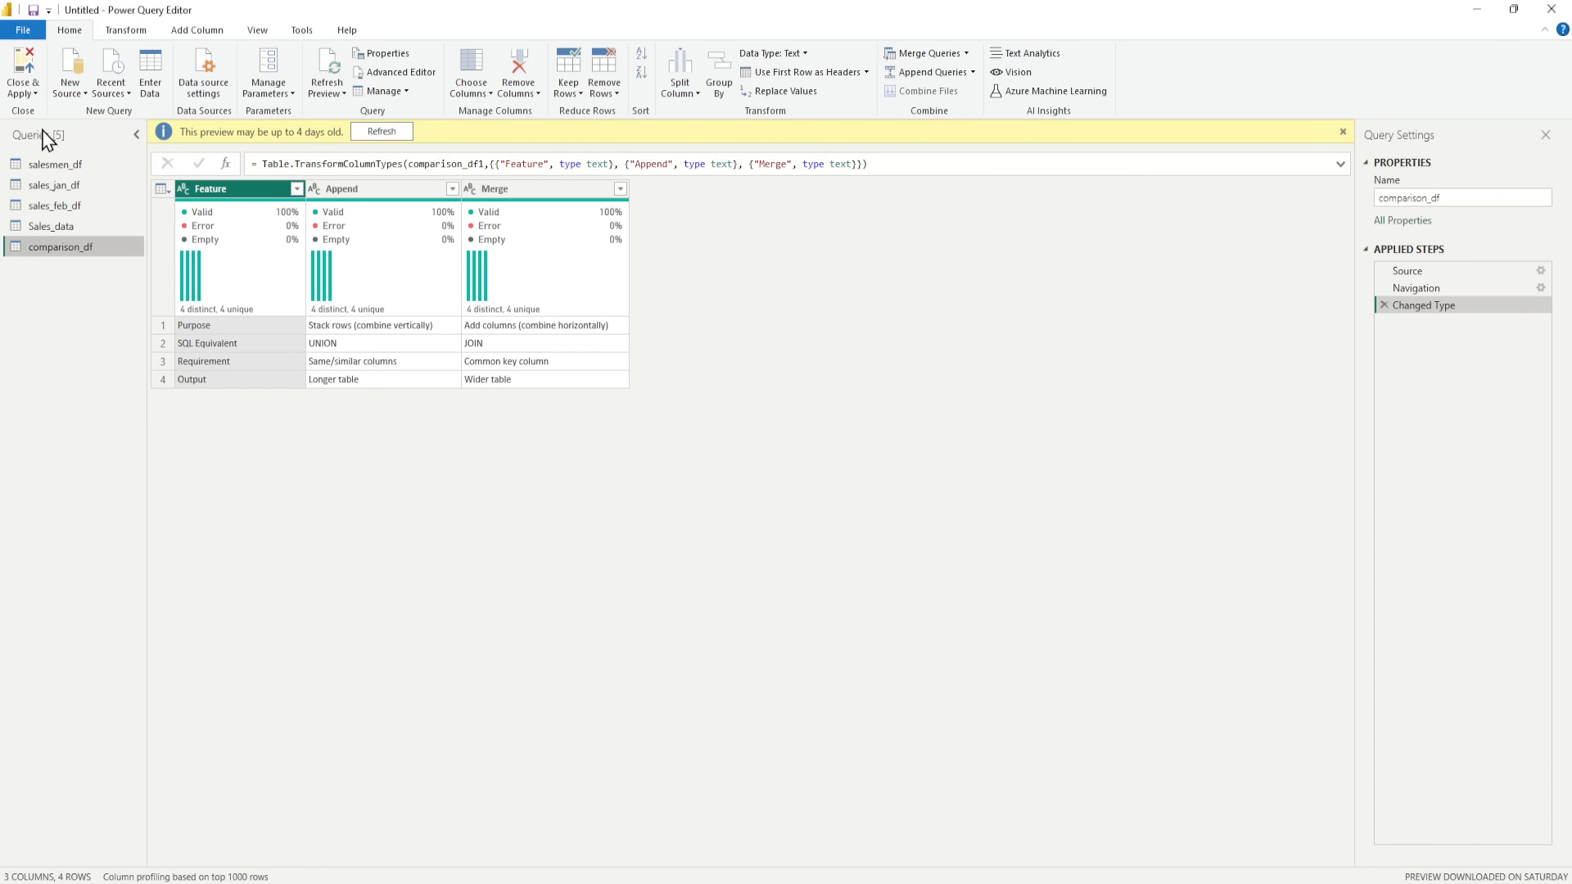
{"action": "left_click", "coordinate": [31, 95]}
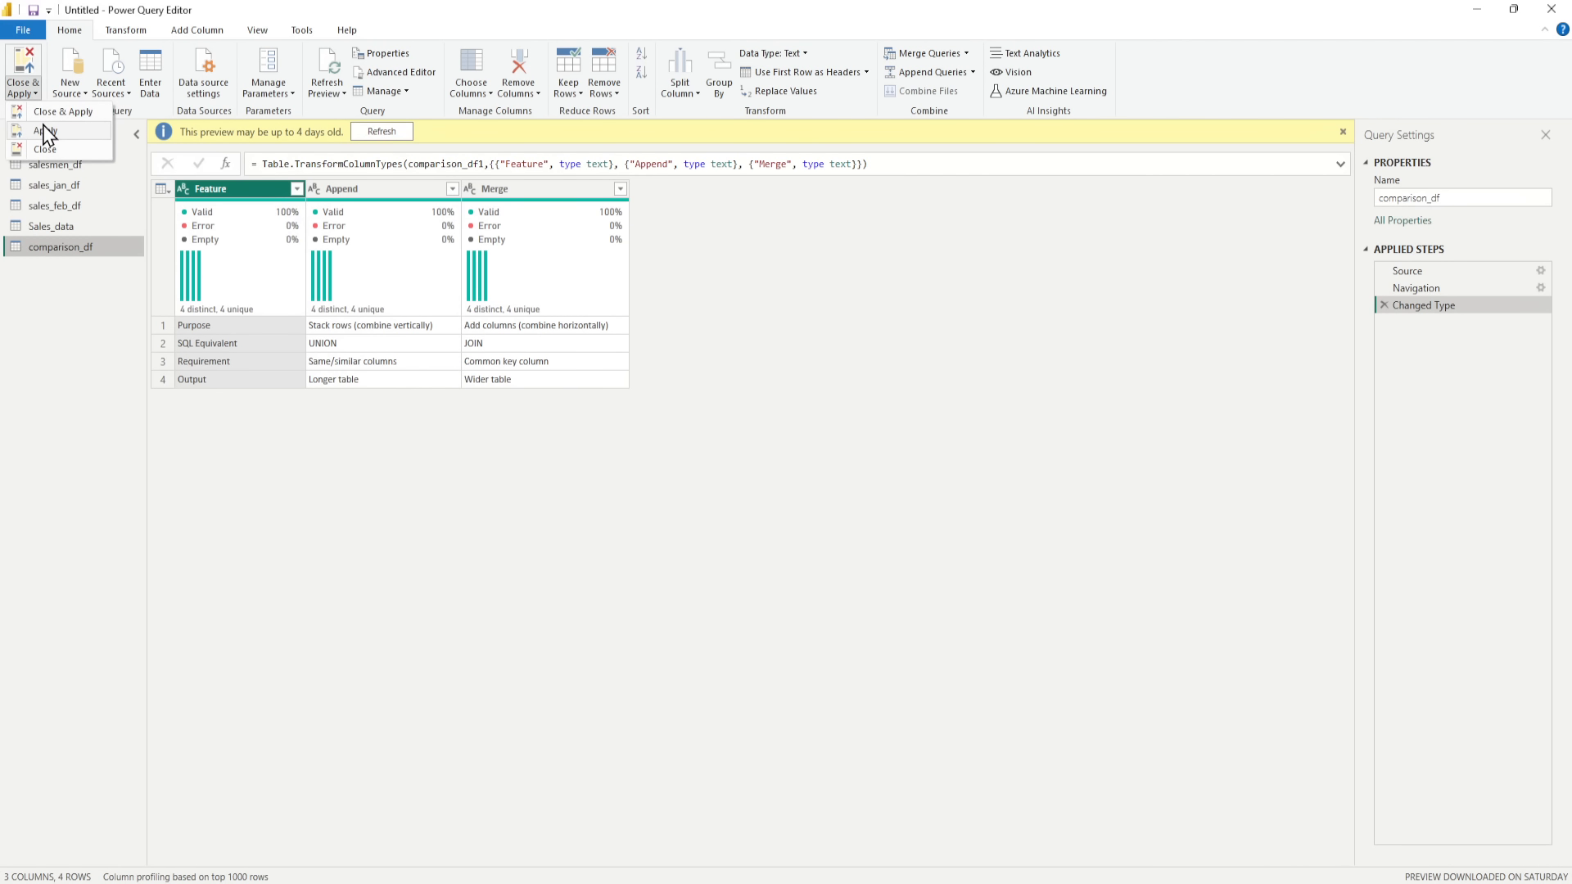
{"action": "left_click", "coordinate": [678, 481]}
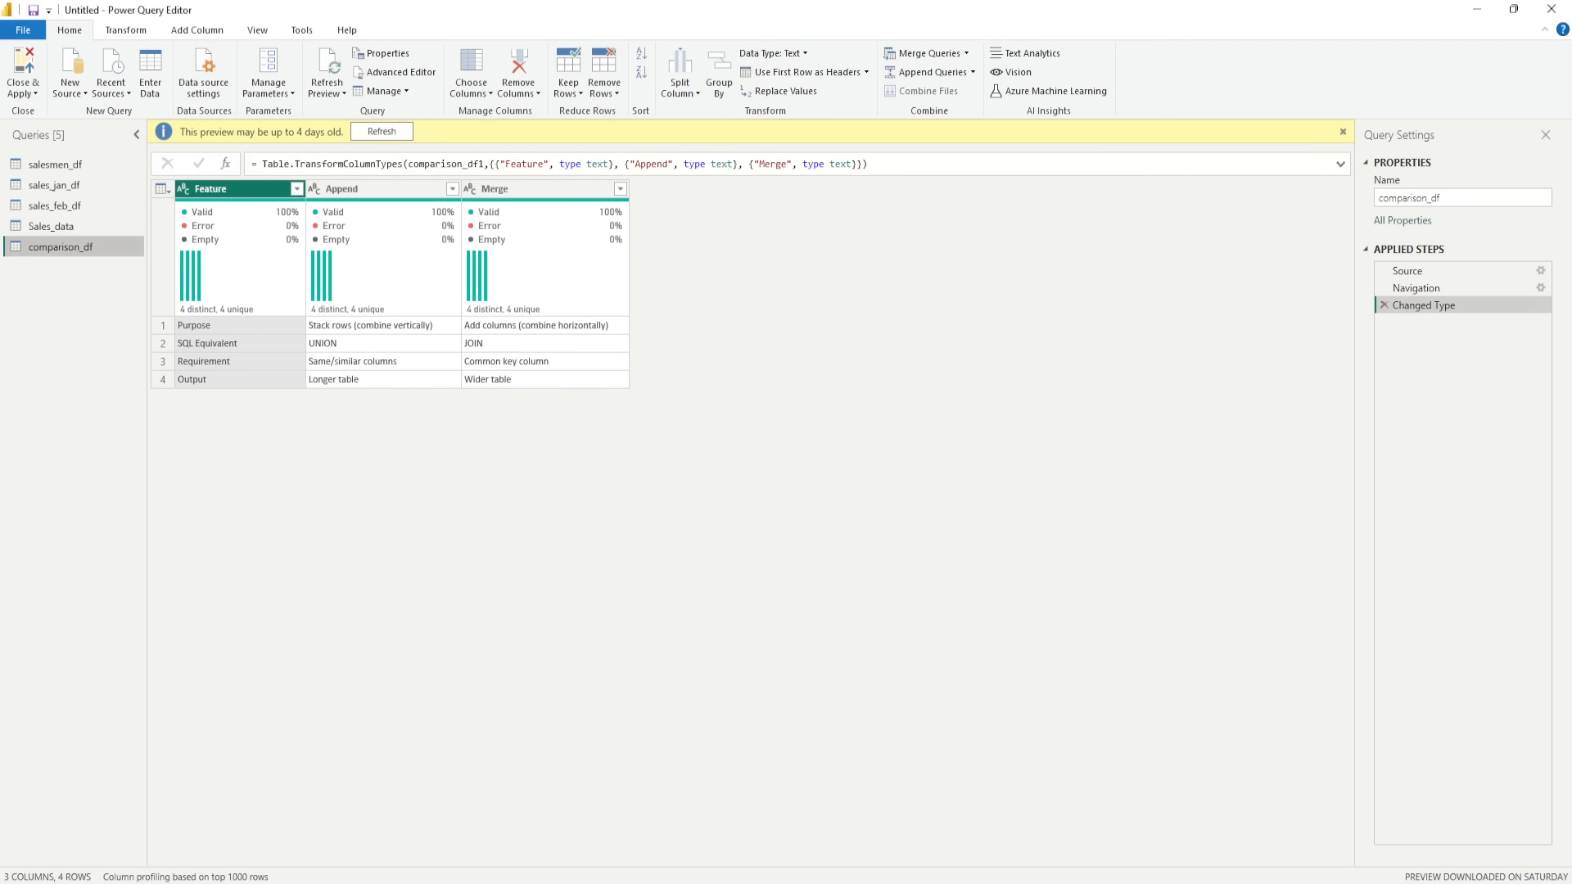
{"action": "left_click", "coordinate": [957, 847]}
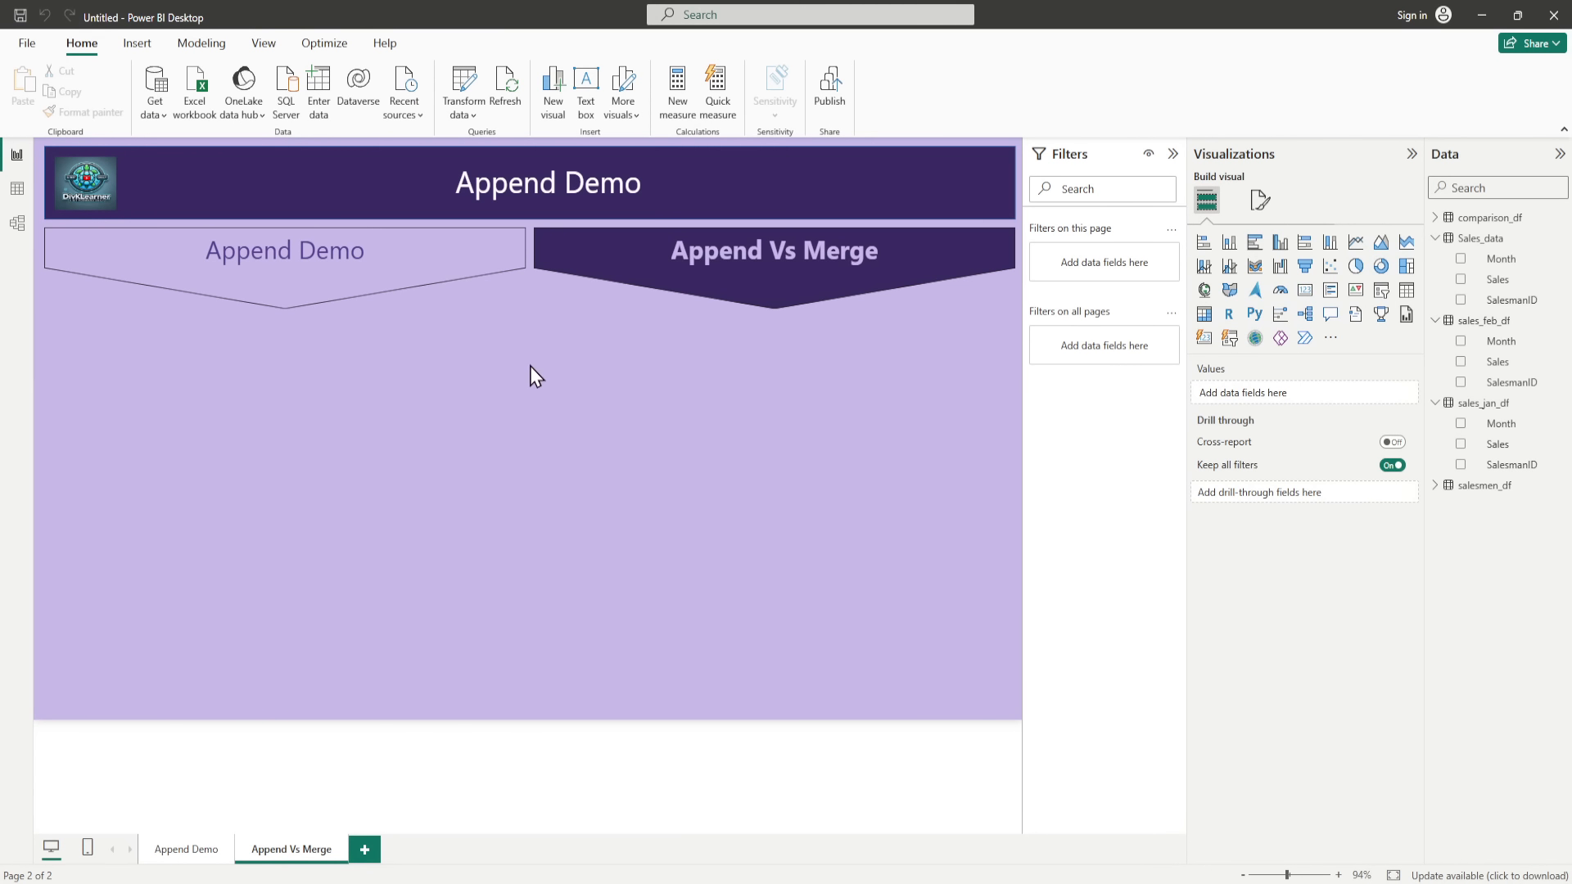
Step: Insert a table visual on the Append Vs Merge page and stretch it vertically to fill most of the space below the navigator
{"action": "left_click", "coordinate": [1403, 293]}
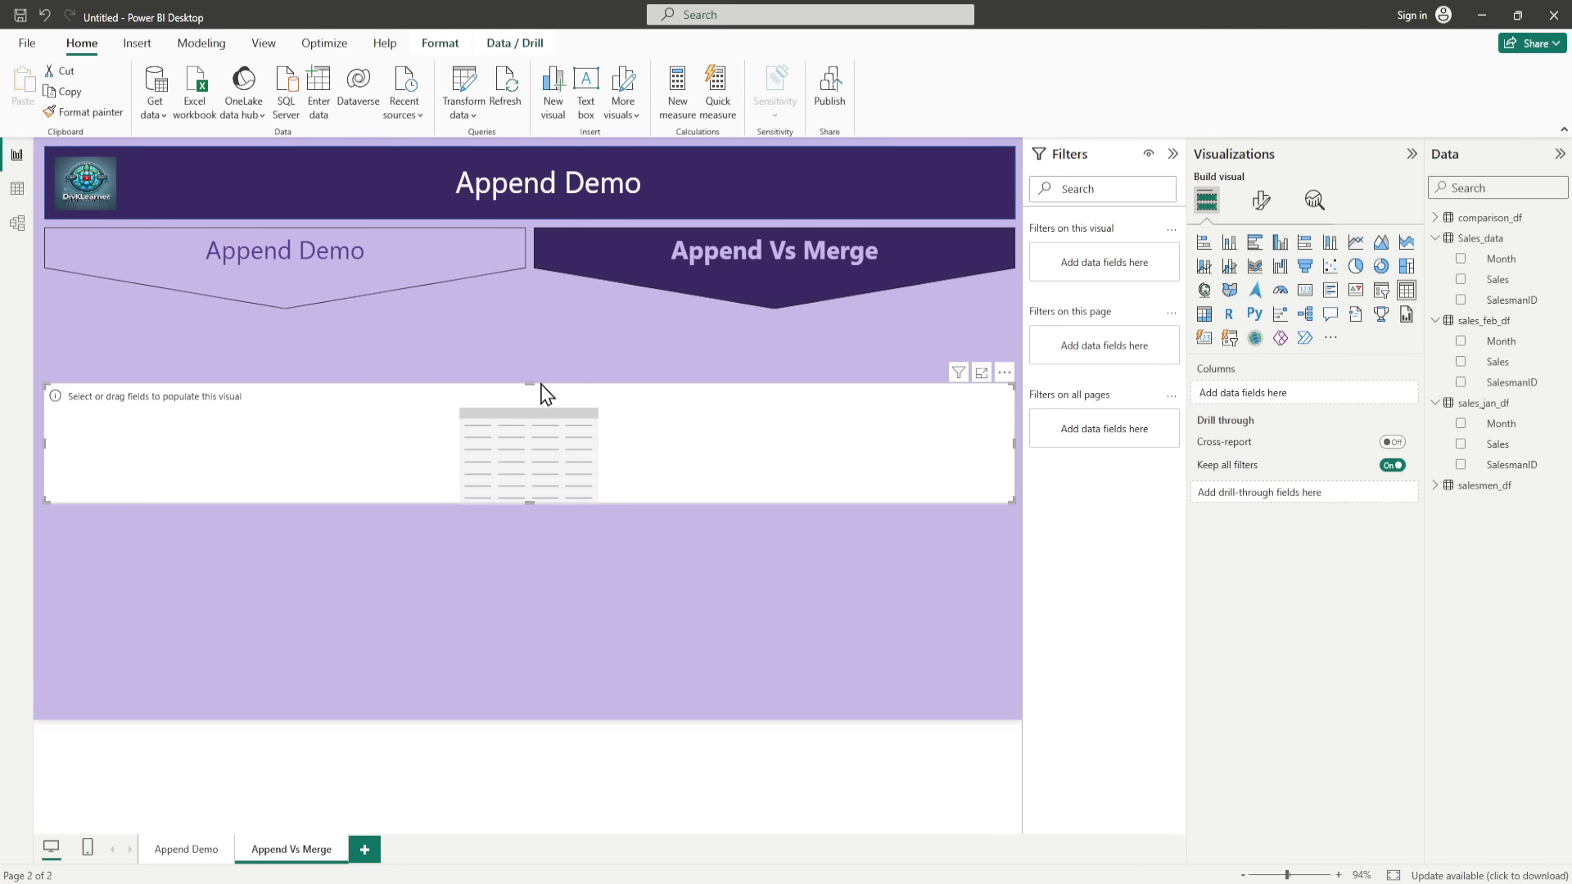
{"action": "left_click_drag", "start_coordinate": [529, 382], "coordinate": [527, 341]}
{"action": "left_click_drag", "start_coordinate": [528, 502], "coordinate": [528, 639]}
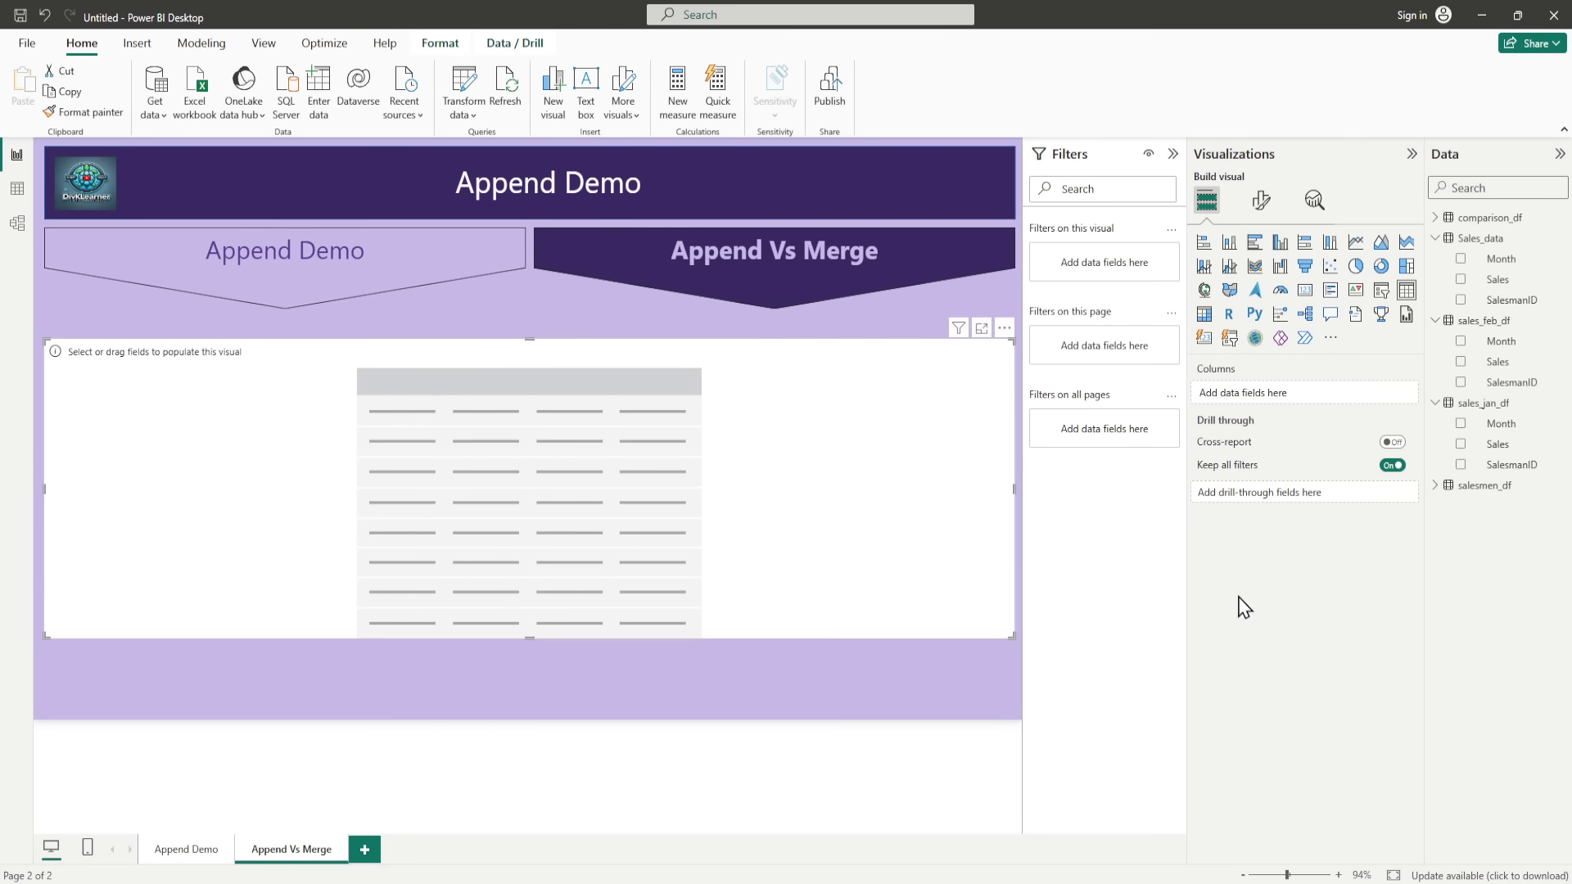
Step: Collapse the sales tables in the field list and add comparison_df's Feature, Append and Merge fields to the table visual in that order
{"action": "left_click", "coordinate": [1435, 238]}
{"action": "left_click", "coordinate": [1436, 259]}
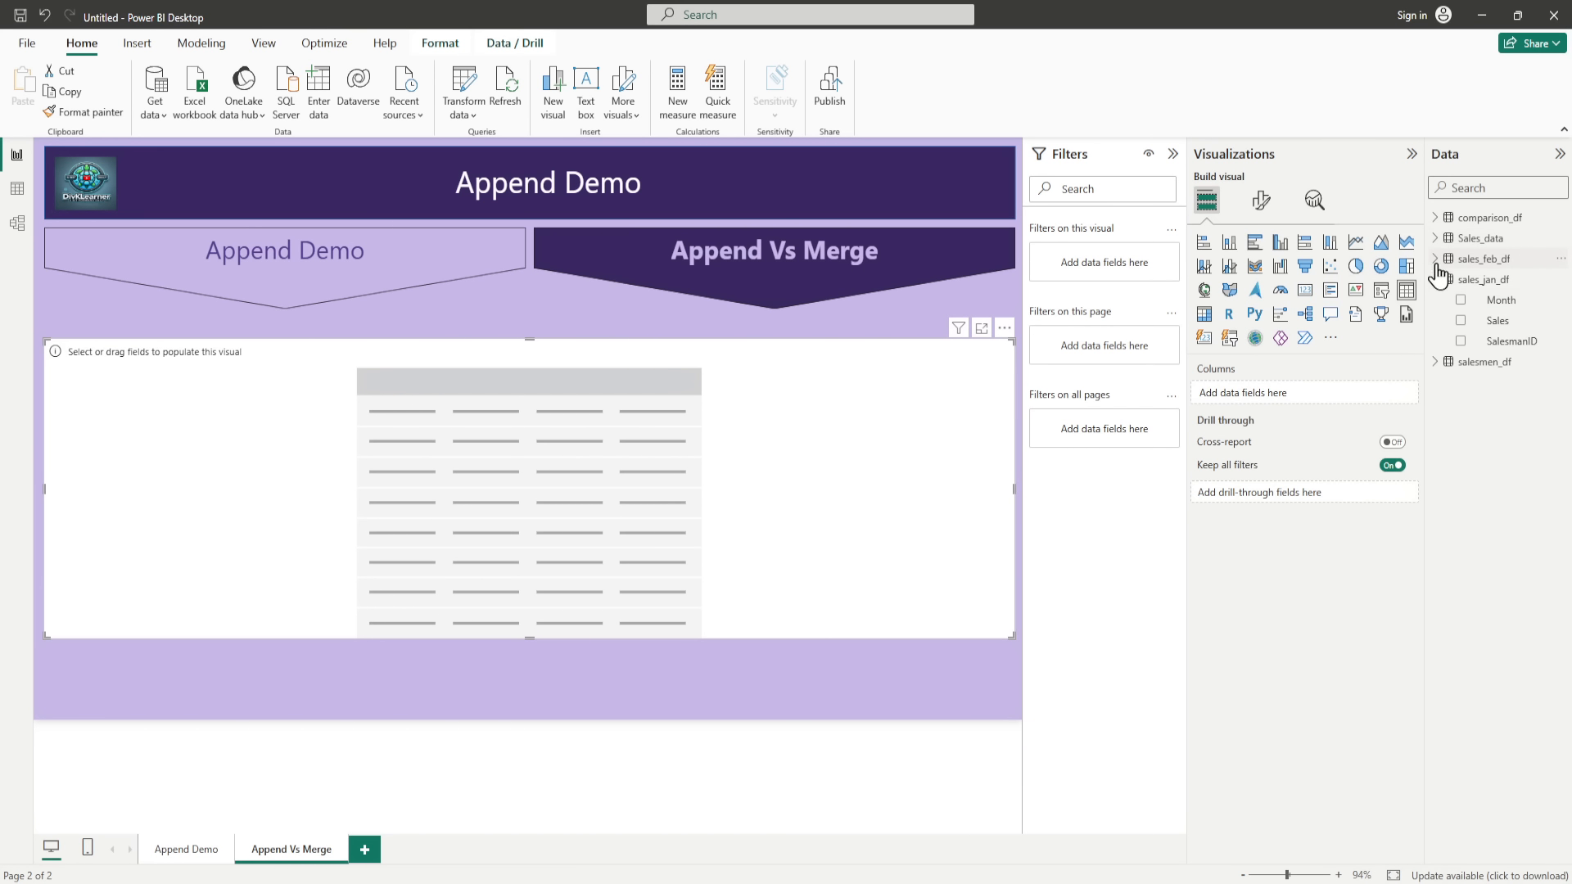
{"action": "left_click", "coordinate": [1435, 279]}
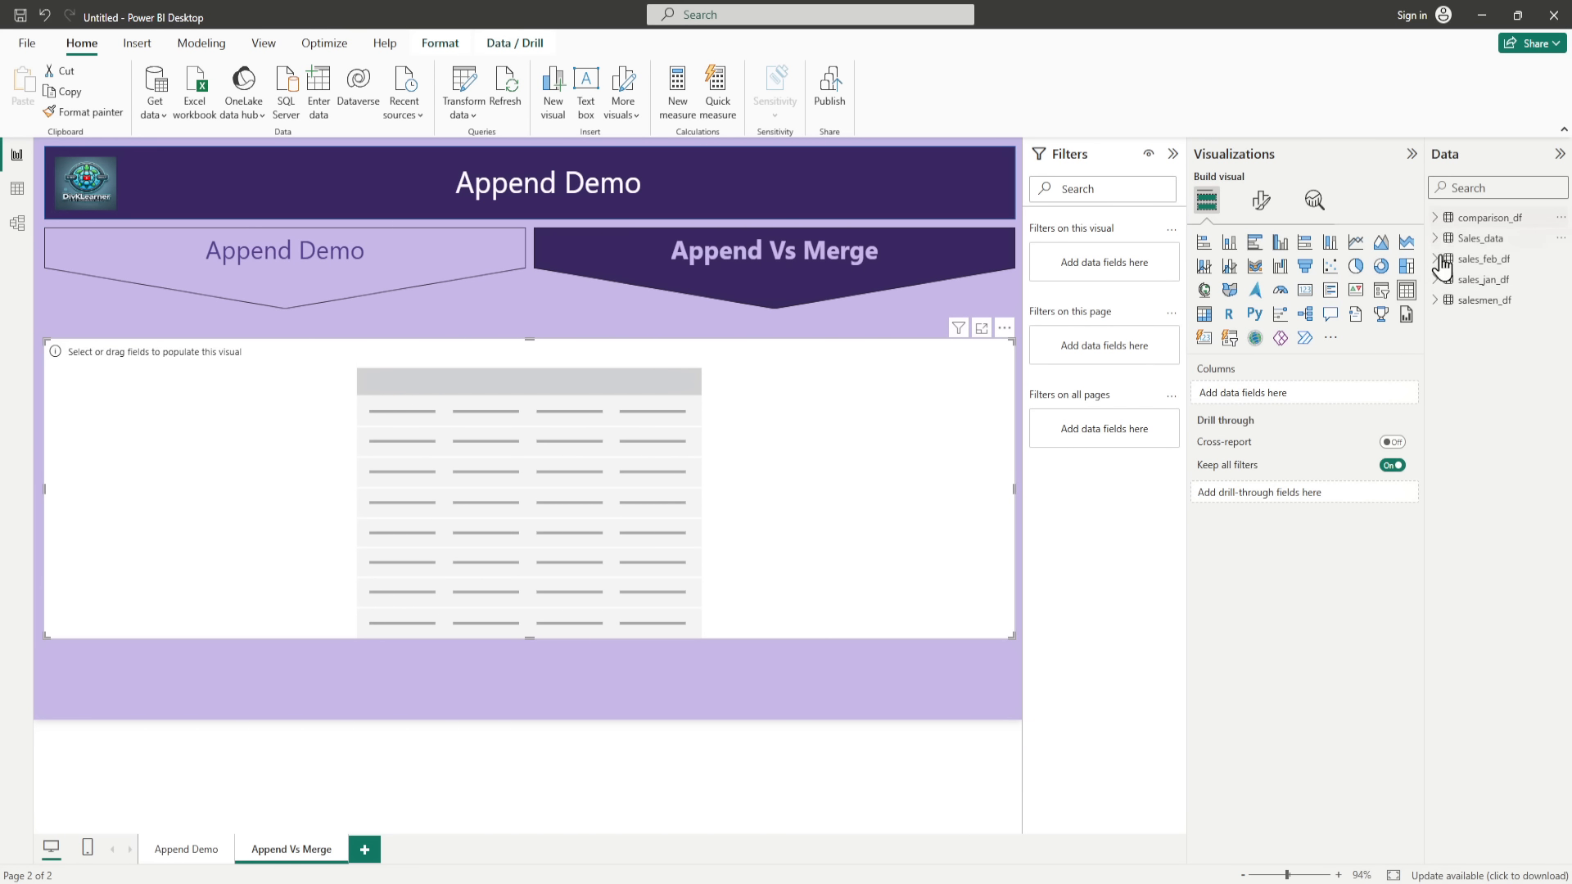
{"action": "left_click", "coordinate": [1435, 217]}
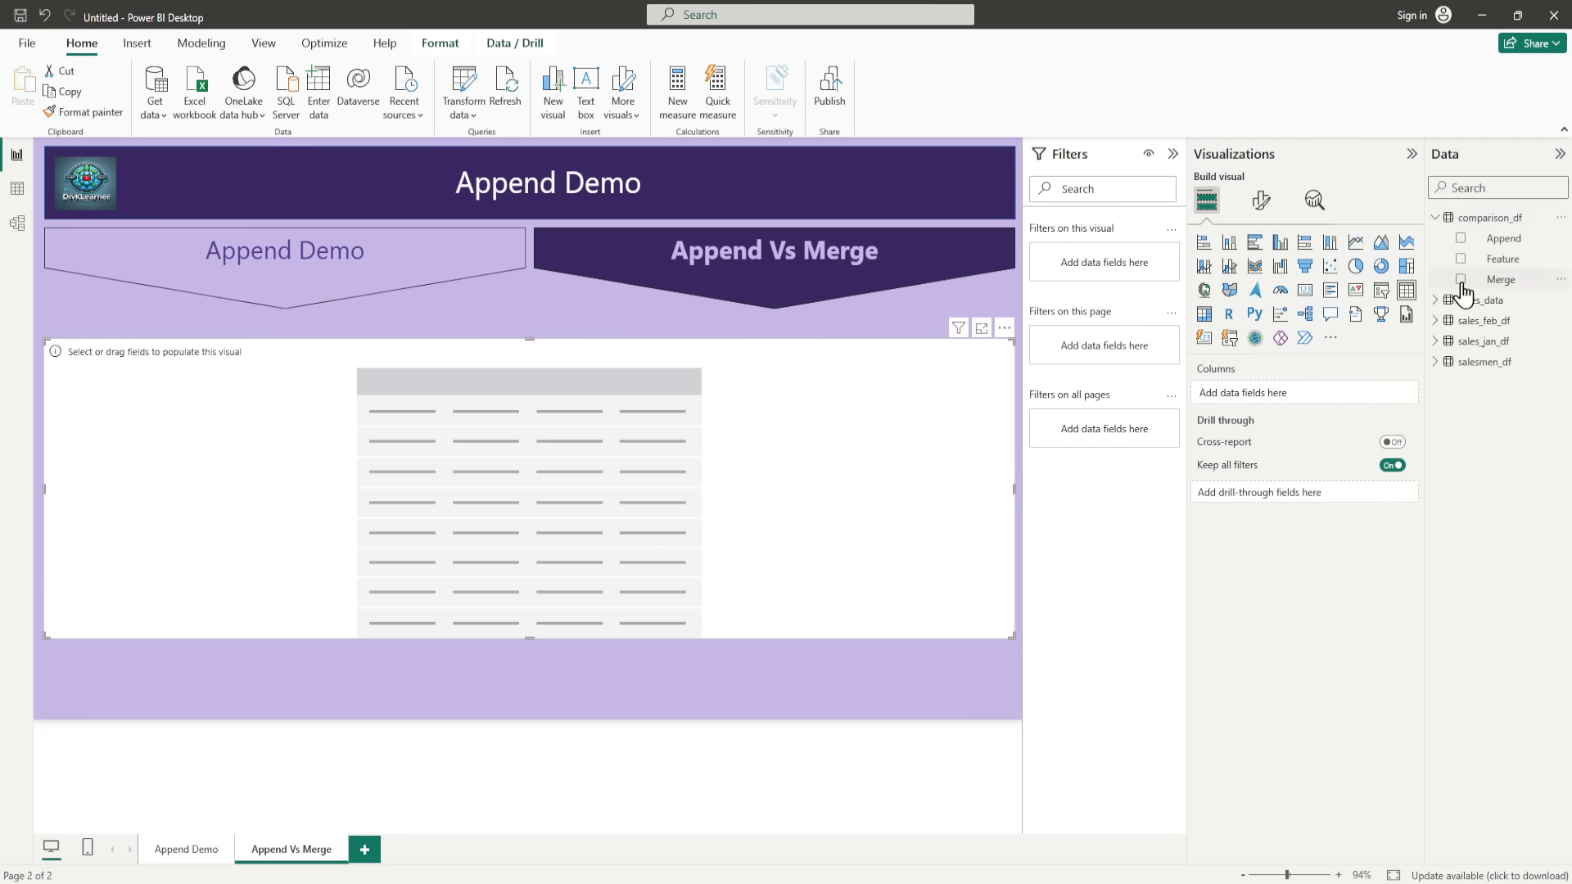
{"action": "left_click", "coordinate": [1461, 259]}
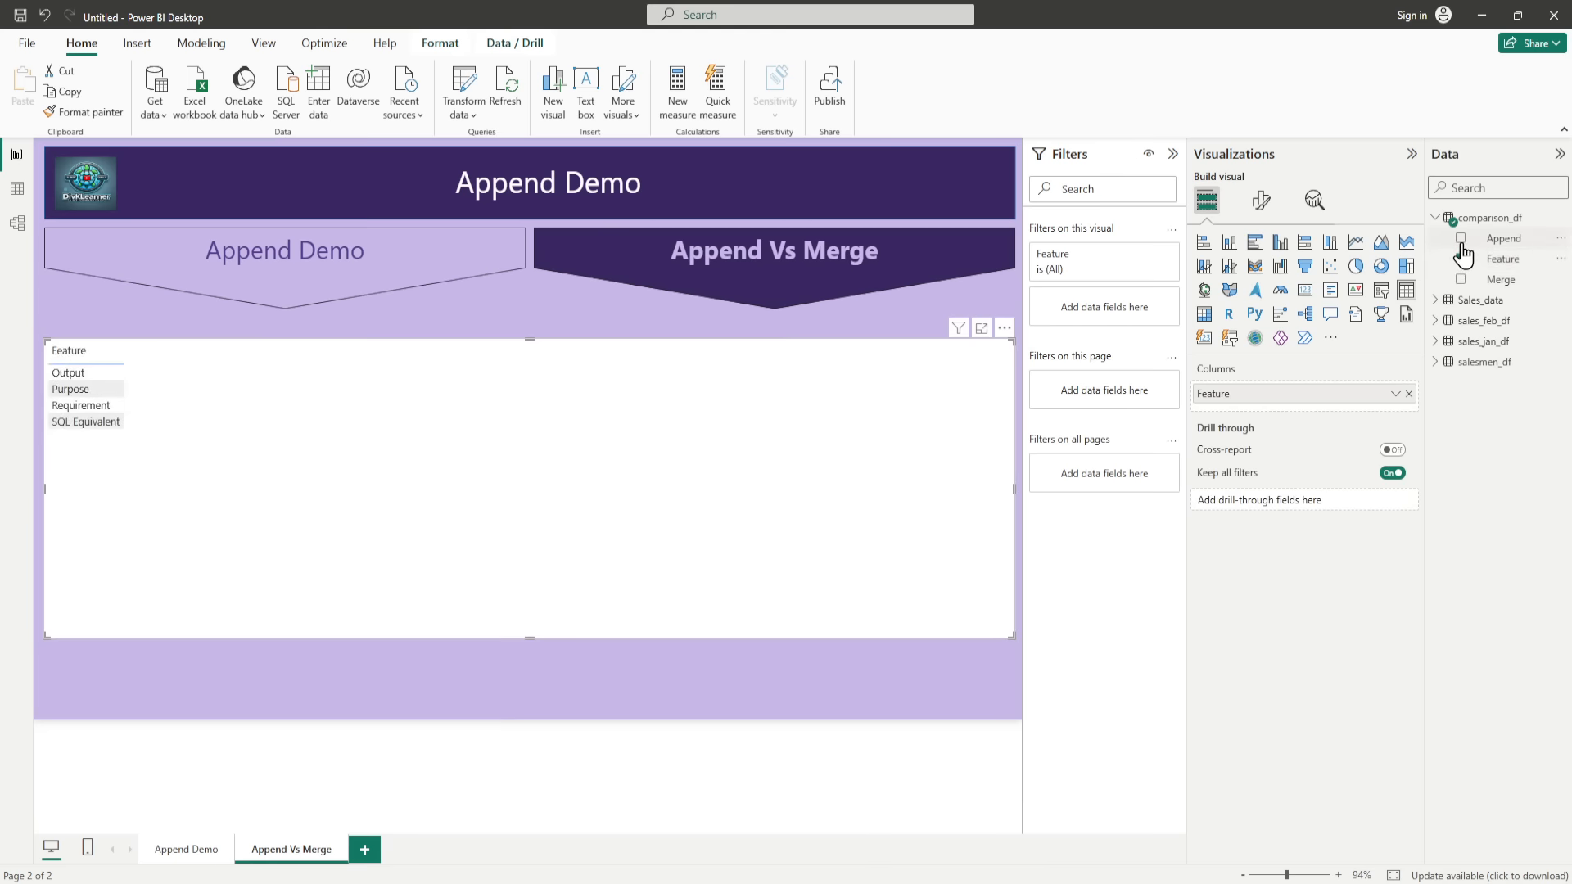
{"action": "left_click", "coordinate": [1461, 238]}
{"action": "left_click", "coordinate": [1460, 279]}
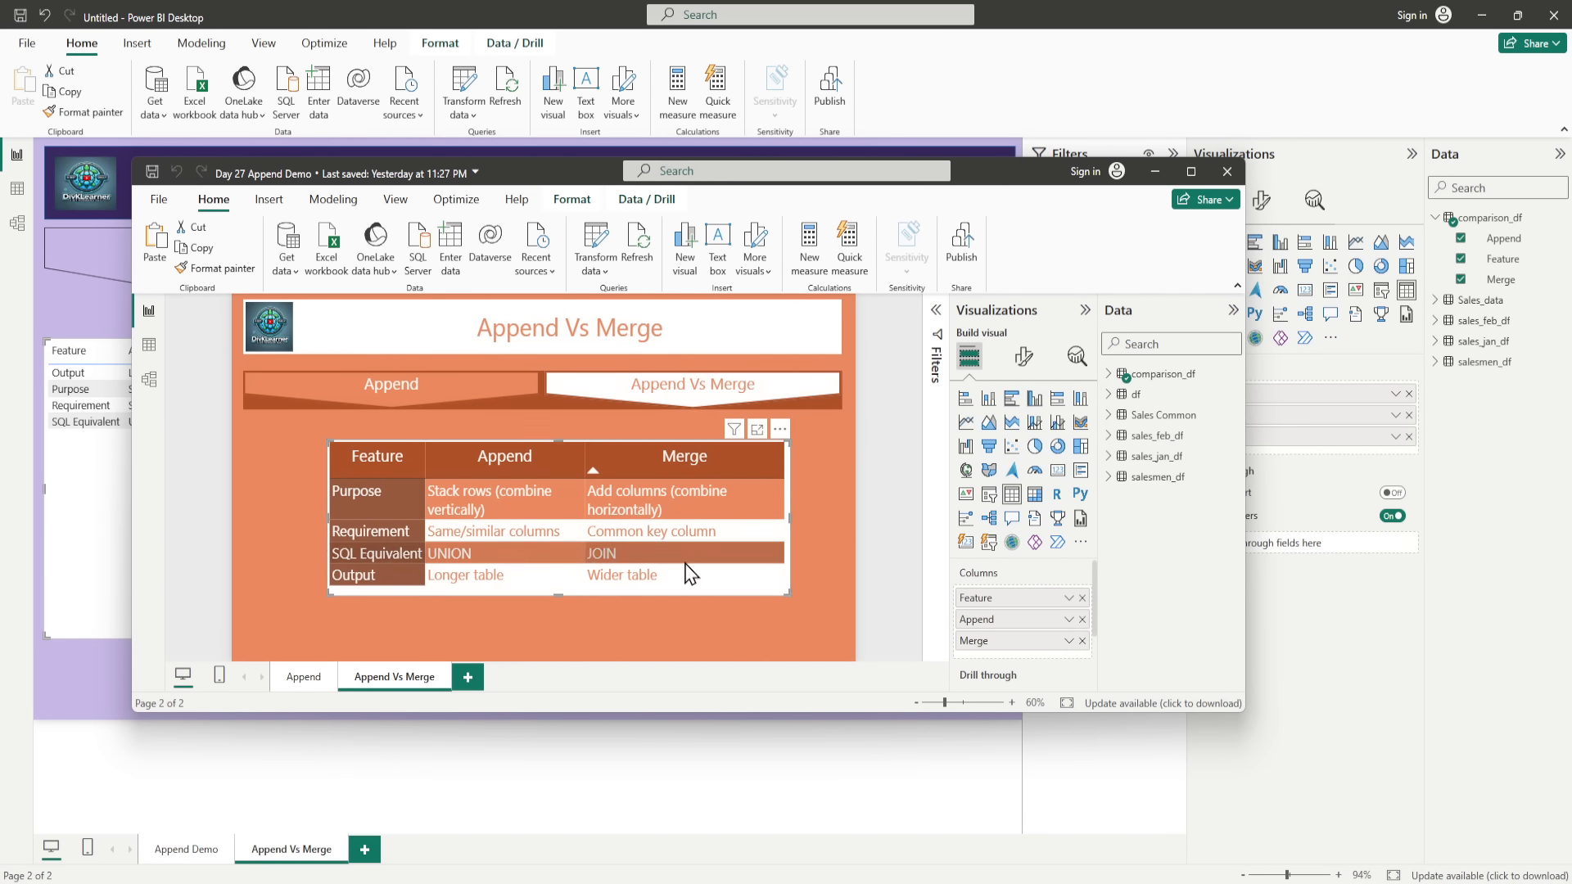
Step: Examine the formatted comparison table in the finished Day 27 Append Demo report at full size and return to the new report
{"action": "left_click", "coordinate": [1191, 172]}
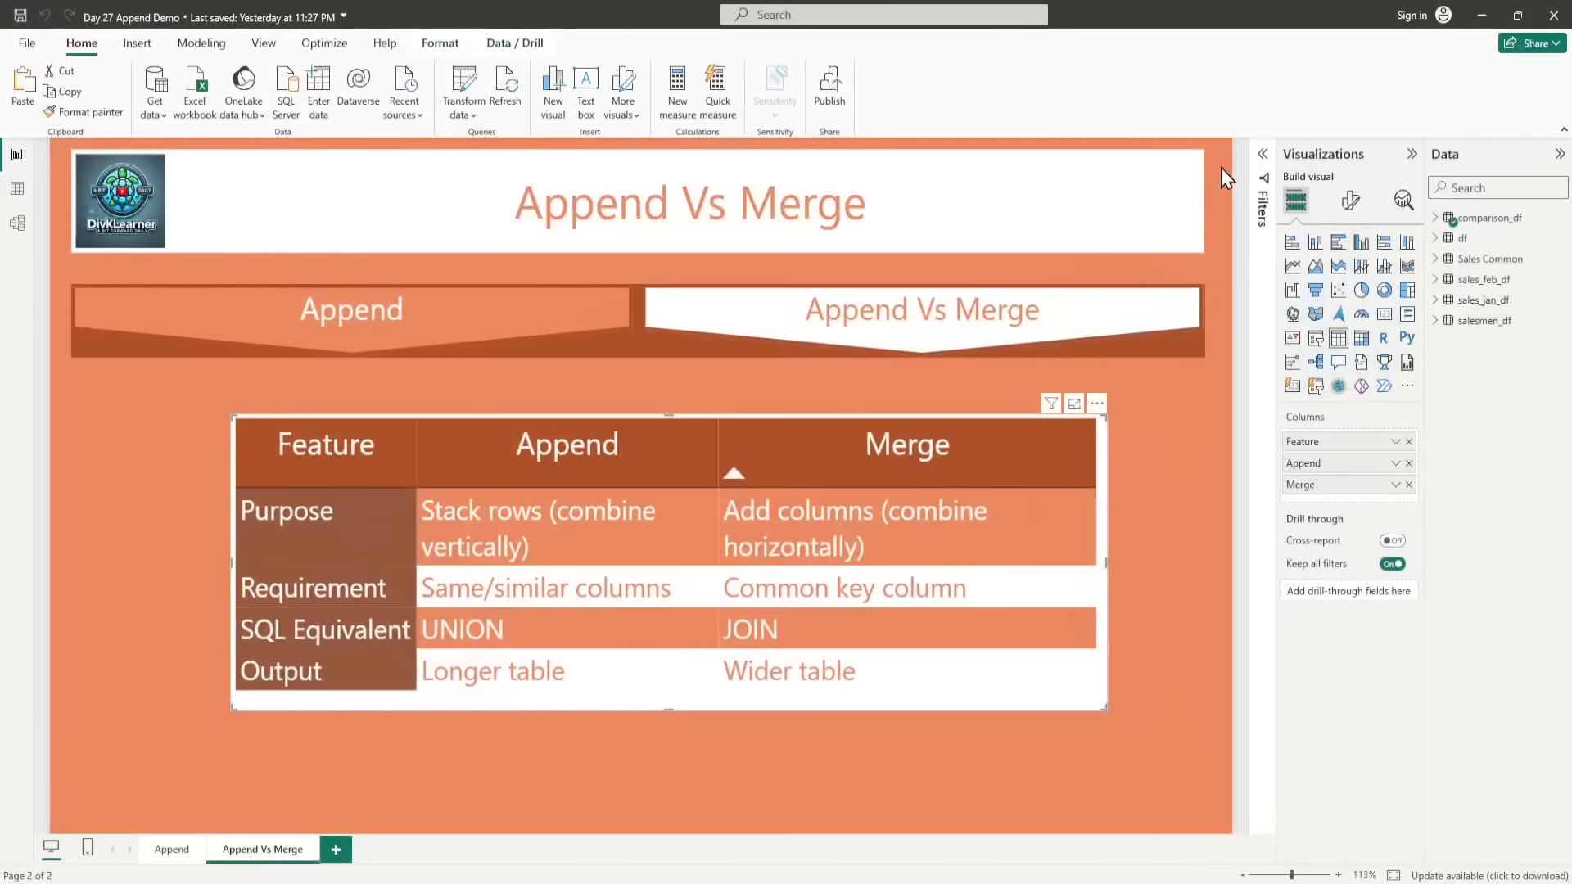
{"action": "left_click", "coordinate": [1482, 15]}
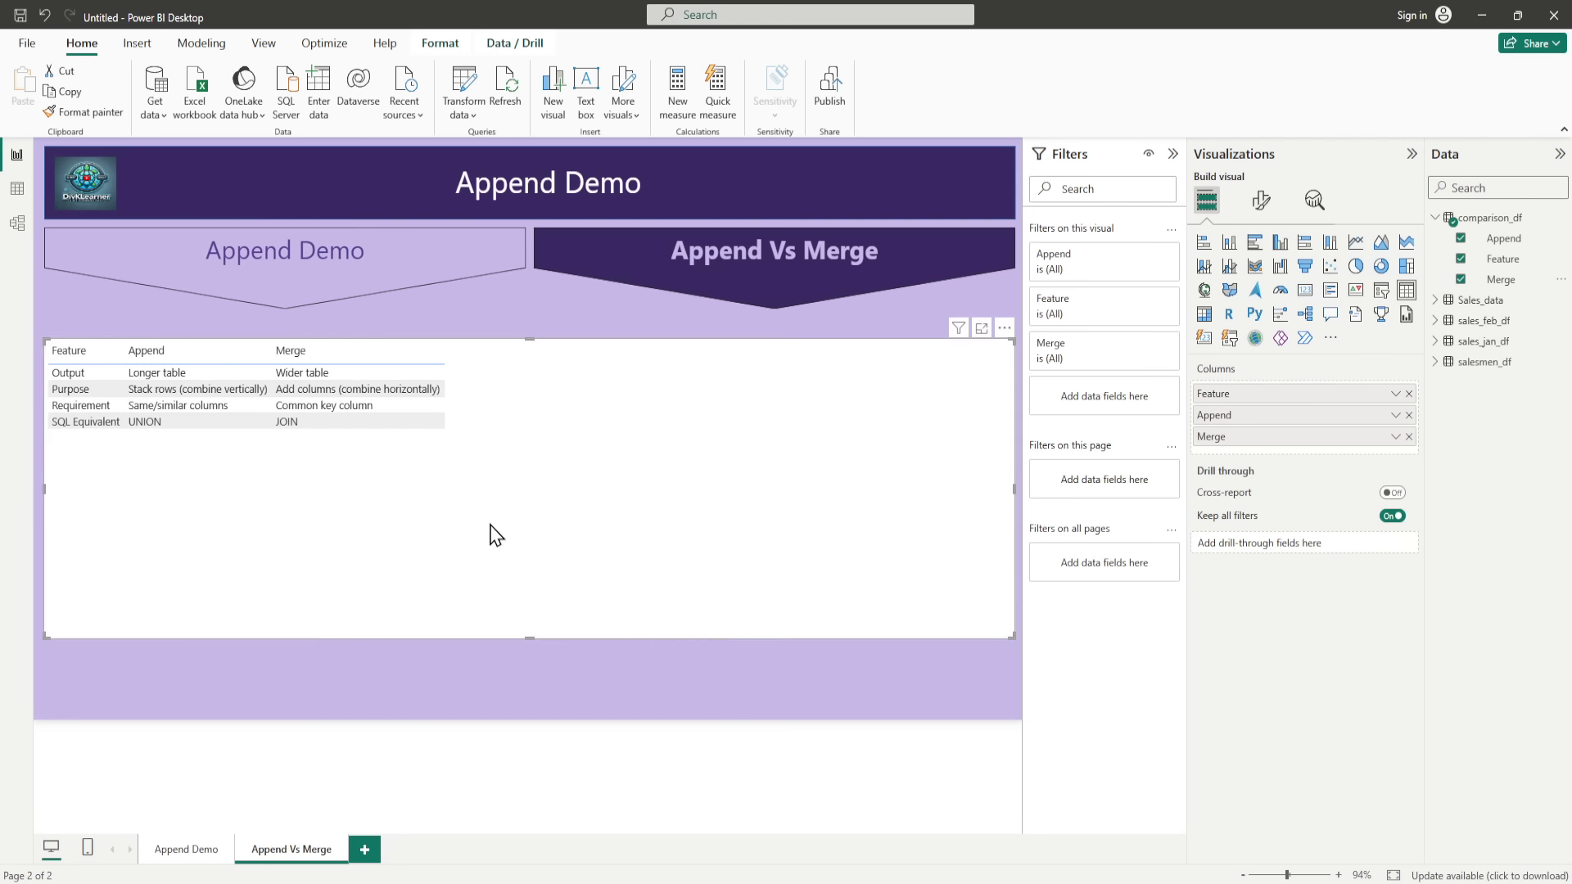
Step: Save the report as Day 27 Append Demo 2.pbix in the Demo folder under Div Temp
{"action": "left_click", "coordinate": [27, 44]}
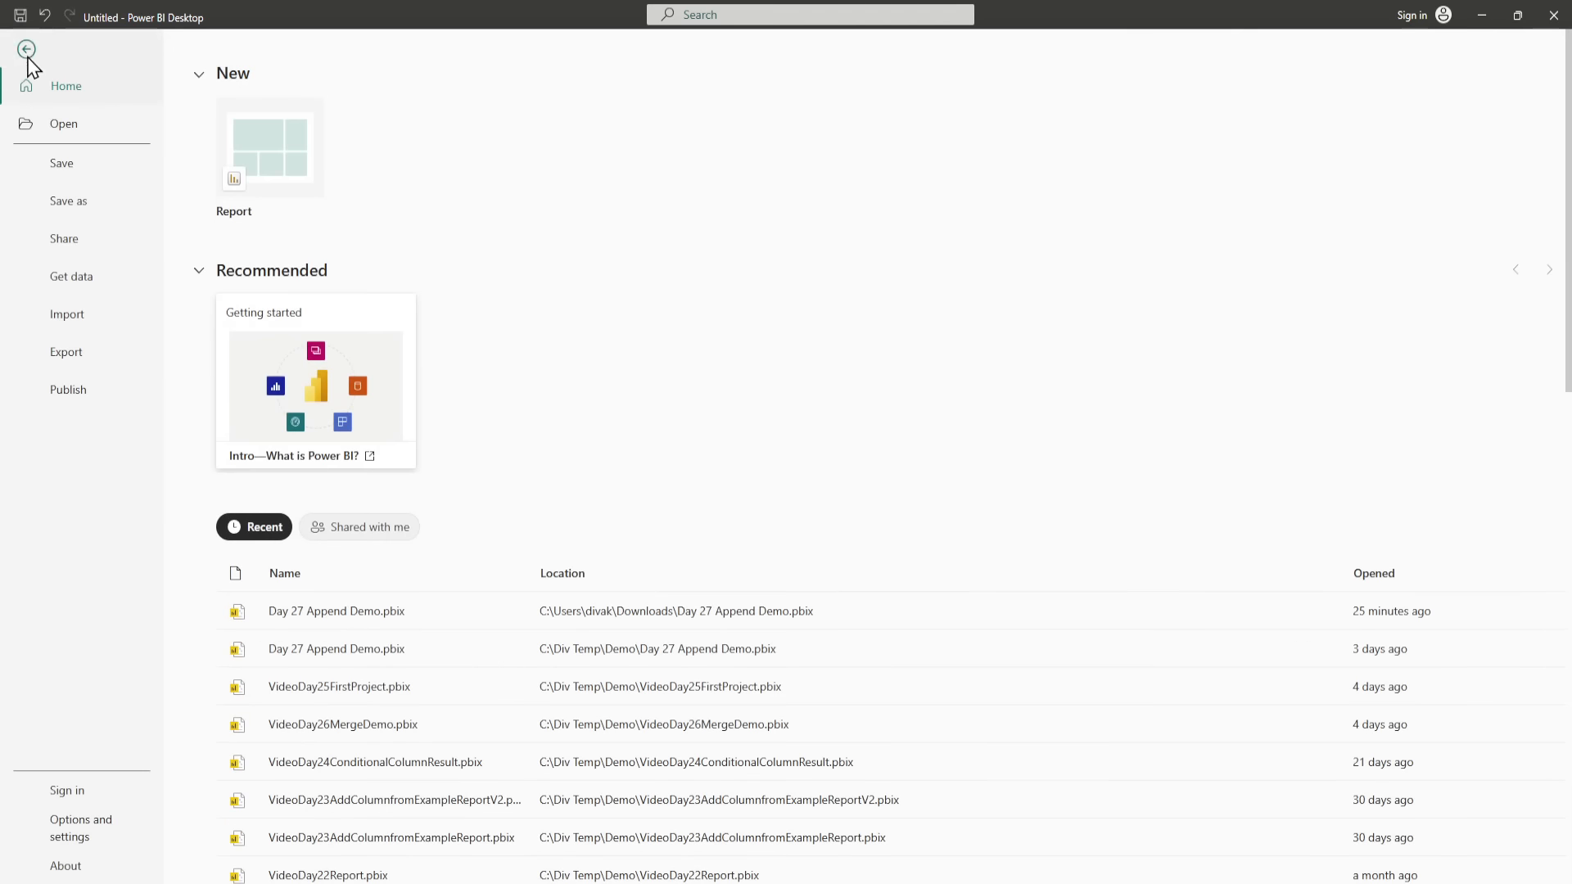
{"action": "left_click", "coordinate": [74, 205]}
{"action": "left_click", "coordinate": [283, 856]}
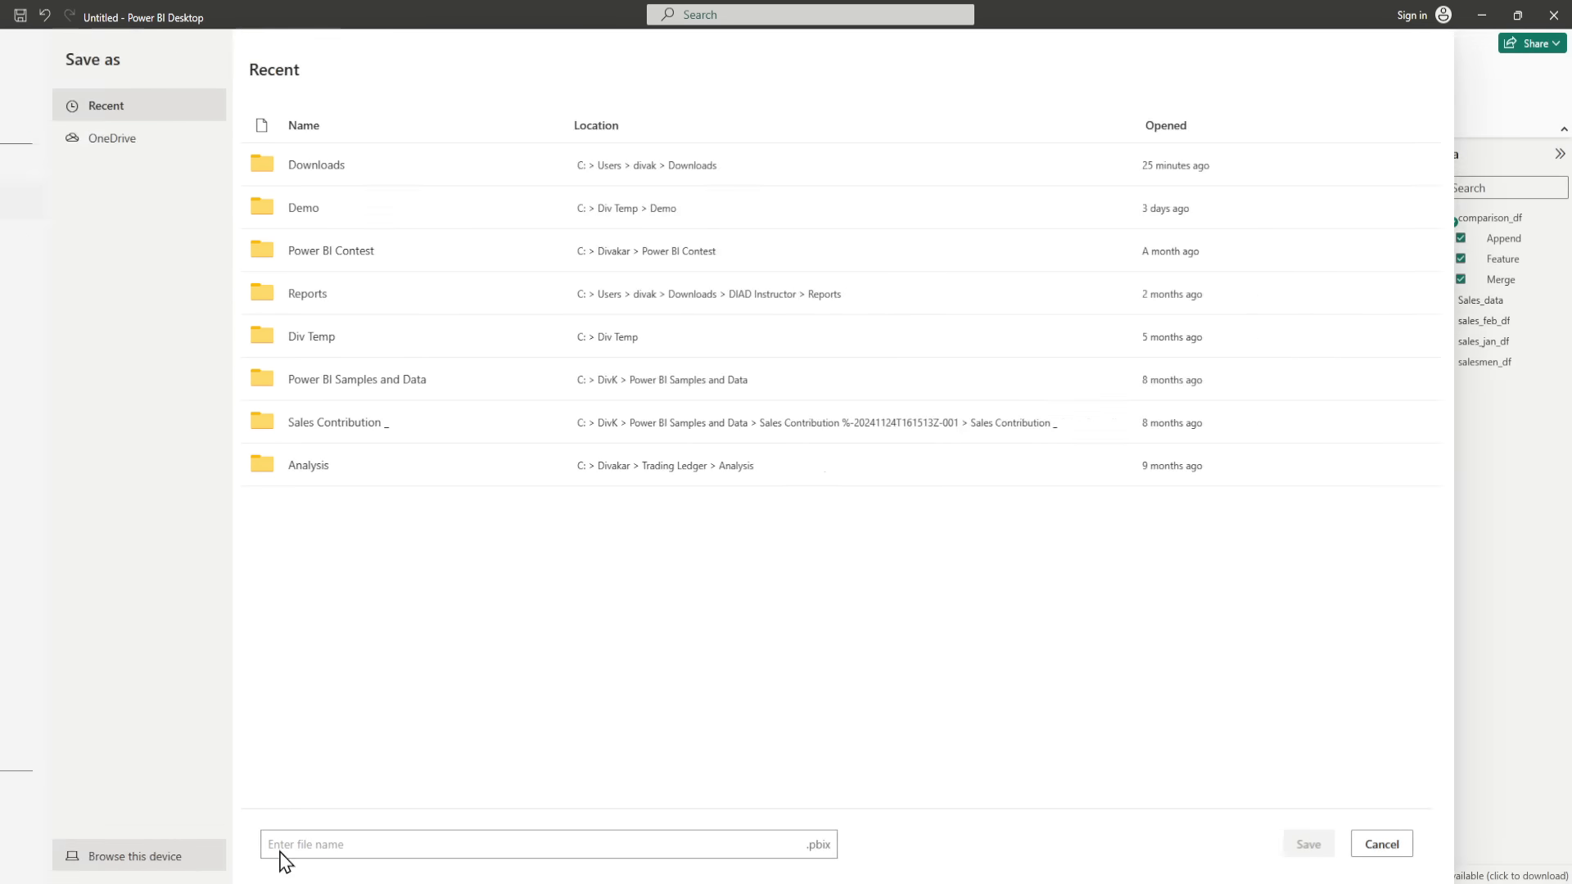
{"action": "left_click", "coordinate": [262, 162]}
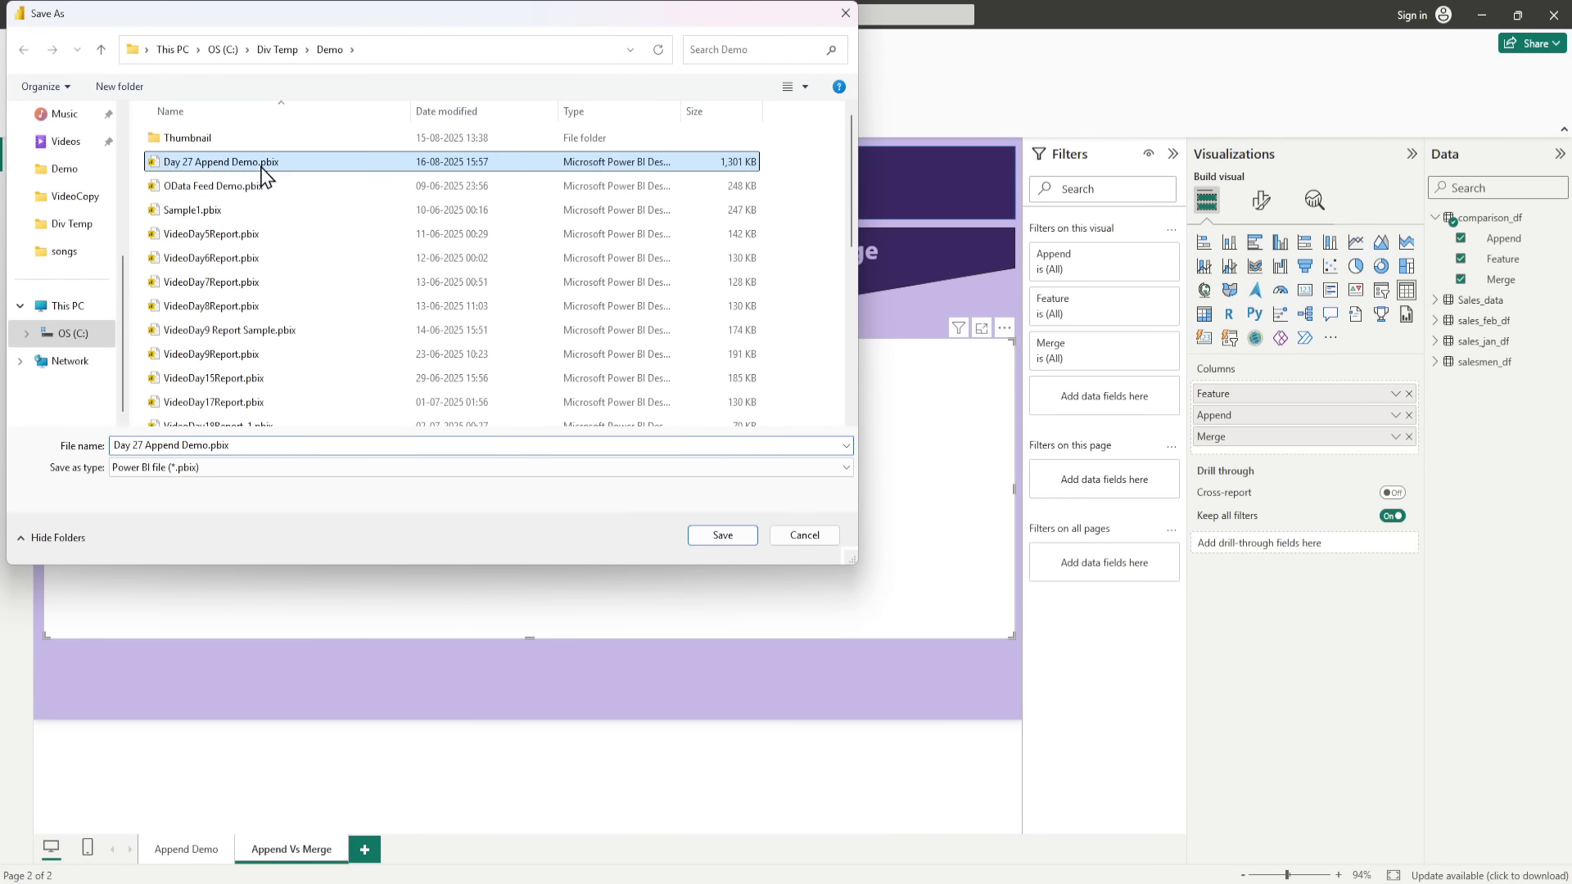
{"action": "left_click", "coordinate": [222, 446]}
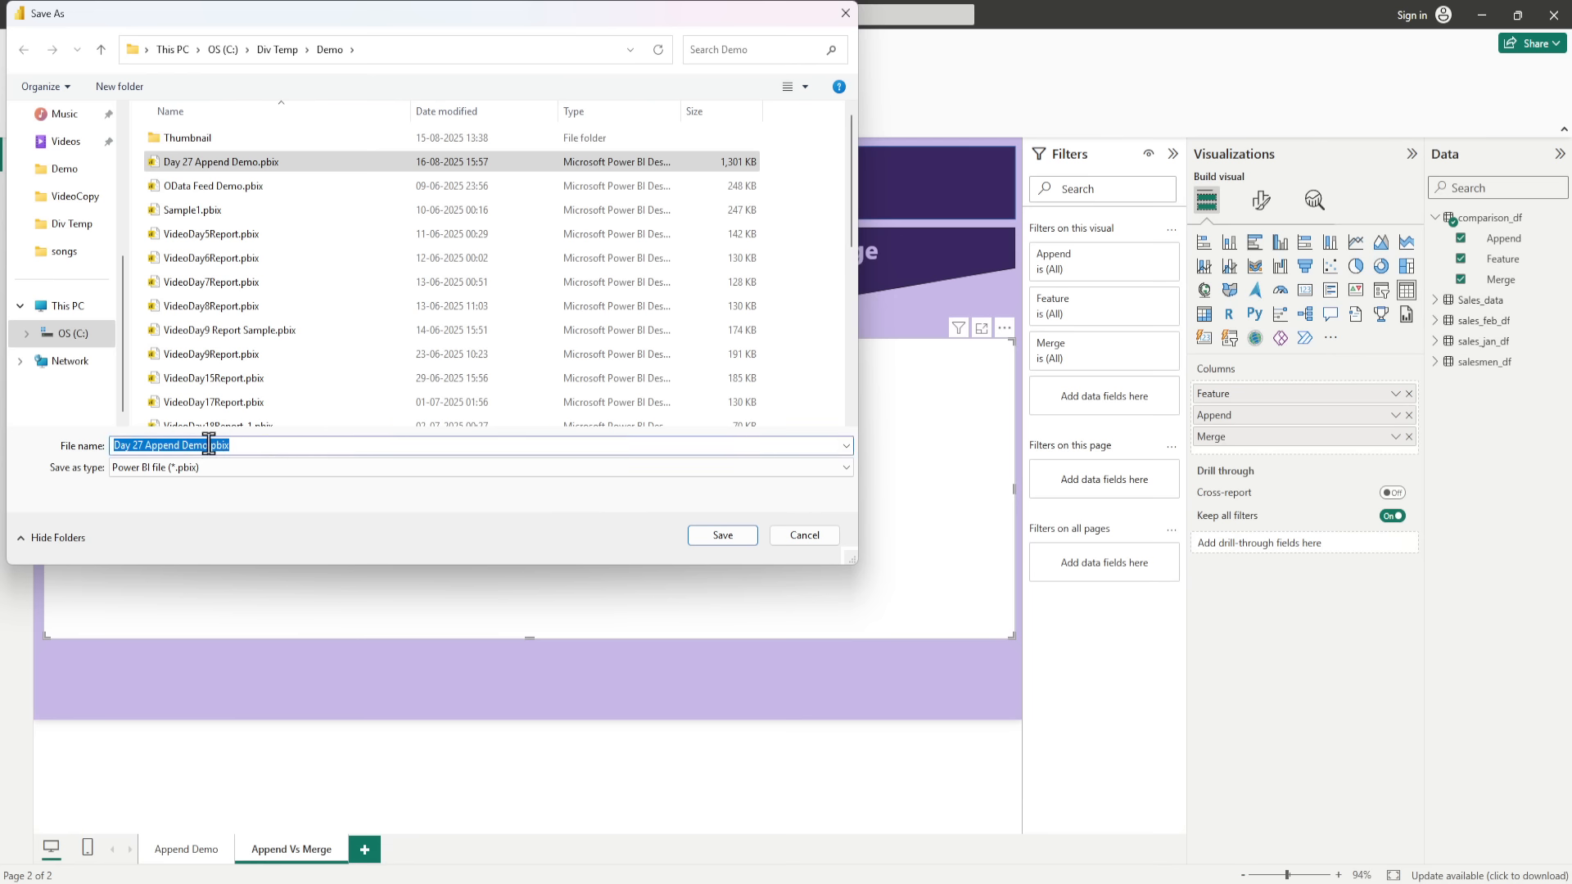
{"action": "left_click", "coordinate": [209, 446]}
{"action": "type", "text": "2"}
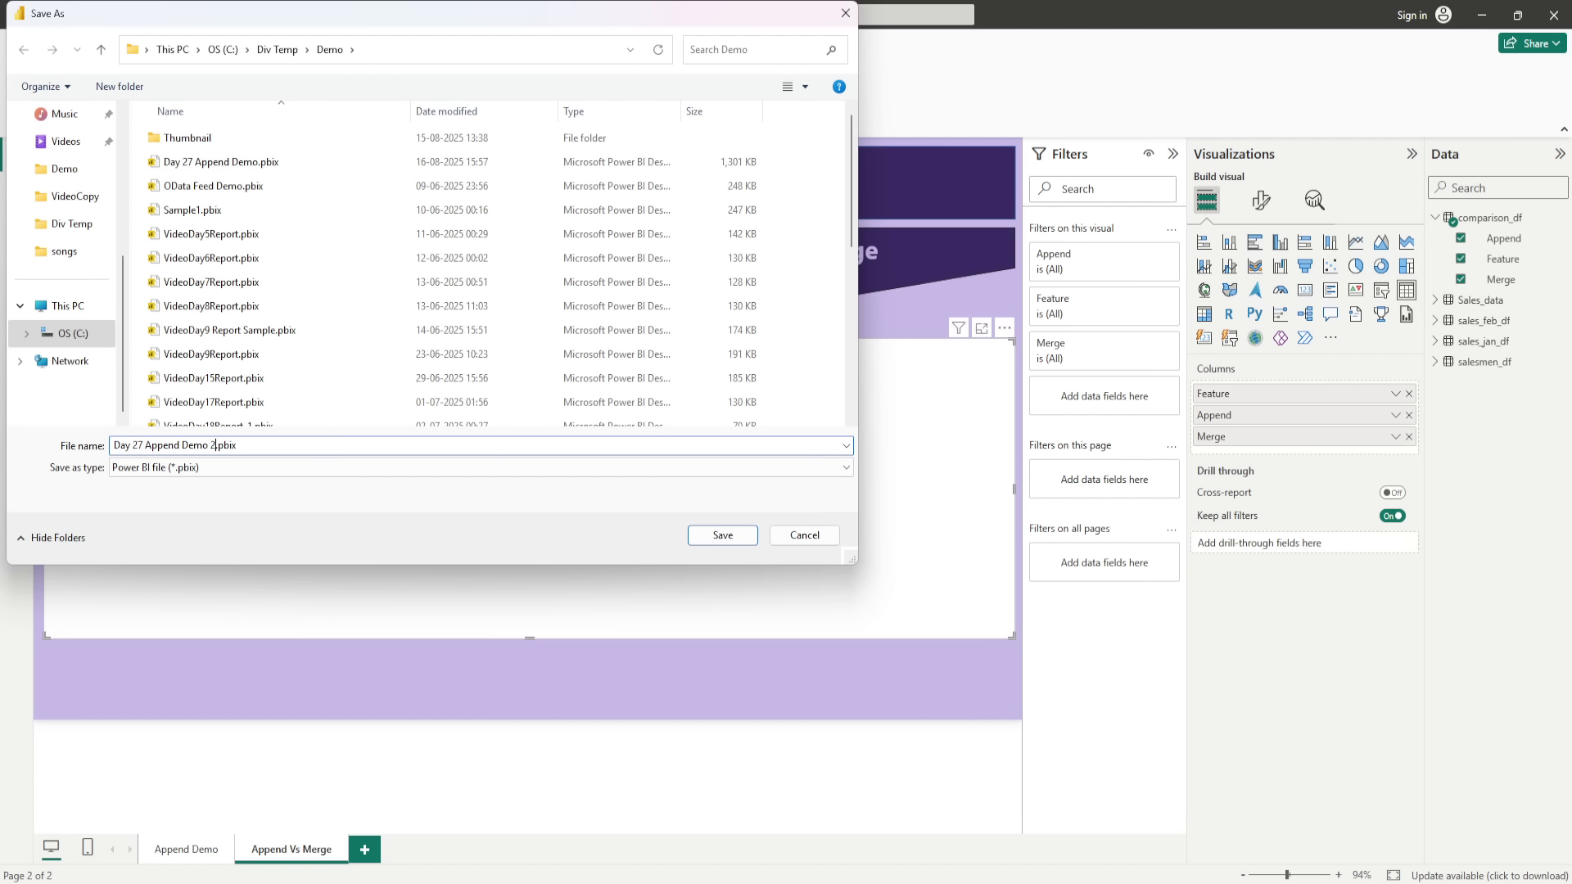
{"action": "left_click", "coordinate": [741, 538]}
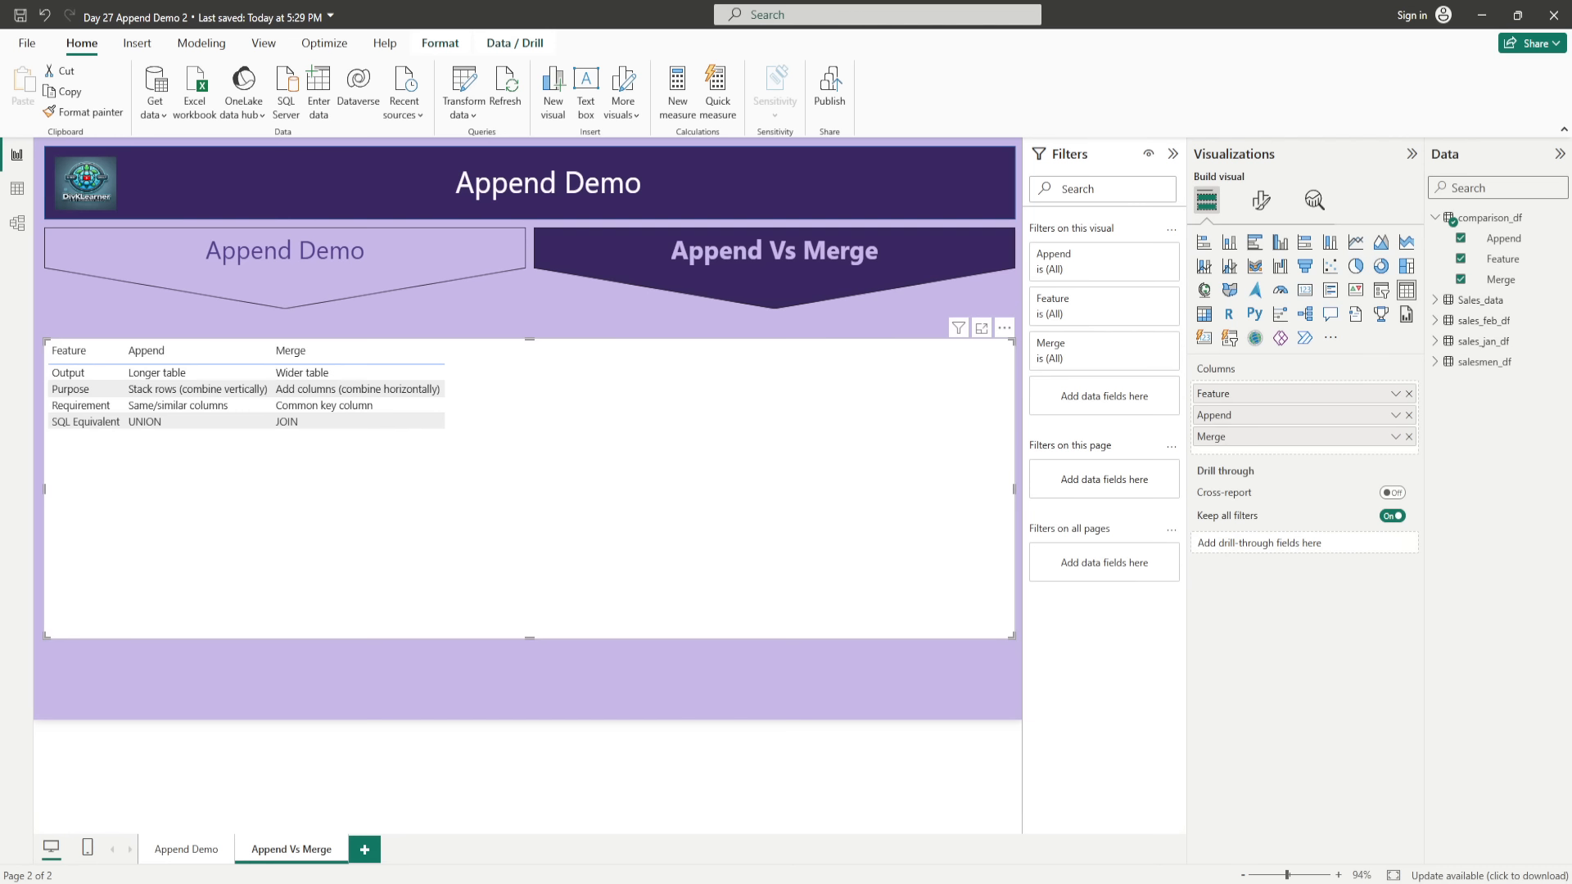
{"action": "mouse_move", "coordinate": [880, 869]}
{"action": "left_click", "coordinate": [872, 819]}
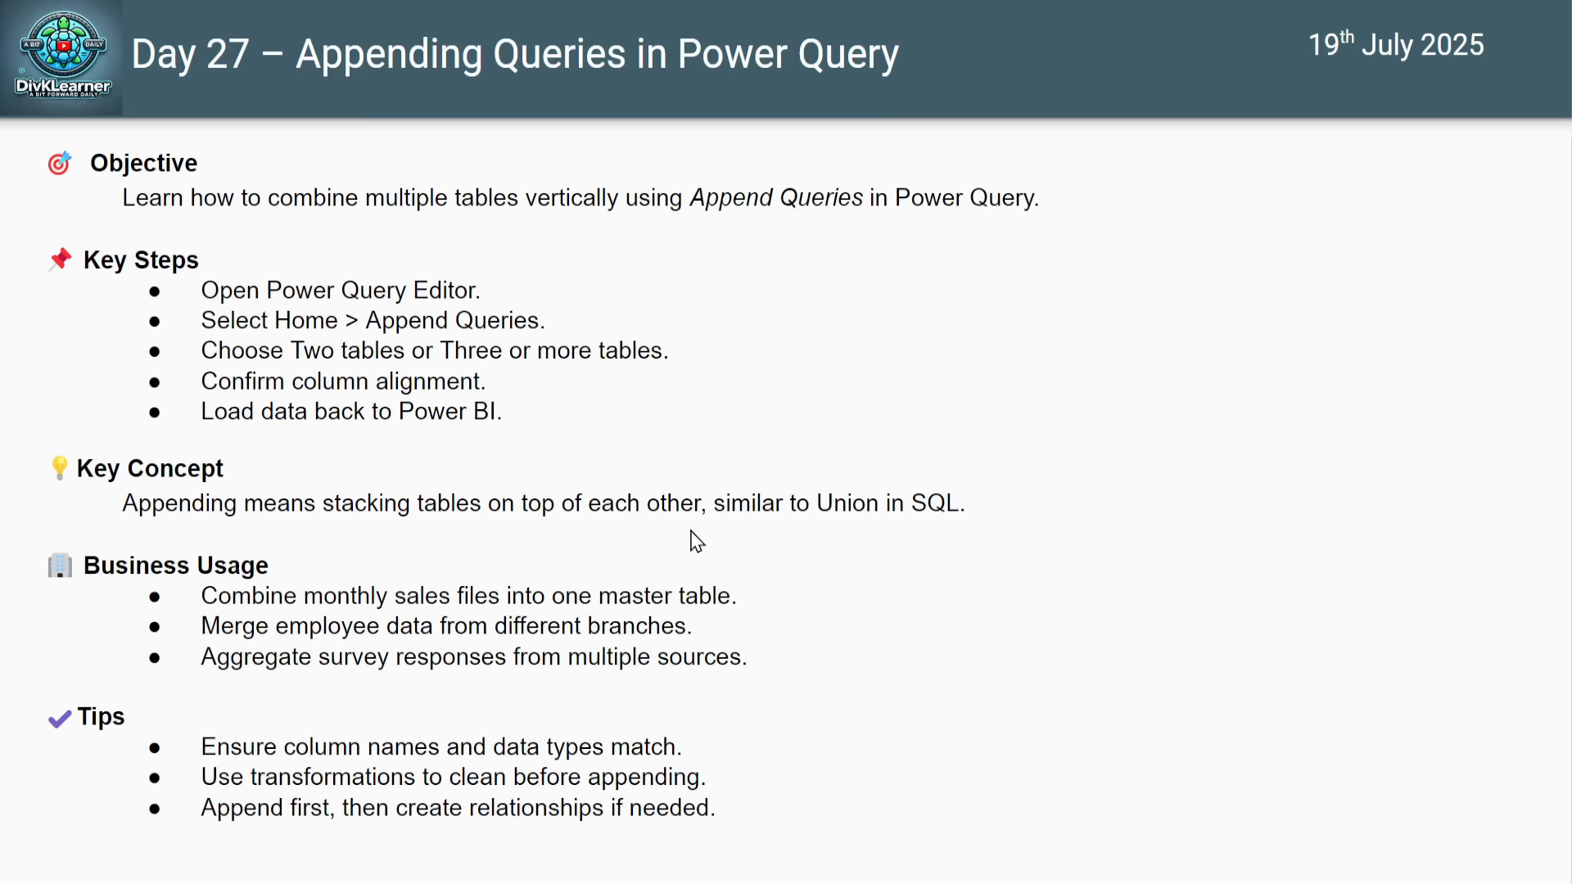
{"action": "left_click", "coordinate": [741, 525]}
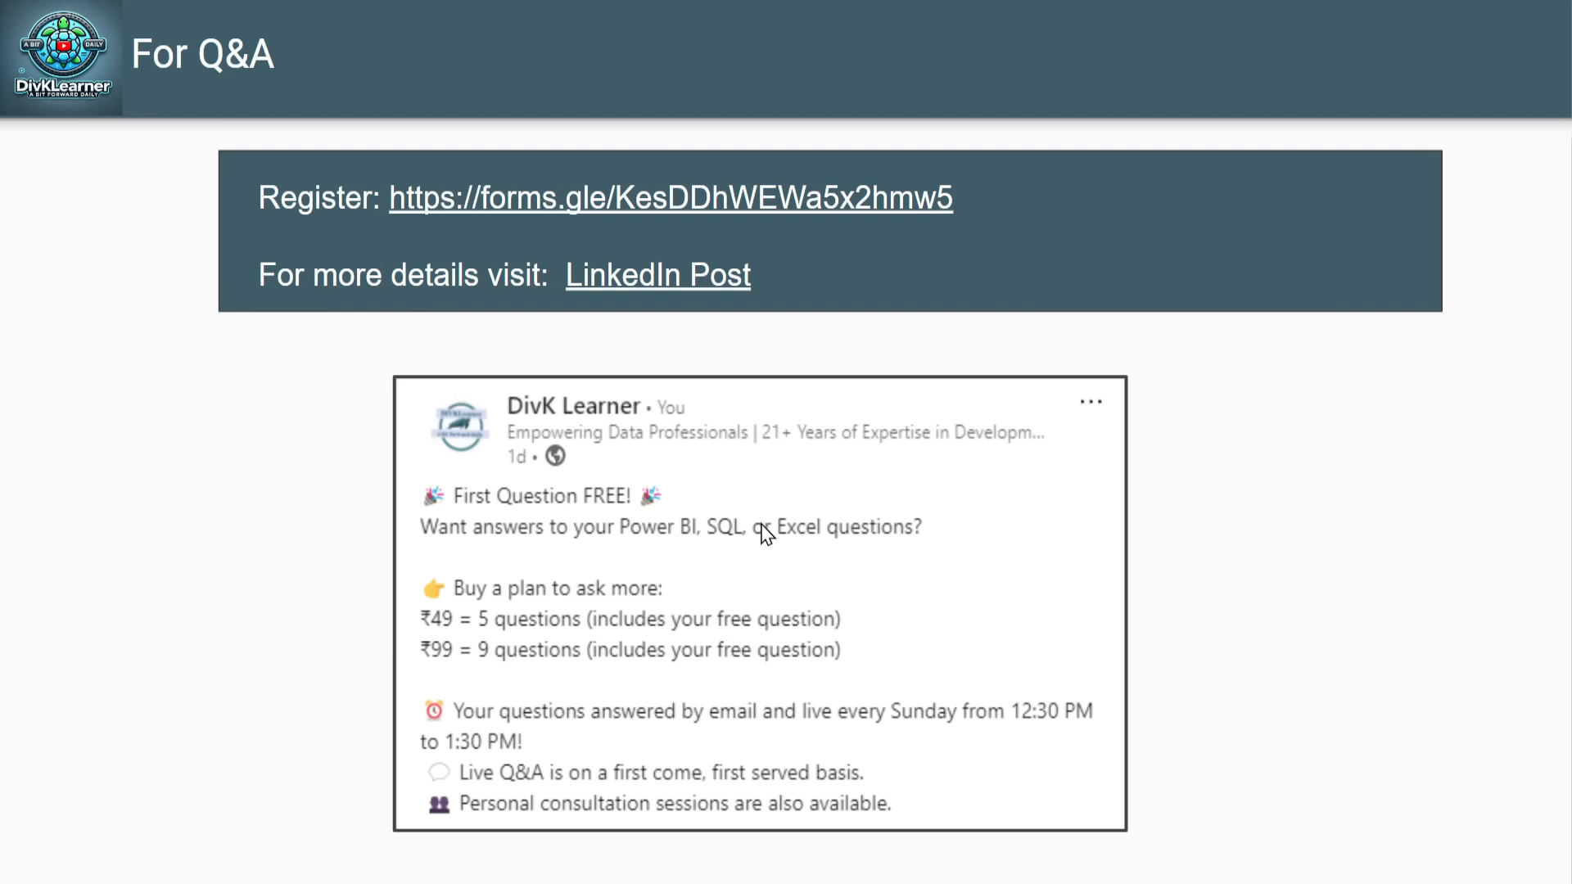